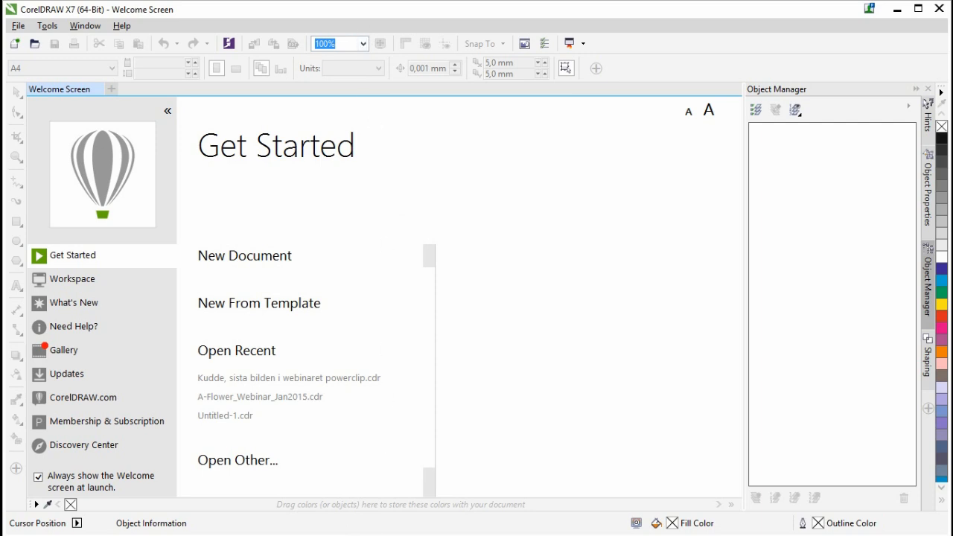
Switch to Corel PHOTO-PAINT and examine the Fill tool's bitmap fill settings for the leaf pattern image
{"action": "key", "text": "alt+Tab"}
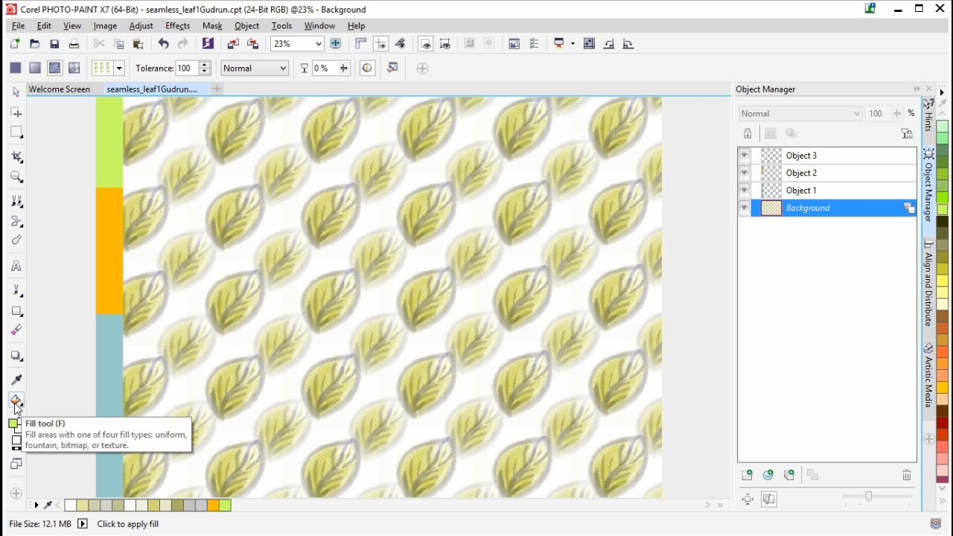
{"action": "left_click", "coordinate": [392, 68]}
{"action": "left_click_drag", "start_coordinate": [453, 153], "coordinate": [465, 136]}
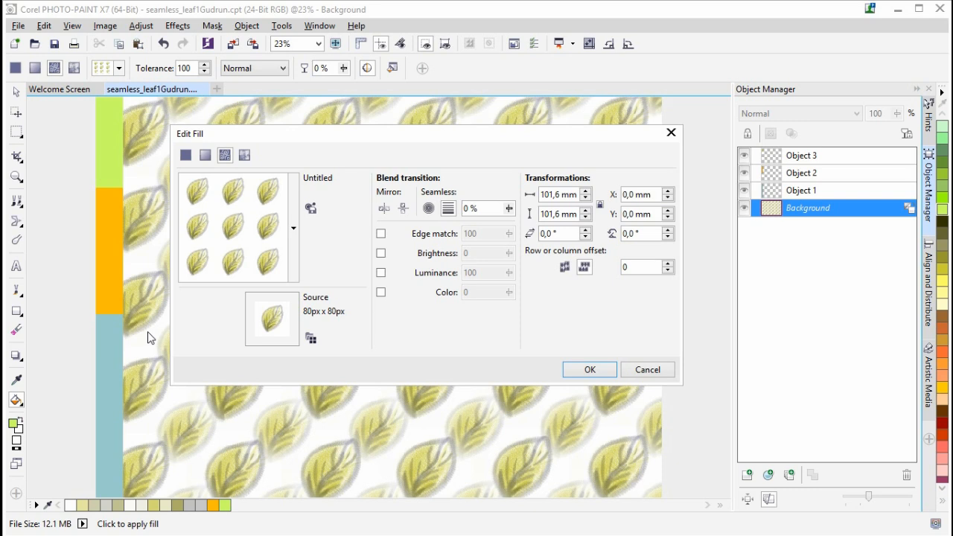
{"action": "left_click", "coordinate": [647, 370]}
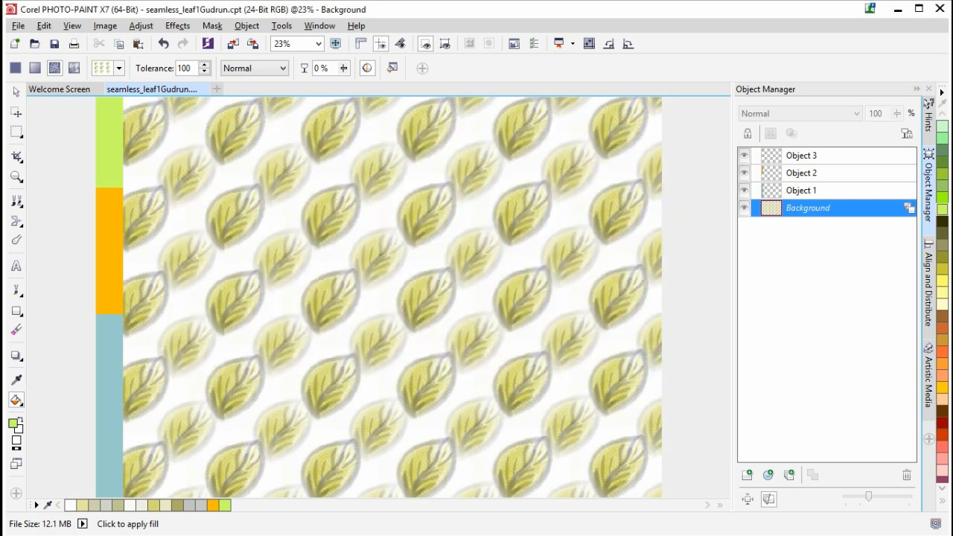
{"action": "key", "text": "space"}
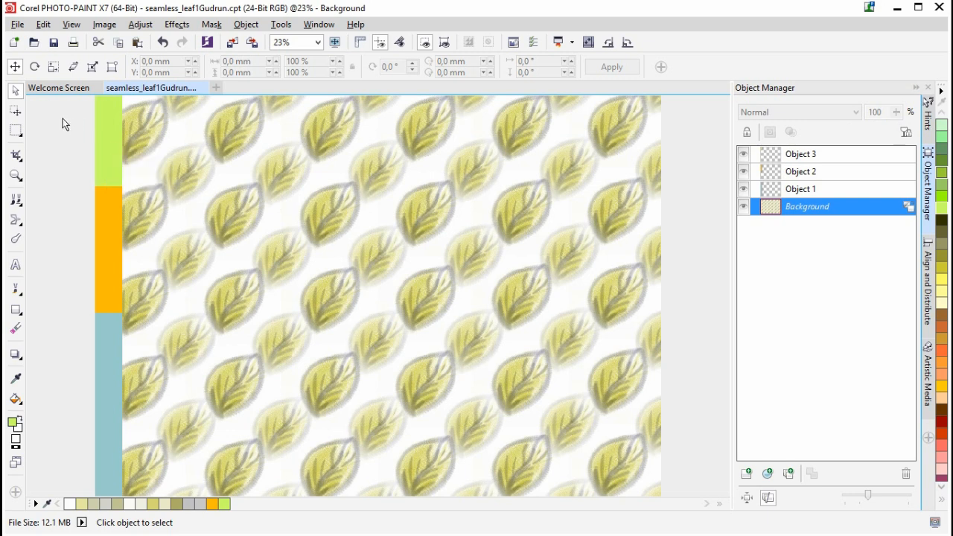
Start a new image and set its measurement units to pixels
{"action": "left_click", "coordinate": [16, 24]}
{"action": "left_click", "coordinate": [46, 9]}
{"action": "key", "text": "ctrl+n"}
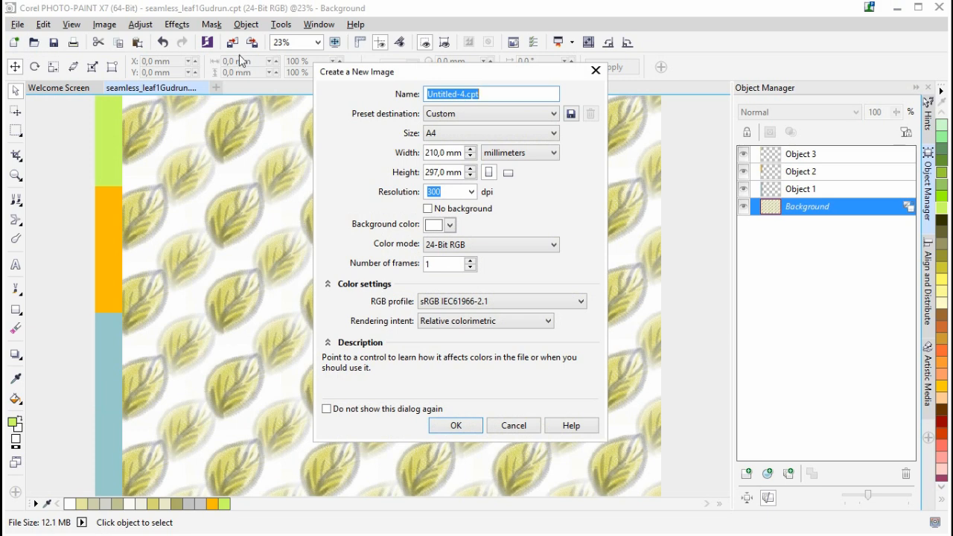
{"action": "left_click", "coordinate": [479, 78]}
{"action": "left_click_drag", "start_coordinate": [478, 78], "coordinate": [486, 109]}
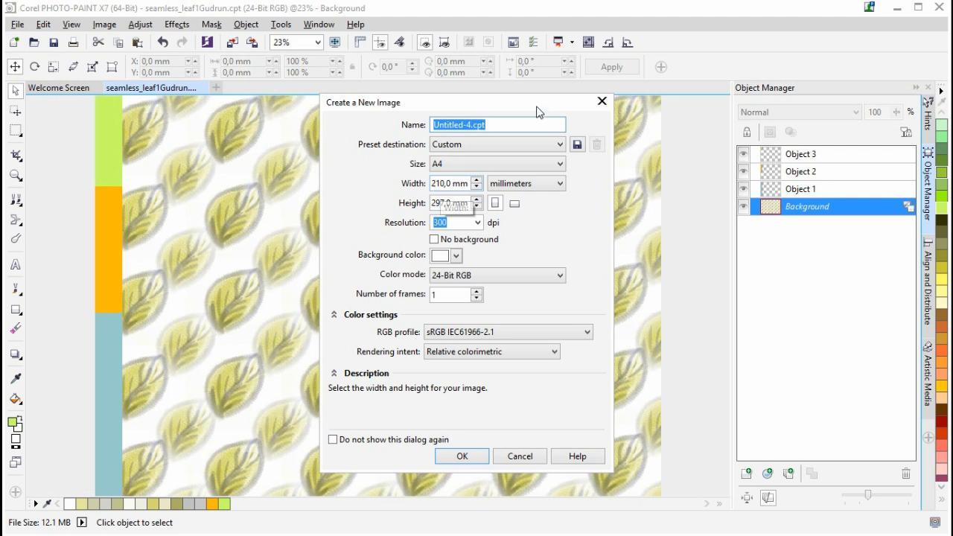
{"action": "left_click", "coordinate": [443, 182]}
{"action": "left_click", "coordinate": [524, 183]}
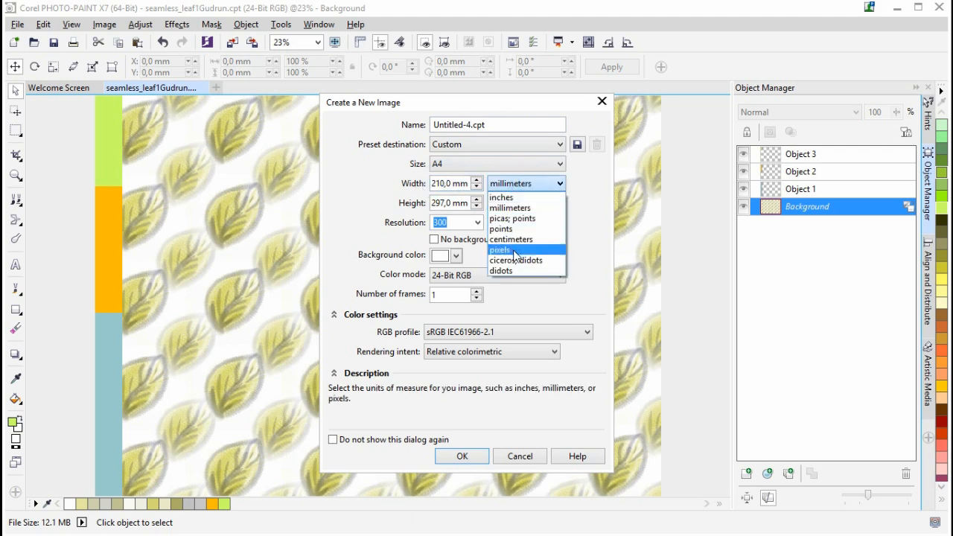
{"action": "left_click", "coordinate": [515, 251]}
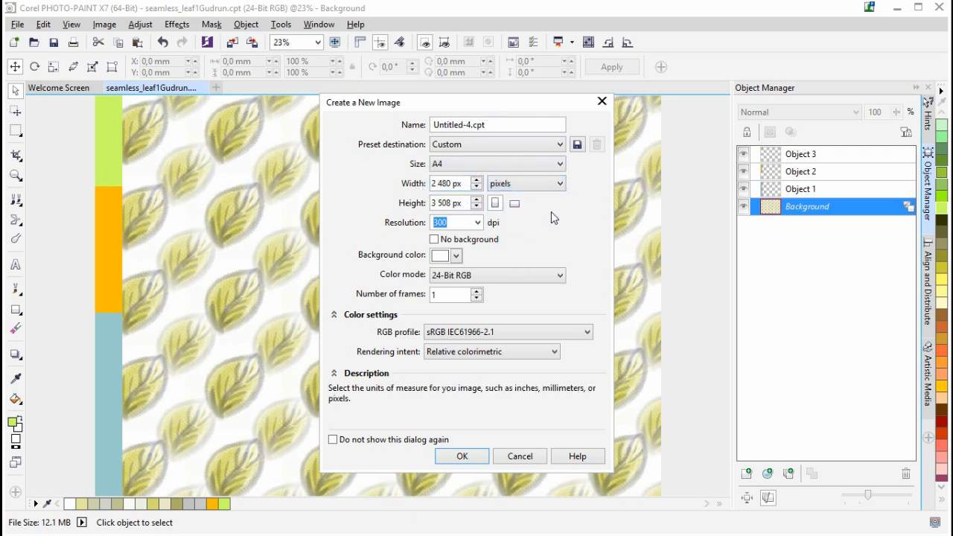
Set the new image's width and height to 500 px each and create it
{"action": "left_click_drag", "start_coordinate": [453, 183], "coordinate": [397, 180]}
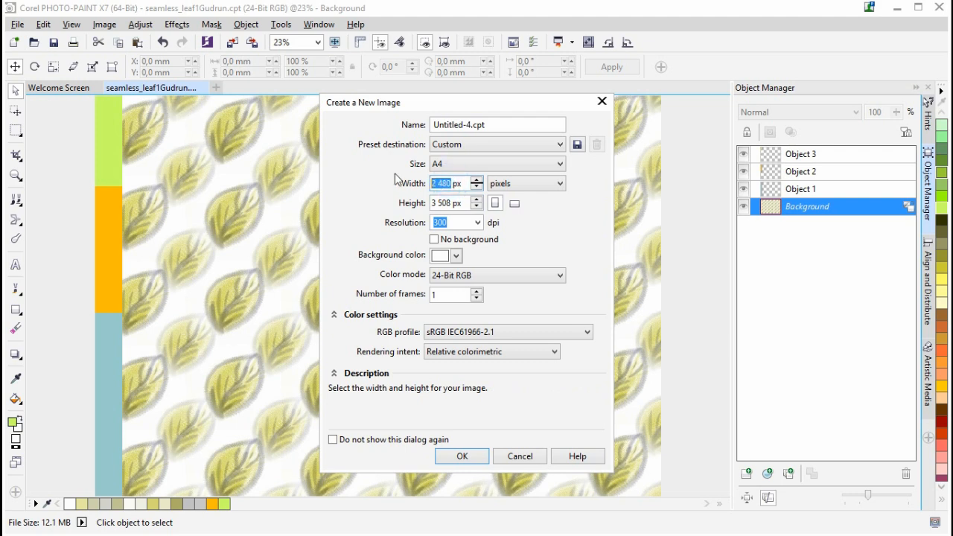
{"action": "type", "text": "500"}
{"action": "left_click_drag", "start_coordinate": [452, 206], "coordinate": [382, 202]}
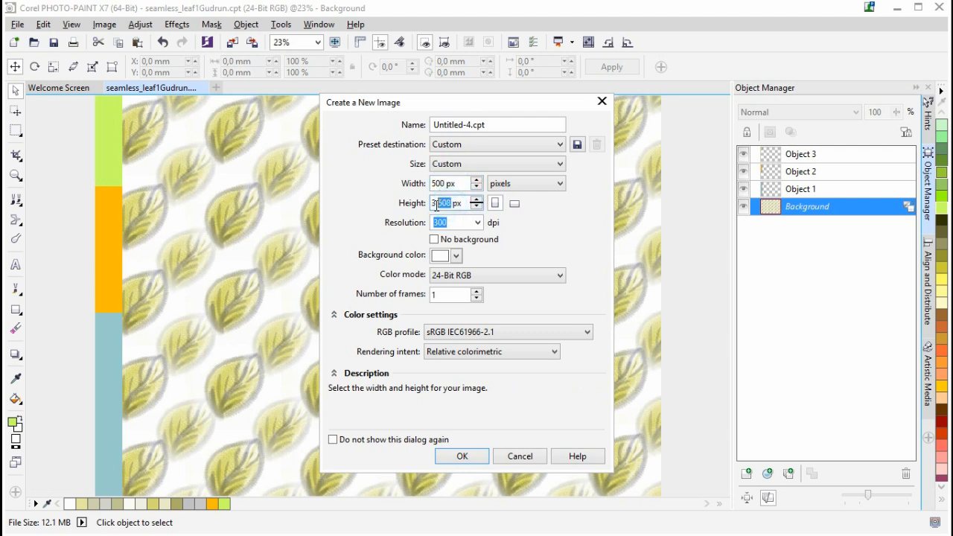
{"action": "type", "text": "500"}
{"action": "left_click", "coordinate": [476, 458]}
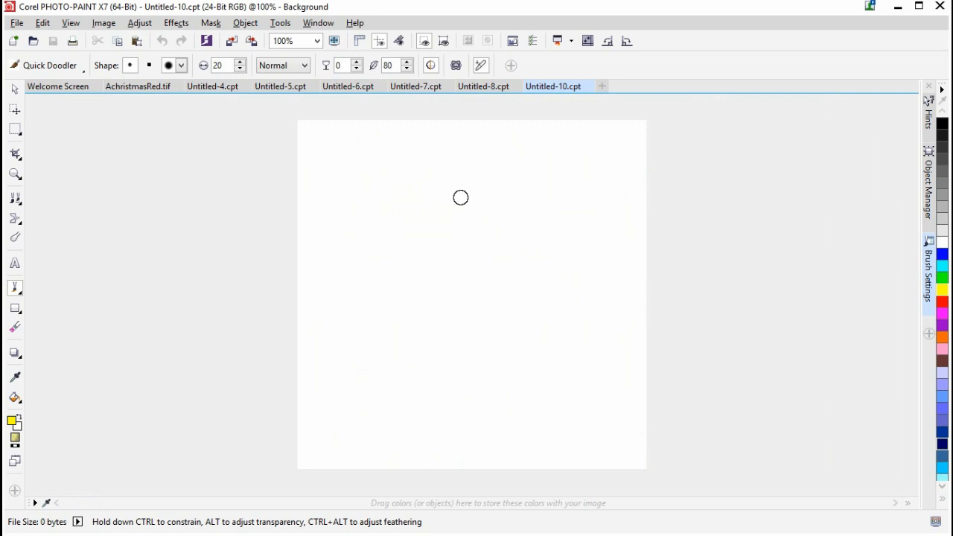
Add a new object above the background and paint a black goggles outline with a small lug at each end
{"action": "left_click", "coordinate": [929, 190]}
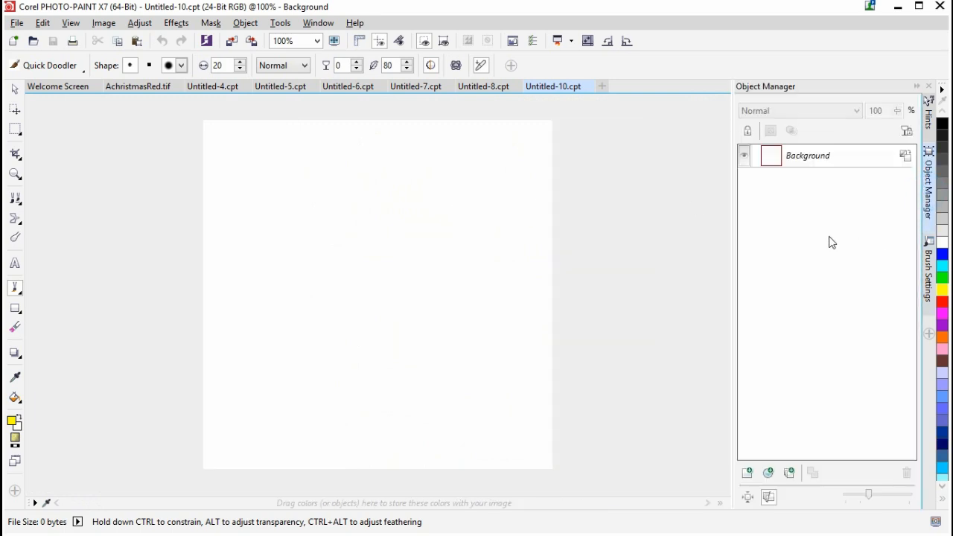
{"action": "left_click", "coordinate": [747, 473]}
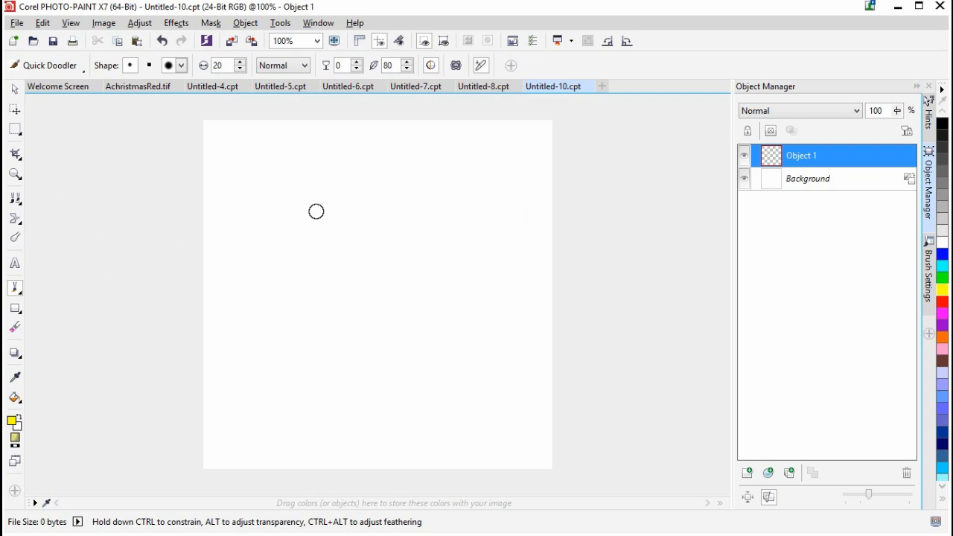
{"action": "left_click", "coordinate": [943, 126]}
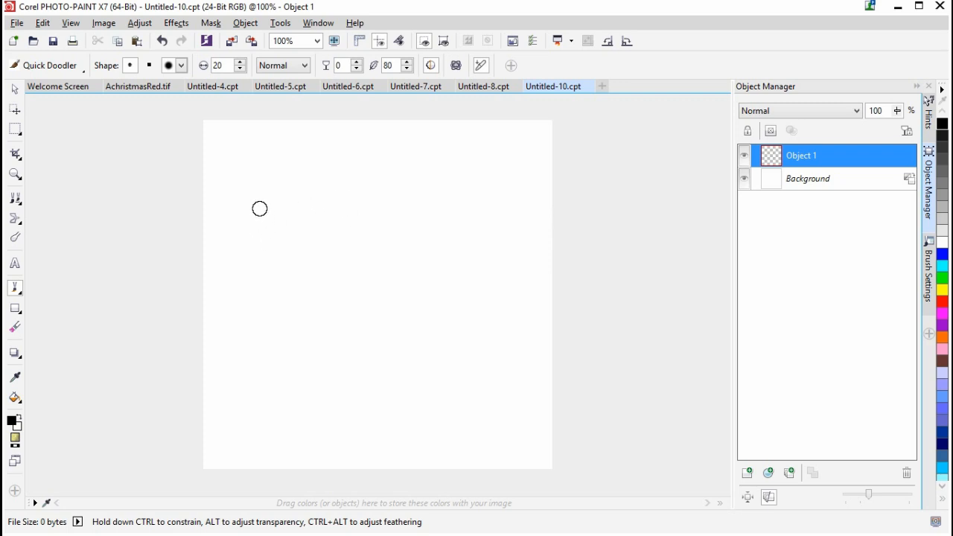
{"action": "mouse_move", "coordinate": [243, 216]}
{"action": "left_mouse_down"}
{"action": "mouse_move", "coordinate": [278, 196]}
{"action": "mouse_move", "coordinate": [355, 211]}
{"action": "mouse_move", "coordinate": [437, 190]}
{"action": "mouse_move", "coordinate": [469, 193]}
{"action": "mouse_move", "coordinate": [490, 214]}
{"action": "mouse_move", "coordinate": [495, 259]}
{"action": "mouse_move", "coordinate": [479, 283]}
{"action": "mouse_move", "coordinate": [450, 296]}
{"action": "mouse_move", "coordinate": [358, 270]}
{"action": "mouse_move", "coordinate": [293, 290]}
{"action": "mouse_move", "coordinate": [260, 281]}
{"action": "mouse_move", "coordinate": [245, 261]}
{"action": "mouse_move", "coordinate": [238, 236]}
{"action": "mouse_move", "coordinate": [255, 201]}
{"action": "left_mouse_up"}
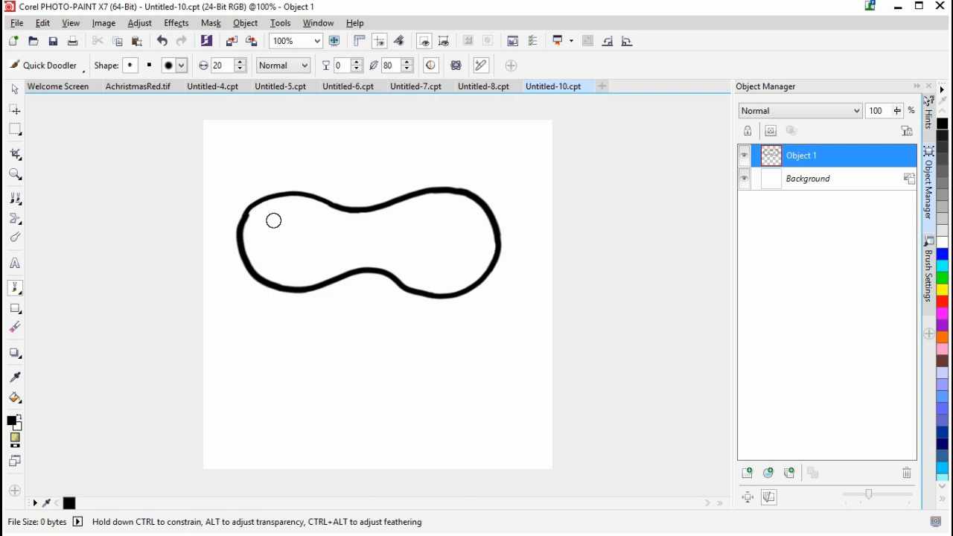
{"action": "mouse_move", "coordinate": [239, 239]}
{"action": "left_mouse_down"}
{"action": "mouse_move", "coordinate": [247, 215]}
{"action": "mouse_move", "coordinate": [237, 246]}
{"action": "left_mouse_up"}
{"action": "left_click_drag", "start_coordinate": [498, 226], "coordinate": [502, 245]}
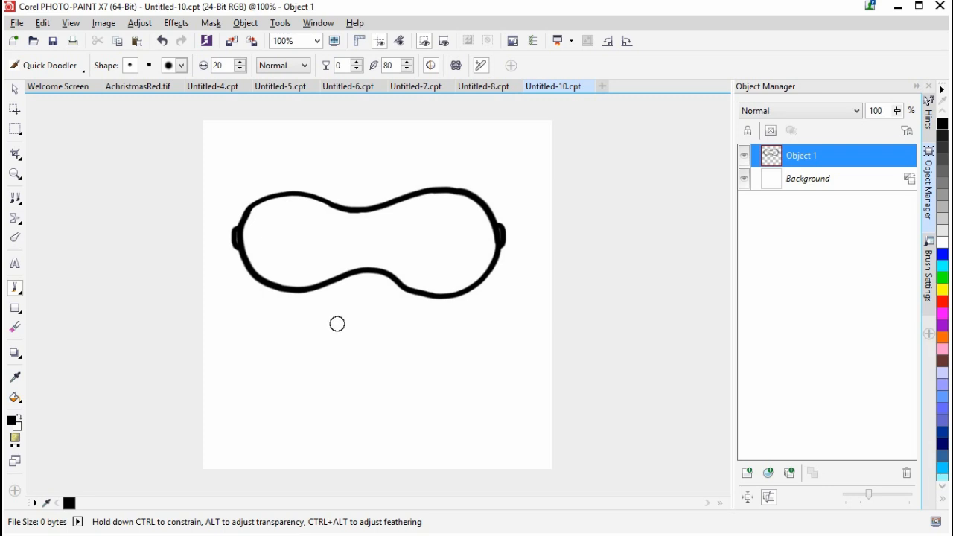
Paint a short black nose line and a longer mouth line beneath the goggles
{"action": "left_click_drag", "start_coordinate": [338, 322], "coordinate": [388, 322]}
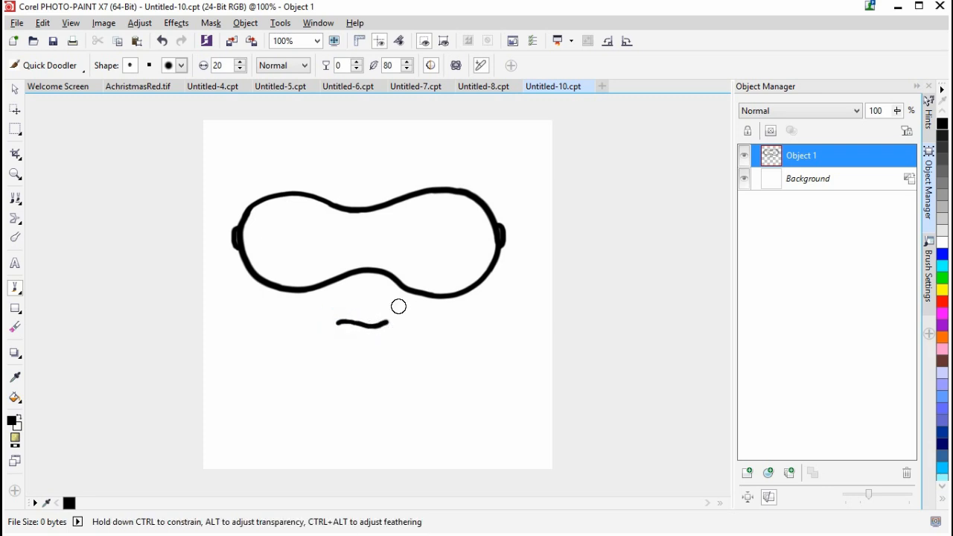
{"action": "left_click", "coordinate": [391, 323]}
{"action": "left_click_drag", "start_coordinate": [305, 361], "coordinate": [434, 354]}
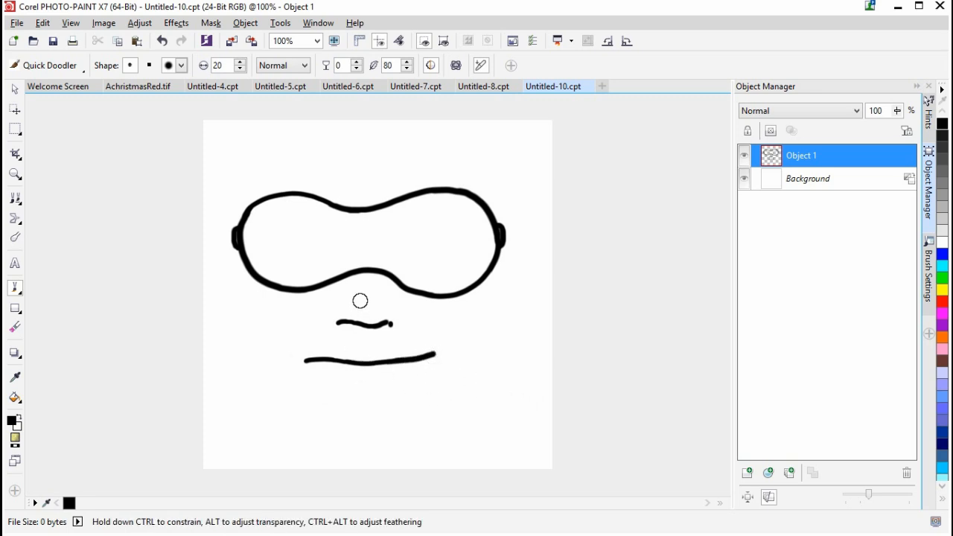
Paint two round lenses partly filled with black inside the goggles, and a short chin line below the mouth
{"action": "mouse_move", "coordinate": [244, 213]}
{"action": "left_mouse_down"}
{"action": "mouse_move", "coordinate": [316, 195]}
{"action": "mouse_move", "coordinate": [369, 210]}
{"action": "mouse_move", "coordinate": [445, 193]}
{"action": "mouse_move", "coordinate": [380, 211]}
{"action": "mouse_move", "coordinate": [336, 202]}
{"action": "mouse_move", "coordinate": [272, 216]}
{"action": "mouse_move", "coordinate": [257, 241]}
{"action": "mouse_move", "coordinate": [262, 261]}
{"action": "mouse_move", "coordinate": [296, 279]}
{"action": "mouse_move", "coordinate": [333, 258]}
{"action": "mouse_move", "coordinate": [337, 239]}
{"action": "mouse_move", "coordinate": [312, 211]}
{"action": "mouse_move", "coordinate": [286, 212]}
{"action": "left_mouse_up"}
{"action": "mouse_move", "coordinate": [434, 211]}
{"action": "left_mouse_down"}
{"action": "mouse_move", "coordinate": [402, 228]}
{"action": "mouse_move", "coordinate": [402, 252]}
{"action": "mouse_move", "coordinate": [412, 266]}
{"action": "mouse_move", "coordinate": [451, 269]}
{"action": "left_mouse_up"}
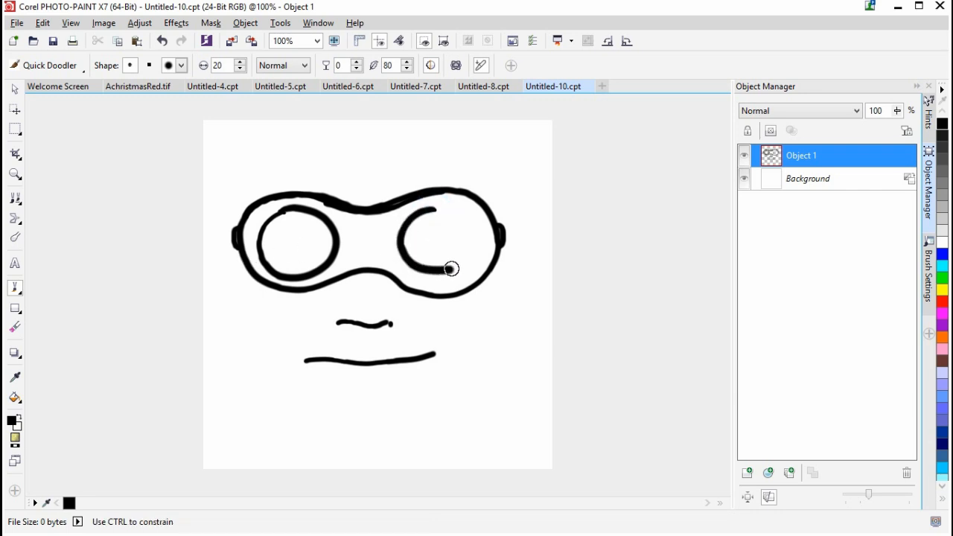
{"action": "mouse_move", "coordinate": [439, 207]}
{"action": "left_mouse_down"}
{"action": "mouse_move", "coordinate": [479, 226]}
{"action": "mouse_move", "coordinate": [483, 250]}
{"action": "mouse_move", "coordinate": [470, 270]}
{"action": "mouse_move", "coordinate": [429, 279]}
{"action": "mouse_move", "coordinate": [414, 232]}
{"action": "left_mouse_up"}
{"action": "mouse_move", "coordinate": [289, 236]}
{"action": "left_mouse_down"}
{"action": "mouse_move", "coordinate": [279, 275]}
{"action": "mouse_move", "coordinate": [309, 244]}
{"action": "mouse_move", "coordinate": [306, 268]}
{"action": "mouse_move", "coordinate": [328, 246]}
{"action": "mouse_move", "coordinate": [303, 272]}
{"action": "mouse_move", "coordinate": [276, 265]}
{"action": "mouse_move", "coordinate": [264, 239]}
{"action": "mouse_move", "coordinate": [284, 256]}
{"action": "left_mouse_up"}
{"action": "mouse_move", "coordinate": [414, 215]}
{"action": "left_mouse_down"}
{"action": "mouse_move", "coordinate": [412, 257]}
{"action": "mouse_move", "coordinate": [437, 279]}
{"action": "mouse_move", "coordinate": [405, 255]}
{"action": "mouse_move", "coordinate": [412, 234]}
{"action": "mouse_move", "coordinate": [409, 253]}
{"action": "mouse_move", "coordinate": [430, 226]}
{"action": "mouse_move", "coordinate": [420, 257]}
{"action": "mouse_move", "coordinate": [440, 244]}
{"action": "mouse_move", "coordinate": [439, 272]}
{"action": "mouse_move", "coordinate": [470, 258]}
{"action": "mouse_move", "coordinate": [436, 225]}
{"action": "mouse_move", "coordinate": [461, 243]}
{"action": "mouse_move", "coordinate": [464, 235]}
{"action": "mouse_move", "coordinate": [447, 226]}
{"action": "mouse_move", "coordinate": [458, 249]}
{"action": "mouse_move", "coordinate": [443, 234]}
{"action": "mouse_move", "coordinate": [416, 243]}
{"action": "mouse_move", "coordinate": [415, 217]}
{"action": "mouse_move", "coordinate": [444, 205]}
{"action": "mouse_move", "coordinate": [420, 218]}
{"action": "mouse_move", "coordinate": [454, 208]}
{"action": "mouse_move", "coordinate": [481, 236]}
{"action": "left_mouse_up"}
{"action": "mouse_move", "coordinate": [266, 222]}
{"action": "left_mouse_down"}
{"action": "mouse_move", "coordinate": [290, 211]}
{"action": "mouse_move", "coordinate": [277, 213]}
{"action": "mouse_move", "coordinate": [266, 238]}
{"action": "left_mouse_up"}
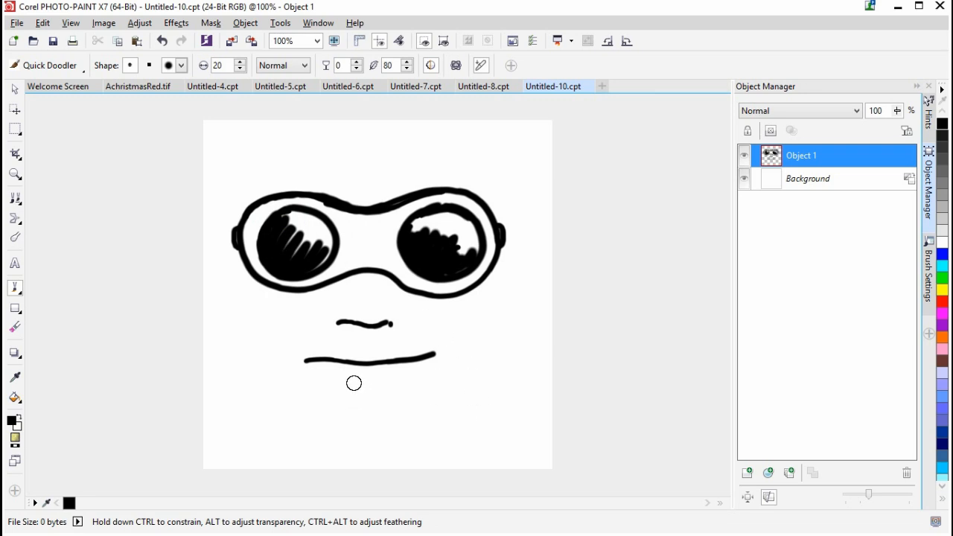
{"action": "left_click_drag", "start_coordinate": [344, 379], "coordinate": [393, 377]}
Add a new empty object directly above the background, beneath the black line drawing
{"action": "mouse_move", "coordinate": [829, 188]}
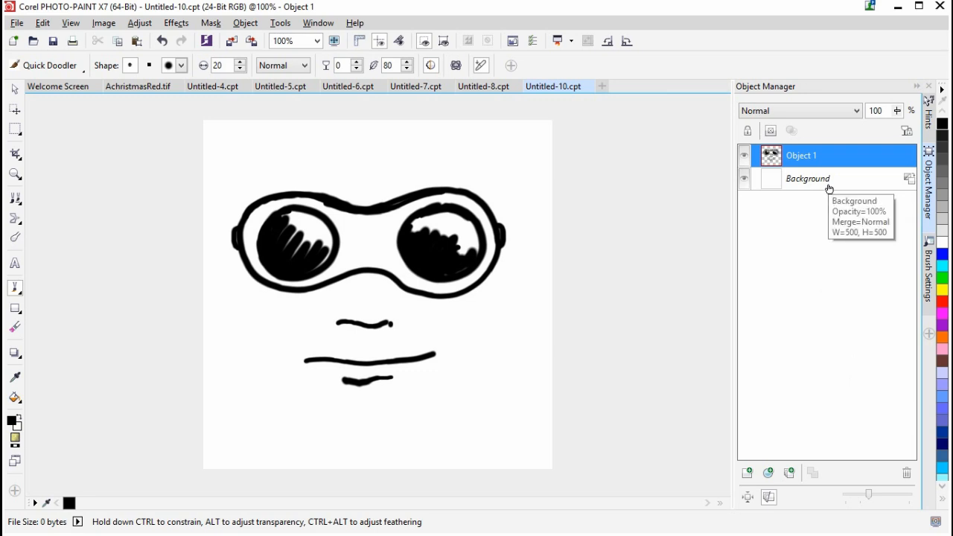
{"action": "left_click", "coordinate": [829, 186]}
{"action": "left_click", "coordinate": [747, 473]}
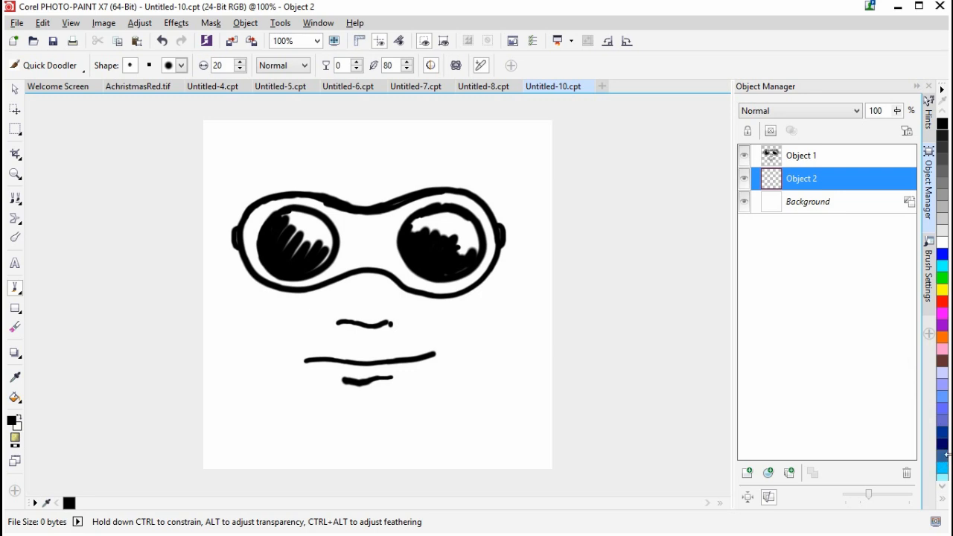
Paint the goggles frame around both lenses in olive yellow on the new object
{"action": "left_click", "coordinate": [944, 502]}
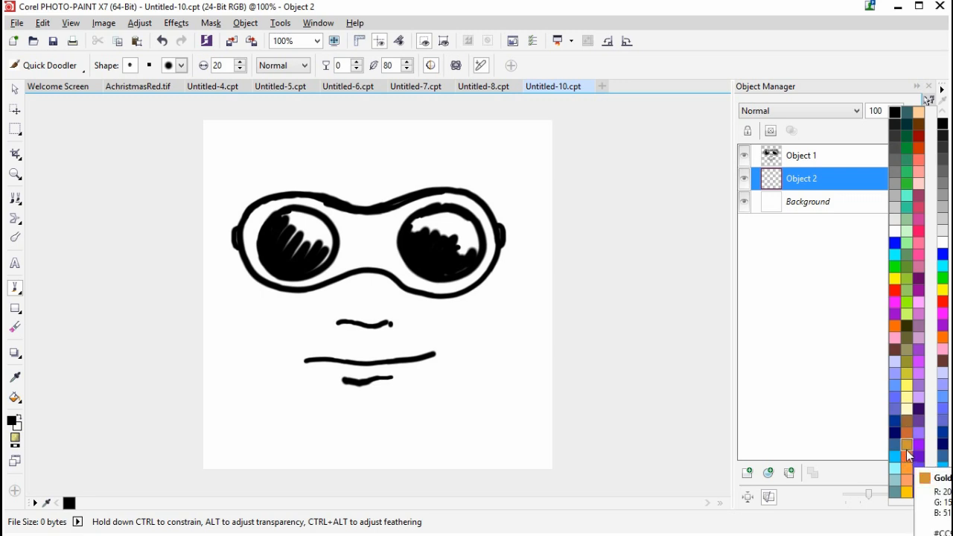
{"action": "left_click", "coordinate": [906, 377]}
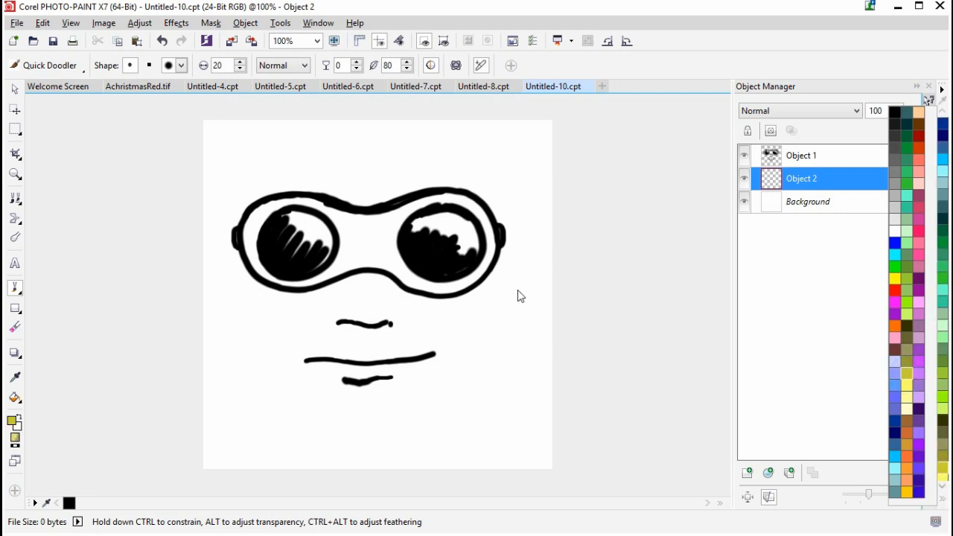
{"action": "left_click", "coordinate": [16, 292]}
{"action": "mouse_move", "coordinate": [274, 202]}
{"action": "left_mouse_down"}
{"action": "mouse_move", "coordinate": [249, 231]}
{"action": "mouse_move", "coordinate": [268, 213]}
{"action": "mouse_move", "coordinate": [255, 271]}
{"action": "mouse_move", "coordinate": [295, 285]}
{"action": "mouse_move", "coordinate": [334, 273]}
{"action": "mouse_move", "coordinate": [350, 255]}
{"action": "mouse_move", "coordinate": [322, 270]}
{"action": "mouse_move", "coordinate": [354, 231]}
{"action": "mouse_move", "coordinate": [316, 208]}
{"action": "mouse_move", "coordinate": [266, 213]}
{"action": "mouse_move", "coordinate": [294, 201]}
{"action": "mouse_move", "coordinate": [377, 221]}
{"action": "mouse_move", "coordinate": [461, 201]}
{"action": "mouse_move", "coordinate": [489, 232]}
{"action": "mouse_move", "coordinate": [487, 260]}
{"action": "mouse_move", "coordinate": [468, 283]}
{"action": "mouse_move", "coordinate": [444, 290]}
{"action": "mouse_move", "coordinate": [419, 288]}
{"action": "mouse_move", "coordinate": [373, 253]}
{"action": "mouse_move", "coordinate": [332, 268]}
{"action": "mouse_move", "coordinate": [405, 269]}
{"action": "mouse_move", "coordinate": [396, 223]}
{"action": "mouse_move", "coordinate": [393, 258]}
{"action": "left_mouse_up"}
{"action": "mouse_move", "coordinate": [363, 243]}
{"action": "left_mouse_down"}
{"action": "mouse_move", "coordinate": [344, 244]}
{"action": "mouse_move", "coordinate": [354, 239]}
{"action": "mouse_move", "coordinate": [350, 258]}
{"action": "mouse_move", "coordinate": [367, 244]}
{"action": "mouse_move", "coordinate": [363, 252]}
{"action": "left_mouse_up"}
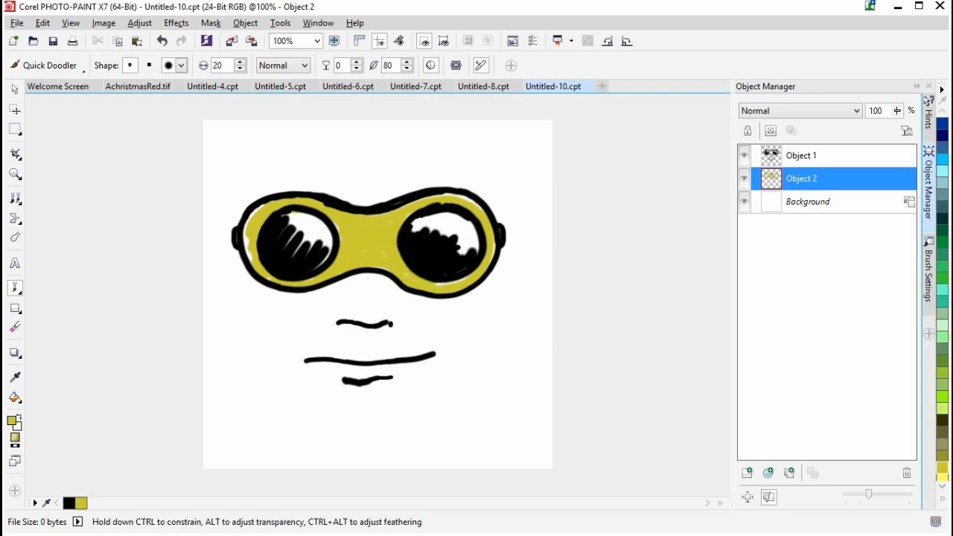
{"action": "mouse_move", "coordinate": [262, 202]}
{"action": "left_mouse_down"}
{"action": "mouse_move", "coordinate": [246, 246]}
{"action": "mouse_move", "coordinate": [257, 269]}
{"action": "left_mouse_up"}
{"action": "left_click_drag", "start_coordinate": [436, 284], "coordinate": [481, 262]}
Add another object above the yellow colour object and set its merge mode to Multiply
{"action": "left_click", "coordinate": [747, 472]}
{"action": "left_click", "coordinate": [771, 112]}
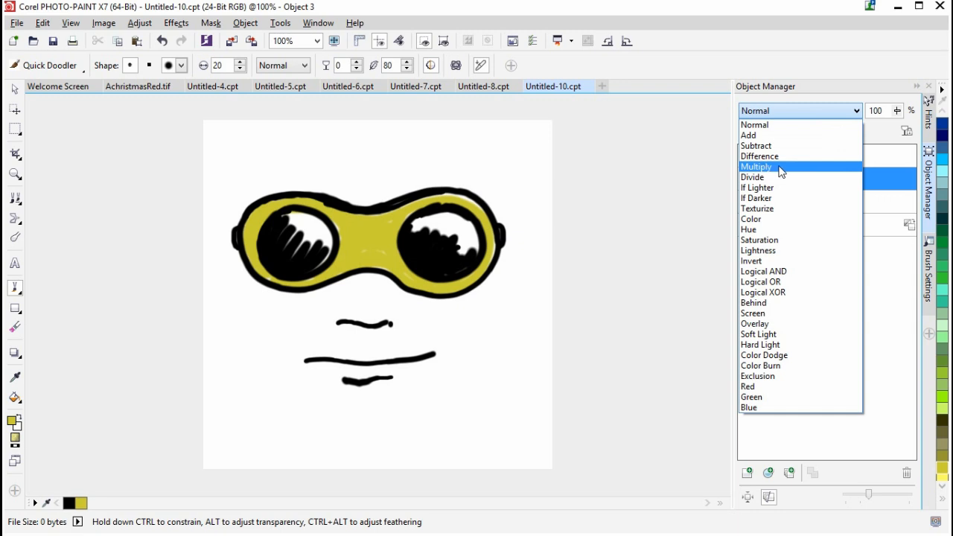
{"action": "left_click", "coordinate": [781, 172]}
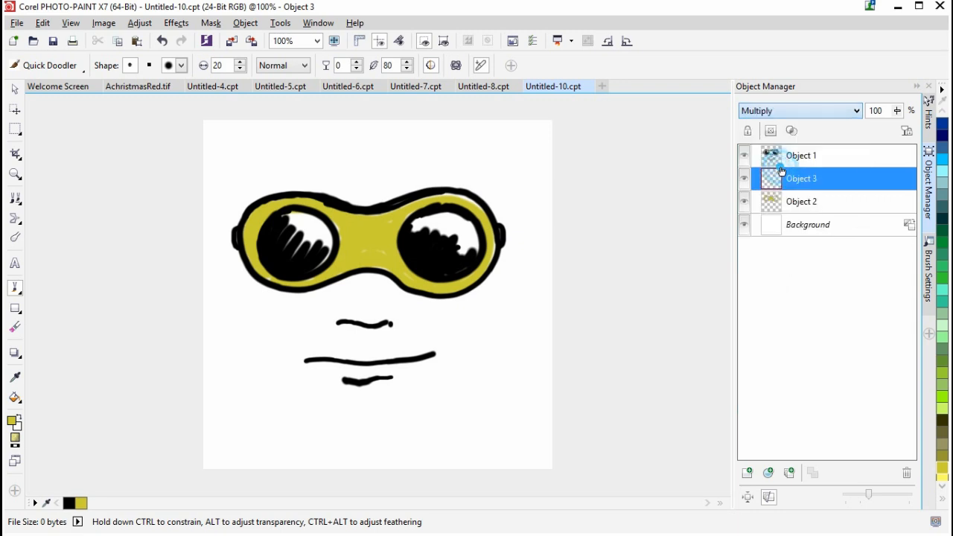
Paint olive yellow shadows along the lower edges of the goggles frame on the Multiply object
{"action": "mouse_move", "coordinate": [248, 240]}
{"action": "left_mouse_down"}
{"action": "mouse_move", "coordinate": [277, 281]}
{"action": "mouse_move", "coordinate": [300, 286]}
{"action": "mouse_move", "coordinate": [270, 281]}
{"action": "mouse_move", "coordinate": [247, 249]}
{"action": "mouse_move", "coordinate": [279, 279]}
{"action": "mouse_move", "coordinate": [330, 268]}
{"action": "mouse_move", "coordinate": [303, 287]}
{"action": "mouse_move", "coordinate": [338, 270]}
{"action": "left_mouse_up"}
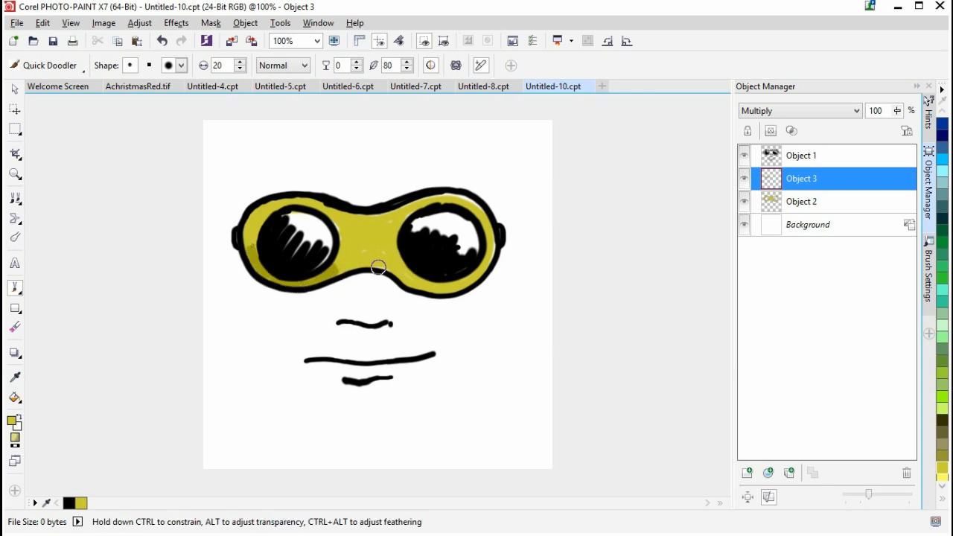
{"action": "mouse_move", "coordinate": [413, 280]}
{"action": "left_mouse_down"}
{"action": "mouse_move", "coordinate": [470, 284]}
{"action": "mouse_move", "coordinate": [489, 258]}
{"action": "mouse_move", "coordinate": [471, 283]}
{"action": "mouse_move", "coordinate": [439, 290]}
{"action": "mouse_move", "coordinate": [421, 283]}
{"action": "mouse_move", "coordinate": [443, 290]}
{"action": "mouse_move", "coordinate": [475, 270]}
{"action": "mouse_move", "coordinate": [490, 247]}
{"action": "mouse_move", "coordinate": [463, 285]}
{"action": "mouse_move", "coordinate": [425, 296]}
{"action": "mouse_move", "coordinate": [404, 283]}
{"action": "mouse_move", "coordinate": [436, 297]}
{"action": "mouse_move", "coordinate": [400, 285]}
{"action": "mouse_move", "coordinate": [434, 290]}
{"action": "mouse_move", "coordinate": [405, 275]}
{"action": "mouse_move", "coordinate": [453, 286]}
{"action": "mouse_move", "coordinate": [490, 247]}
{"action": "mouse_move", "coordinate": [467, 283]}
{"action": "mouse_move", "coordinate": [412, 283]}
{"action": "mouse_move", "coordinate": [453, 290]}
{"action": "mouse_move", "coordinate": [484, 243]}
{"action": "left_mouse_up"}
{"action": "left_click", "coordinate": [335, 279]}
{"action": "left_click", "coordinate": [338, 272]}
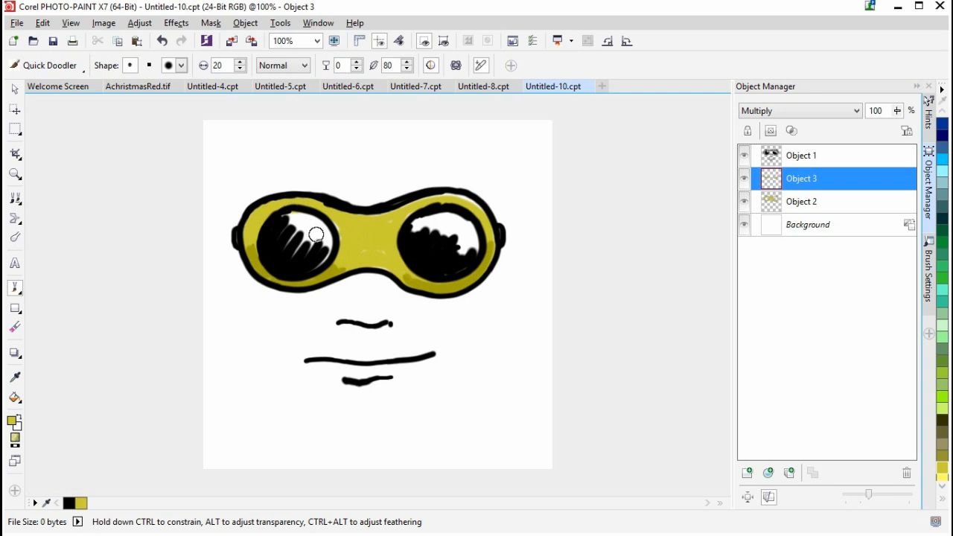
Add a new object directly above the yellow colour object and paint the white lens areas light grey-blue
{"action": "left_click", "coordinate": [807, 203]}
{"action": "left_click", "coordinate": [748, 474]}
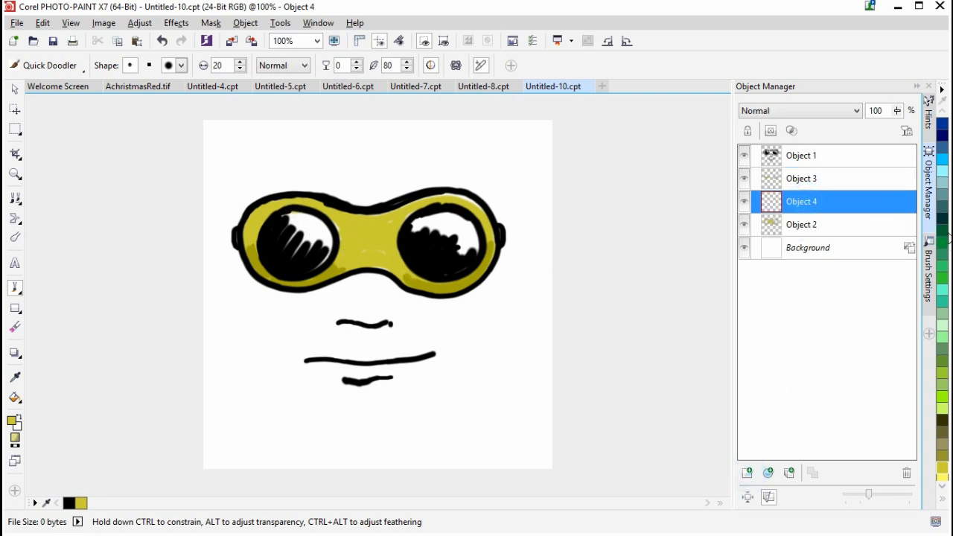
{"action": "left_click", "coordinate": [944, 183]}
{"action": "mouse_move", "coordinate": [287, 218]}
{"action": "left_mouse_down"}
{"action": "mouse_move", "coordinate": [324, 239]}
{"action": "mouse_move", "coordinate": [291, 215]}
{"action": "mouse_move", "coordinate": [302, 249]}
{"action": "mouse_move", "coordinate": [327, 247]}
{"action": "left_mouse_up"}
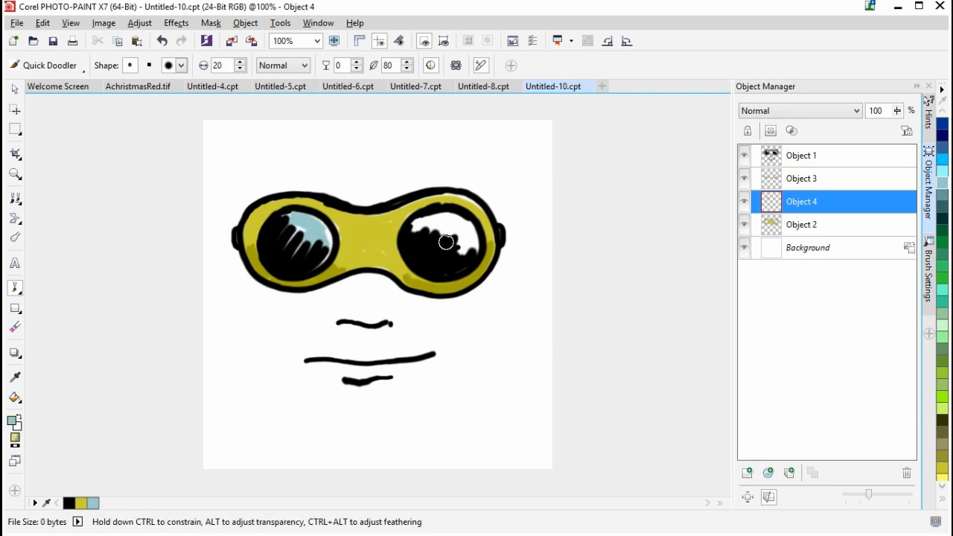
{"action": "mouse_move", "coordinate": [426, 222]}
{"action": "left_mouse_down"}
{"action": "mouse_move", "coordinate": [461, 227]}
{"action": "mouse_move", "coordinate": [470, 235]}
{"action": "mouse_move", "coordinate": [472, 226]}
{"action": "mouse_move", "coordinate": [438, 211]}
{"action": "mouse_move", "coordinate": [474, 230]}
{"action": "mouse_move", "coordinate": [412, 237]}
{"action": "left_mouse_up"}
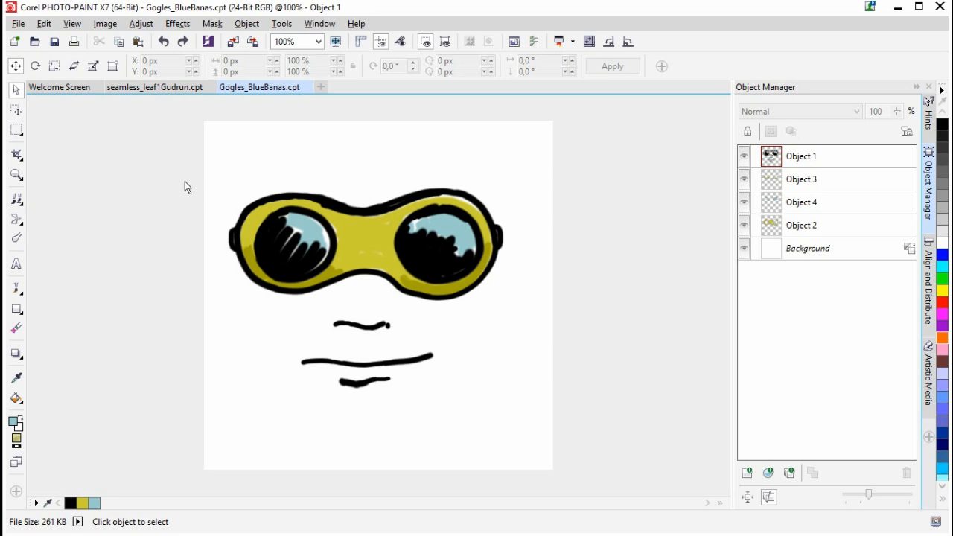
Select all four objects of the goggles face and check the alignment options available for them
{"action": "left_click_drag", "start_coordinate": [169, 152], "coordinate": [654, 444]}
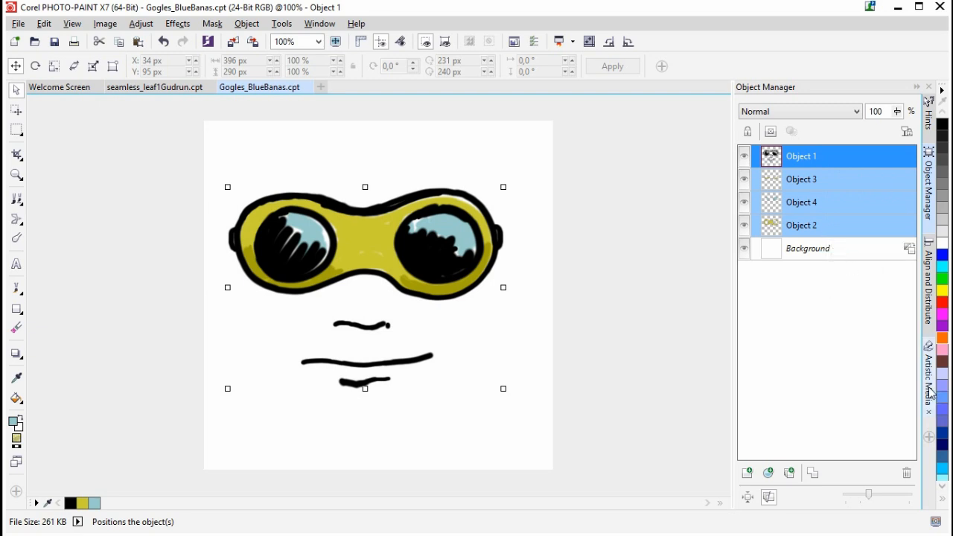
{"action": "left_click", "coordinate": [930, 301]}
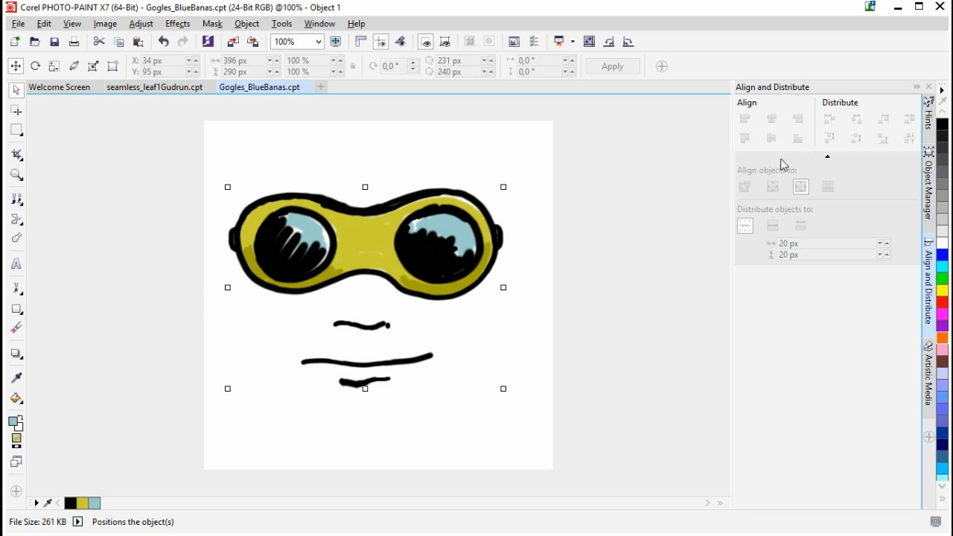
{"action": "left_click", "coordinate": [289, 25]}
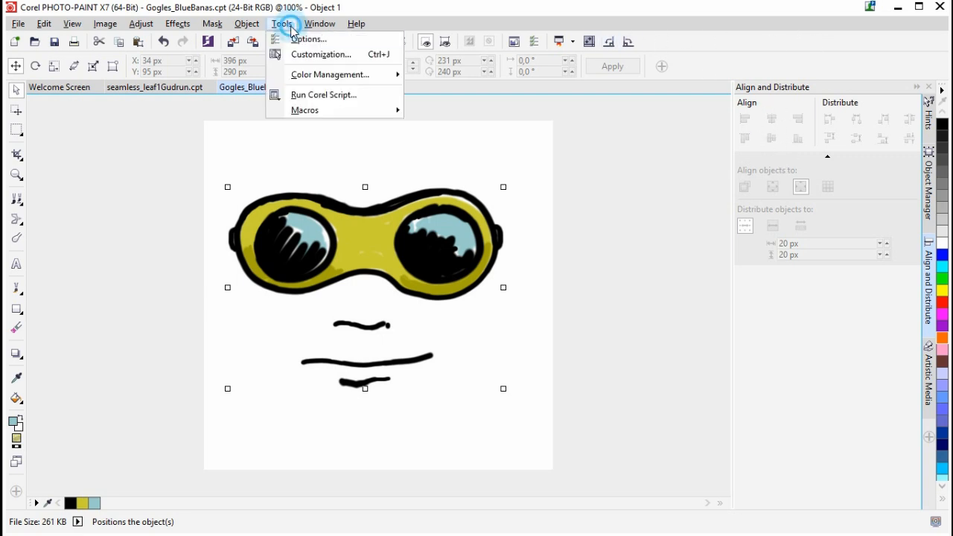
{"action": "left_click", "coordinate": [380, 9]}
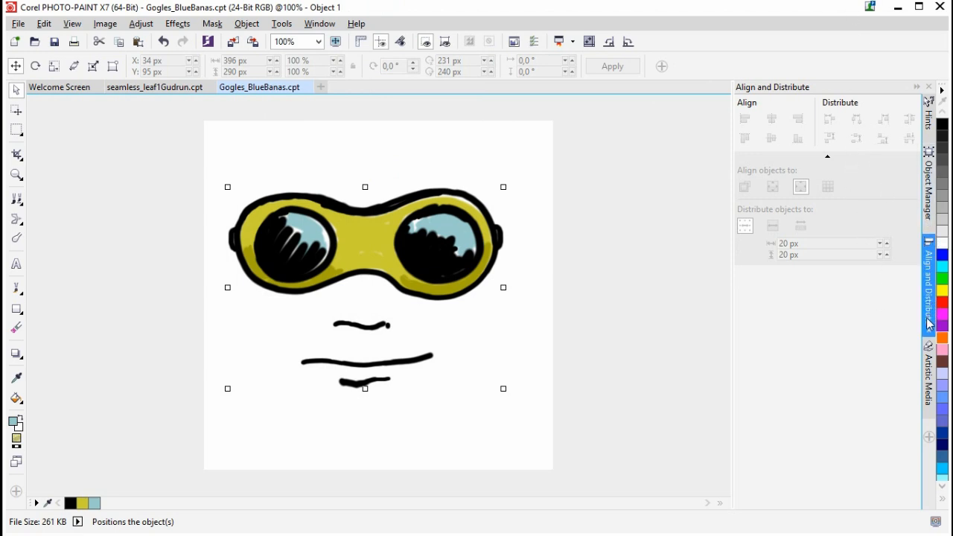
{"action": "left_click", "coordinate": [929, 175]}
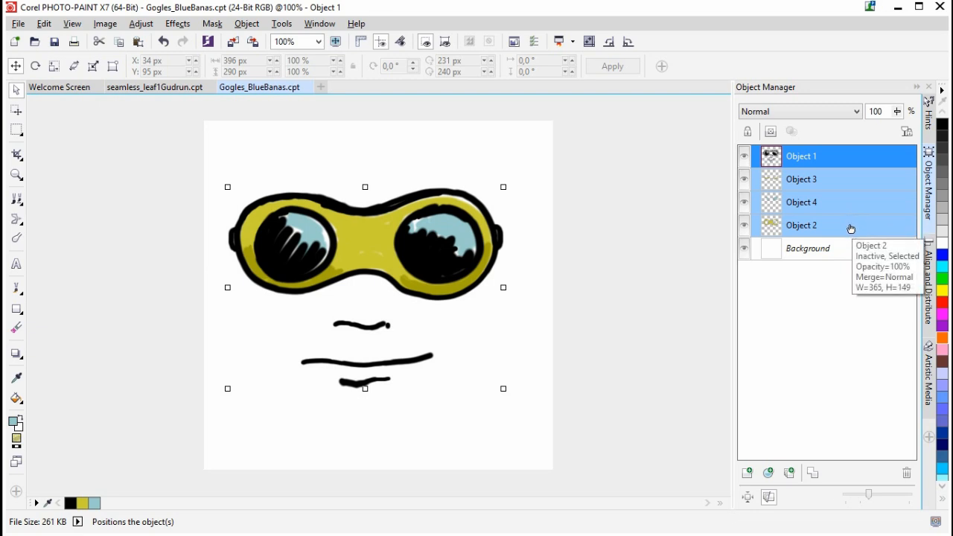
Group the four selected goggles face objects, expand the group to view its contents and ungroup it
{"action": "left_click", "coordinate": [790, 474]}
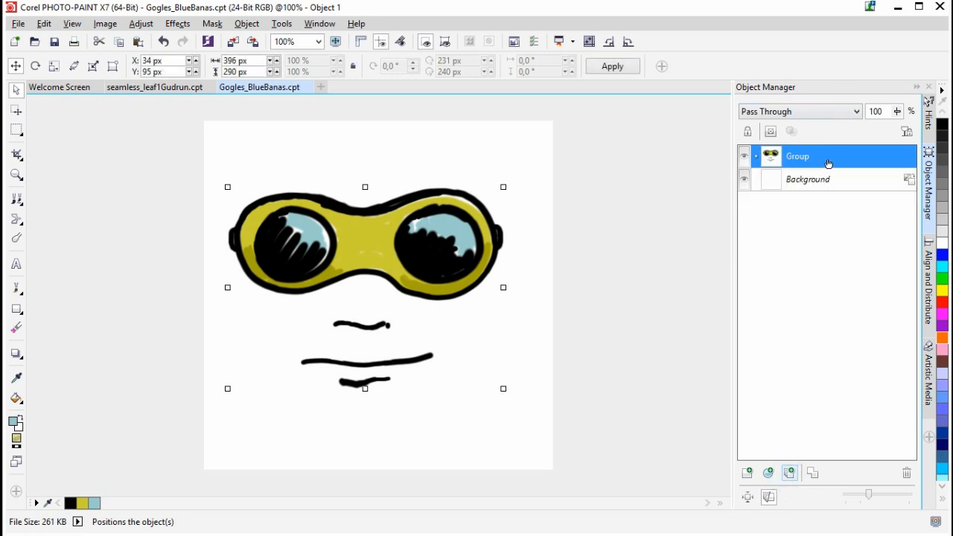
{"action": "left_click", "coordinate": [757, 156]}
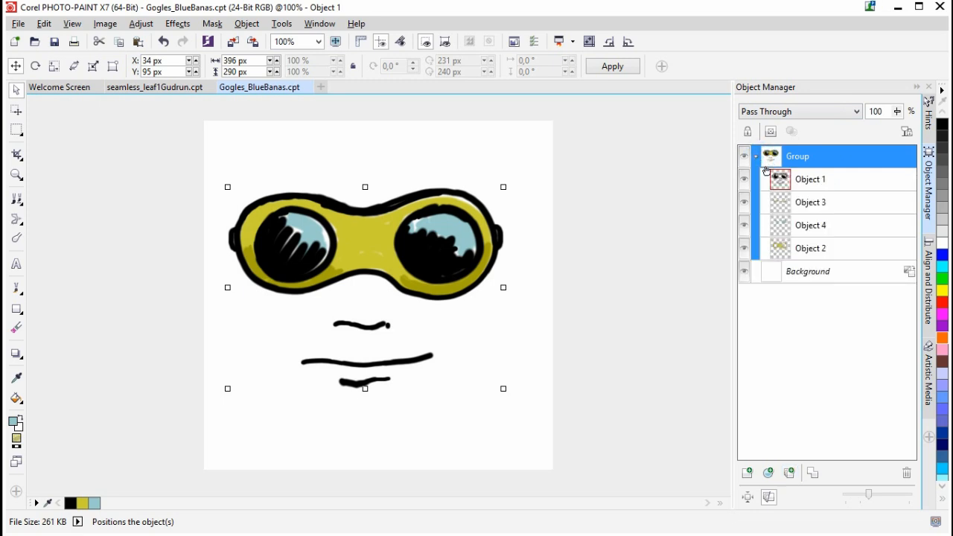
{"action": "key", "text": "ctrl+u"}
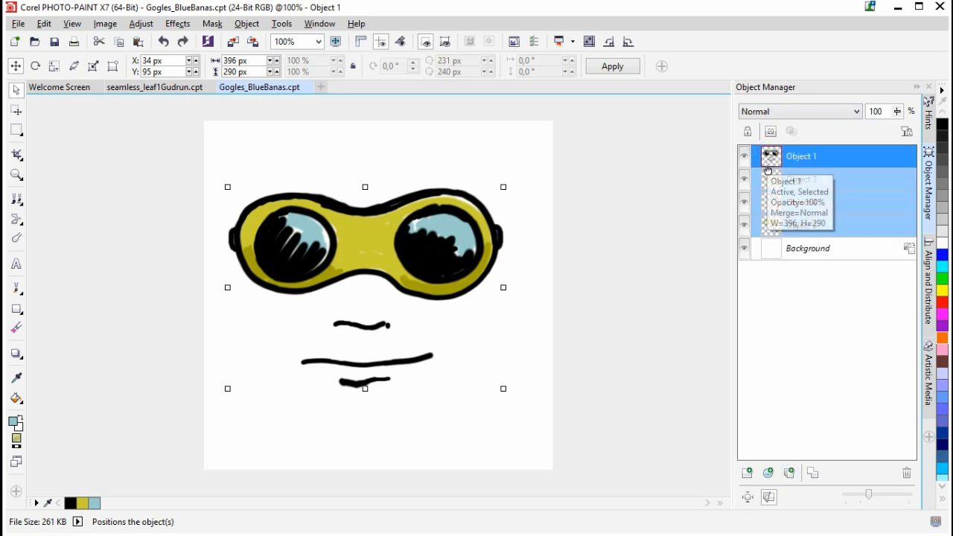
Try combining the four selected objects into a single object and undo the combination
{"action": "left_click", "coordinate": [815, 475]}
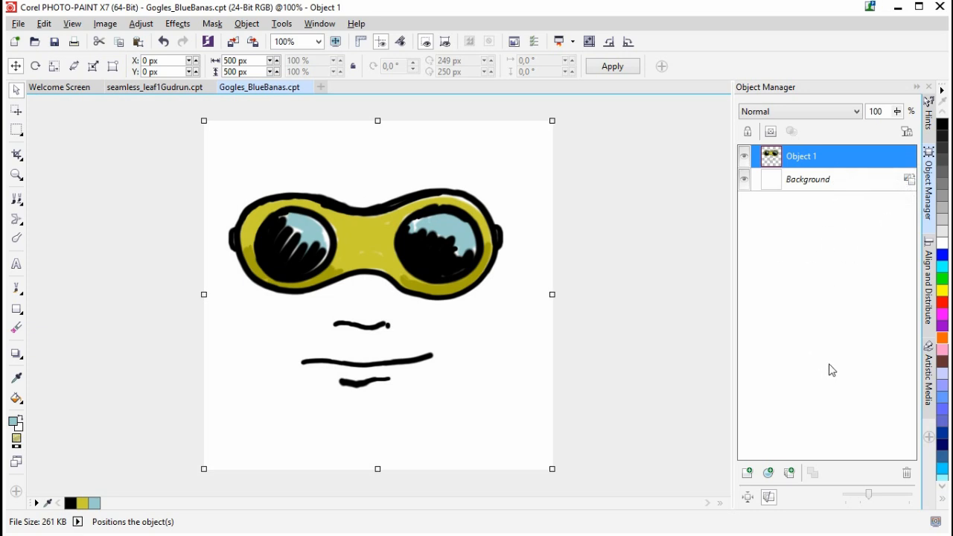
{"action": "key", "text": "ctrl+z"}
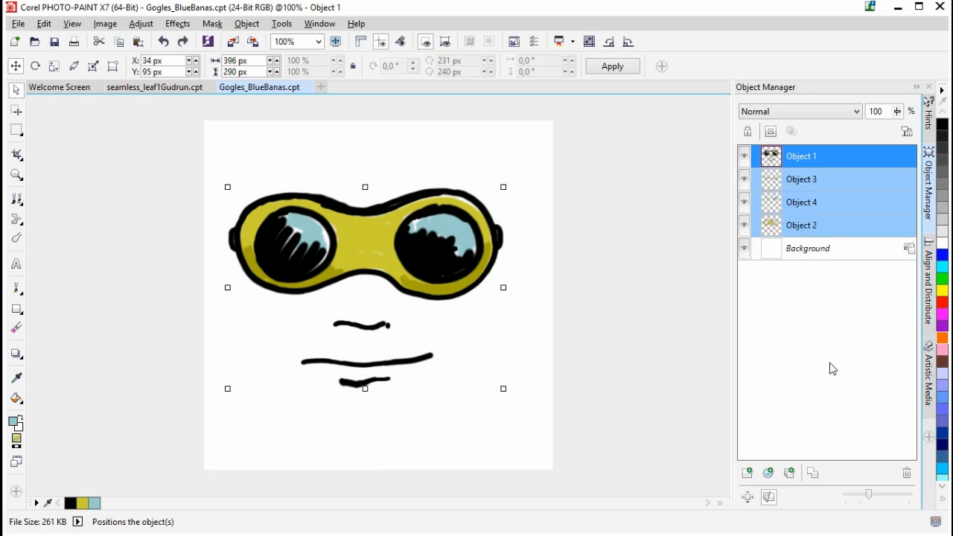
Group the four goggles face objects and centre the group horizontally and vertically in the image
{"action": "left_click", "coordinate": [790, 474]}
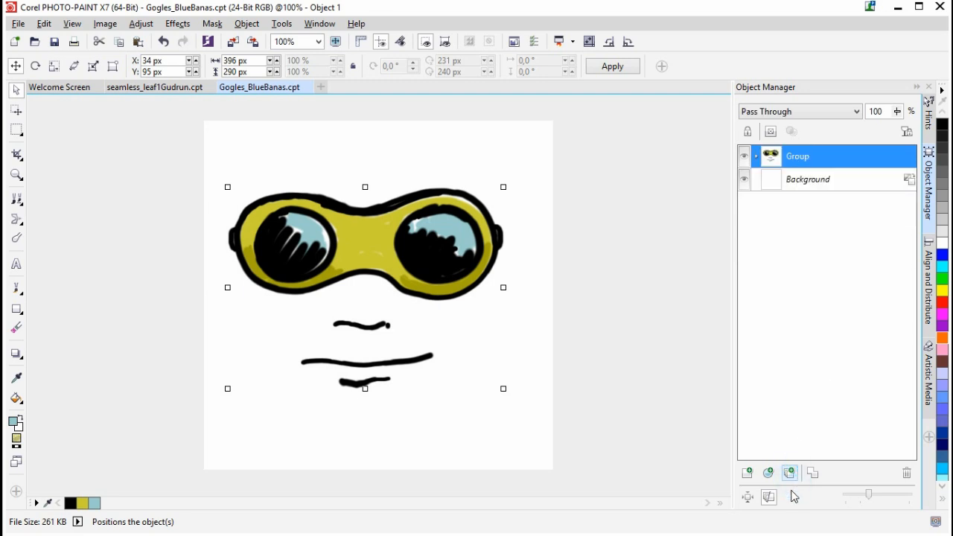
{"action": "left_click", "coordinate": [927, 290]}
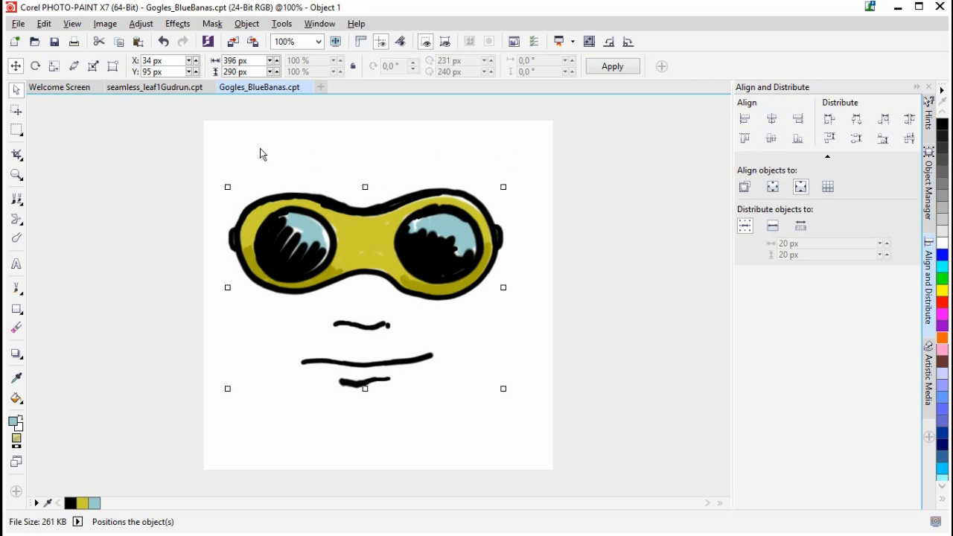
{"action": "left_click", "coordinate": [773, 119]}
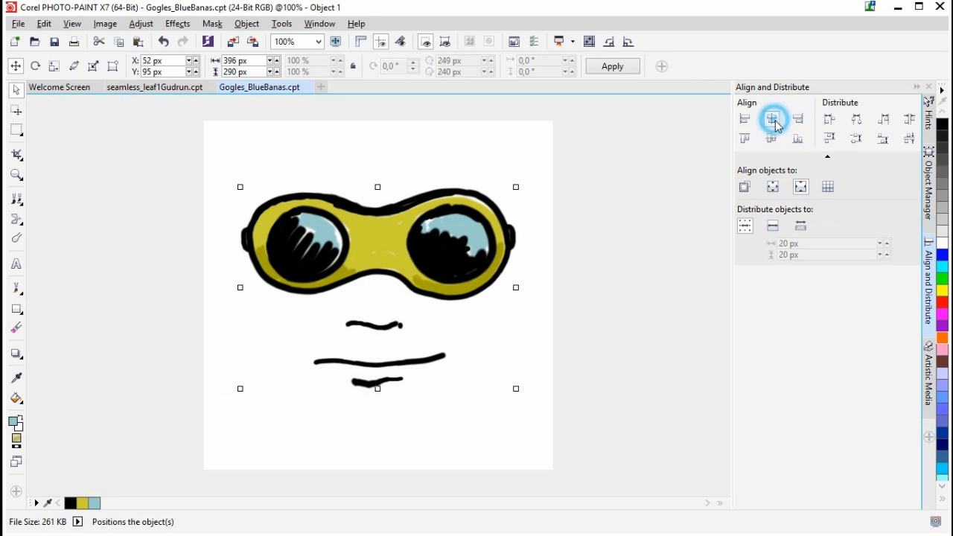
{"action": "left_click", "coordinate": [774, 141]}
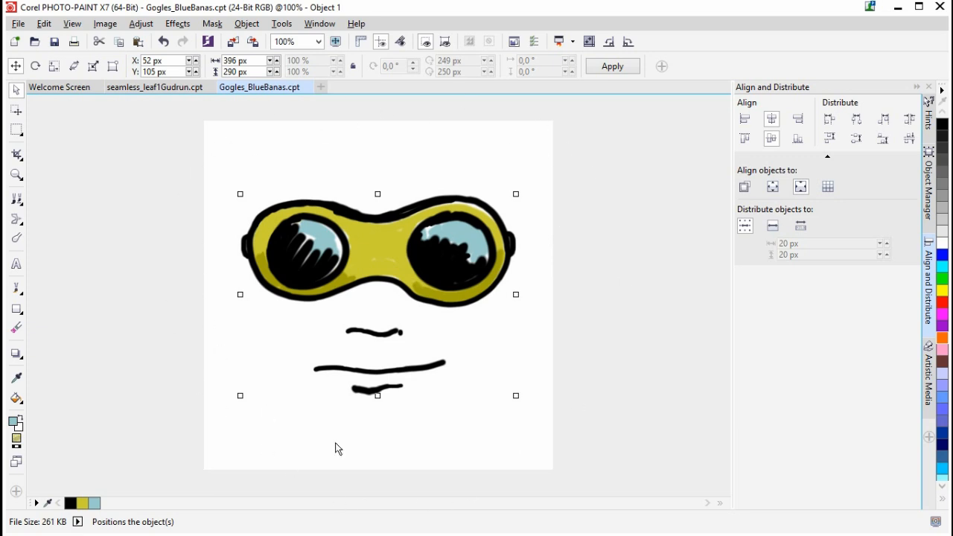
Save the image as Gogles_BlueBanas.cpt in the Bitmap Patterns folder, replacing the existing file
{"action": "left_click", "coordinate": [551, 380]}
{"action": "left_click", "coordinate": [99, 141]}
{"action": "left_click", "coordinate": [18, 25]}
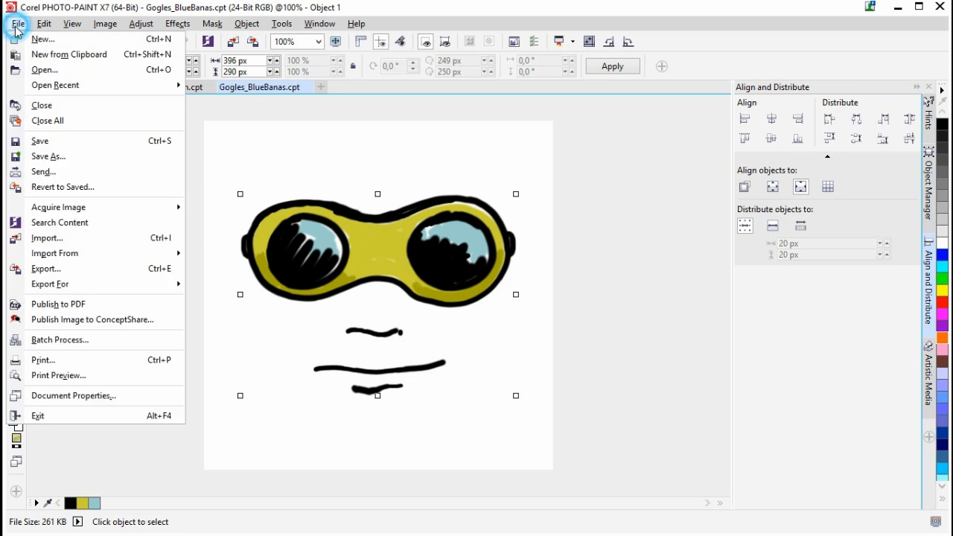
{"action": "left_click", "coordinate": [46, 155]}
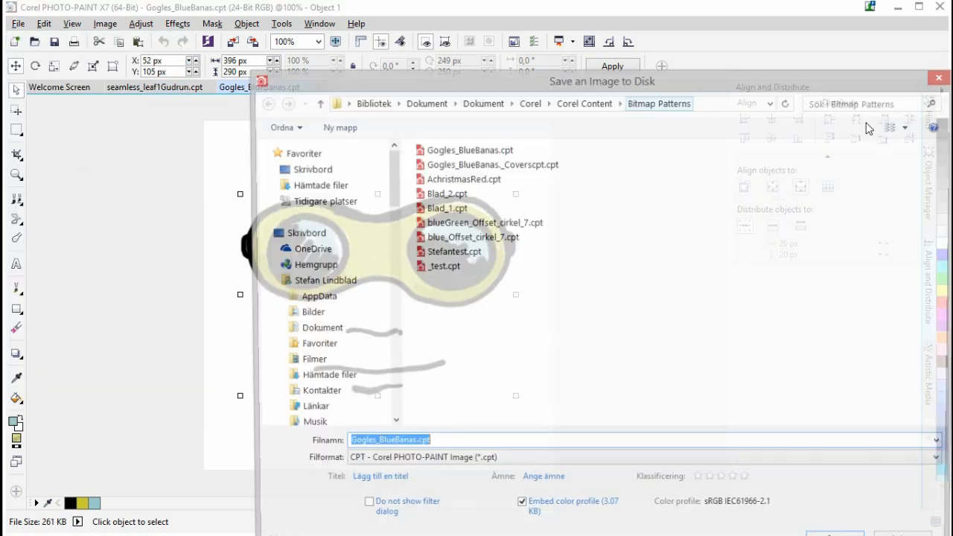
{"action": "left_click", "coordinate": [491, 152]}
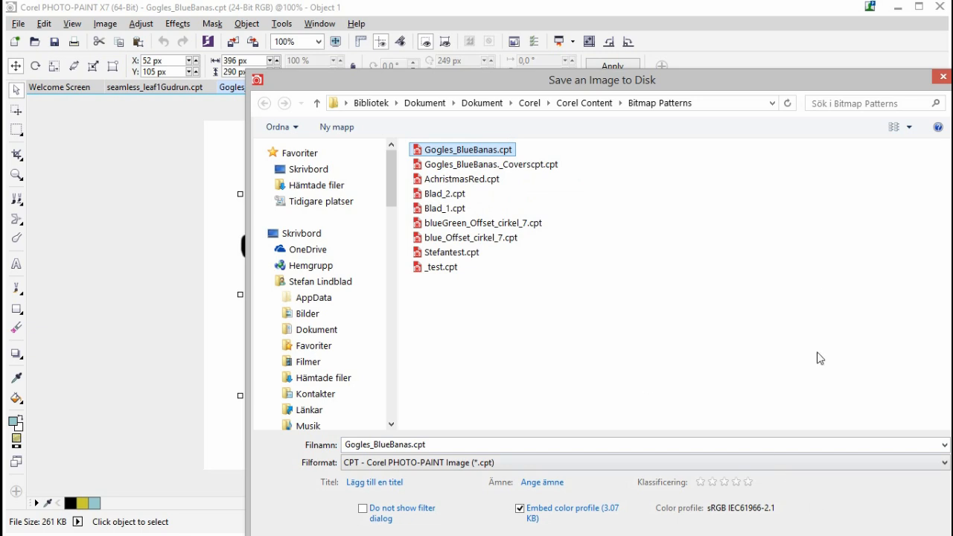
{"action": "left_click_drag", "start_coordinate": [860, 87], "coordinate": [782, 41]}
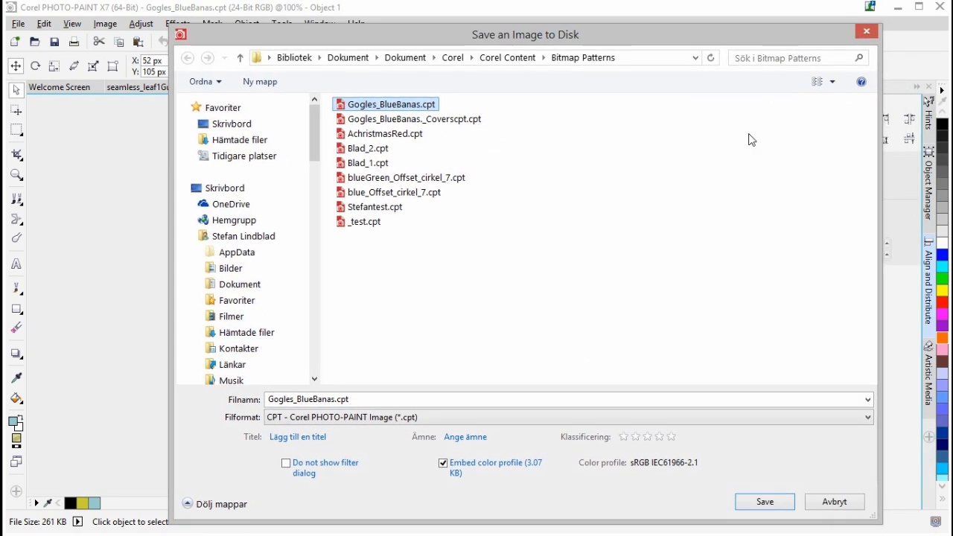
{"action": "left_click", "coordinate": [783, 501]}
{"action": "left_click", "coordinate": [624, 358]}
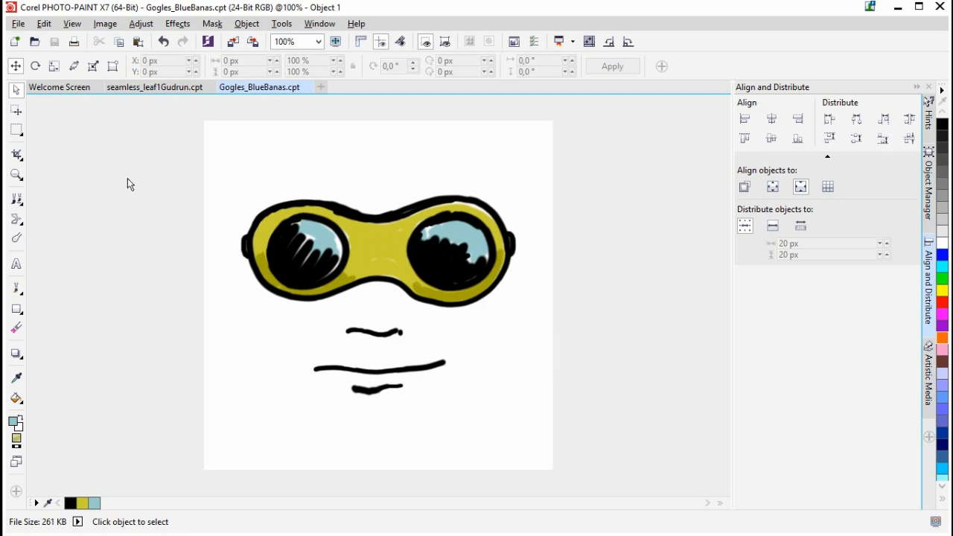
Edit the Fill tool's bitmap pattern fill and load Gogles_BlueBanas.png as its source image
{"action": "left_click", "coordinate": [17, 399]}
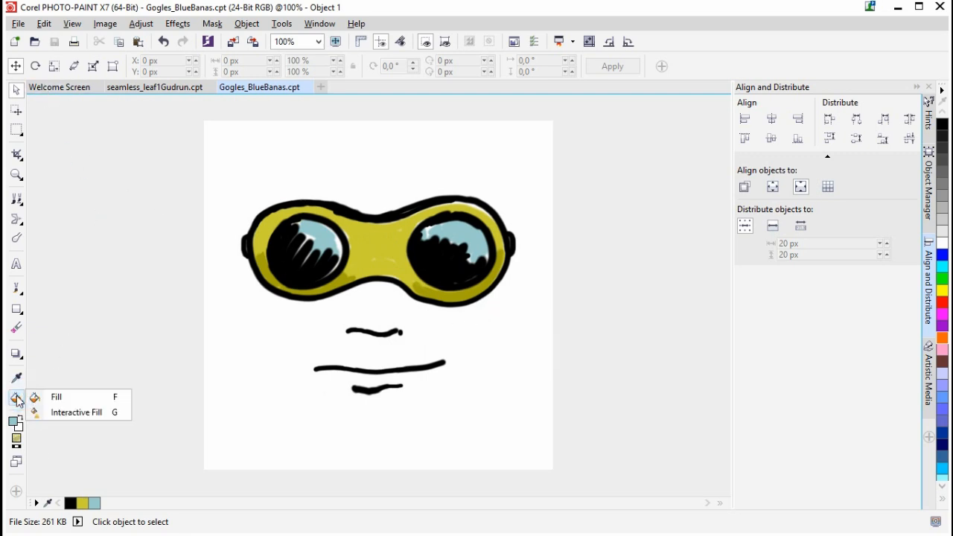
{"action": "left_click", "coordinate": [57, 406]}
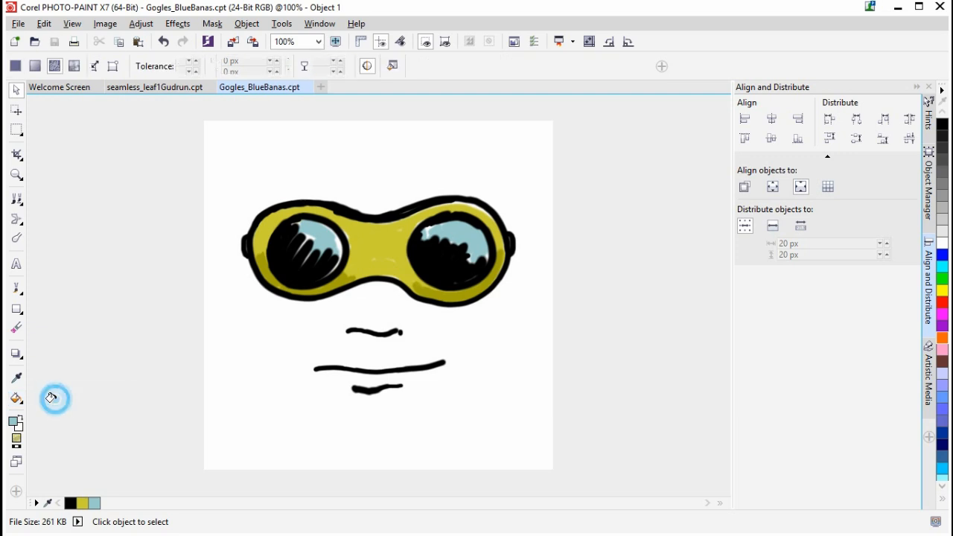
{"action": "left_click", "coordinate": [394, 66]}
{"action": "left_click_drag", "start_coordinate": [343, 170], "coordinate": [350, 150]}
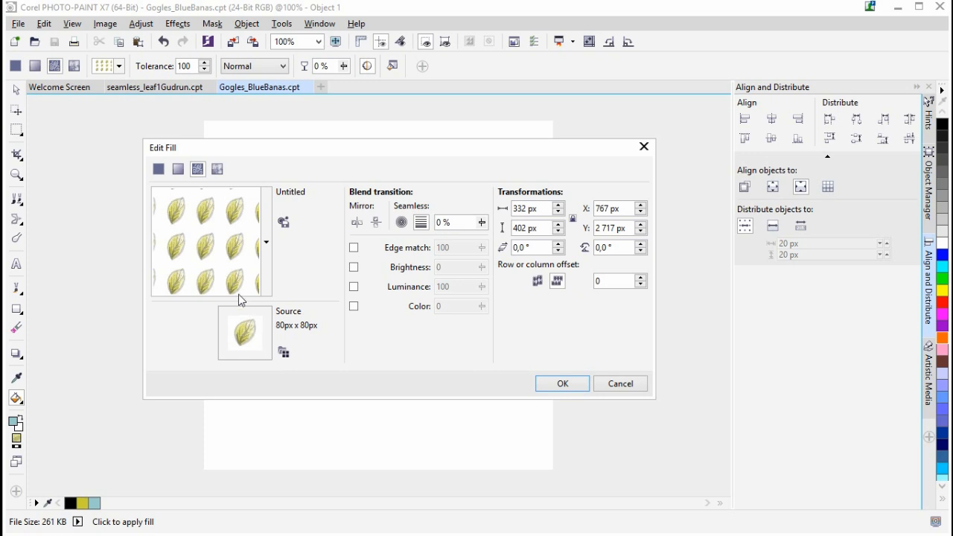
{"action": "left_click", "coordinate": [288, 357]}
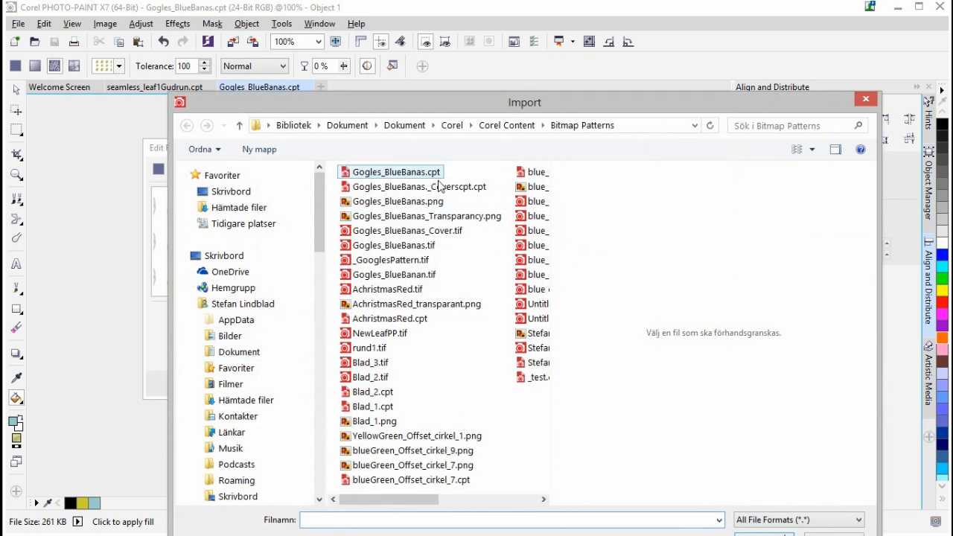
{"action": "left_click", "coordinate": [441, 207]}
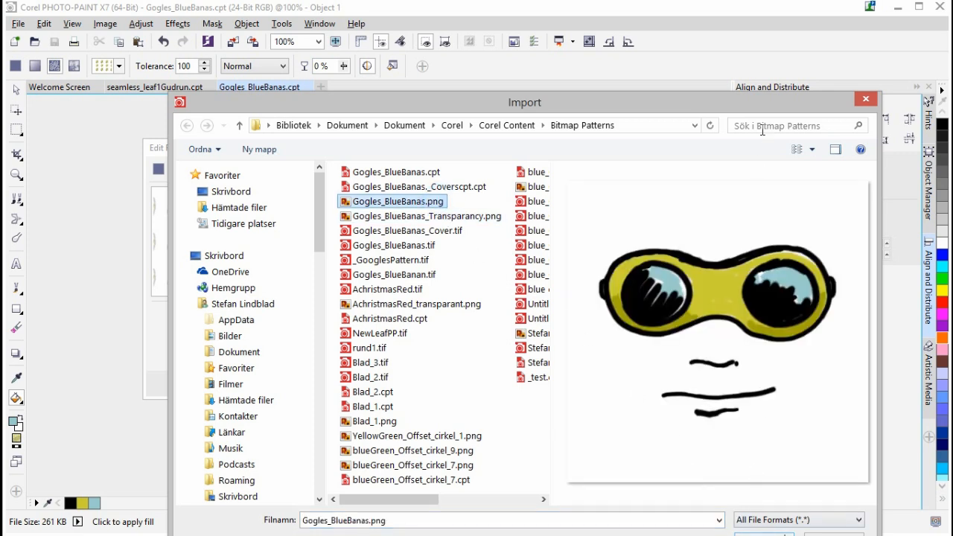
{"action": "left_click_drag", "start_coordinate": [765, 111], "coordinate": [749, 66]}
{"action": "left_click", "coordinate": [753, 495]}
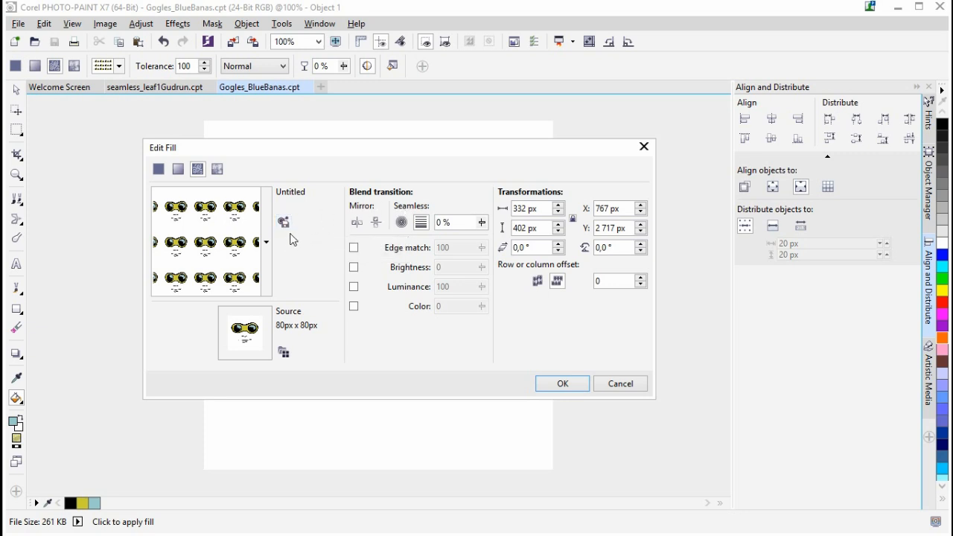
Start saving the goggles fill as a new pattern and name it Gogles_Bananas, leaving the tags empty
{"action": "left_click", "coordinate": [285, 225]}
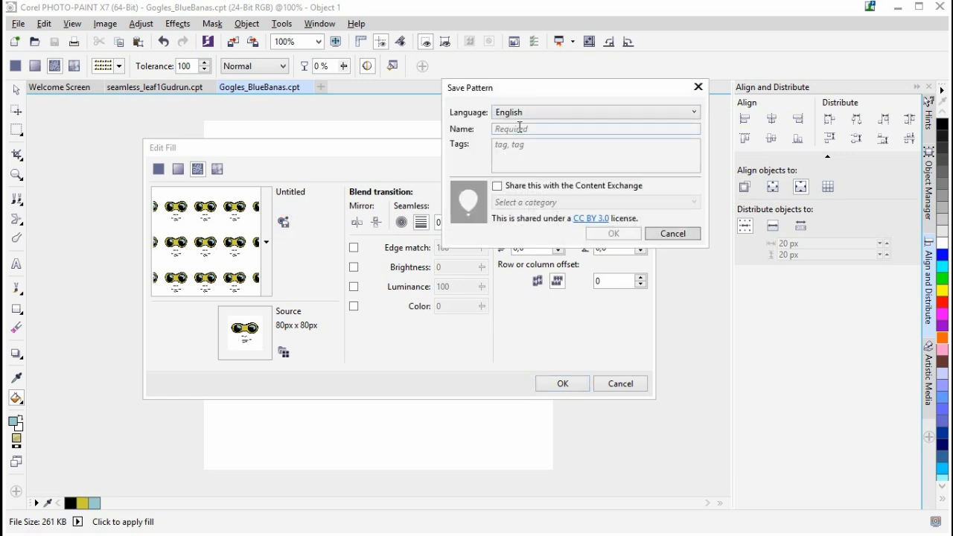
{"action": "left_click", "coordinate": [534, 127]}
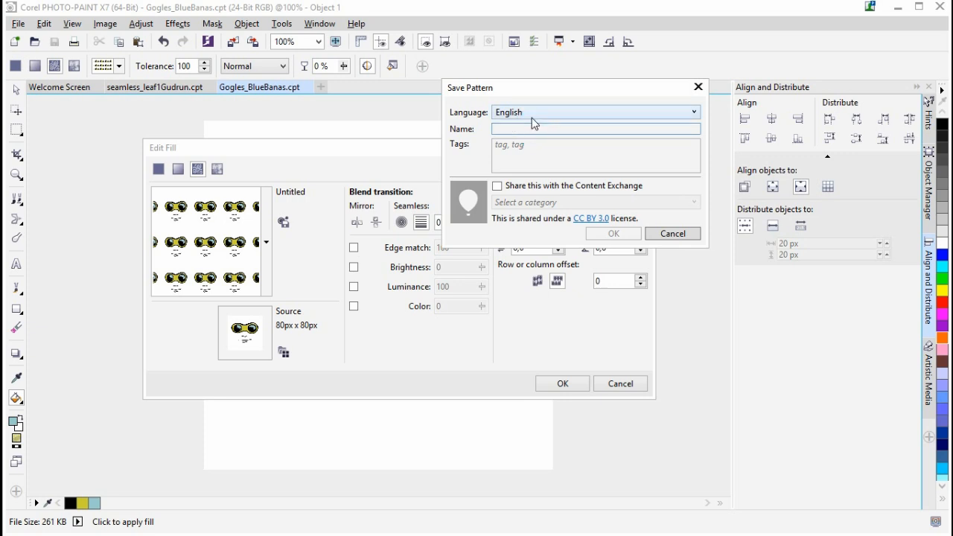
{"action": "left_click_drag", "start_coordinate": [607, 87], "coordinate": [397, 122]}
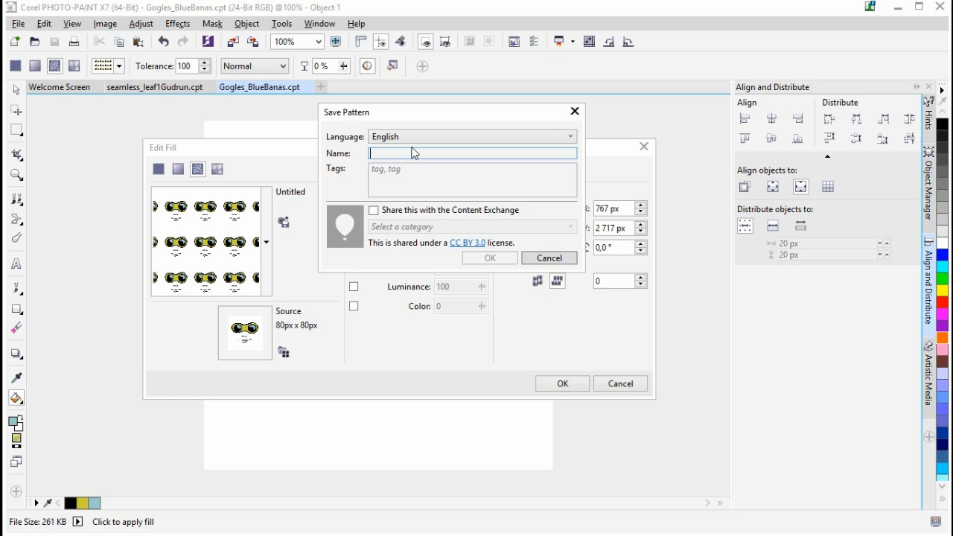
{"action": "type", "text": "ogle"}
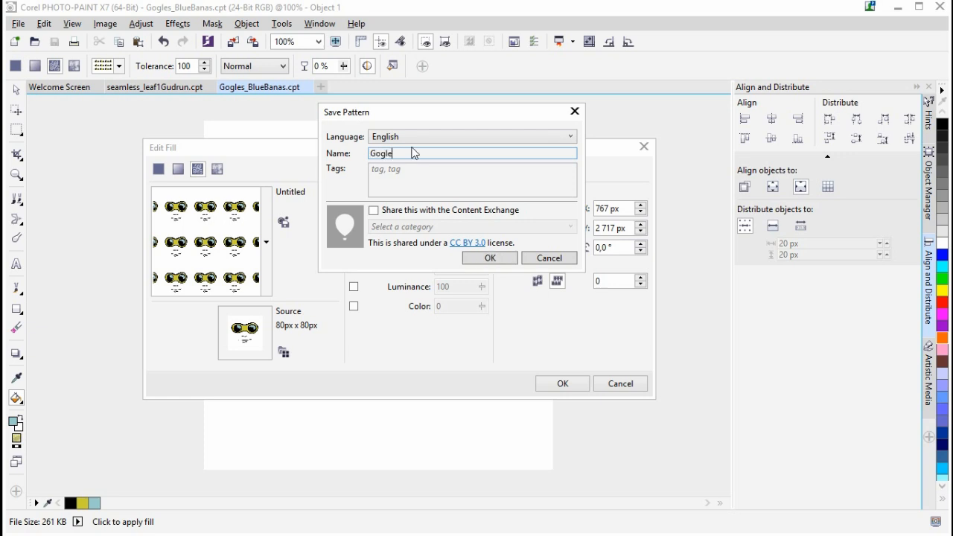
{"action": "type", "text": "s_Bananas"}
{"action": "left_click", "coordinate": [432, 170]}
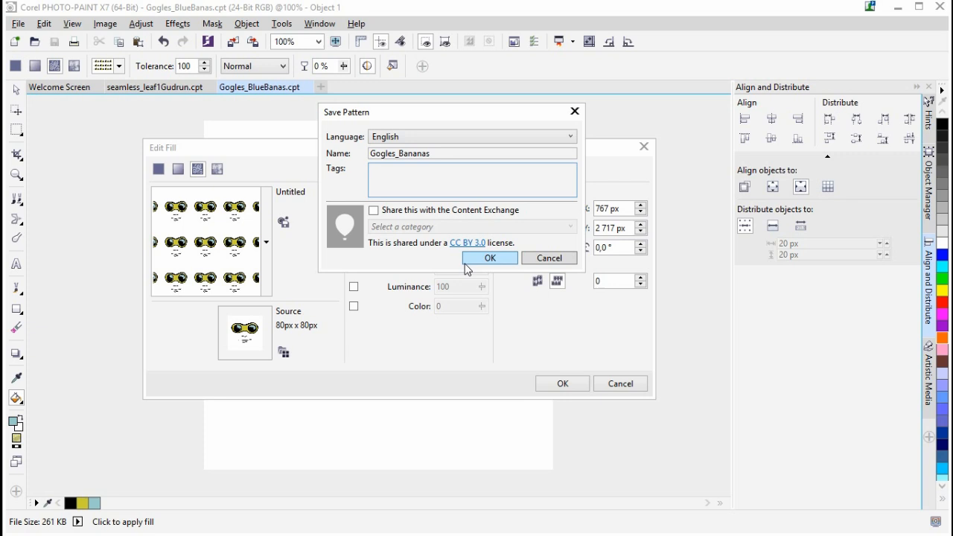
Look through the Content Exchange sharing categories, leave sharing off and save the pattern
{"action": "left_click", "coordinate": [461, 211]}
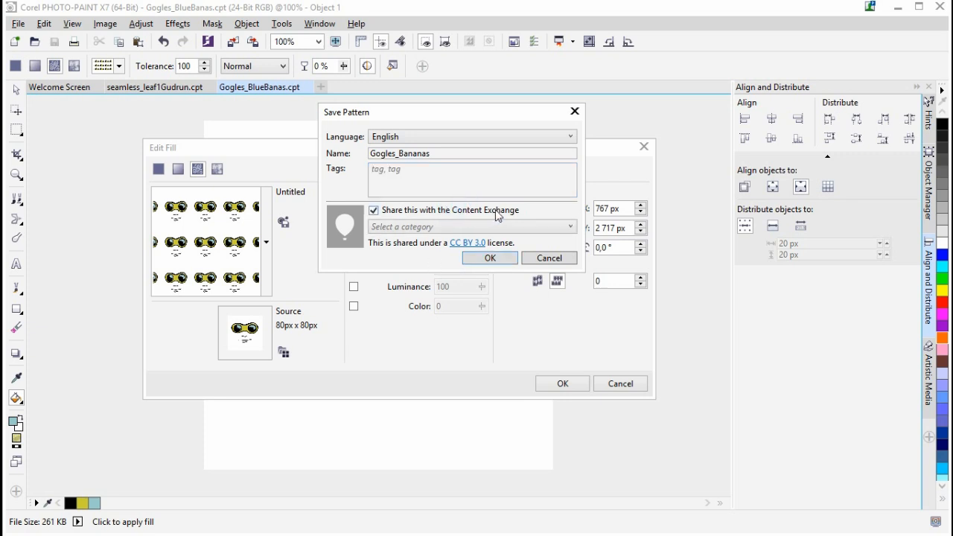
{"action": "left_click", "coordinate": [491, 230]}
{"action": "mouse_move", "coordinate": [570, 255]}
{"action": "left_mouse_down"}
{"action": "mouse_move", "coordinate": [573, 288]}
{"action": "mouse_move", "coordinate": [571, 250]}
{"action": "left_mouse_up"}
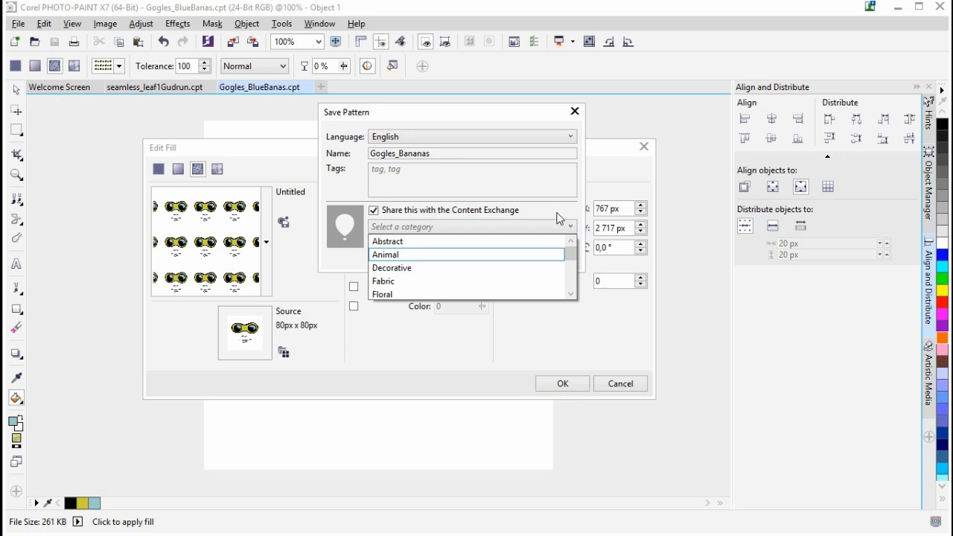
{"action": "left_click", "coordinate": [550, 210]}
{"action": "left_click", "coordinate": [374, 211]}
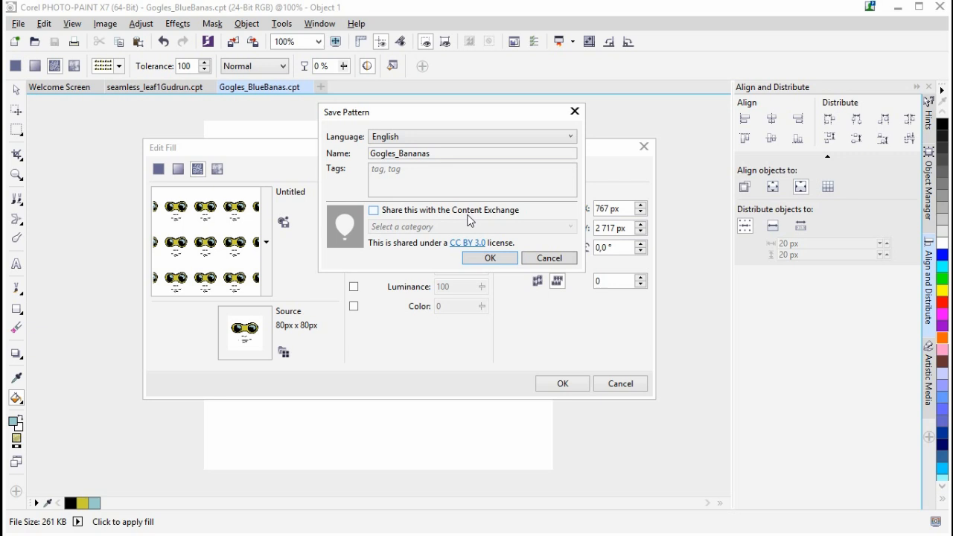
{"action": "left_click", "coordinate": [492, 258]}
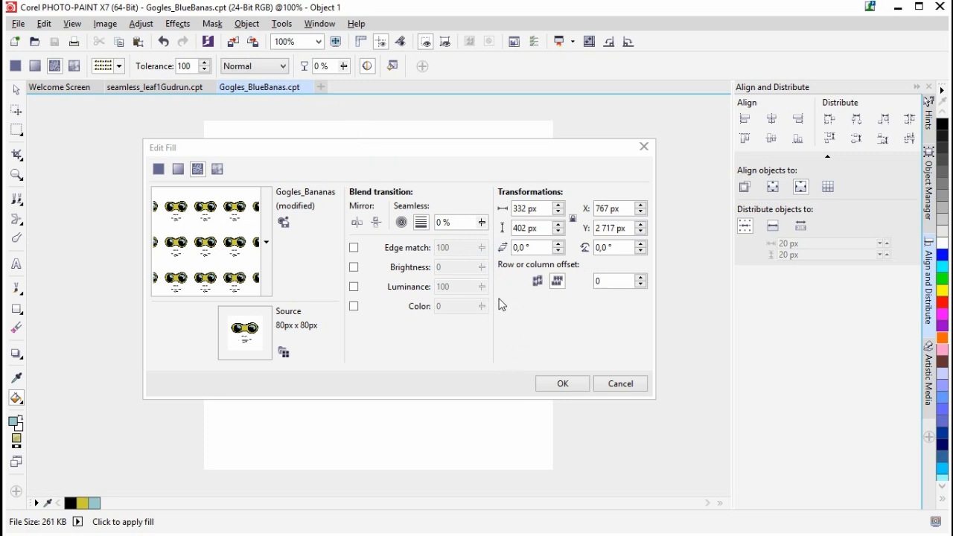
Try mirroring the goggles tiles horizontally and vertically in the fill settings, and switch both mirror options back off
{"action": "left_click", "coordinate": [358, 222]}
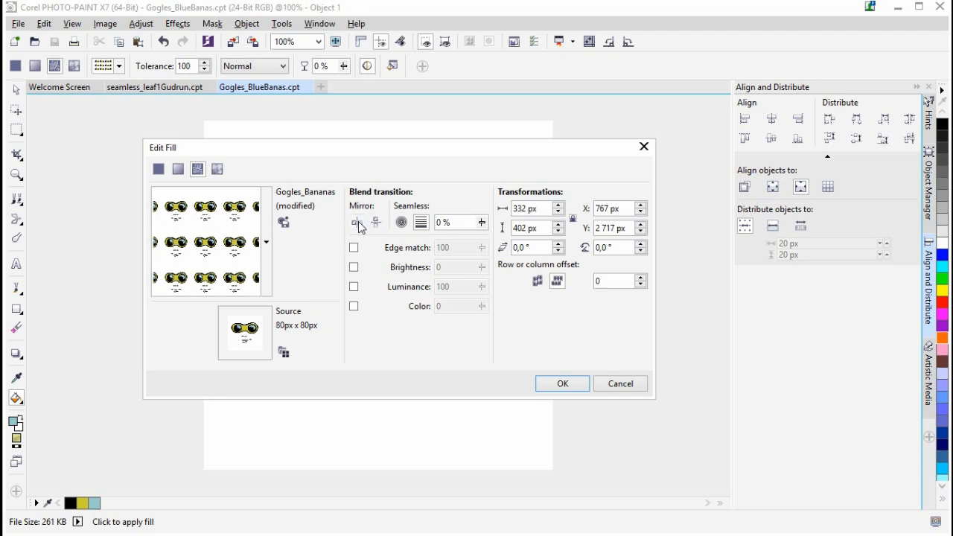
{"action": "left_click", "coordinate": [360, 225]}
{"action": "left_click", "coordinate": [378, 223]}
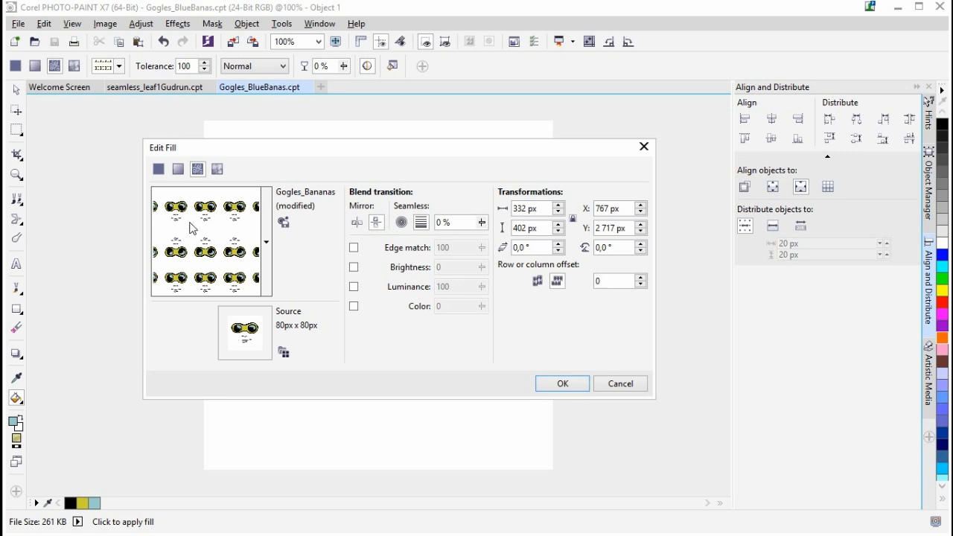
{"action": "left_click", "coordinate": [377, 222]}
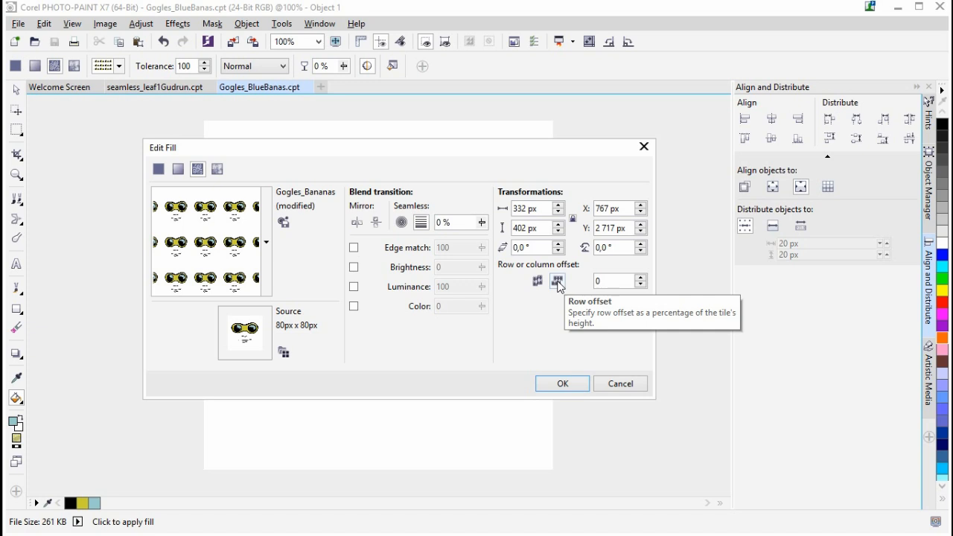
Try a column and a row offset of 66% of the tile on the goggles pattern, and reset the row offset to 0
{"action": "left_click", "coordinate": [601, 281]}
{"action": "left_click", "coordinate": [560, 280]}
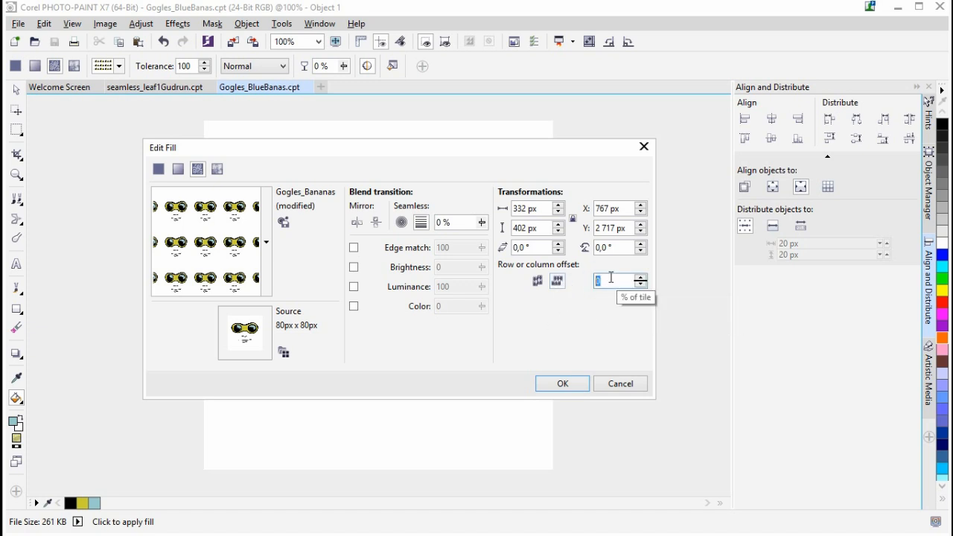
{"action": "left_click", "coordinate": [592, 310]}
{"action": "left_click", "coordinate": [538, 283]}
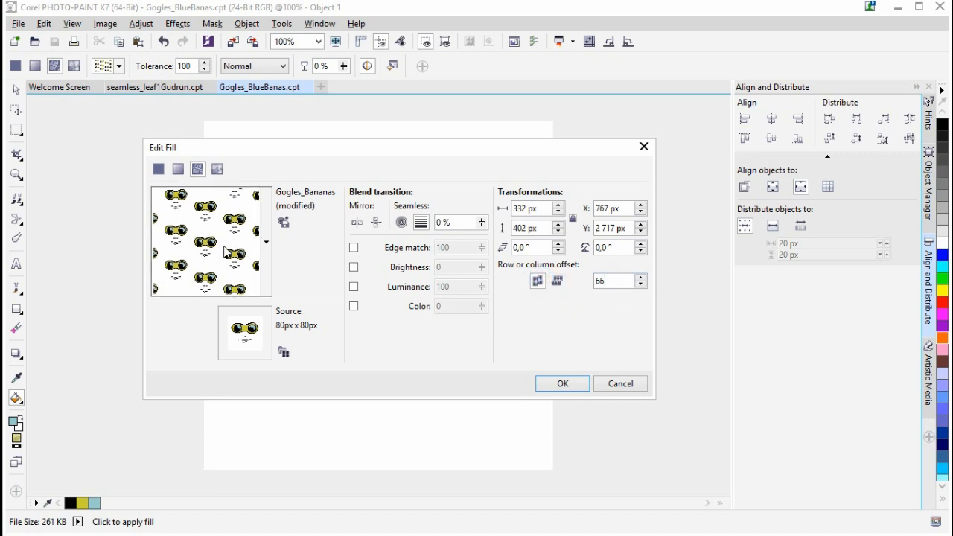
{"action": "left_click", "coordinate": [557, 281]}
{"action": "left_click", "coordinate": [611, 280]}
{"action": "left_click_drag", "start_coordinate": [611, 280], "coordinate": [596, 277]}
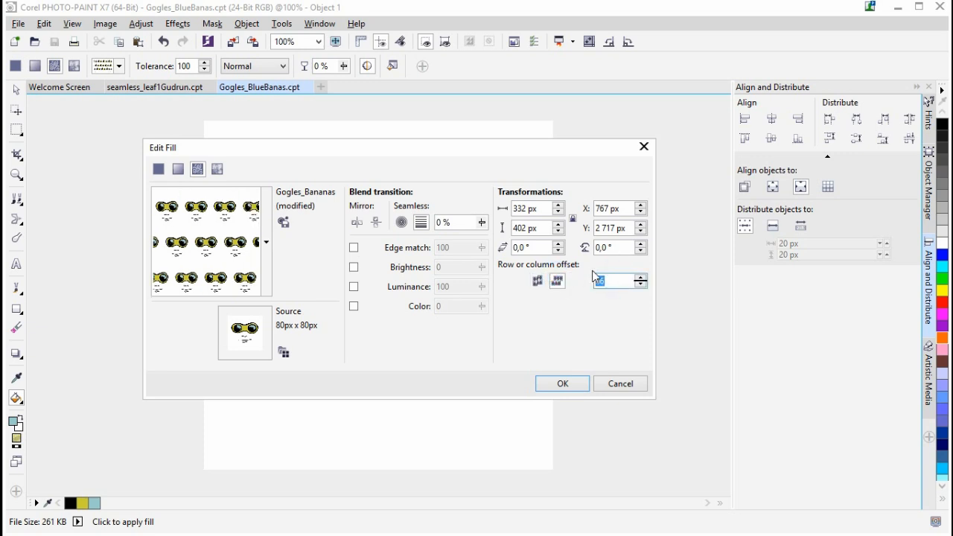
{"action": "type", "text": "0"}
Try the radial and linear seamless blends and edge matching, leave them all off, and accept the goggles fill
{"action": "left_click", "coordinate": [402, 223]}
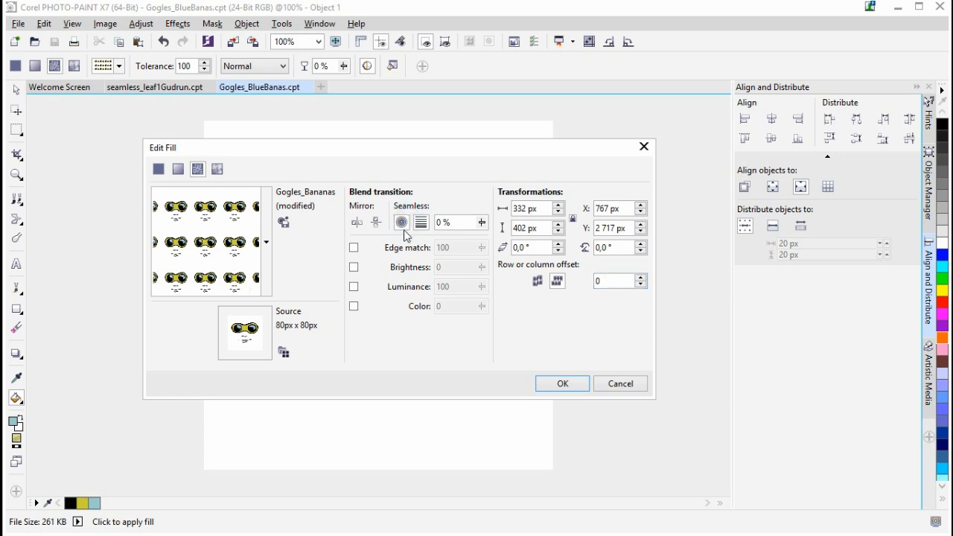
{"action": "left_click", "coordinate": [420, 223]}
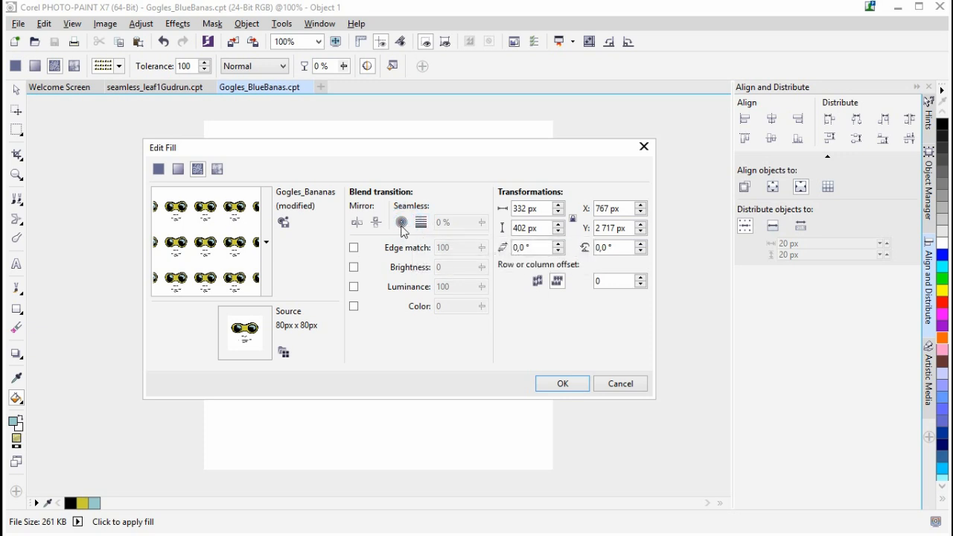
{"action": "left_click", "coordinate": [354, 247]}
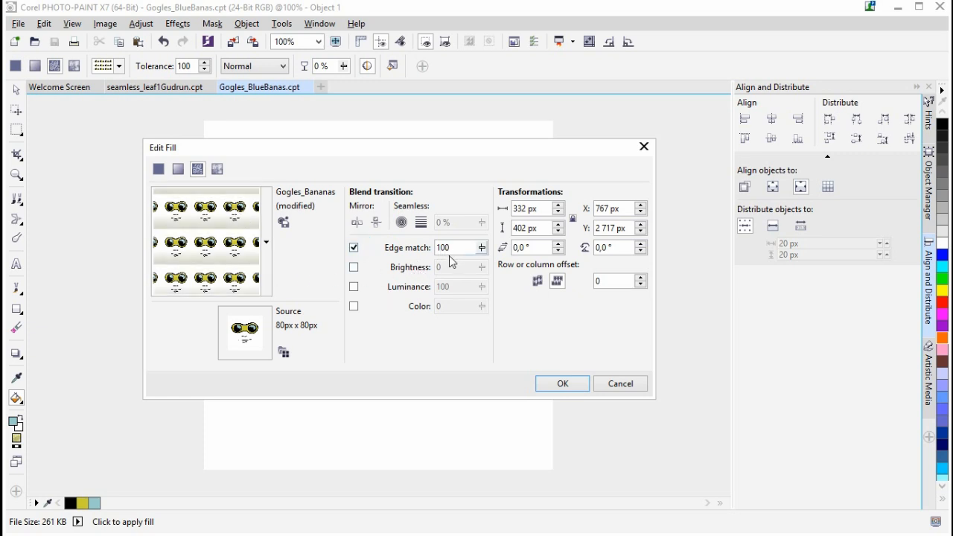
{"action": "left_click", "coordinate": [354, 248]}
{"action": "left_click", "coordinate": [572, 383]}
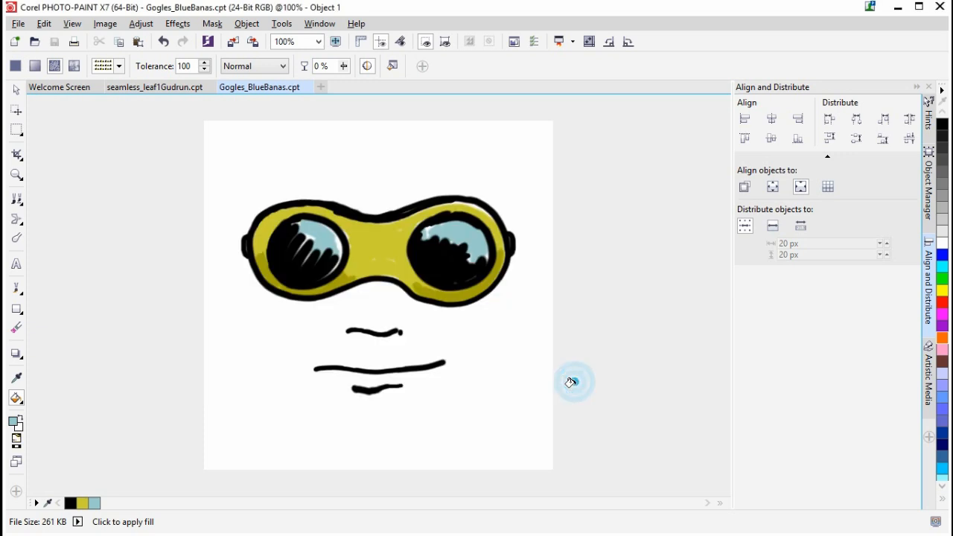
Create two blank A4 portrait images, 210 x 297 mm at 300 dpi in 24-bit RGB with a white background
{"action": "left_click", "coordinate": [16, 90]}
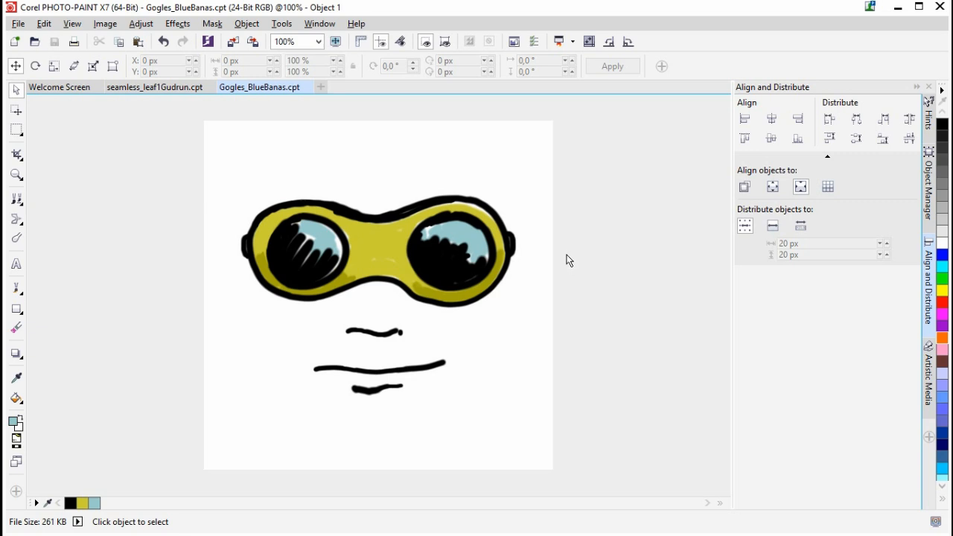
{"action": "left_click", "coordinate": [14, 43]}
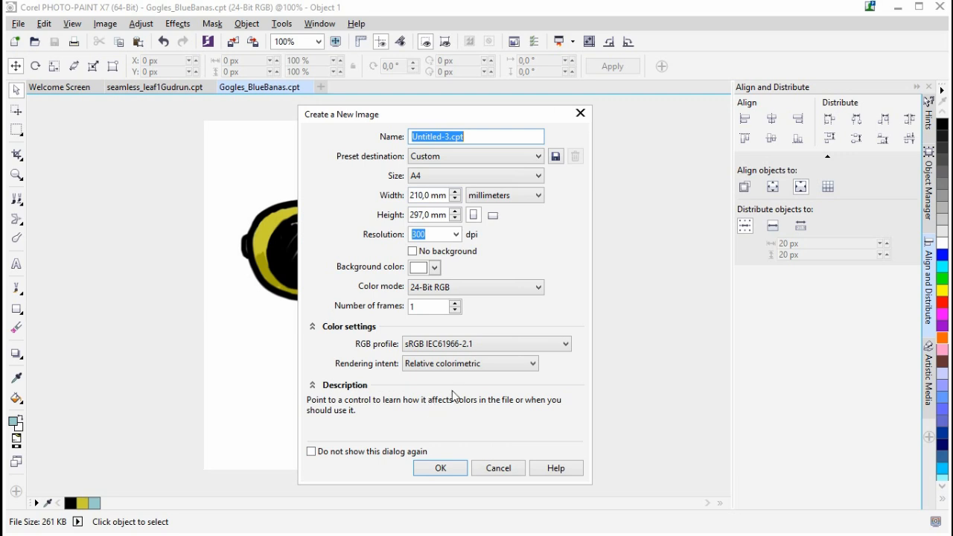
{"action": "left_click", "coordinate": [452, 469]}
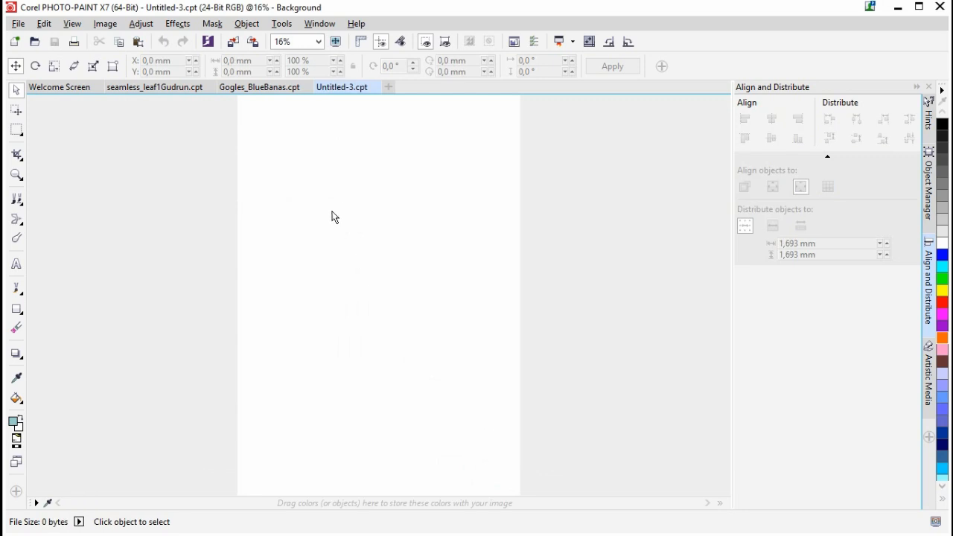
{"action": "left_click", "coordinate": [15, 42]}
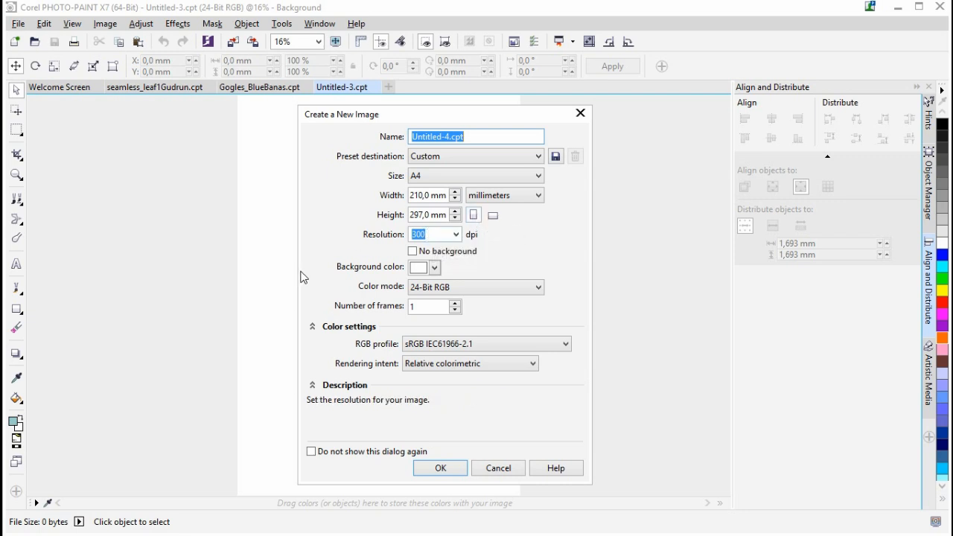
{"action": "left_click", "coordinate": [460, 472]}
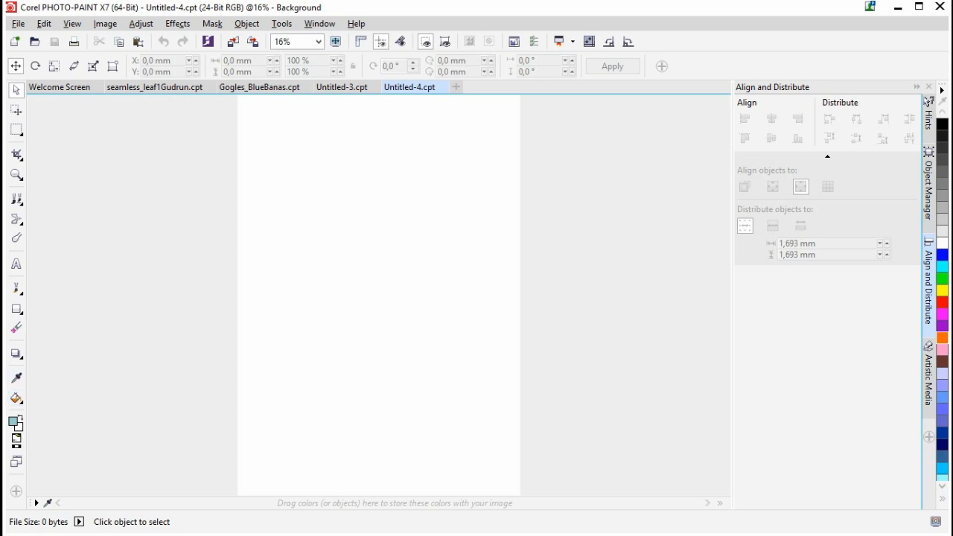
Fill the blank page of Untitled-4.cpt with the goggles bitmap pattern using the Fill tool
{"action": "key", "text": "f"}
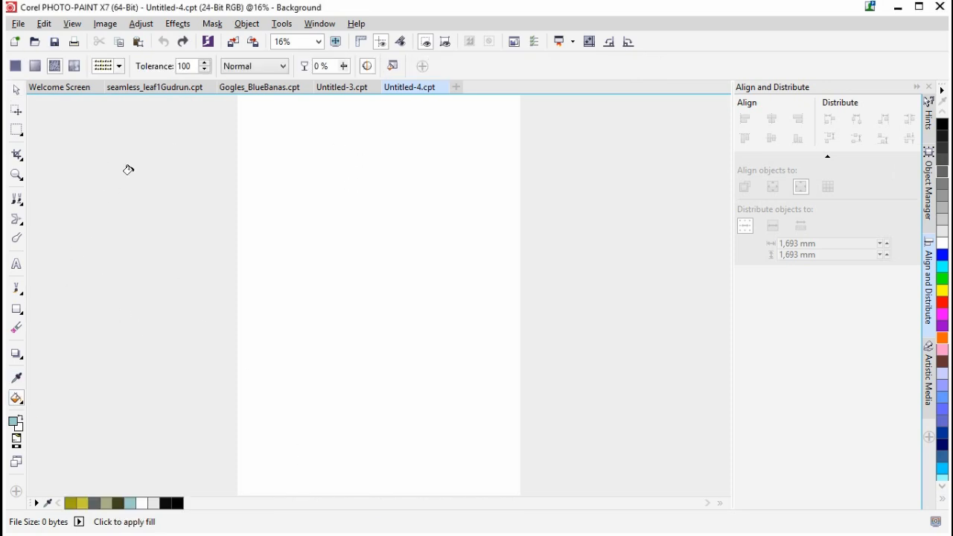
{"action": "left_click", "coordinate": [17, 399]}
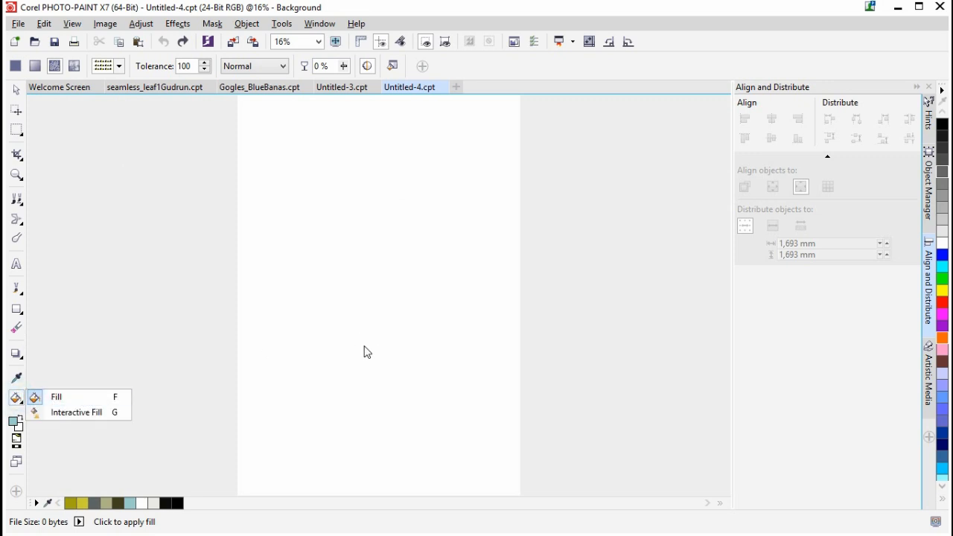
{"action": "left_click", "coordinate": [79, 396]}
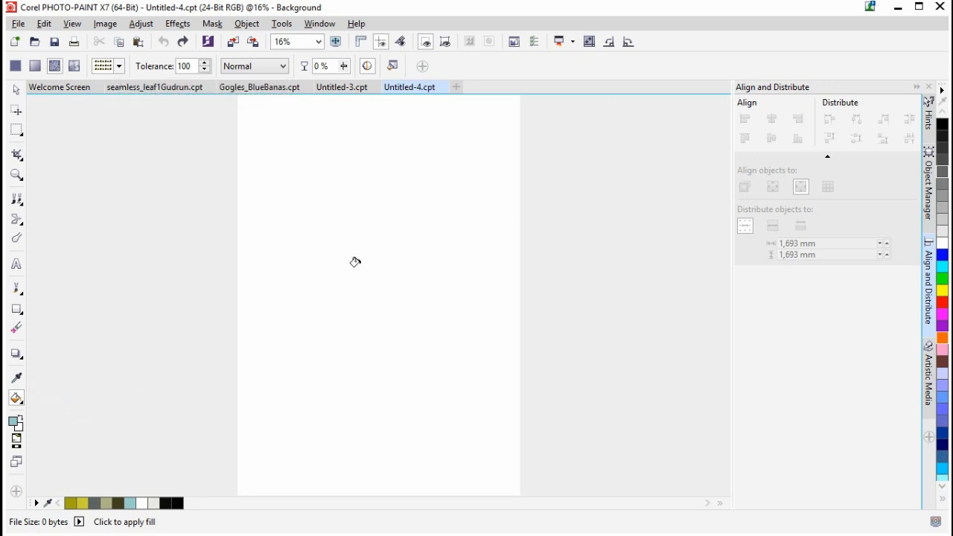
{"action": "left_click", "coordinate": [340, 209]}
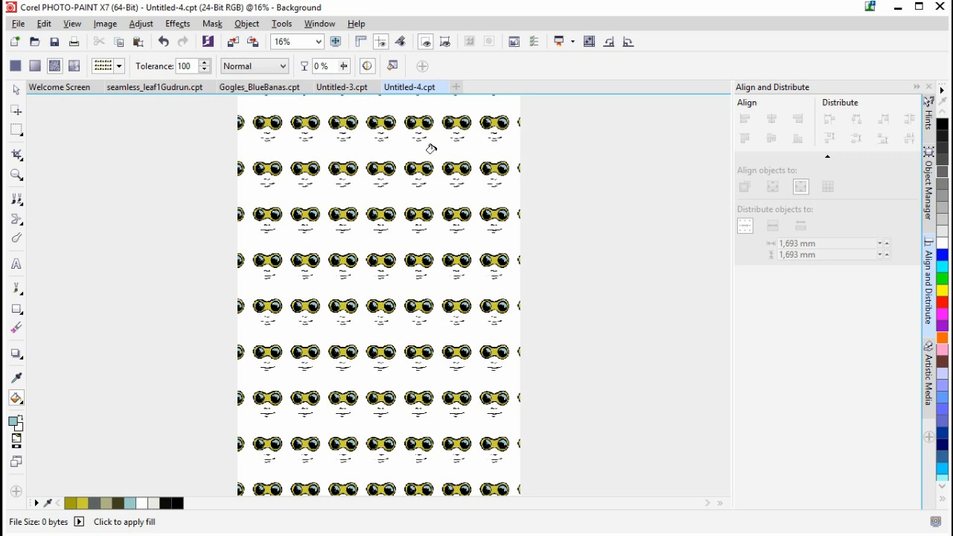
Rework the page's goggles pattern with the Interactive Fill tool, trying large tiles and settling on small ones tilted clockwise in a diagonal repeat
{"action": "left_click", "coordinate": [18, 400]}
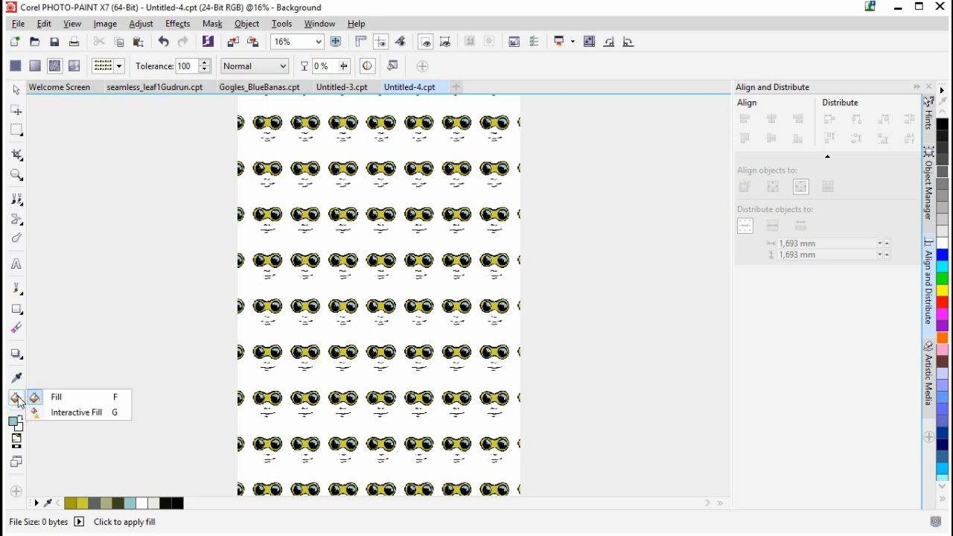
{"action": "left_click", "coordinate": [65, 415]}
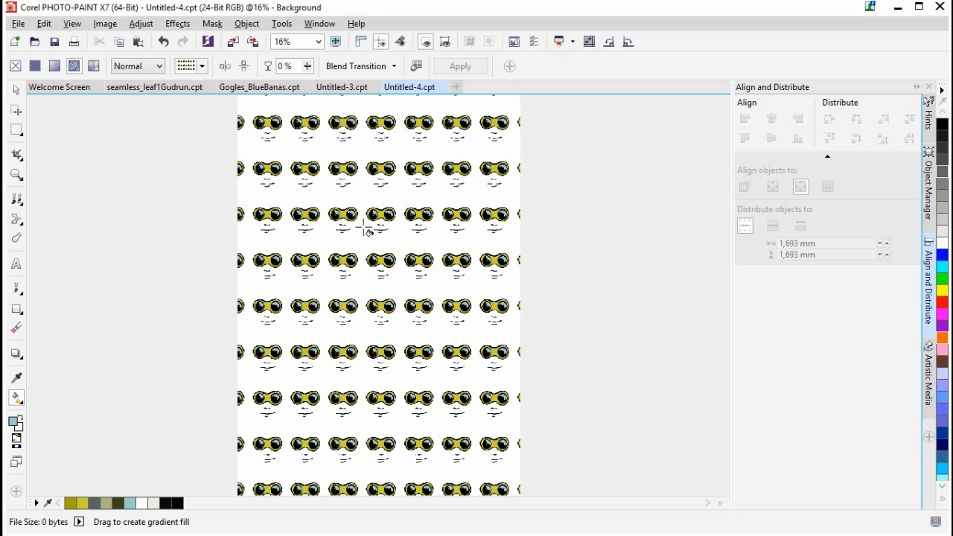
{"action": "left_click_drag", "start_coordinate": [344, 197], "coordinate": [340, 136]}
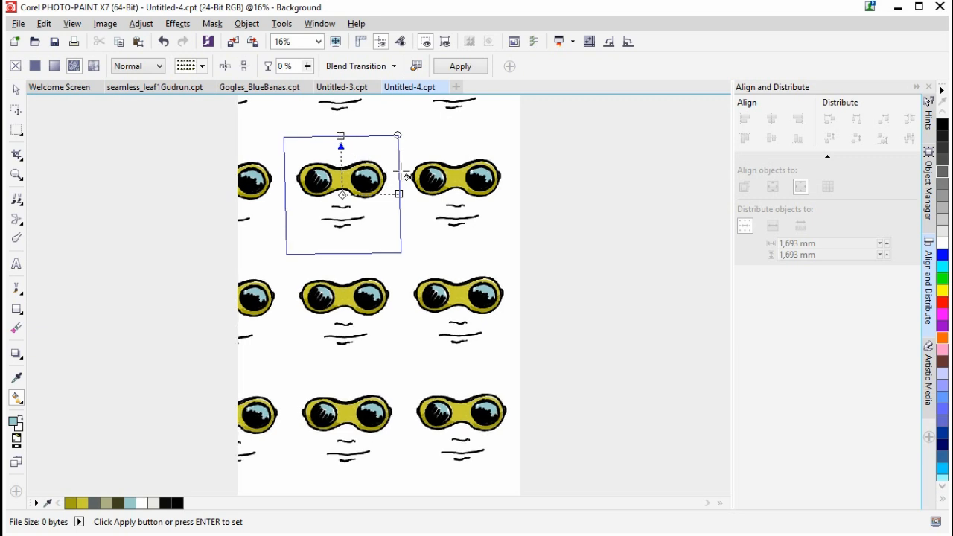
{"action": "left_click", "coordinate": [398, 135]}
{"action": "left_click_drag", "start_coordinate": [398, 135], "coordinate": [413, 167]}
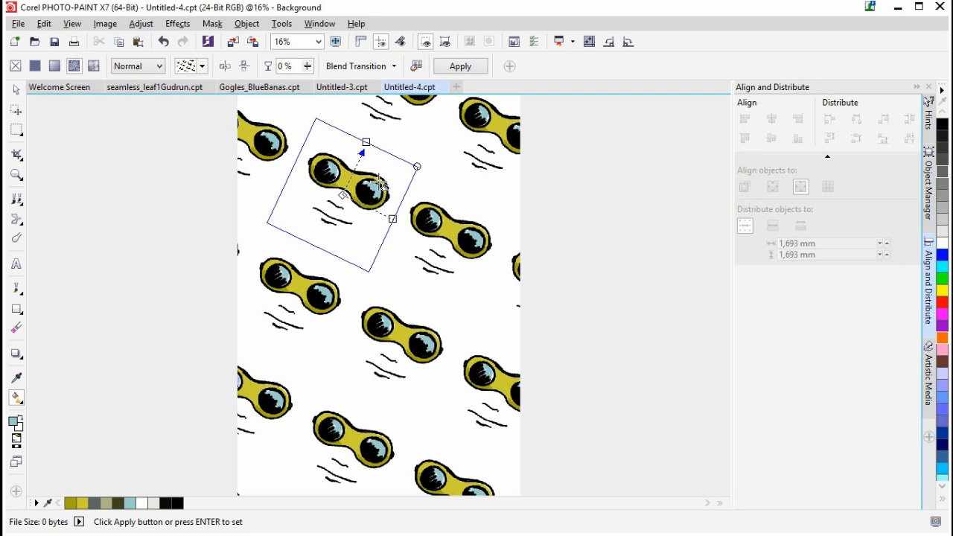
{"action": "left_click_drag", "start_coordinate": [456, 180], "coordinate": [466, 155]}
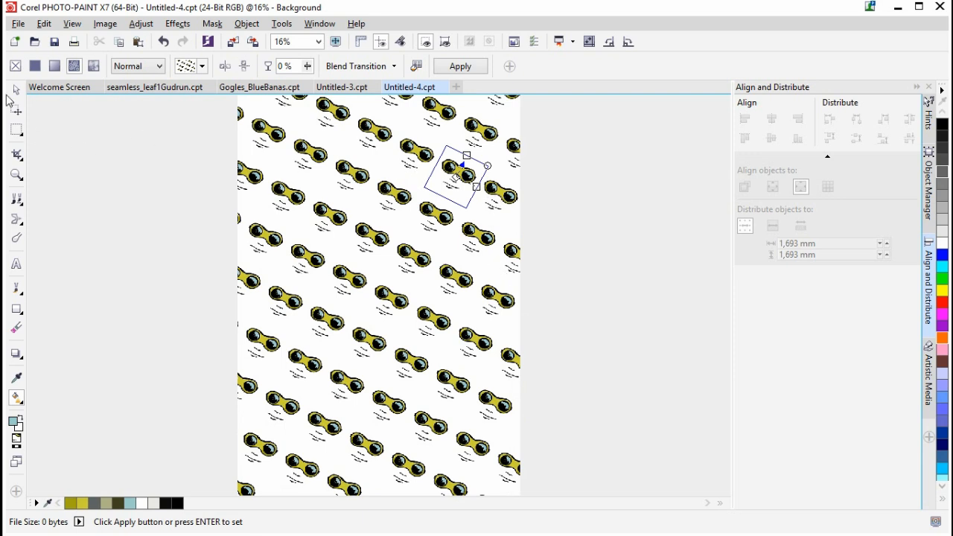
{"action": "left_click", "coordinate": [15, 89]}
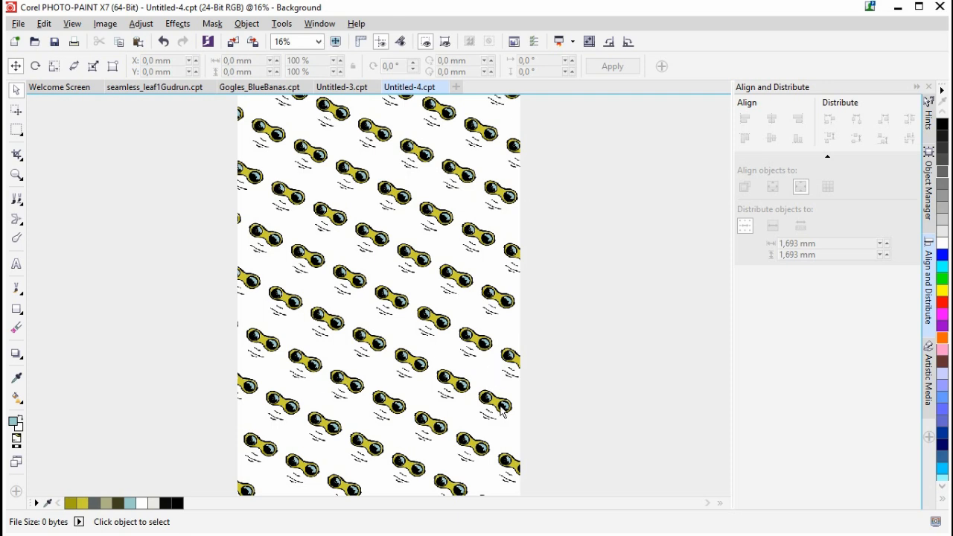
Save the patterned page as Gogles_BlueBanas._Covers.cpt in the Bitmap Patterns folder, basing the name on the existing Coverscpt file
{"action": "left_click", "coordinate": [17, 24]}
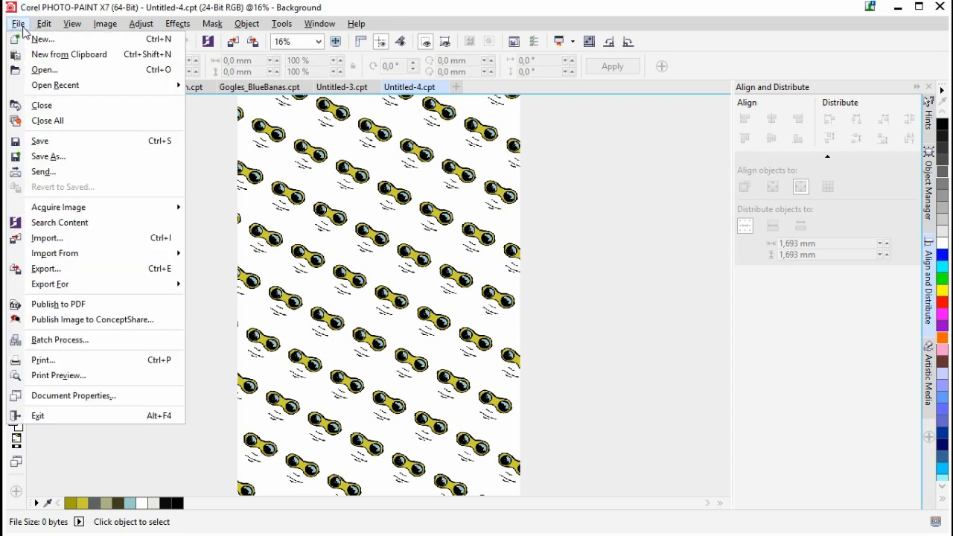
{"action": "left_click", "coordinate": [49, 158]}
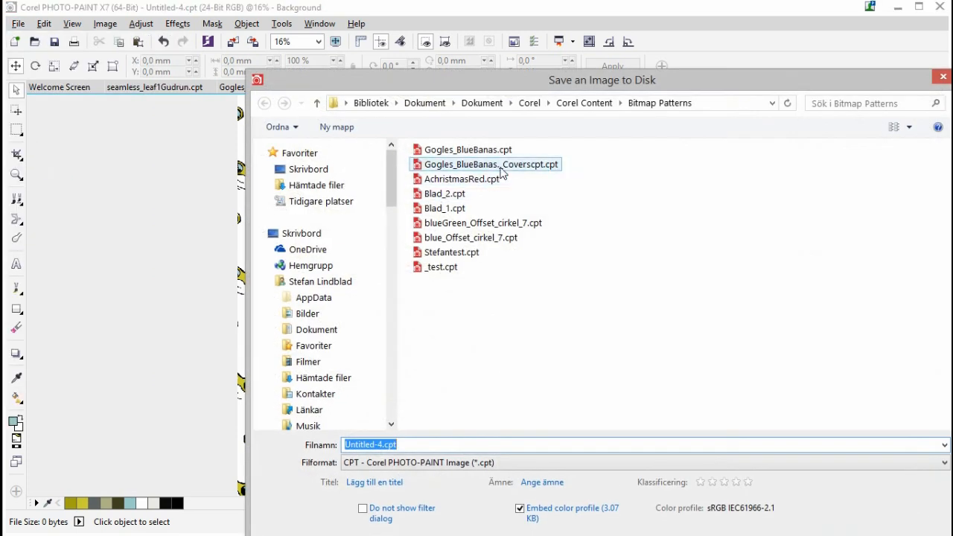
{"action": "left_click", "coordinate": [514, 165]}
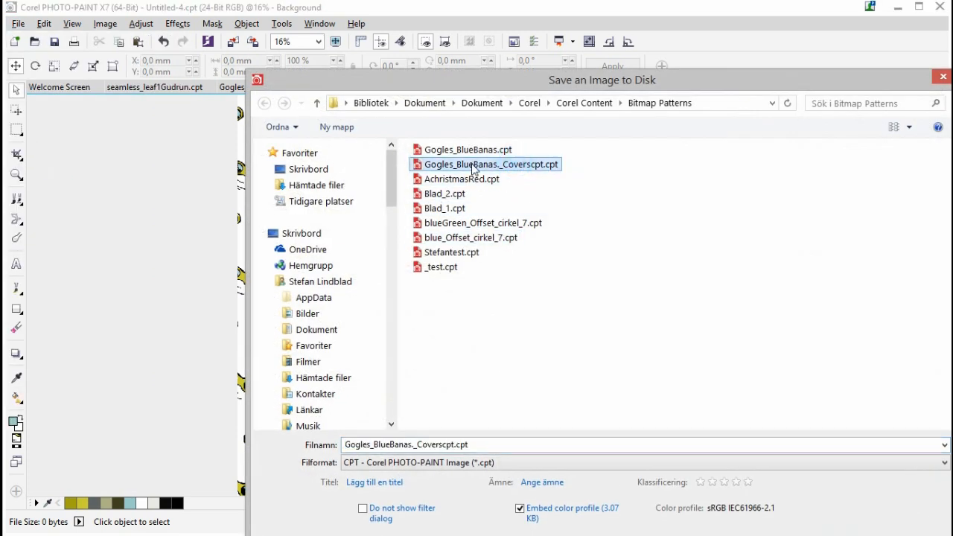
{"action": "left_click", "coordinate": [445, 447]}
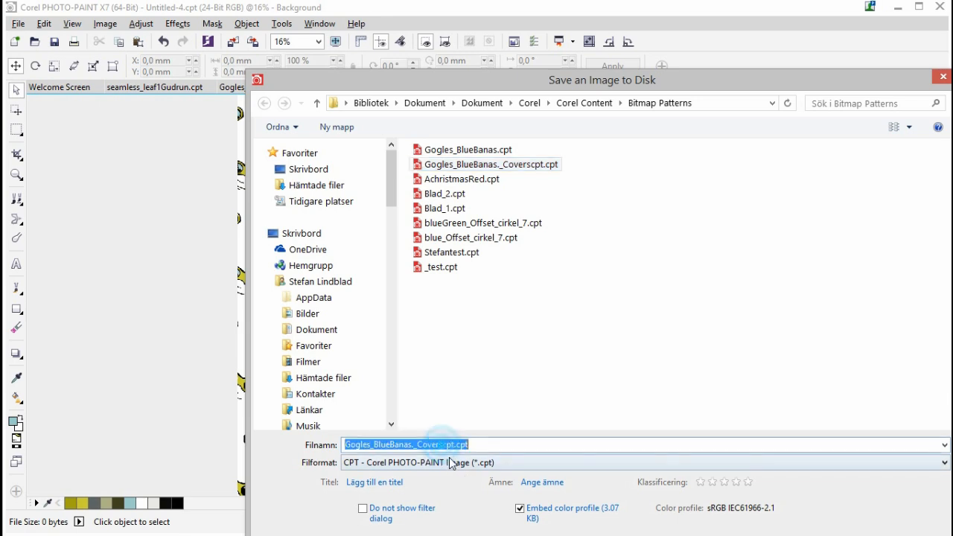
{"action": "left_click", "coordinate": [447, 445]}
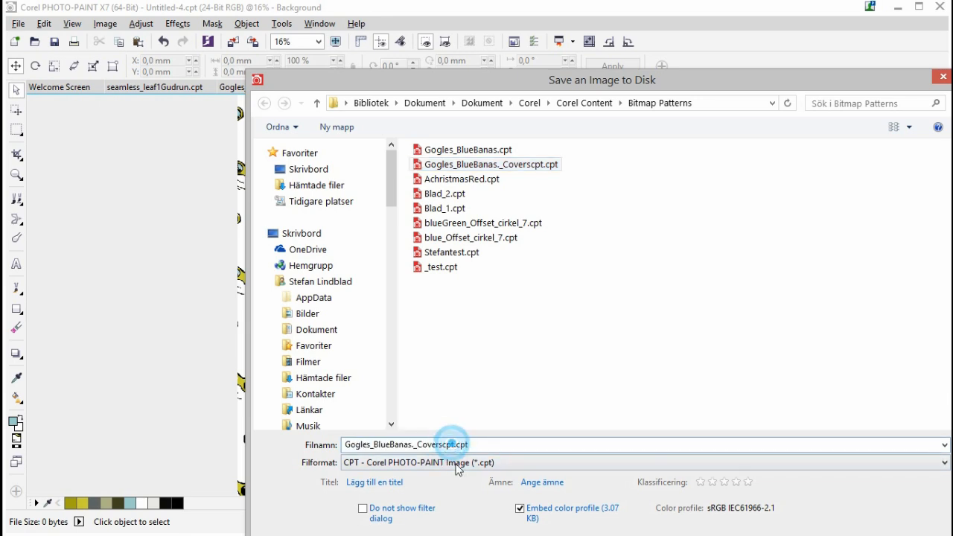
{"action": "key", "text": "Delete"}
{"action": "key", "text": "BackSpace"}
{"action": "key", "text": "BackSpace"}
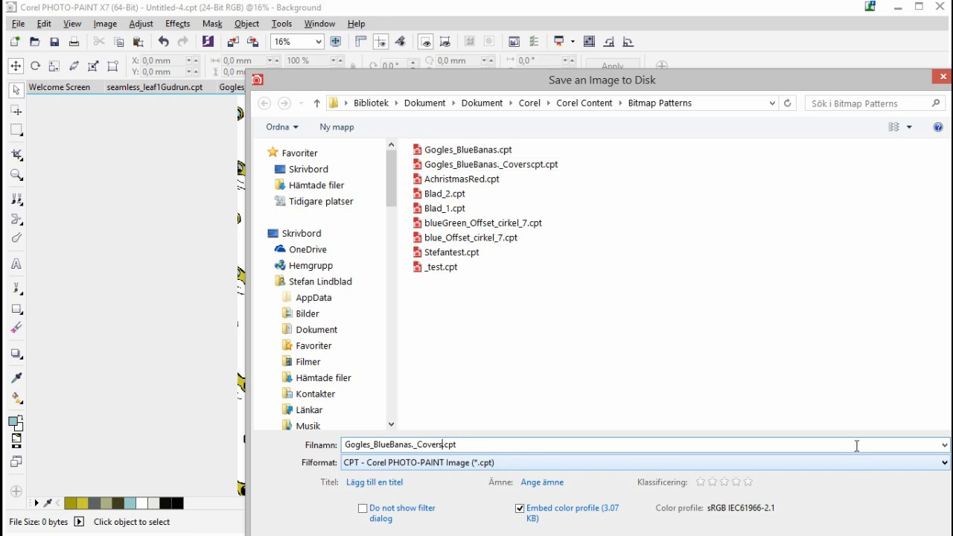
{"action": "left_click_drag", "start_coordinate": [825, 85], "coordinate": [771, 39]}
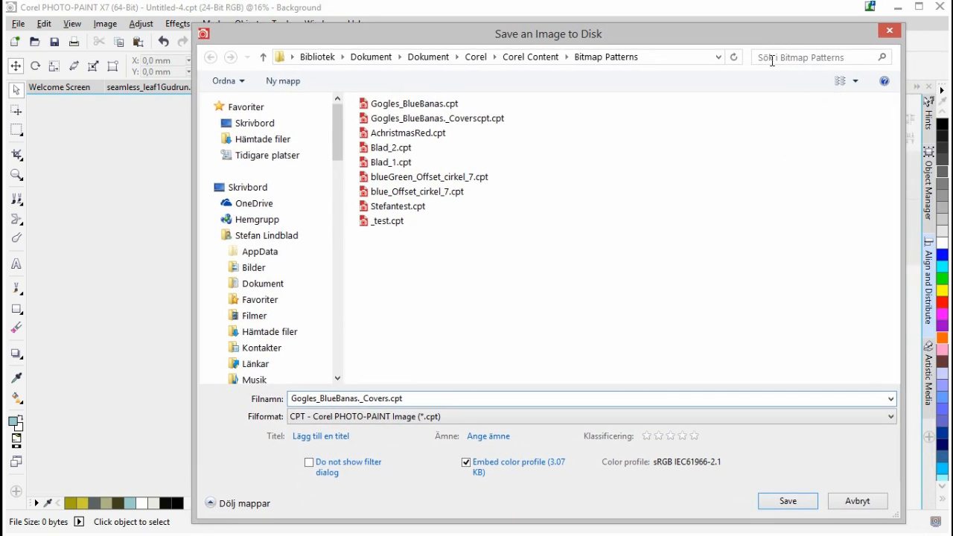
{"action": "left_click", "coordinate": [788, 501]}
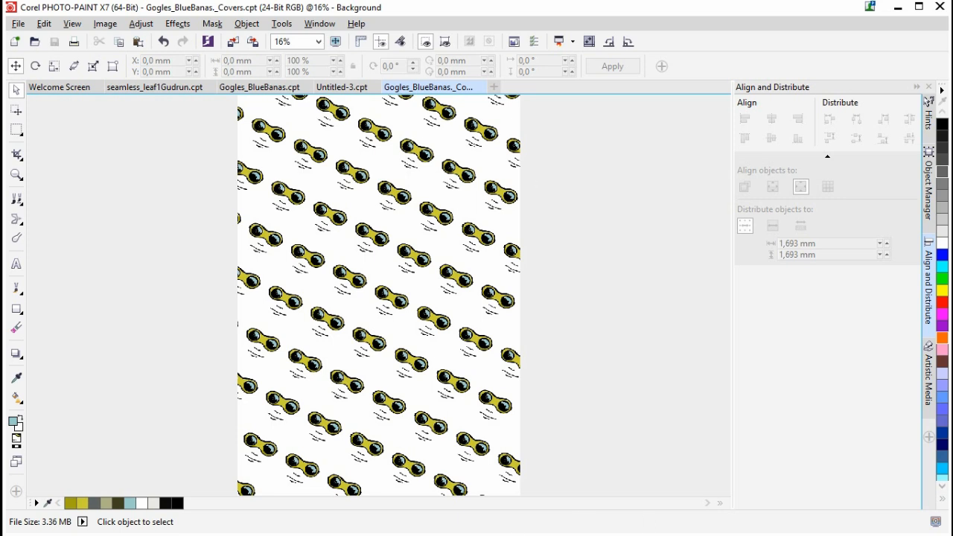
Switch to CorelDRAW and draw a rectangle about 285 x 184 mm inside the landscape A4 page
{"action": "key", "text": "alt+Tab"}
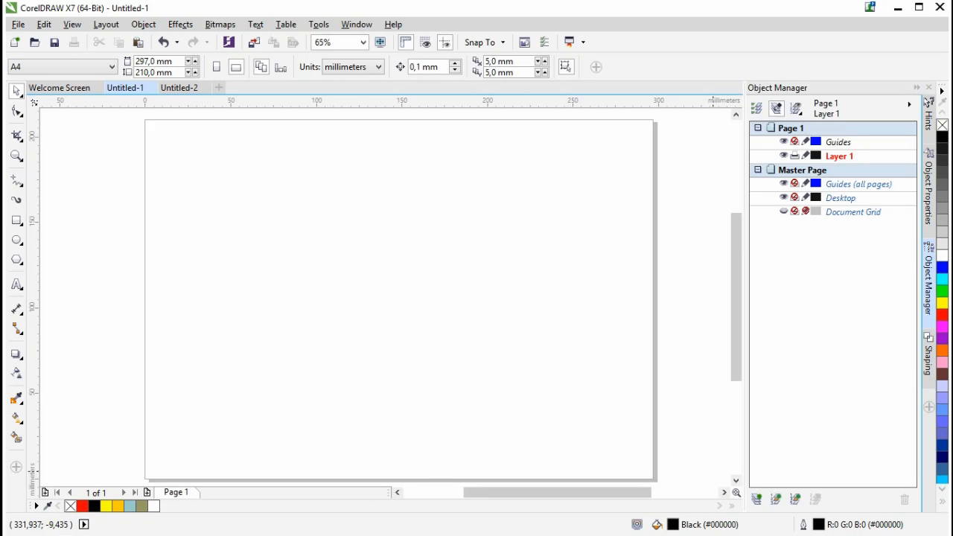
{"action": "left_click", "coordinate": [16, 221]}
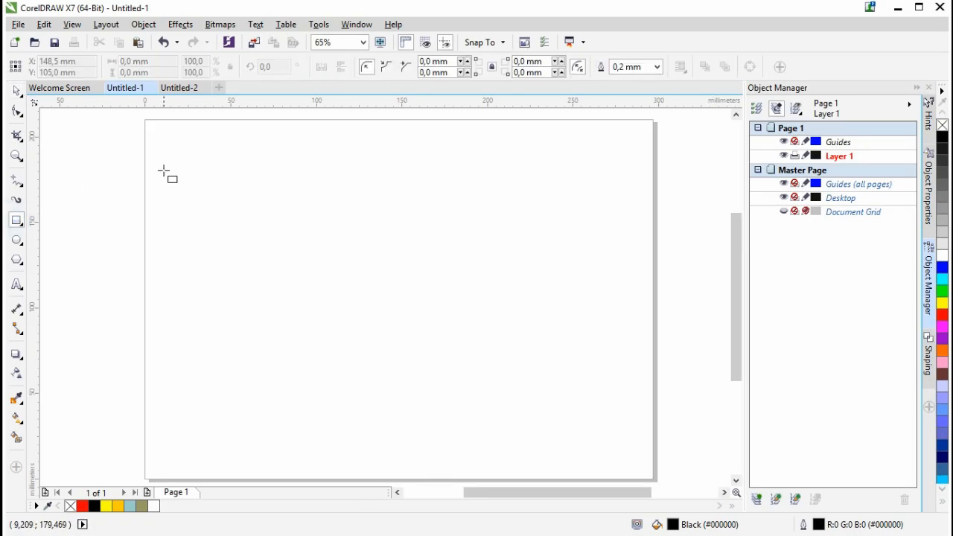
{"action": "left_click_drag", "start_coordinate": [152, 143], "coordinate": [640, 457]}
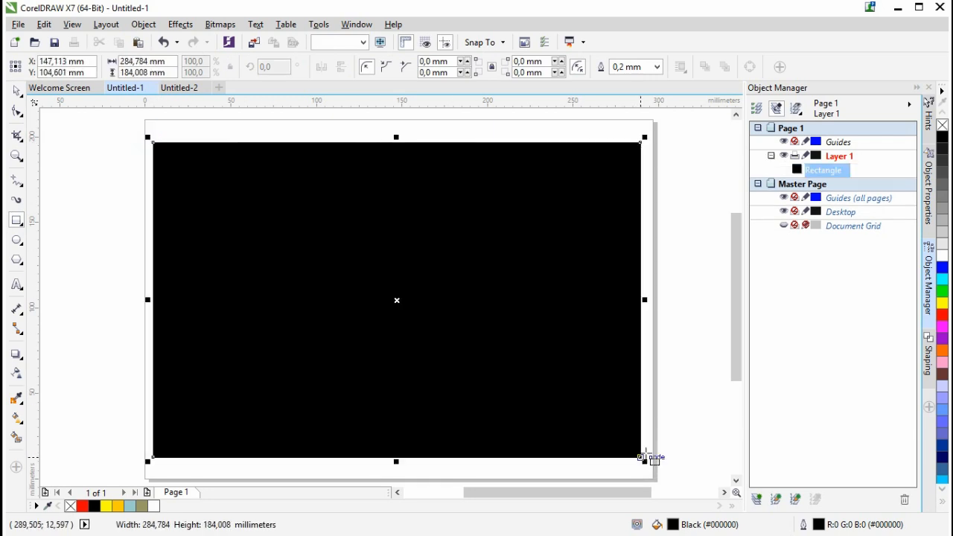
Fill the rectangle with the olive yellow RGB 204, 204, 51 and set its outline width to None
{"action": "left_click", "coordinate": [940, 500]}
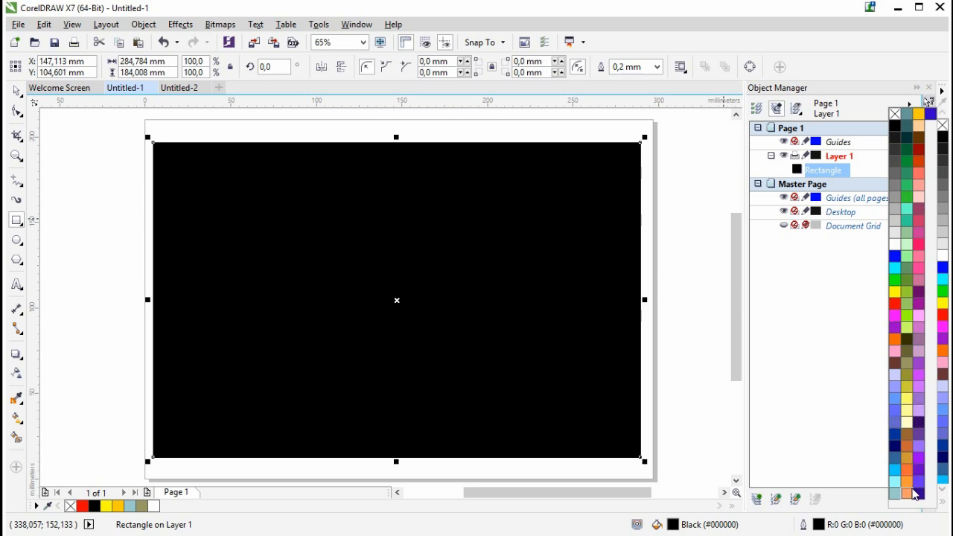
{"action": "left_click", "coordinate": [907, 386]}
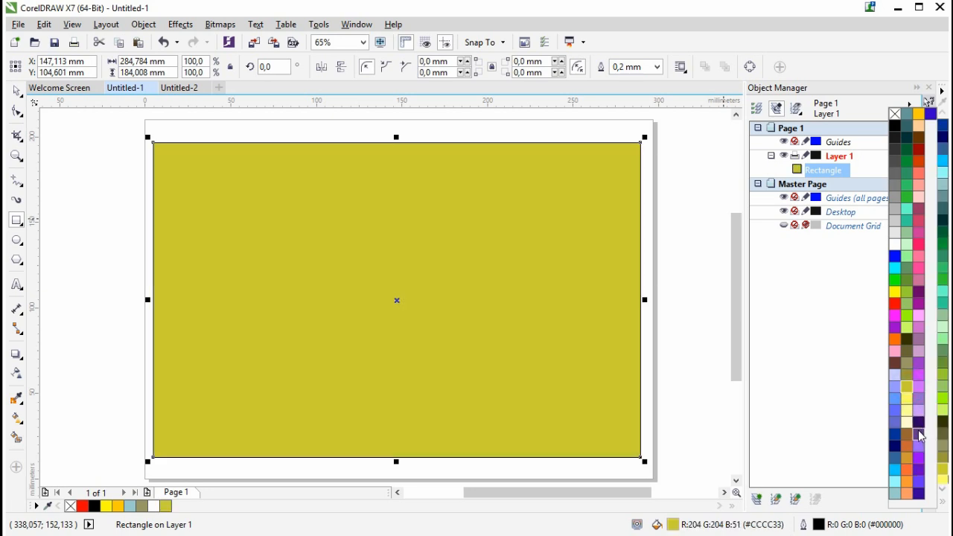
{"action": "left_click", "coordinate": [17, 91]}
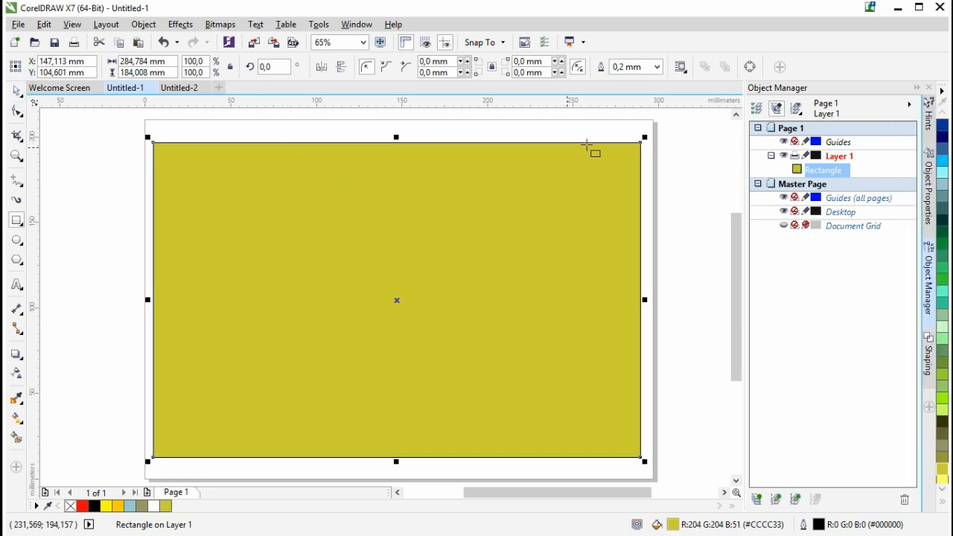
{"action": "left_click", "coordinate": [659, 69]}
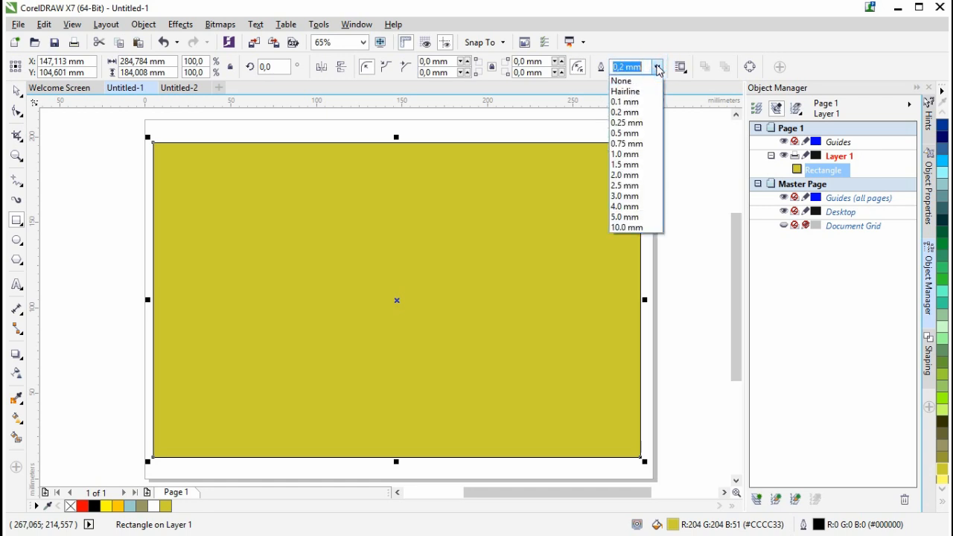
{"action": "left_click", "coordinate": [628, 79]}
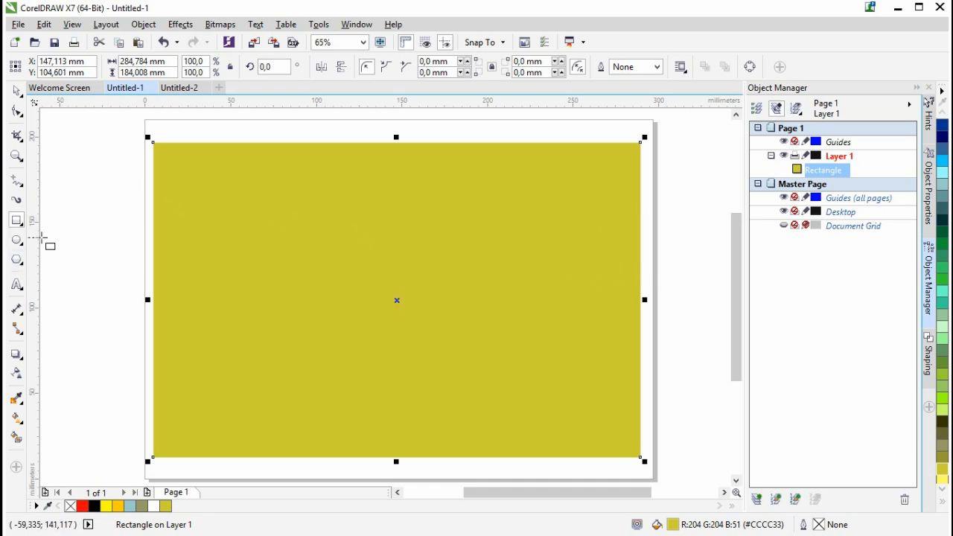
Place two vertical and two horizontal guidelines along the four edges of the rectangle
{"action": "left_click_drag", "start_coordinate": [32, 160], "coordinate": [155, 272]}
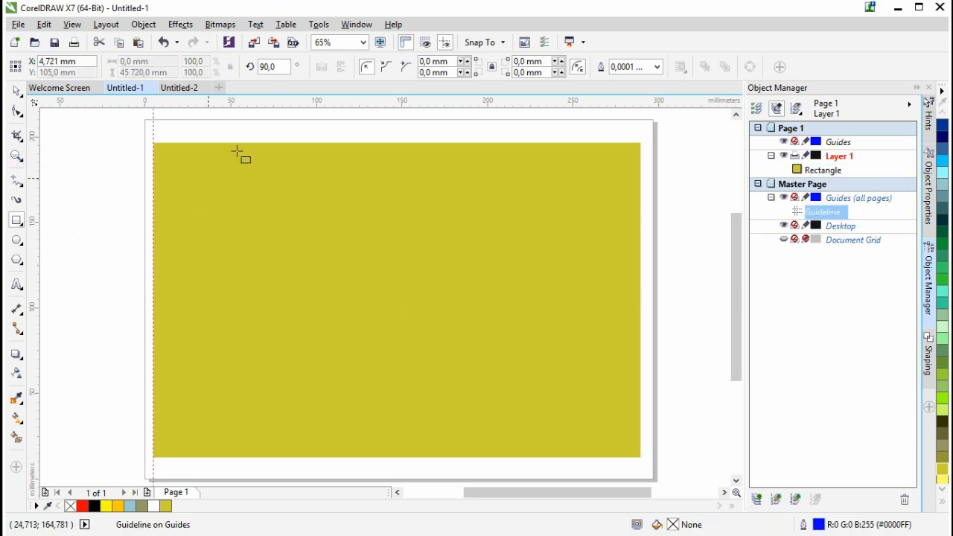
{"action": "left_click_drag", "start_coordinate": [340, 102], "coordinate": [348, 142]}
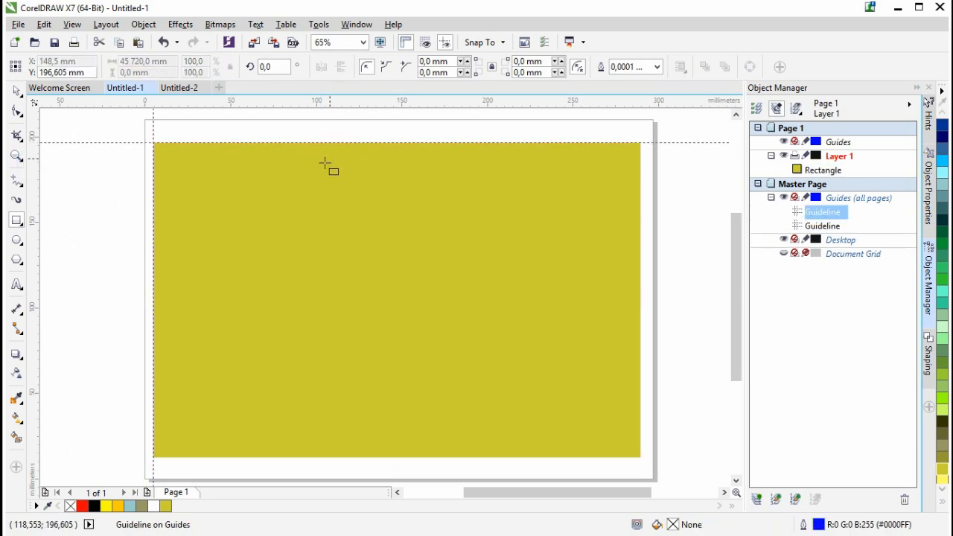
{"action": "left_click_drag", "start_coordinate": [37, 257], "coordinate": [639, 322]}
{"action": "left_click", "coordinate": [457, 102]}
{"action": "left_click_drag", "start_coordinate": [484, 408], "coordinate": [491, 456]}
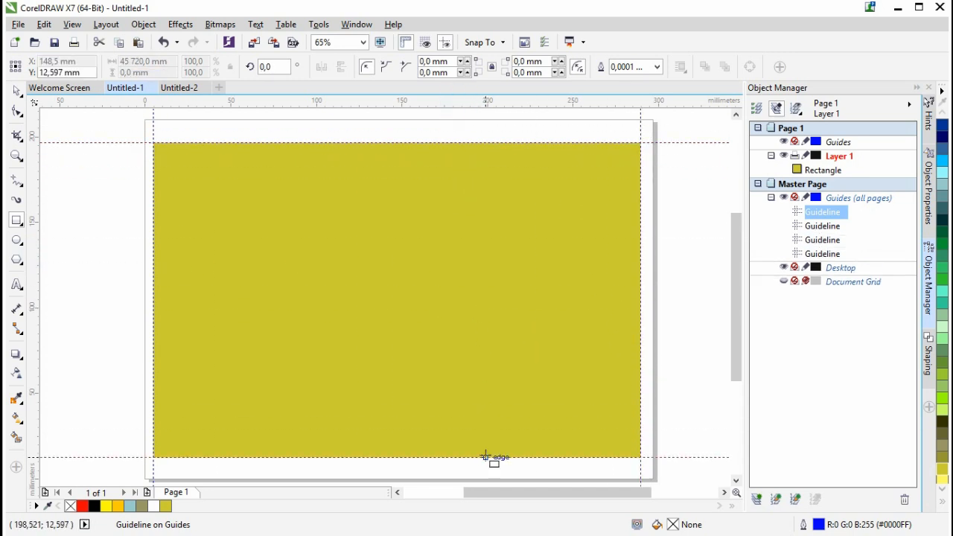
Check which snapping options are enabled for guidelines and objects
{"action": "left_click", "coordinate": [72, 24]}
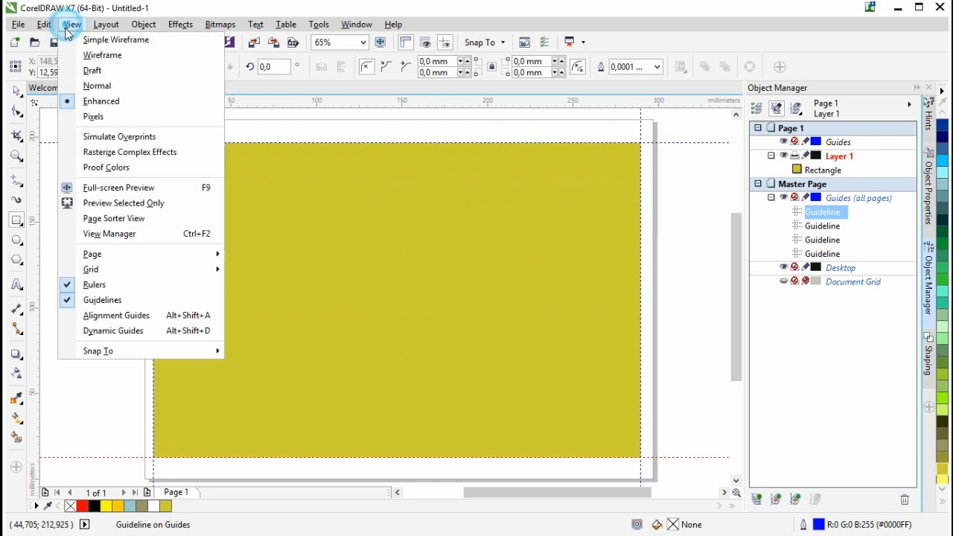
{"action": "mouse_move", "coordinate": [125, 356]}
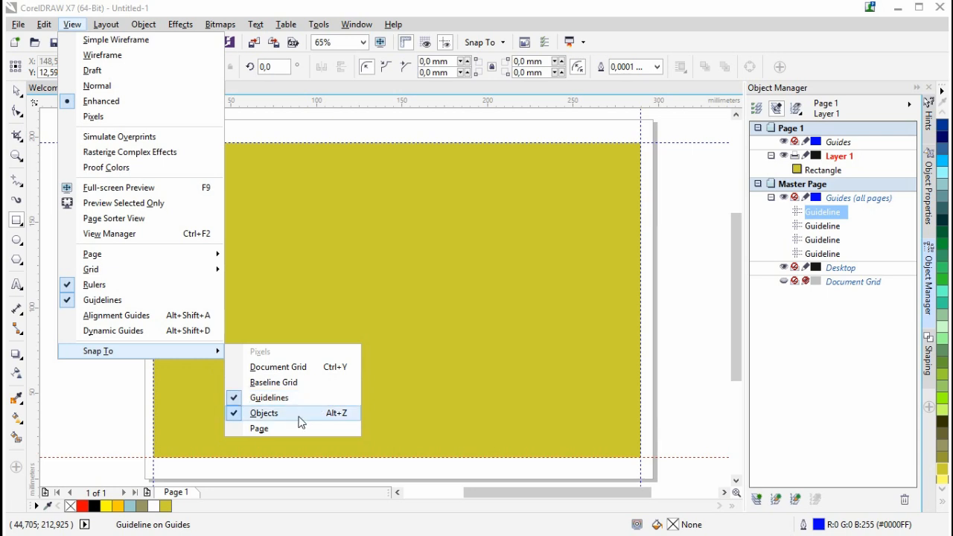
{"action": "left_click", "coordinate": [418, 8]}
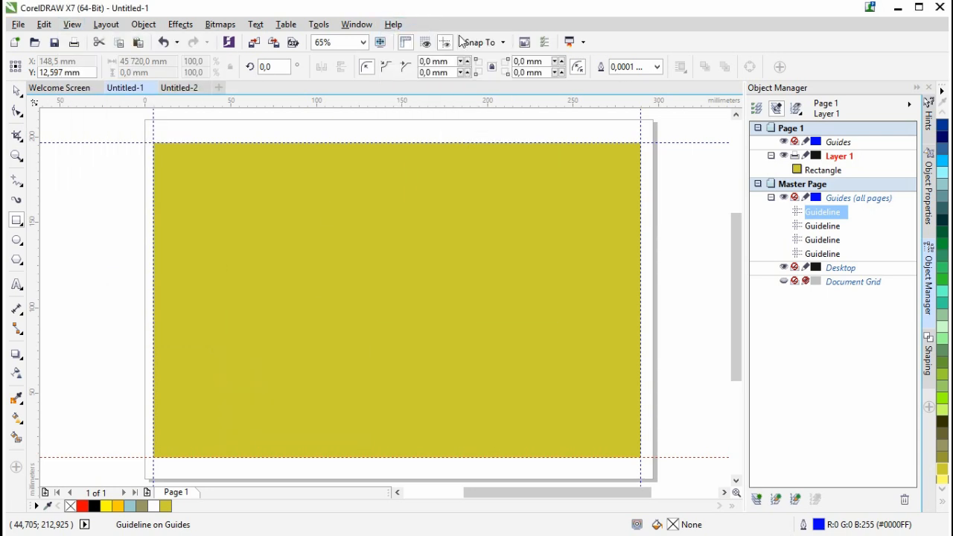
{"action": "left_click", "coordinate": [504, 43]}
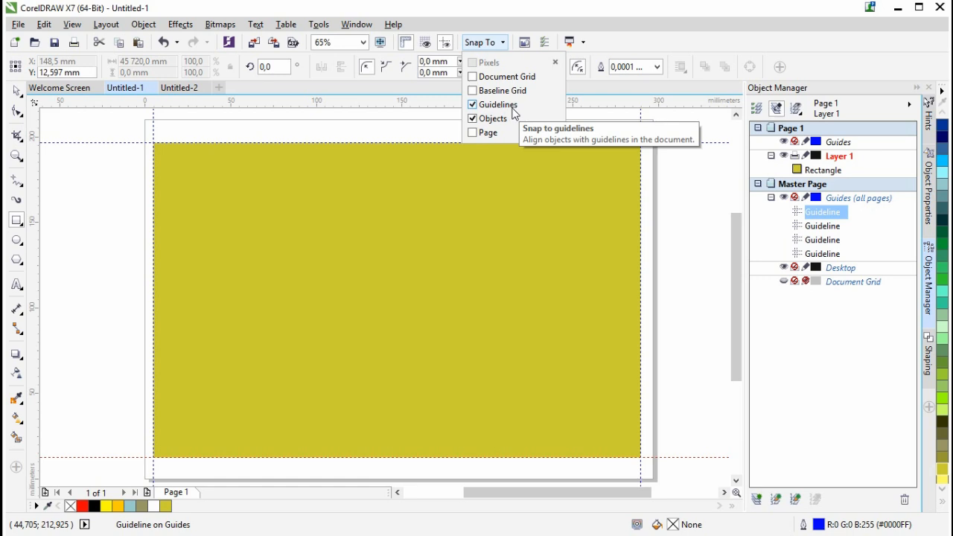
{"action": "left_click", "coordinate": [520, 16]}
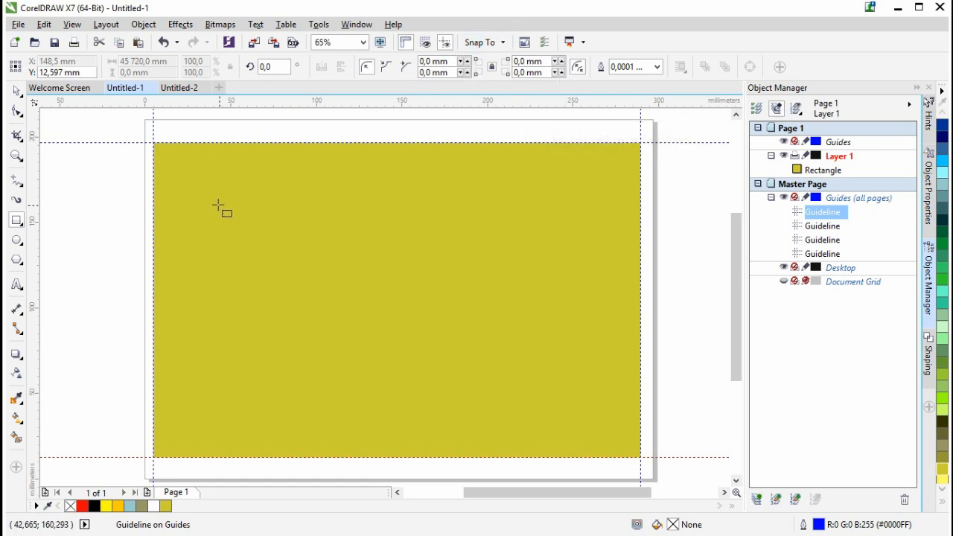
Apply the document palette's Banana Yellow to the rectangle and check that colour in the Palette Editor
{"action": "left_click", "coordinate": [17, 90]}
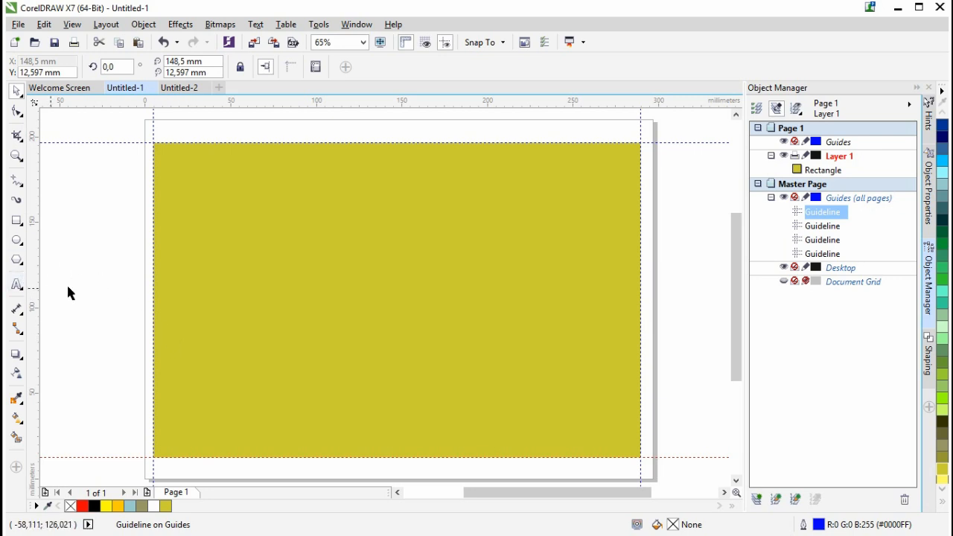
{"action": "left_click", "coordinate": [321, 251]}
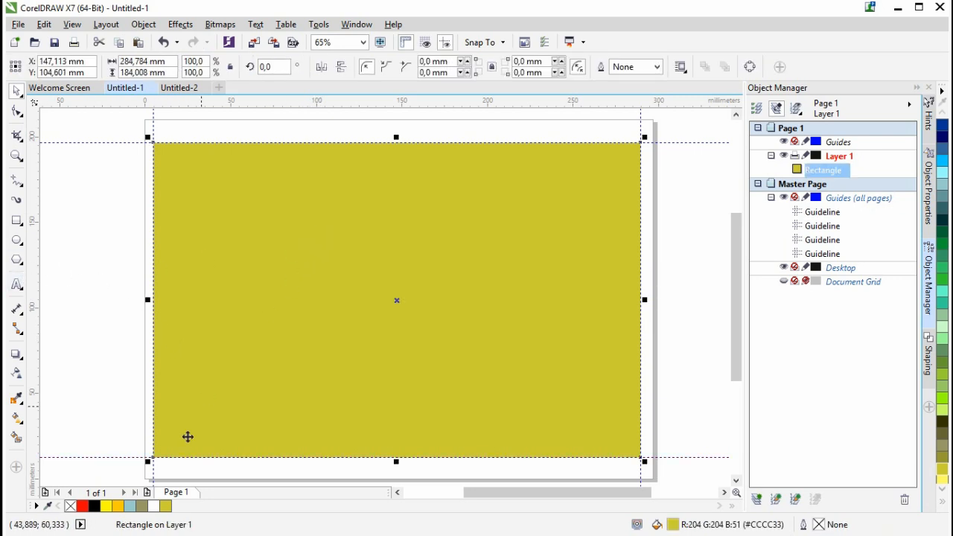
{"action": "left_click", "coordinate": [166, 507]}
{"action": "double_click", "coordinate": [166, 508]}
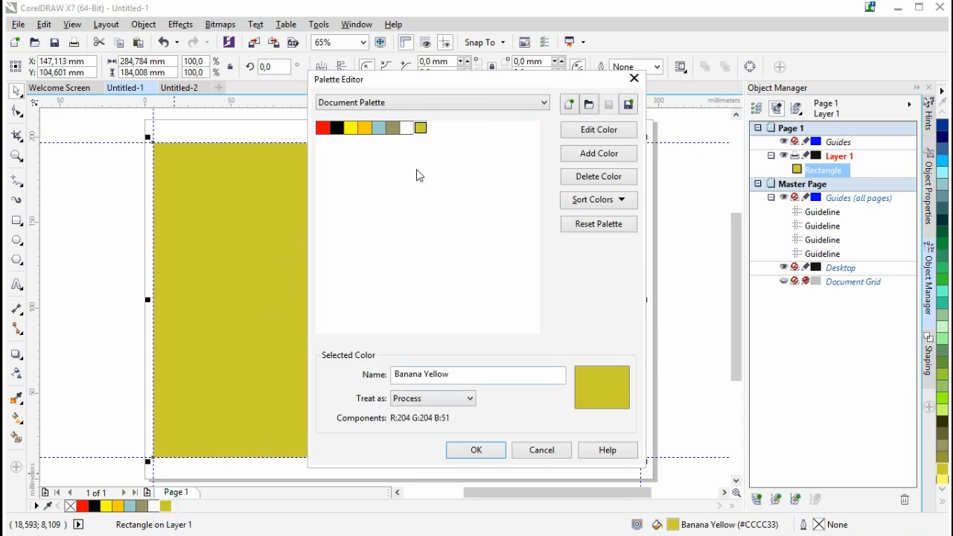
{"action": "left_click", "coordinate": [634, 78]}
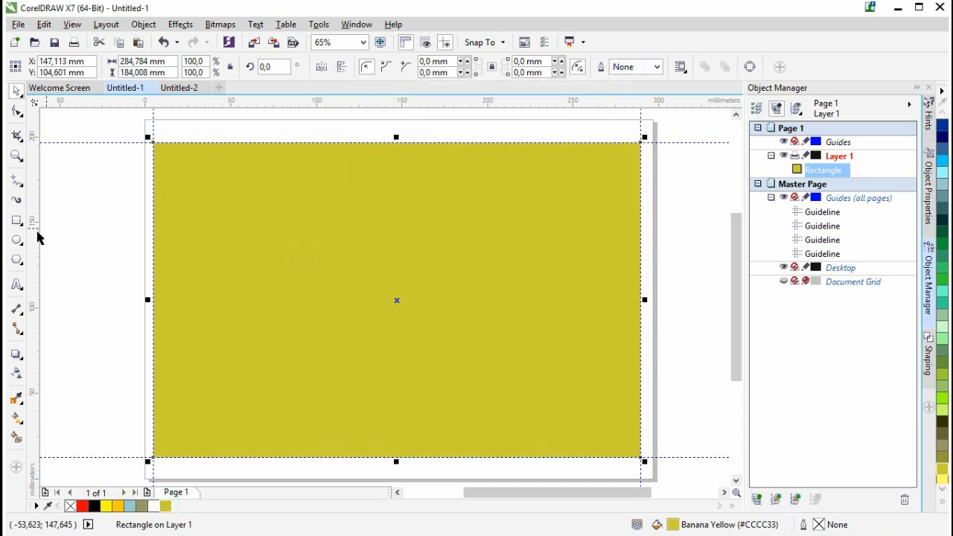
Create the letter A as Arial artistic text, enlarge it to about 86 x 92 mm, and fill it with Deep Yellow
{"action": "left_click", "coordinate": [17, 283]}
{"action": "left_click", "coordinate": [71, 260]}
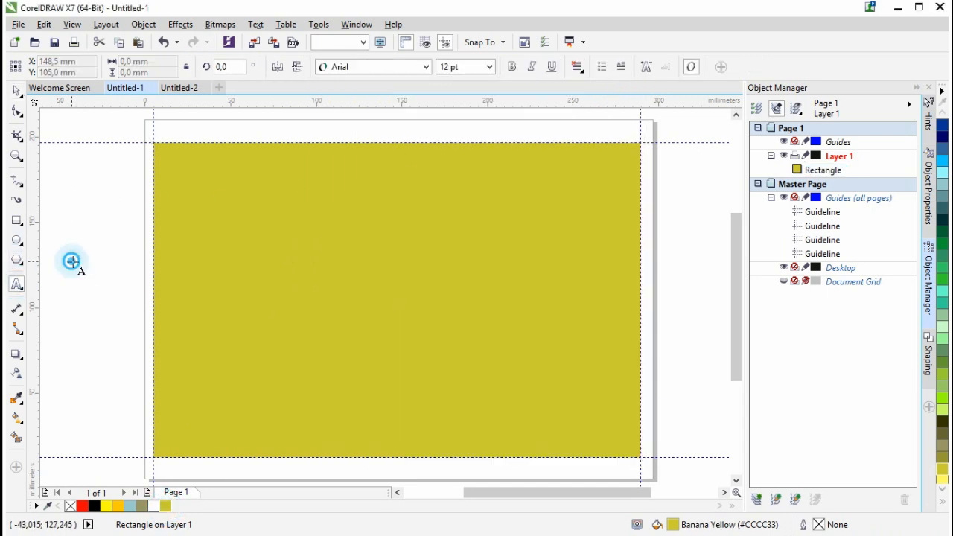
{"action": "type", "text": "A"}
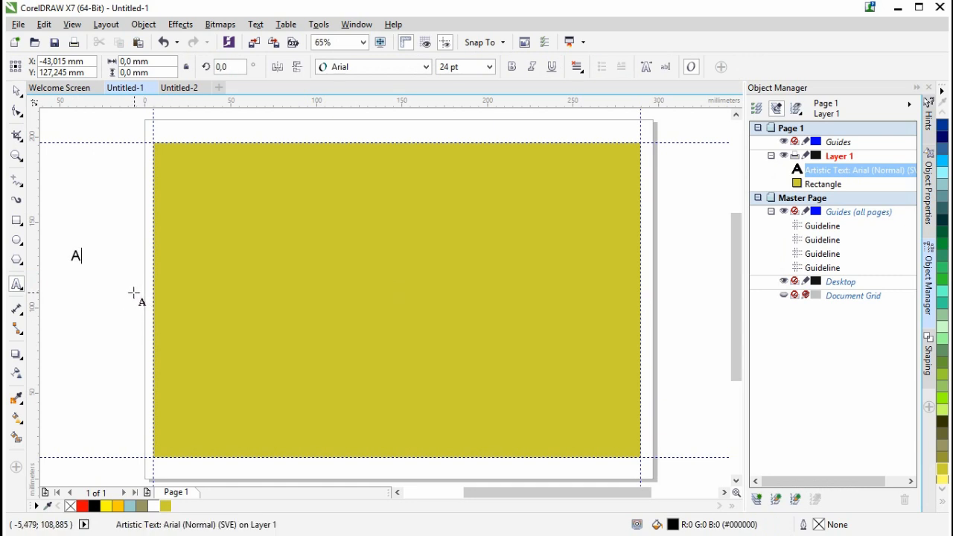
{"action": "left_click_drag", "start_coordinate": [86, 265], "coordinate": [263, 413]}
{"action": "left_click", "coordinate": [17, 90]}
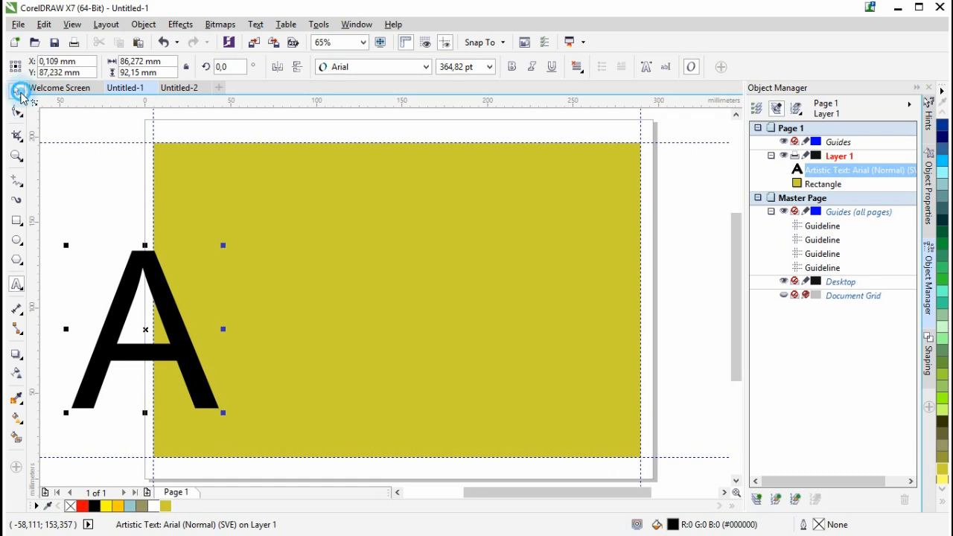
{"action": "left_click", "coordinate": [119, 508]}
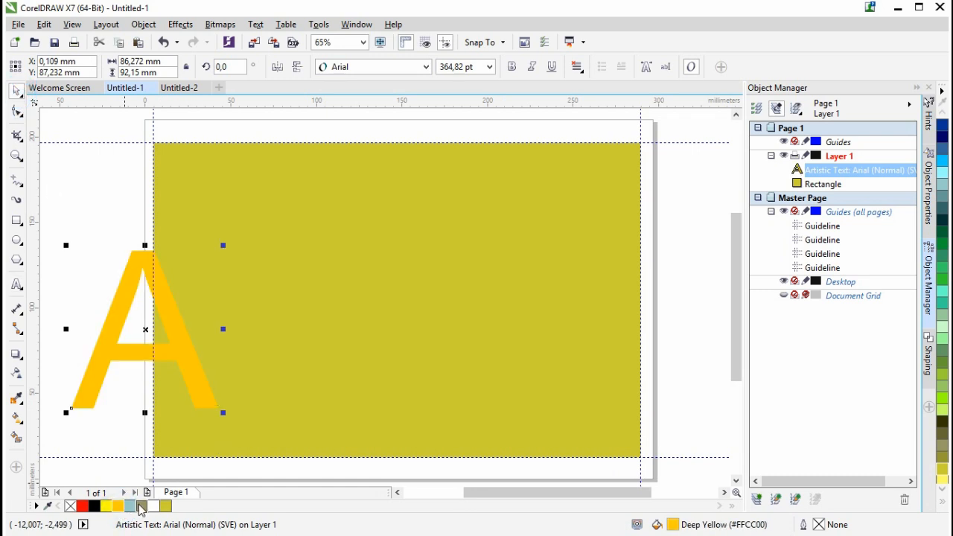
Move the letter A across the rectangle's left edge so its inner apex snaps to the left vertical guideline
{"action": "left_click", "coordinate": [17, 90]}
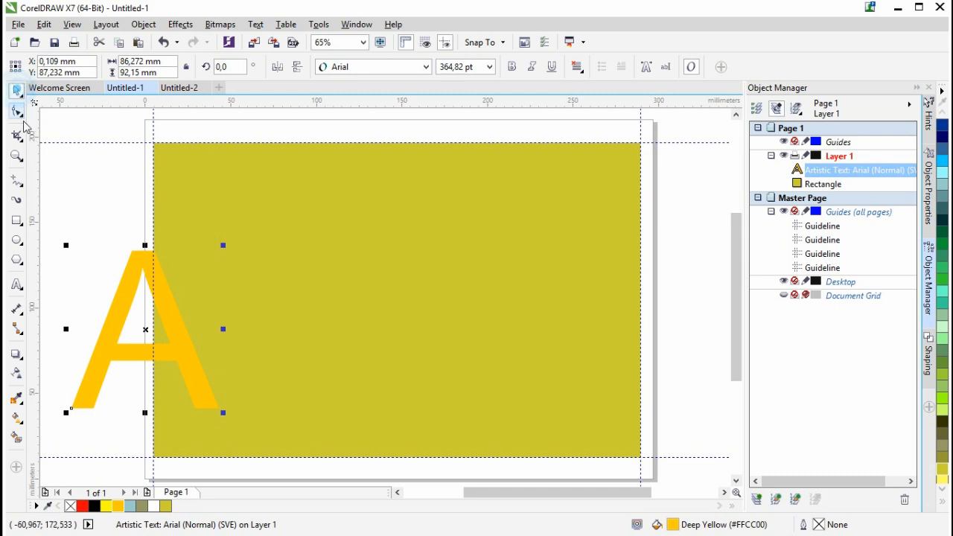
{"action": "left_click_drag", "start_coordinate": [146, 332], "coordinate": [154, 302]}
{"action": "left_click", "coordinate": [17, 155]}
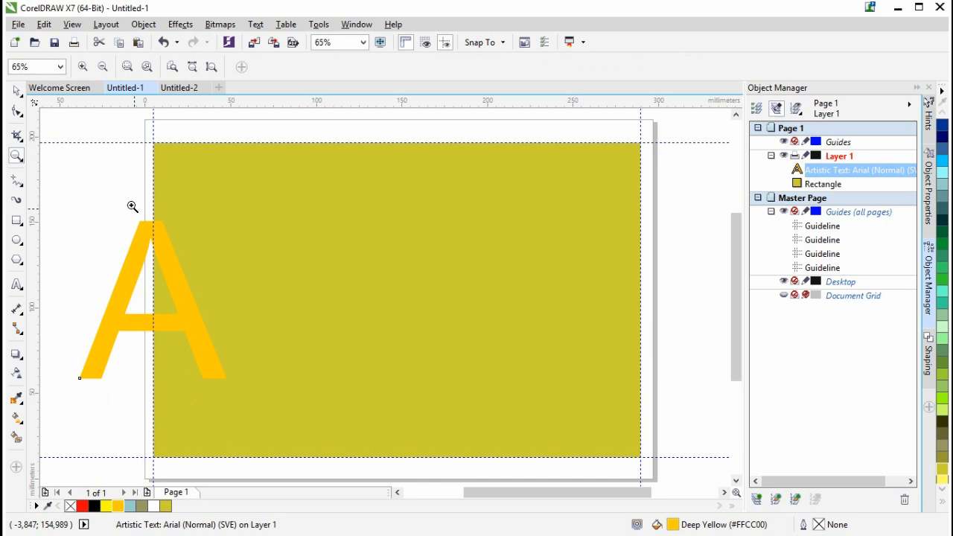
{"action": "left_click", "coordinate": [127, 202]}
{"action": "left_click", "coordinate": [17, 92]}
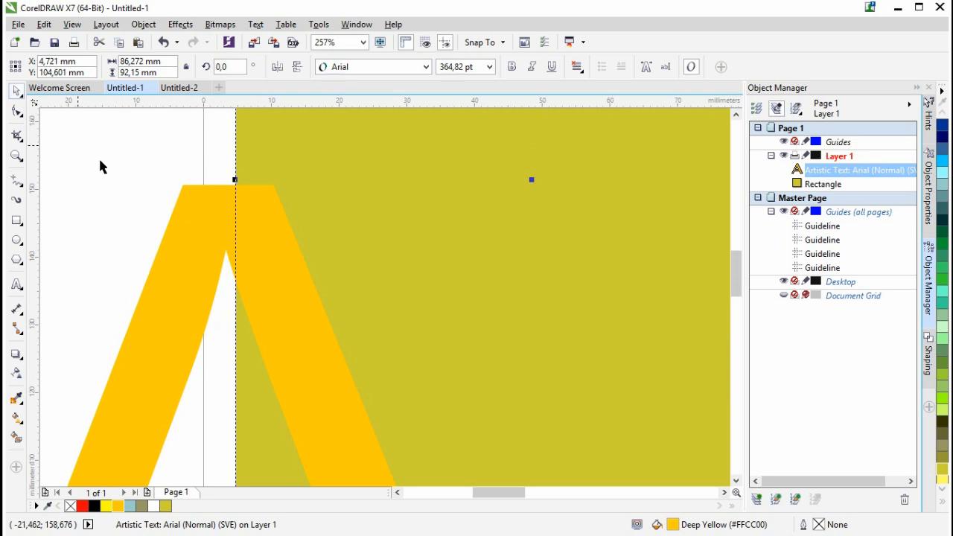
{"action": "left_click", "coordinate": [220, 216]}
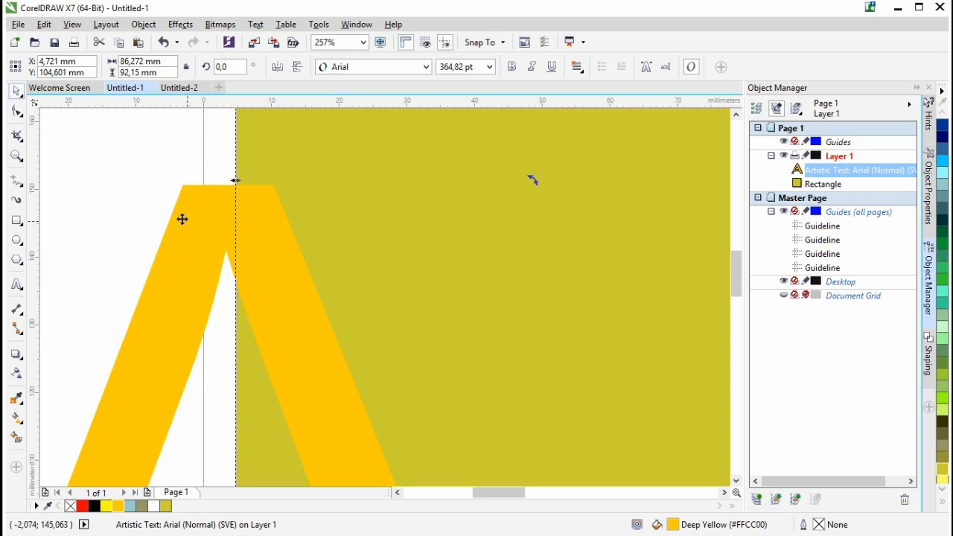
{"action": "left_click", "coordinate": [131, 194]}
{"action": "left_click", "coordinate": [208, 221]}
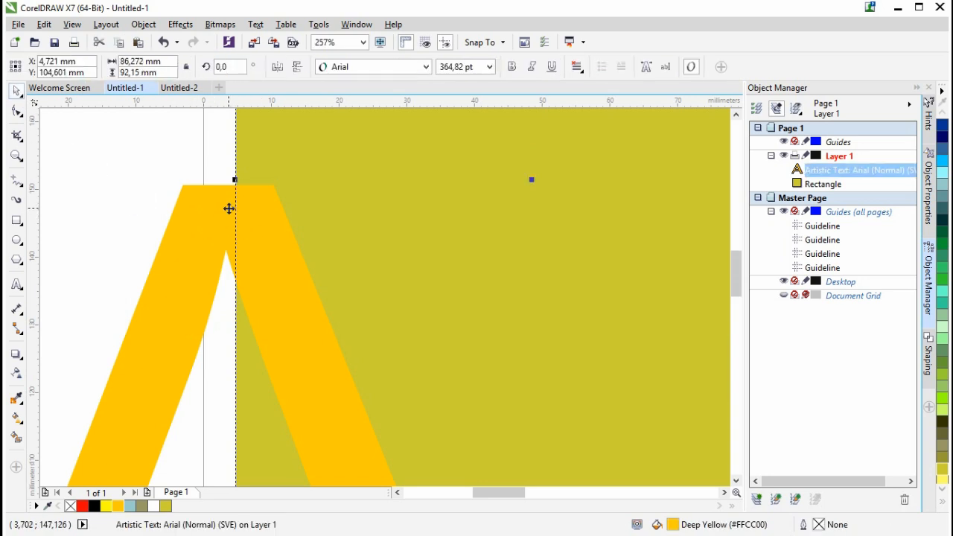
{"action": "left_click_drag", "start_coordinate": [224, 251], "coordinate": [235, 239]}
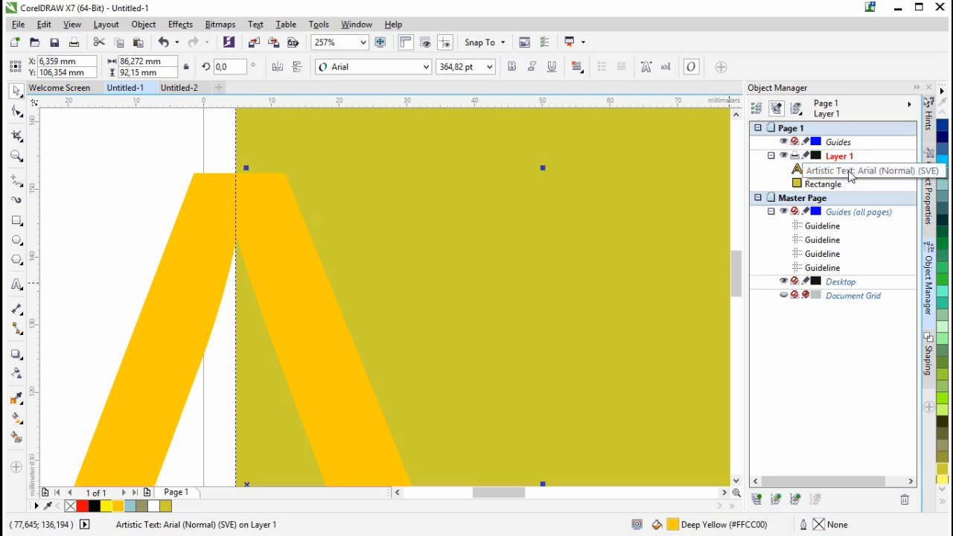
Convert both the letter A and the rectangle to curves
{"action": "key", "text": "ctrl+q"}
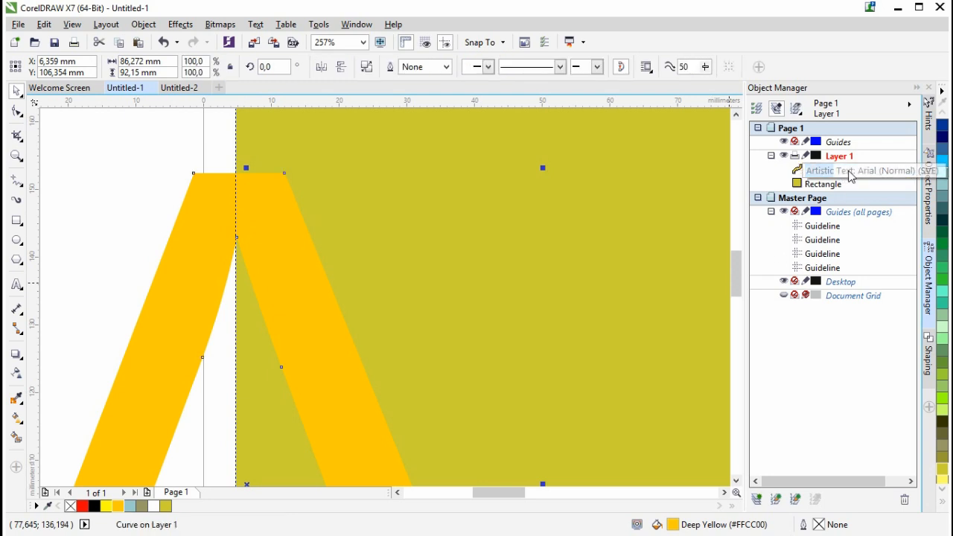
{"action": "left_click", "coordinate": [112, 197]}
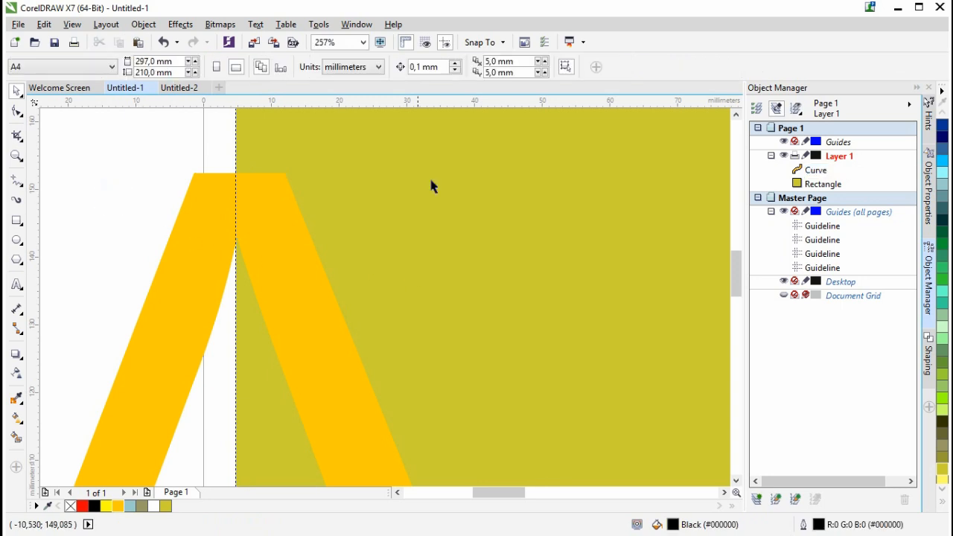
{"action": "left_click", "coordinate": [827, 185]}
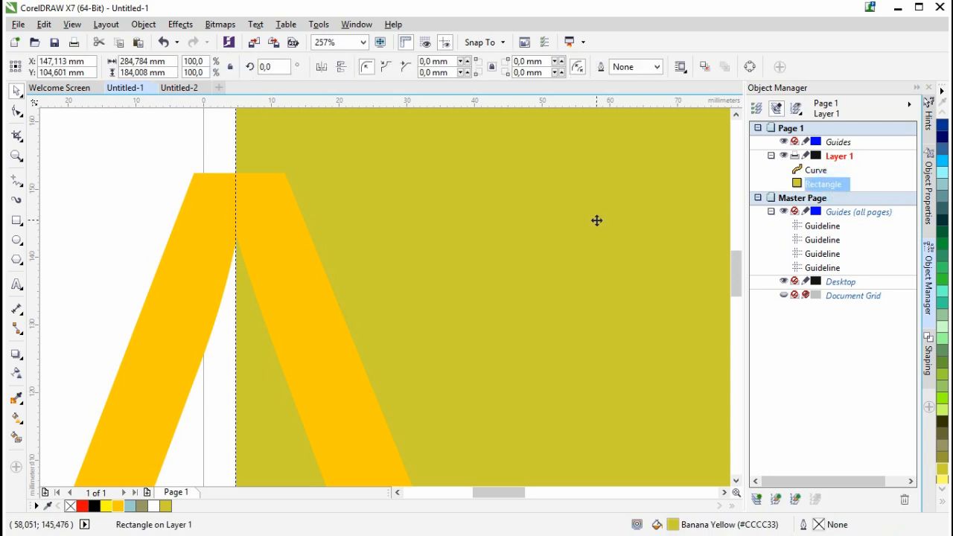
{"action": "key", "text": "ctrl+q"}
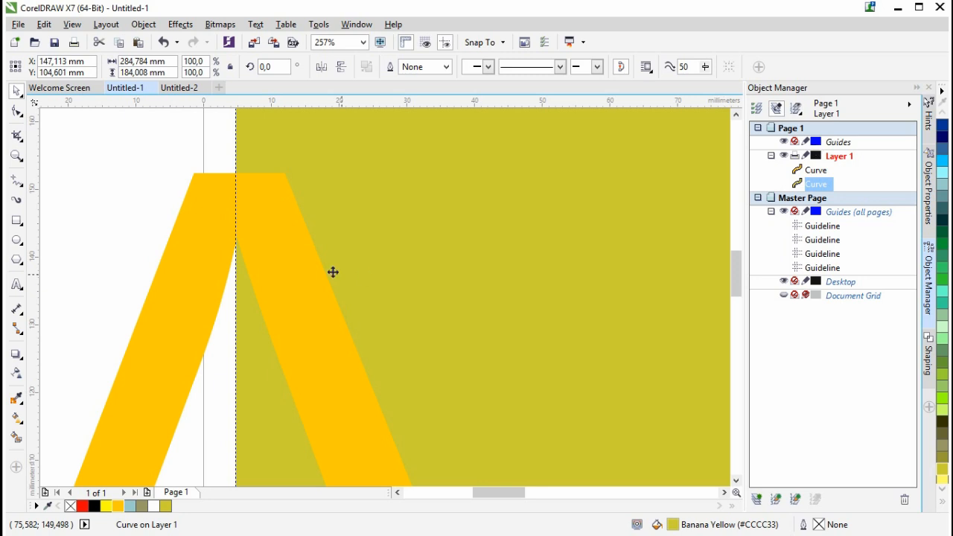
{"action": "right_click", "coordinate": [19, 158]}
{"action": "left_click", "coordinate": [18, 157]}
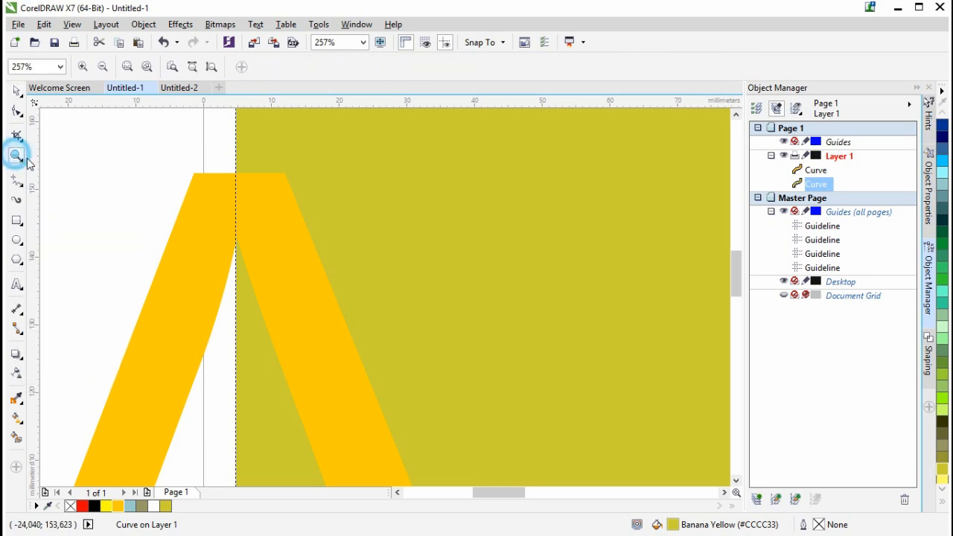
Show the whole page, deselect the rectangle, and open the Shaping docker, checking its entry in the list of available dockers
{"action": "key", "text": "shift+F4"}
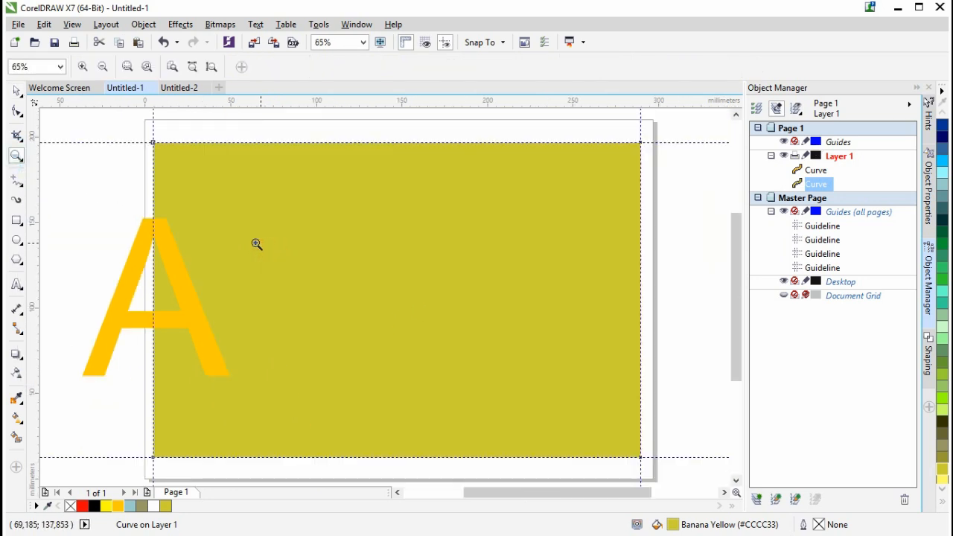
{"action": "left_click", "coordinate": [18, 93]}
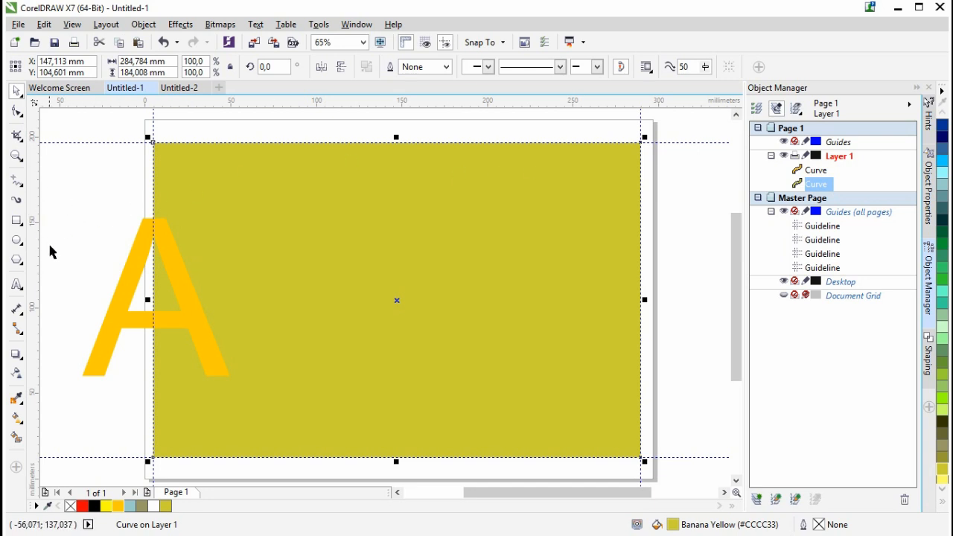
{"action": "left_click", "coordinate": [90, 273]}
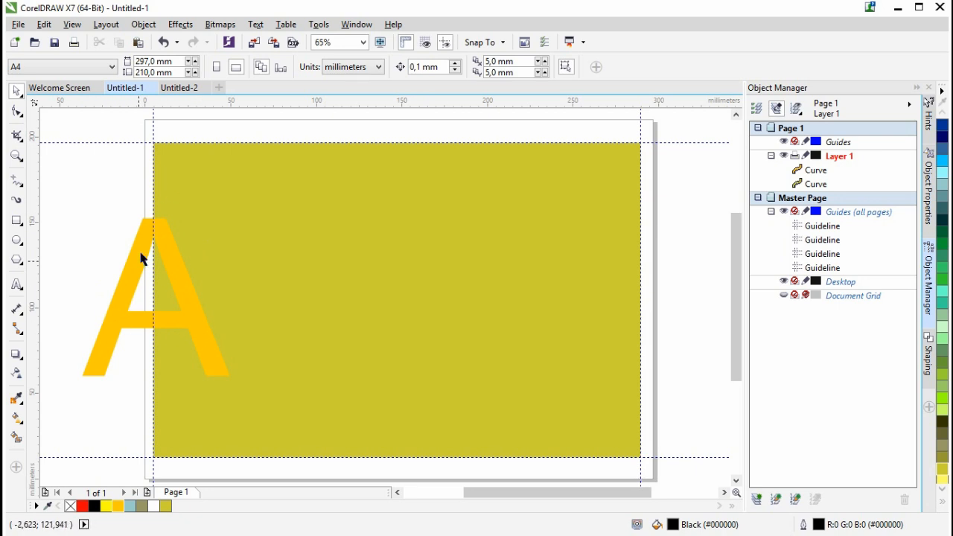
{"action": "left_click", "coordinate": [931, 363]}
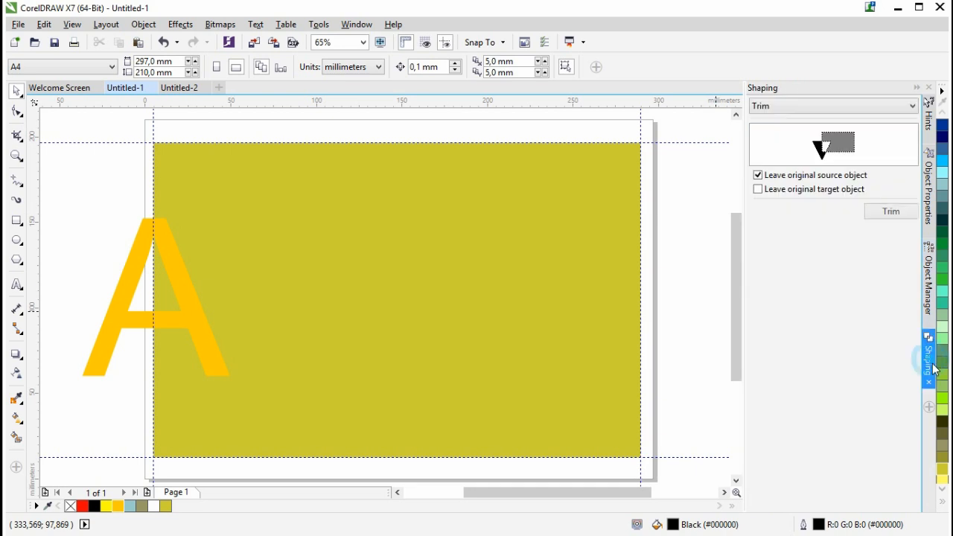
{"action": "left_click", "coordinate": [928, 407]}
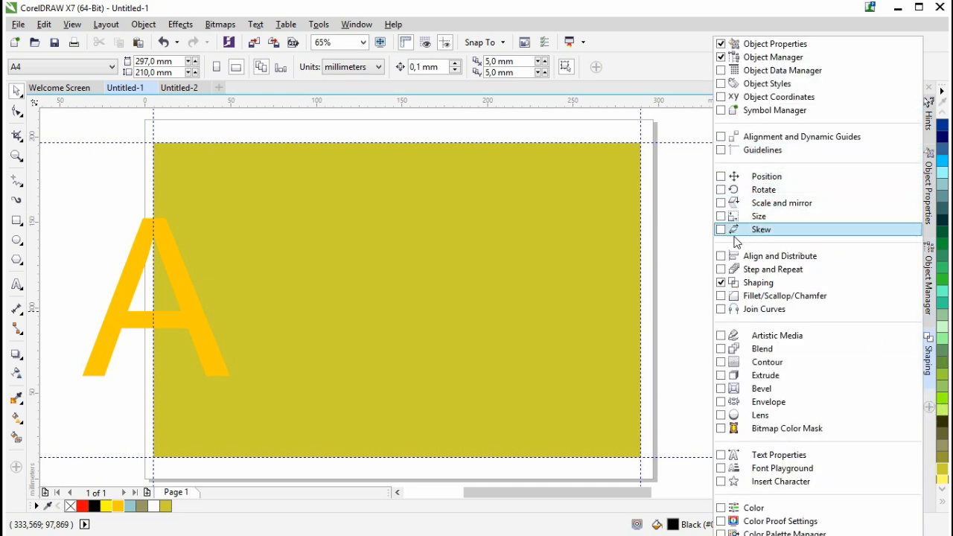
{"action": "left_click", "coordinate": [670, 230]}
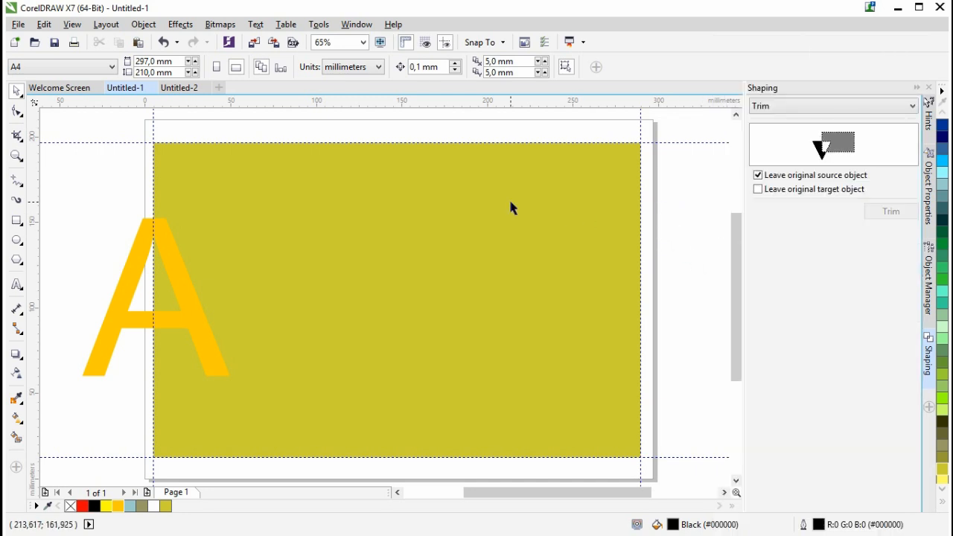
Intersect the letter A with the rectangle, keeping both originals, and fill the overlapping piece with Deep Yellow
{"action": "left_click", "coordinate": [93, 235]}
{"action": "left_click", "coordinate": [125, 297]}
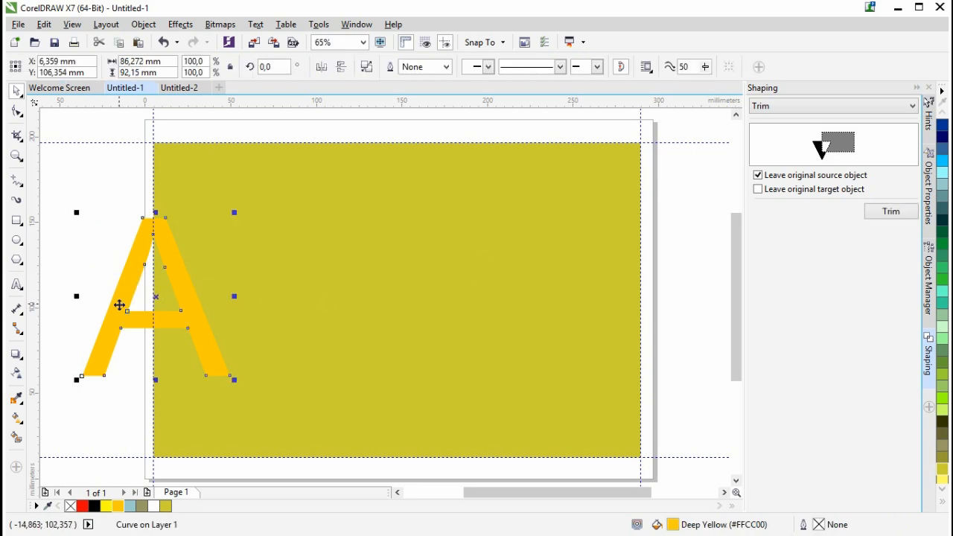
{"action": "left_click", "coordinate": [829, 106]}
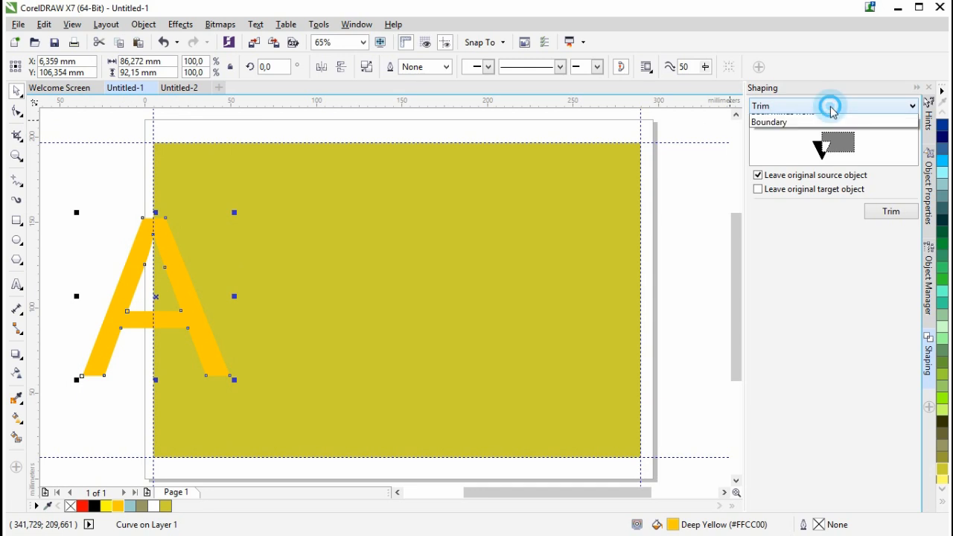
{"action": "left_click", "coordinate": [784, 140]}
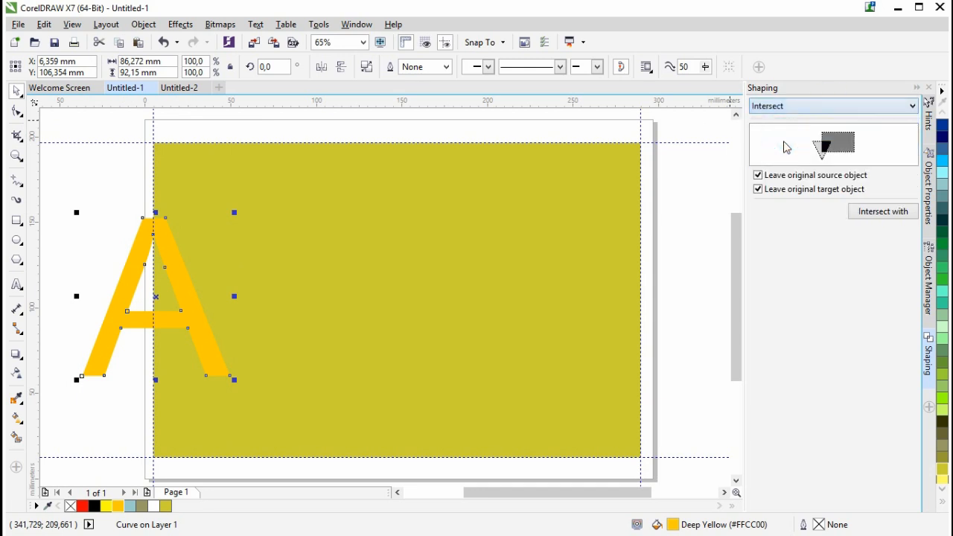
{"action": "left_click", "coordinate": [907, 216]}
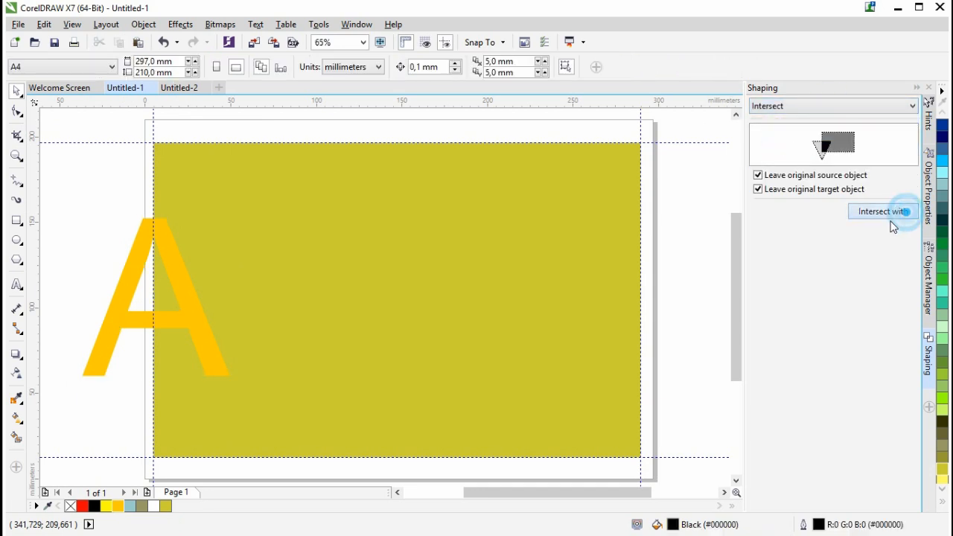
{"action": "left_click", "coordinate": [318, 277]}
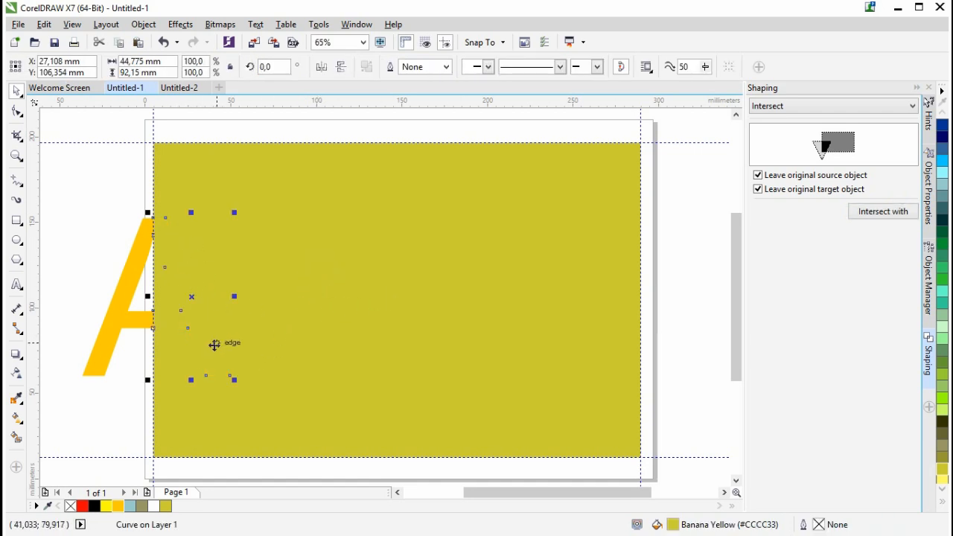
{"action": "left_click", "coordinate": [119, 507]}
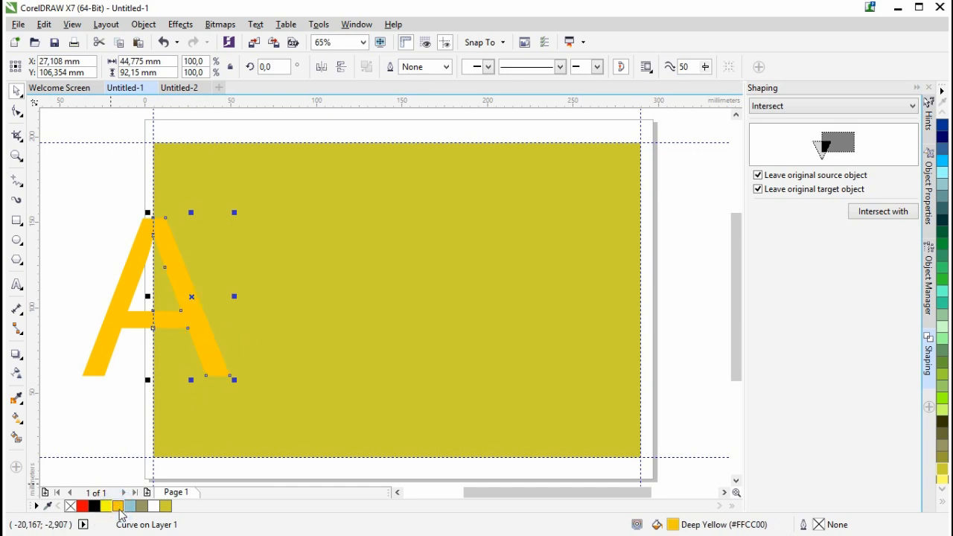
{"action": "left_click", "coordinate": [77, 216]}
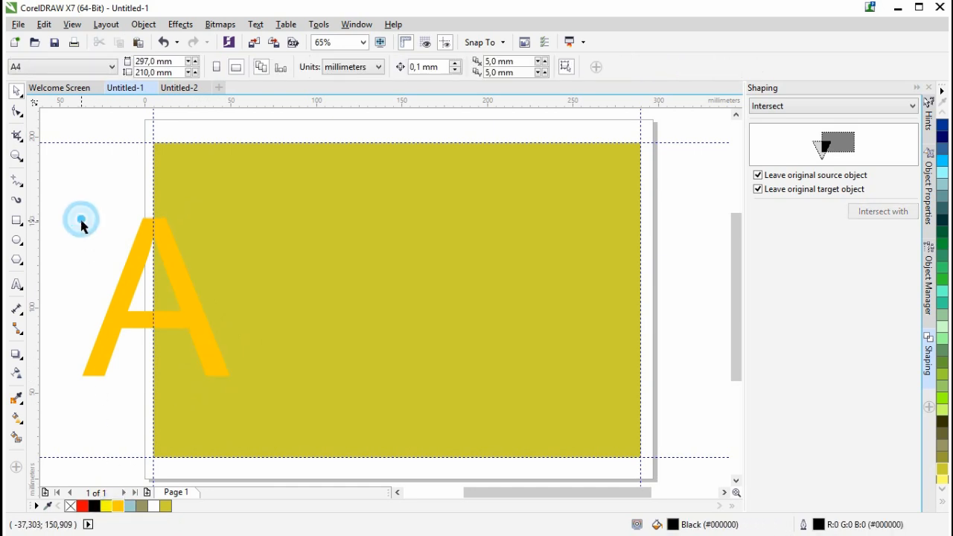
Trim the original letter A with the rectangle, leaving the source rectangle but not the original target
{"action": "left_click", "coordinate": [580, 346]}
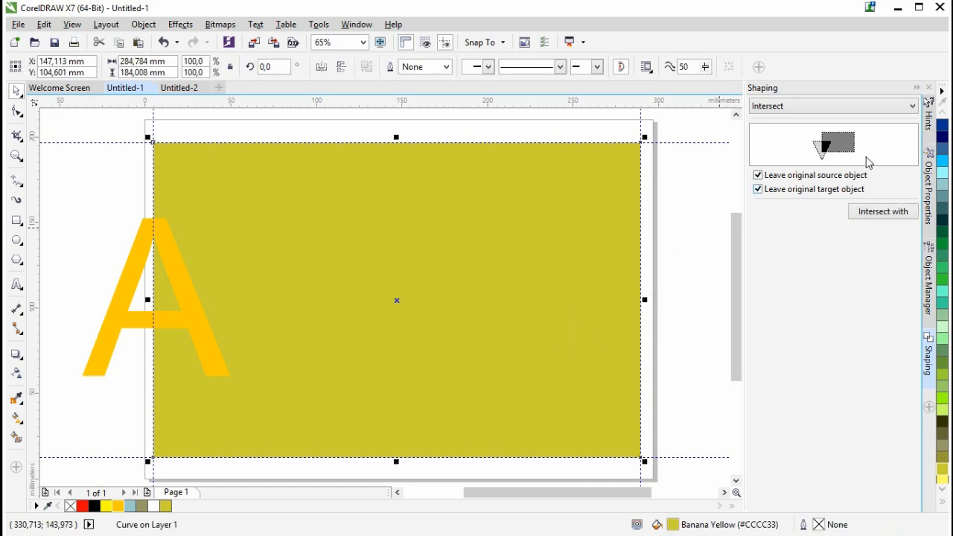
{"action": "left_click", "coordinate": [777, 110]}
{"action": "left_click", "coordinate": [770, 127]}
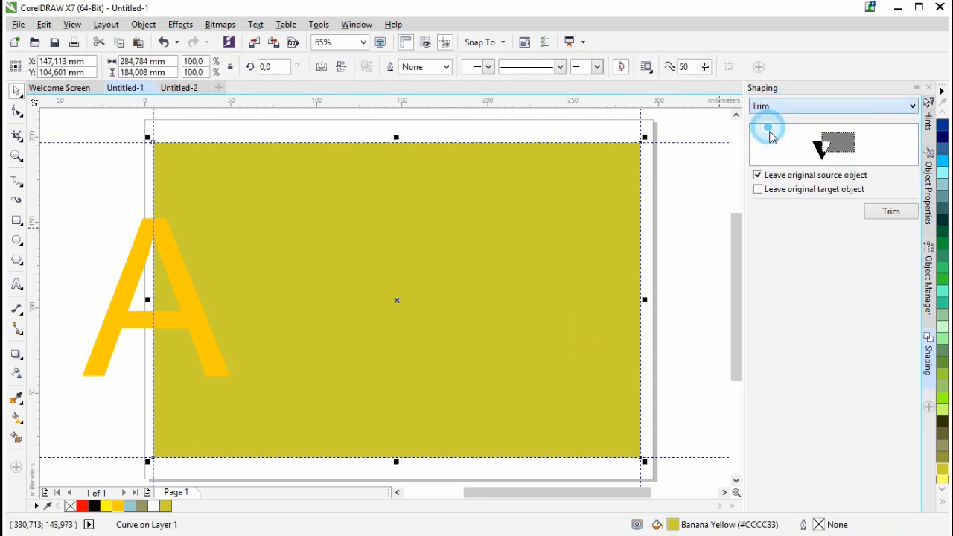
{"action": "left_click", "coordinate": [912, 213]}
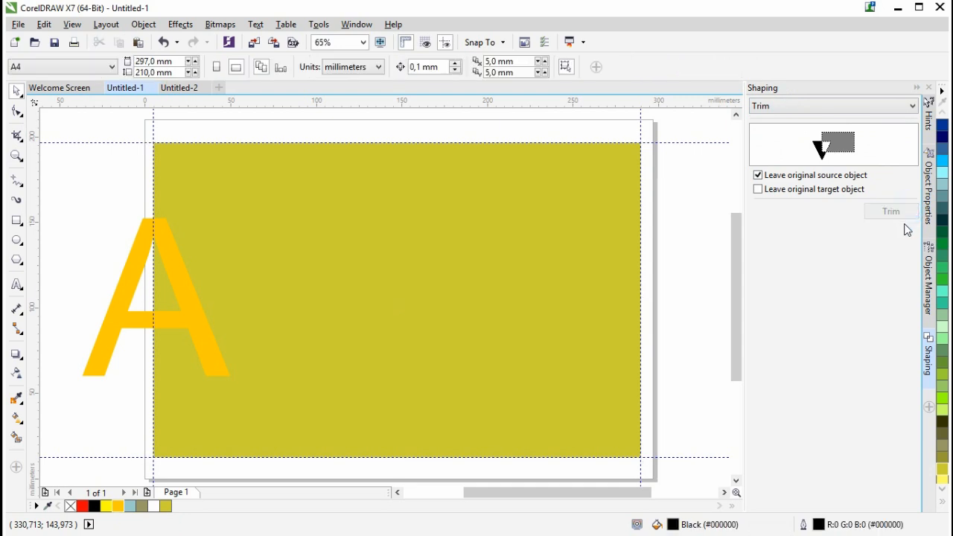
Select the trimmed outer piece of the letter A and examine its nodes
{"action": "left_click", "coordinate": [117, 310]}
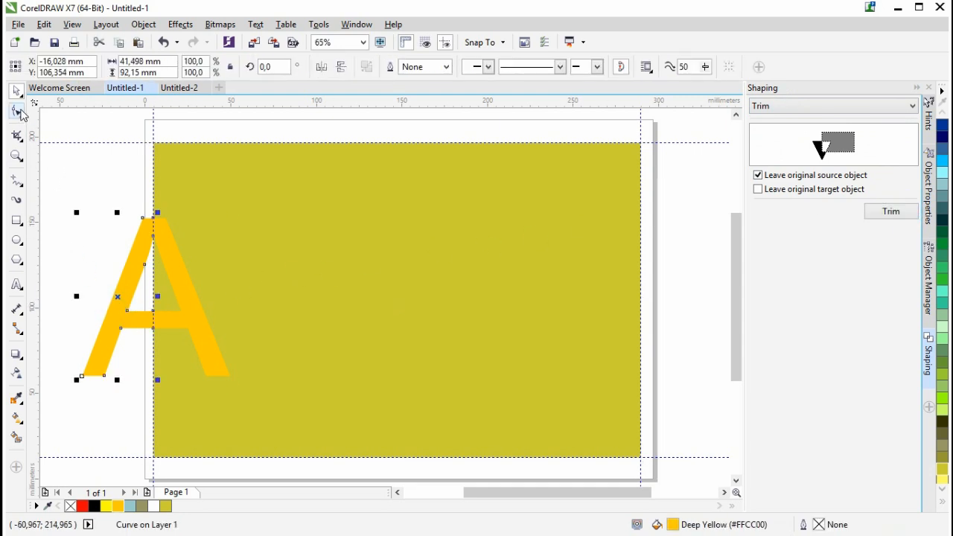
{"action": "left_click", "coordinate": [17, 111]}
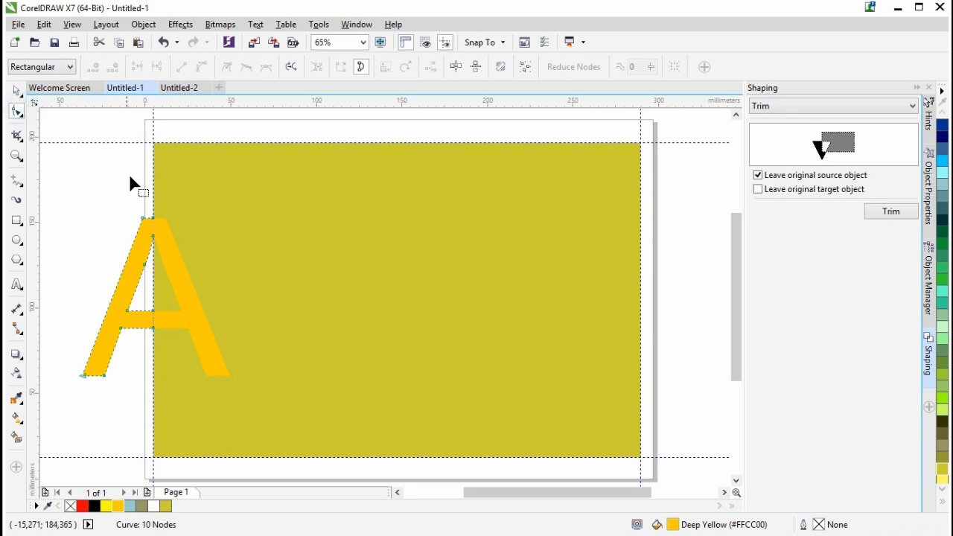
{"action": "left_click", "coordinate": [16, 90]}
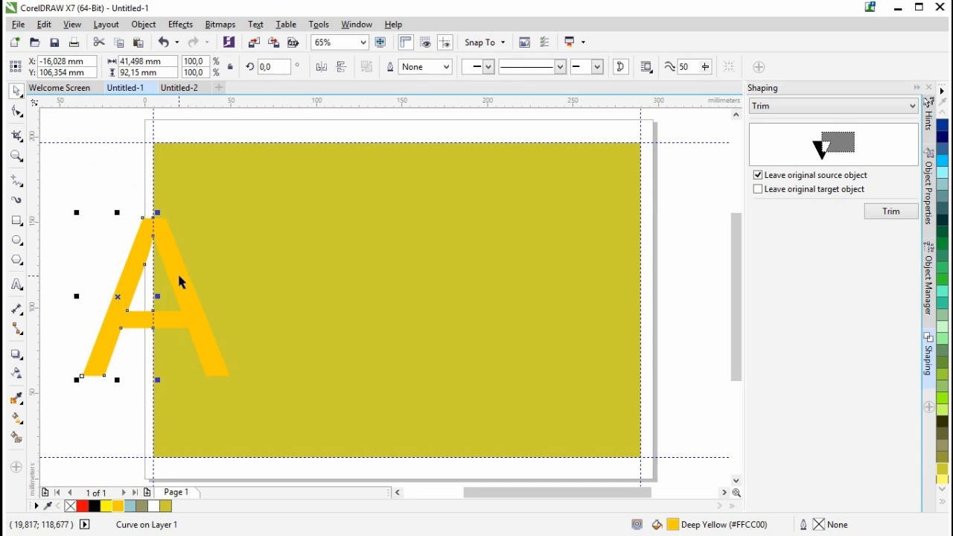
{"action": "left_click", "coordinate": [186, 295]}
{"action": "left_click", "coordinate": [134, 268]}
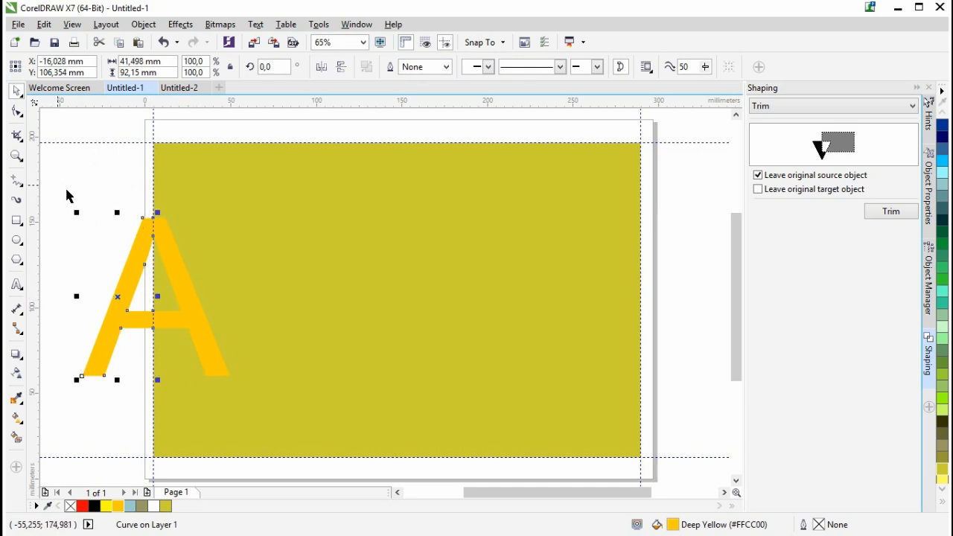
Examine up close how the two pieces of the letter A meet along the rectangle's left edge
{"action": "left_click", "coordinate": [16, 156]}
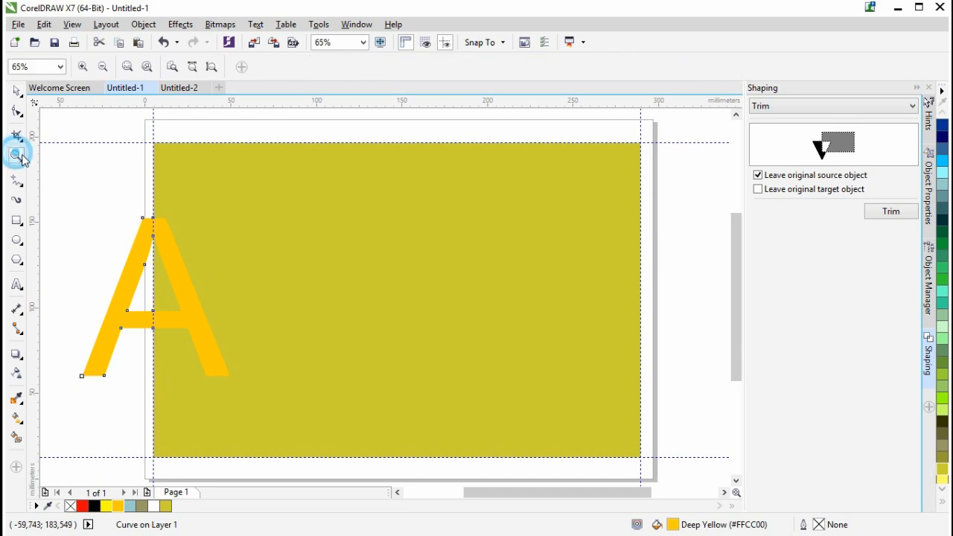
{"action": "left_click_drag", "start_coordinate": [130, 200], "coordinate": [199, 269]}
{"action": "left_click_drag", "start_coordinate": [320, 224], "coordinate": [420, 337]}
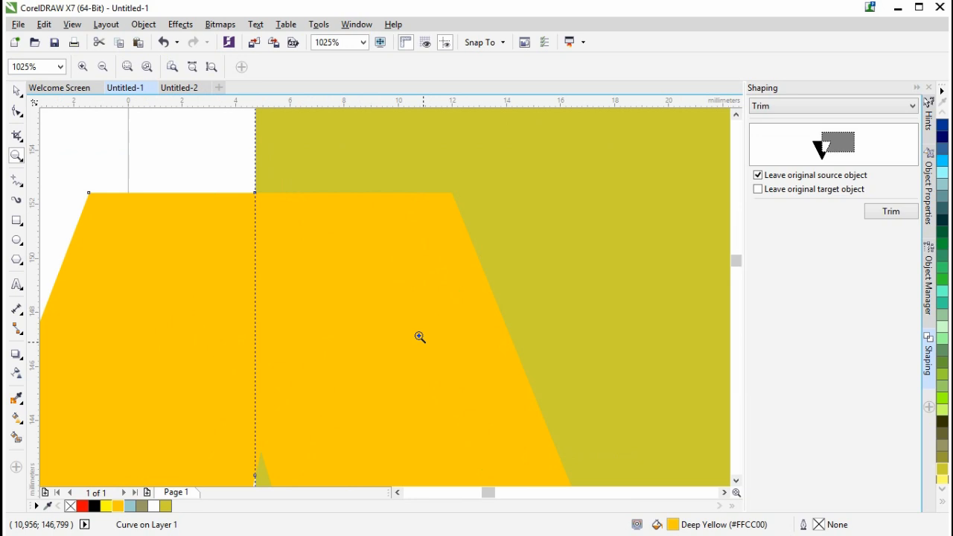
{"action": "left_click_drag", "start_coordinate": [228, 156], "coordinate": [349, 286]}
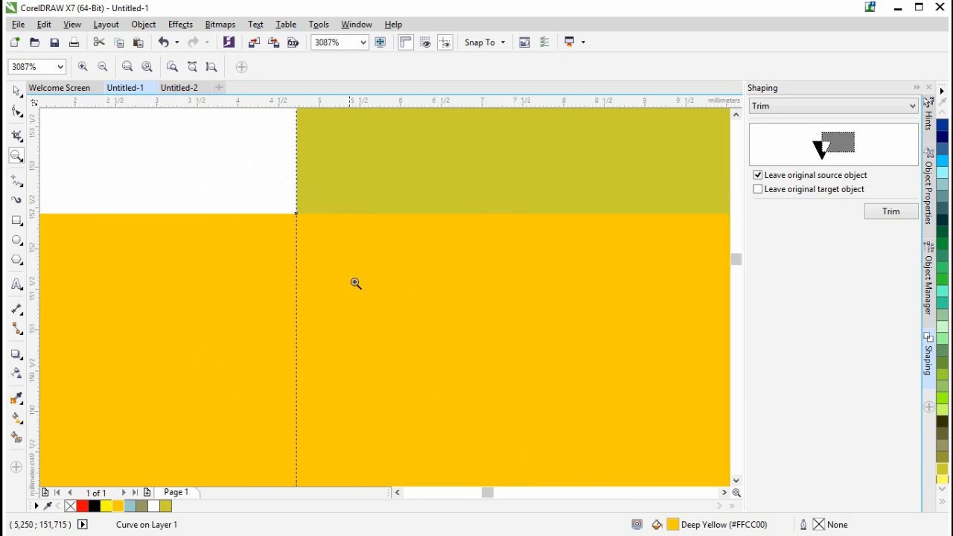
{"action": "left_click_drag", "start_coordinate": [273, 184], "coordinate": [374, 292]}
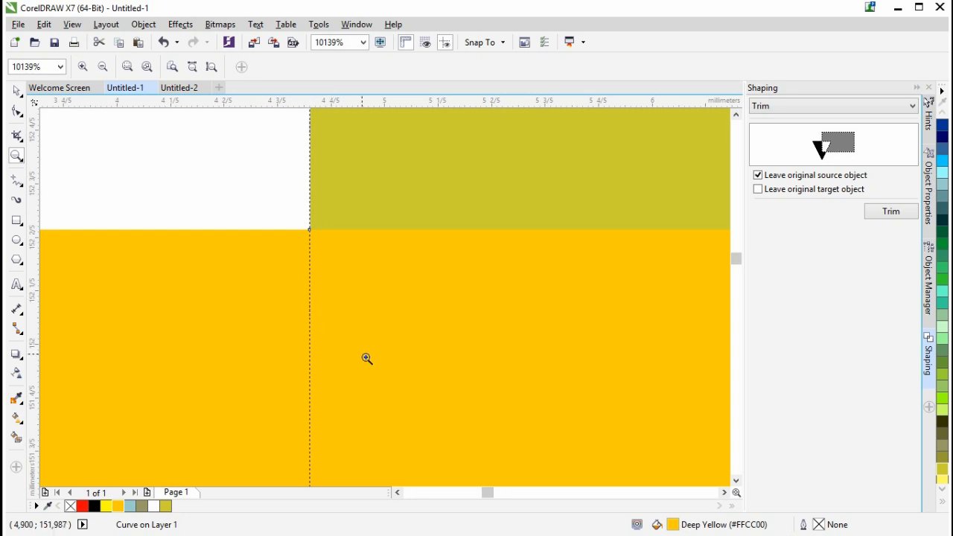
{"action": "right_click", "coordinate": [306, 248]}
{"action": "right_click", "coordinate": [302, 248]}
{"action": "right_click", "coordinate": [300, 242]}
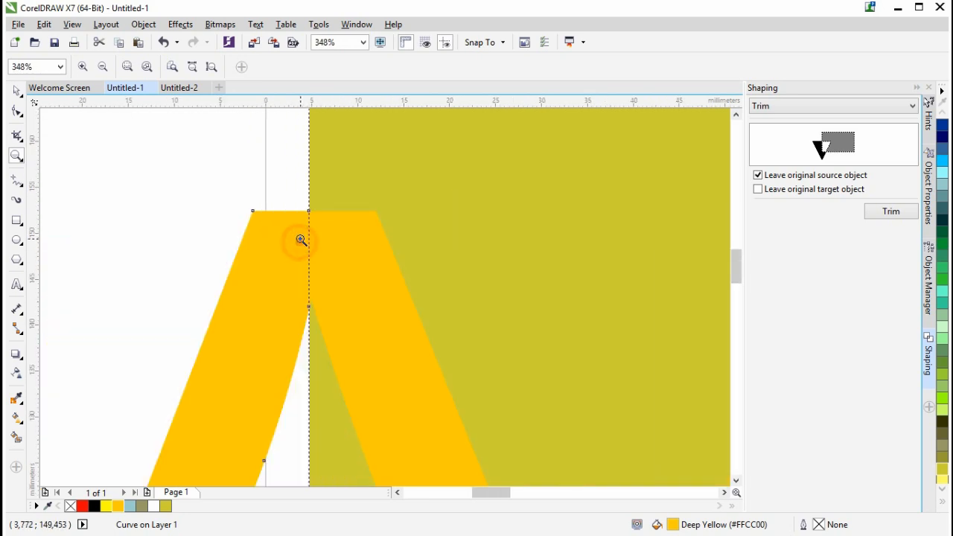
{"action": "right_click", "coordinate": [299, 236]}
Move the outer piece of the letter A horizontally so its apex node snaps to the right vertical guideline
{"action": "left_click", "coordinate": [17, 90]}
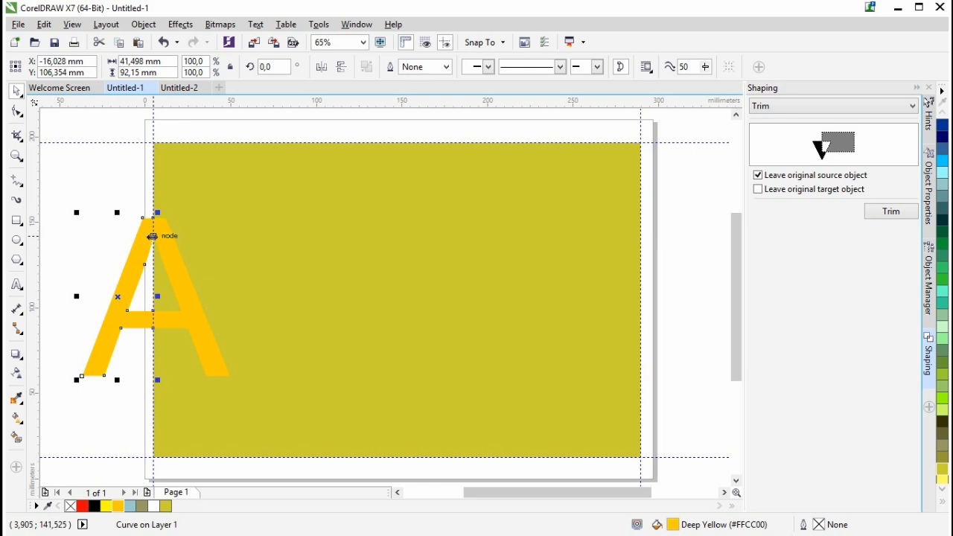
{"action": "left_click_drag", "start_coordinate": [149, 235], "coordinate": [636, 251]}
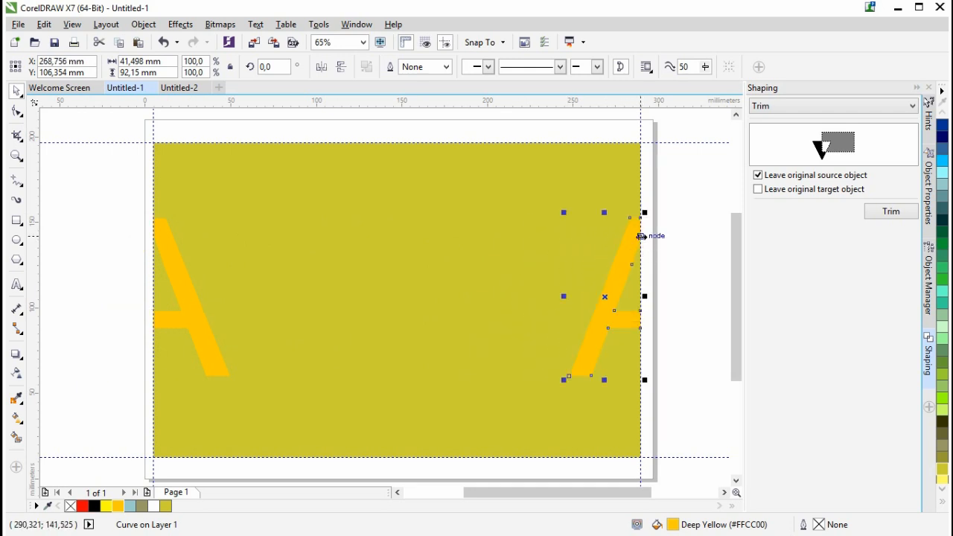
{"action": "left_click", "coordinate": [669, 270]}
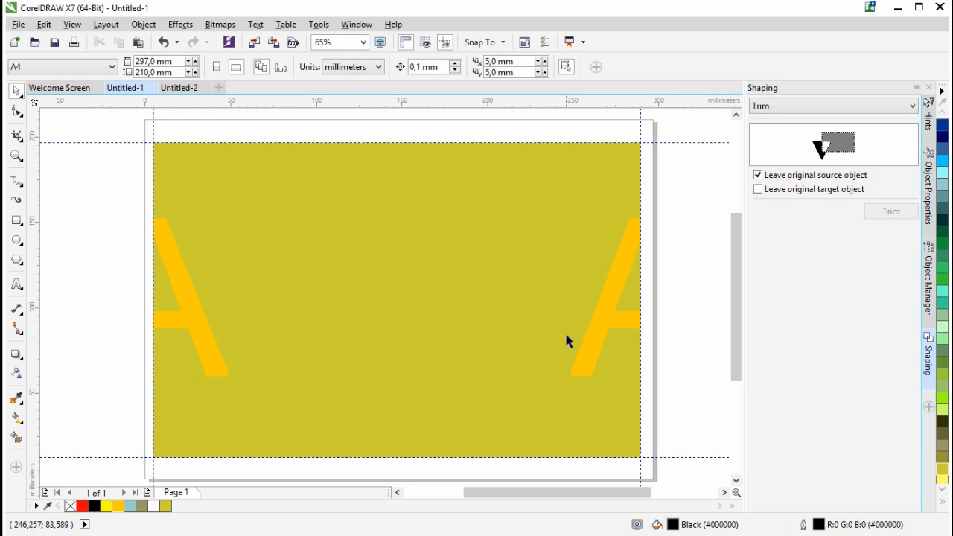
Draw a five-pointed star about 111 x 107 mm in the middle of the rectangle
{"action": "left_click", "coordinate": [18, 221]}
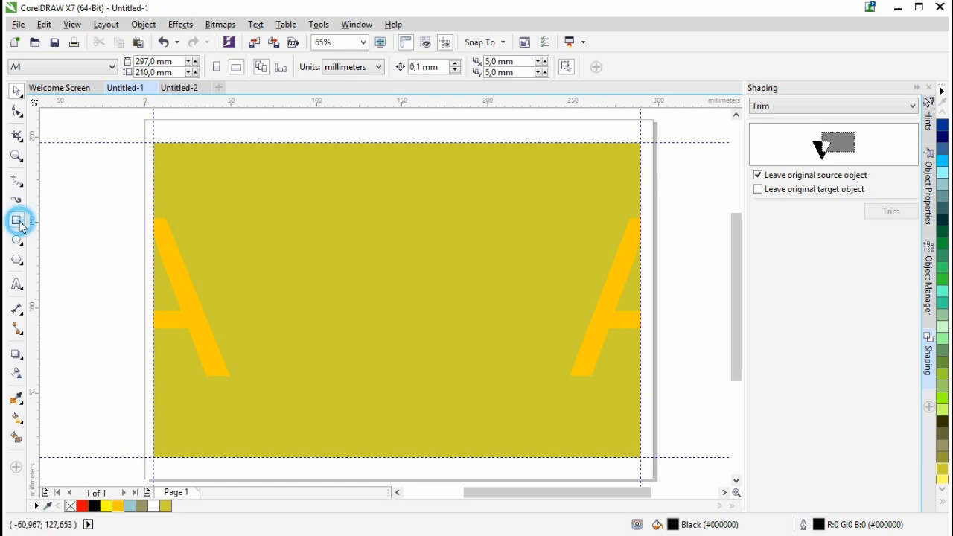
{"action": "left_click", "coordinate": [19, 259]}
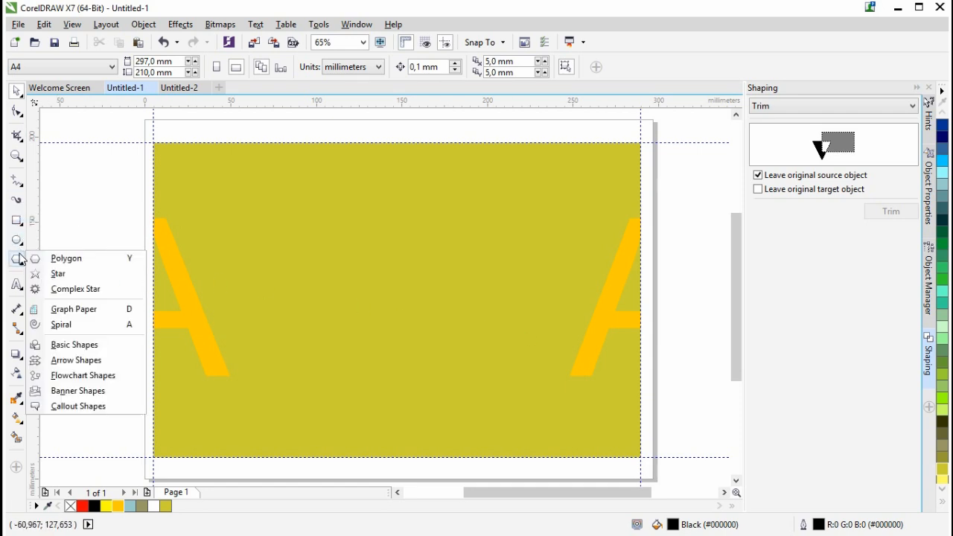
{"action": "left_click", "coordinate": [58, 275]}
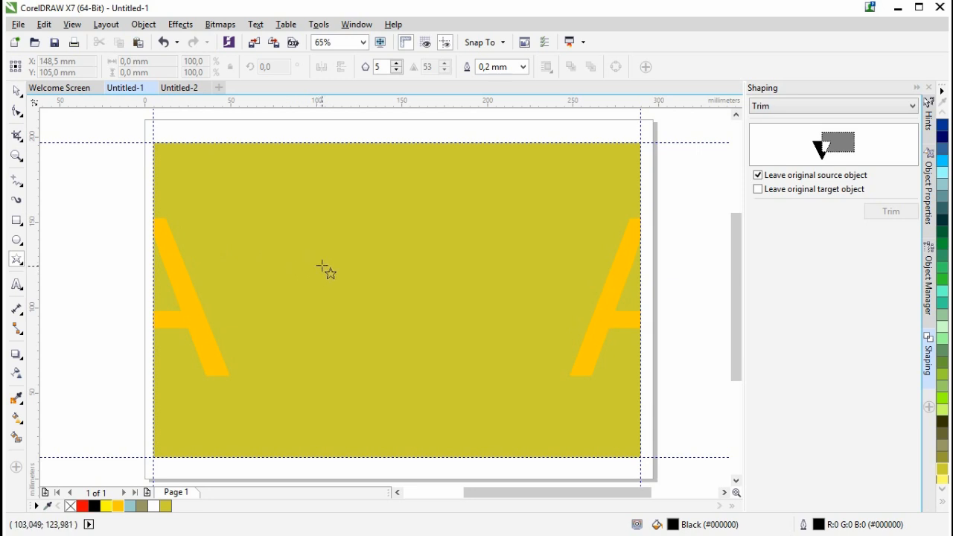
{"action": "mouse_move", "coordinate": [324, 235]}
{"action": "left_mouse_down"}
{"action": "mouse_move", "coordinate": [498, 370]}
{"action": "mouse_move", "coordinate": [510, 436]}
{"action": "mouse_move", "coordinate": [526, 445]}
{"action": "left_mouse_up"}
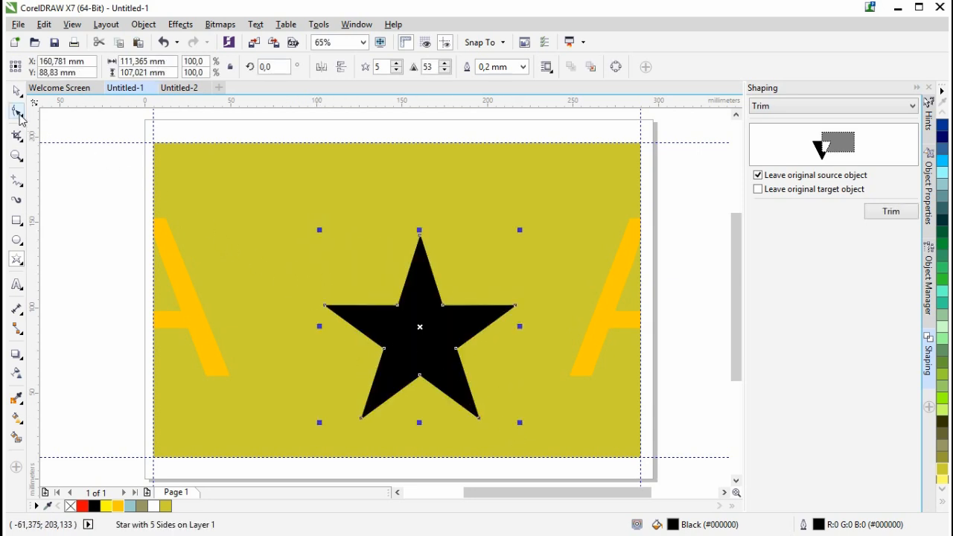
Move the star's centre to about X 154 mm, Y 109 mm and fill it with Deep Yellow
{"action": "left_click", "coordinate": [16, 110]}
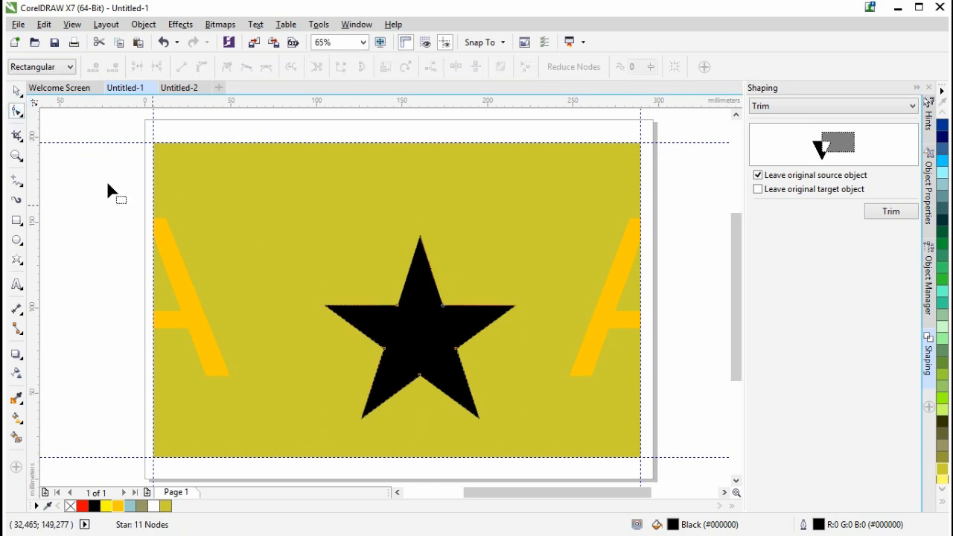
{"action": "left_click", "coordinate": [16, 91]}
{"action": "left_click_drag", "start_coordinate": [421, 328], "coordinate": [410, 293]}
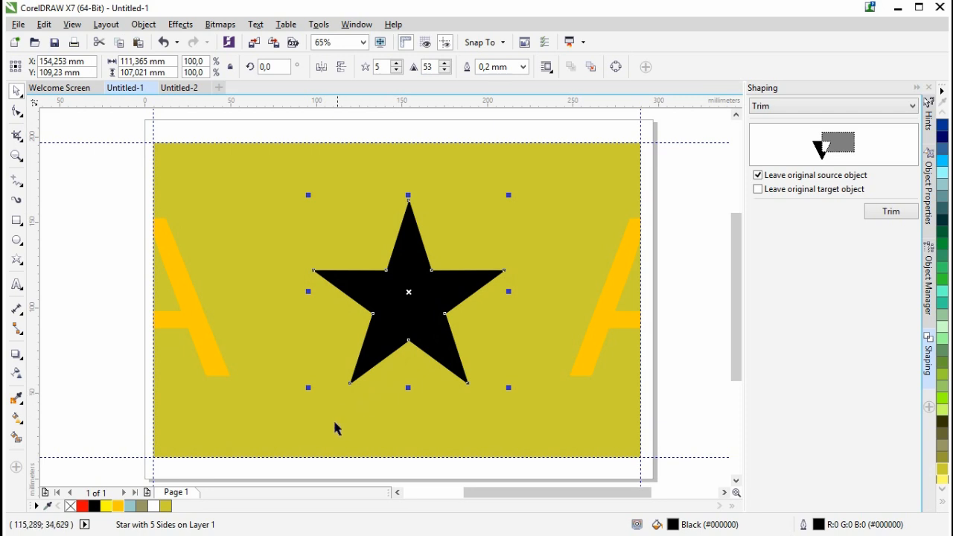
{"action": "left_click", "coordinate": [118, 506]}
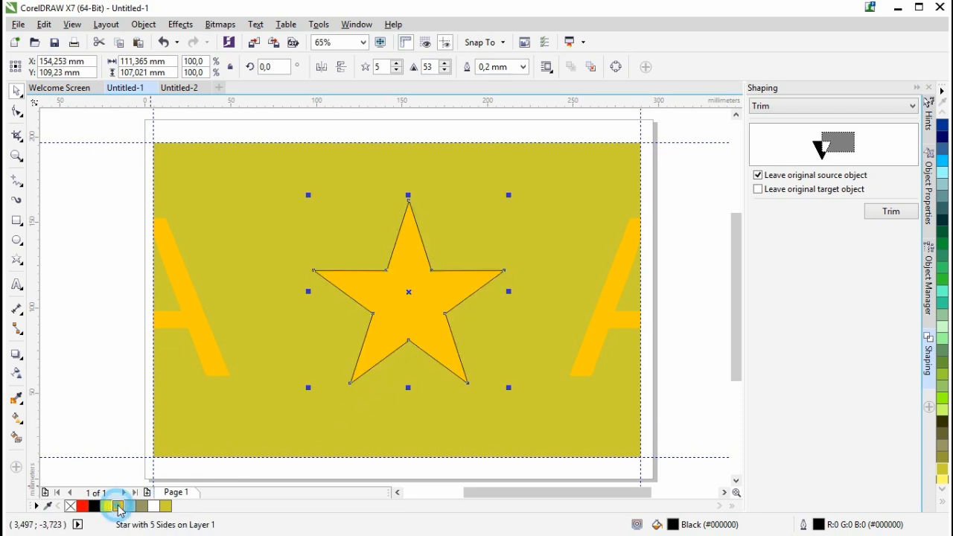
Remove the star's outline and try to add a node on the edge just left of its top tip
{"action": "left_click", "coordinate": [522, 67]}
{"action": "left_click", "coordinate": [490, 81]}
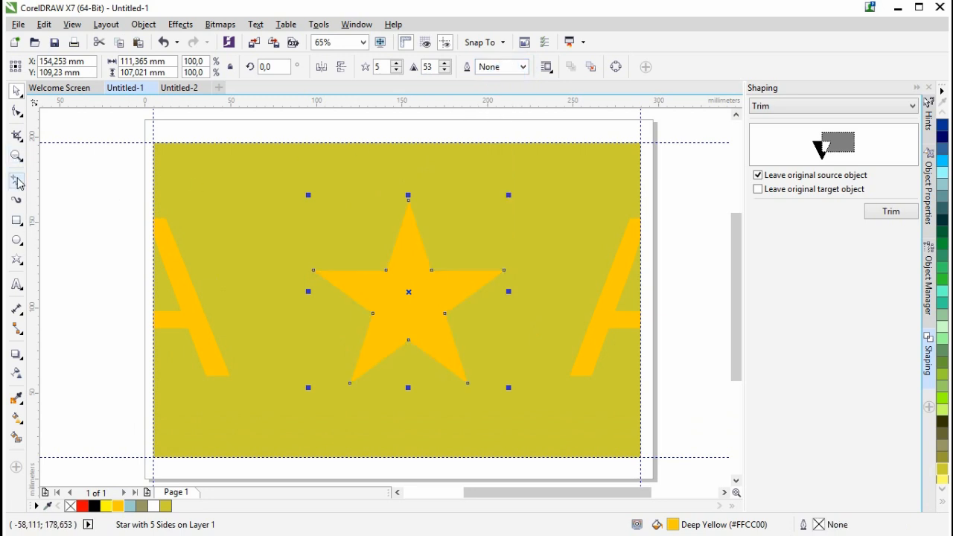
{"action": "left_click", "coordinate": [15, 113]}
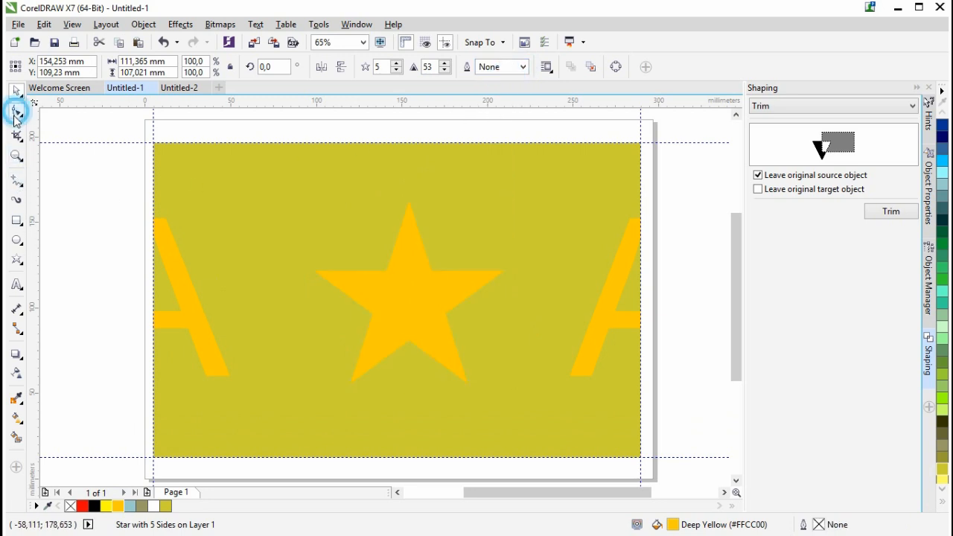
{"action": "right_click", "coordinate": [395, 235]}
{"action": "left_click", "coordinate": [398, 235]}
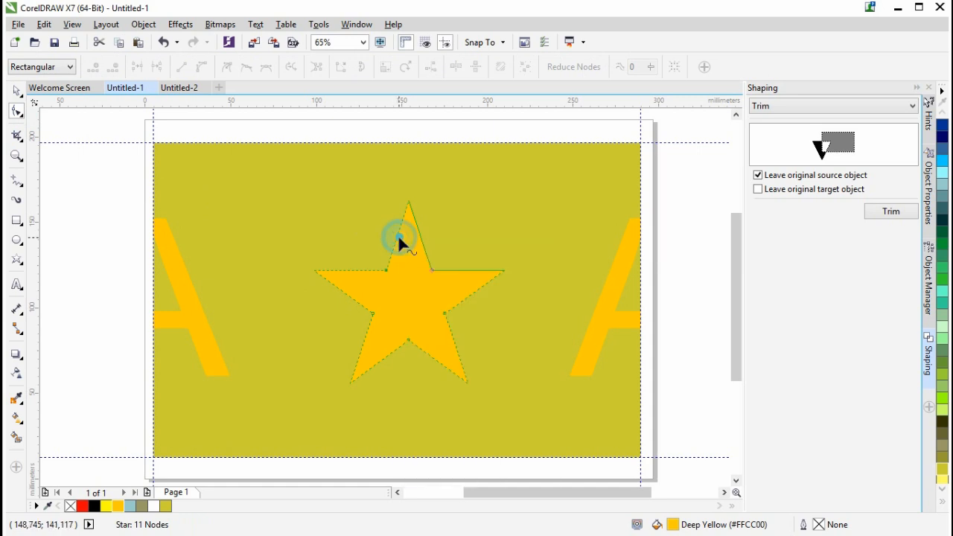
{"action": "right_click", "coordinate": [394, 235]}
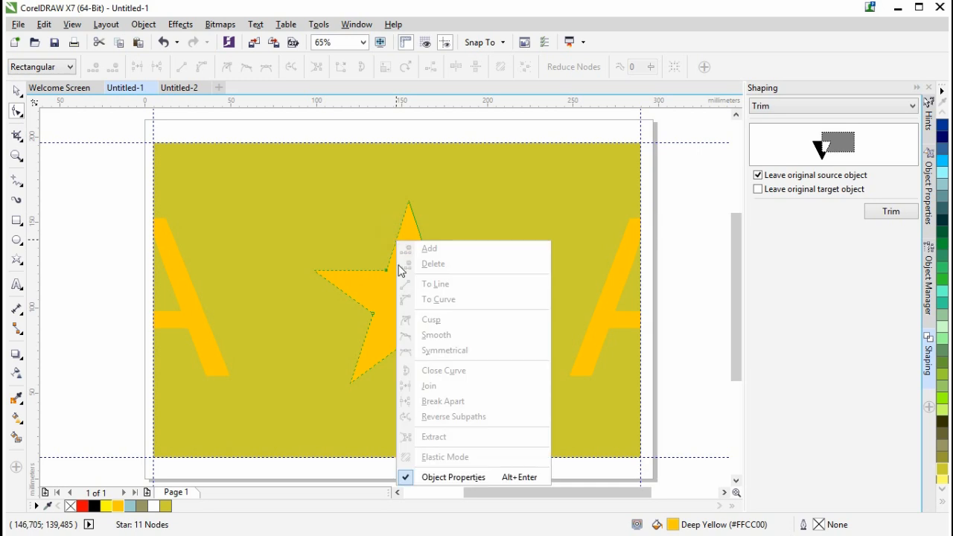
Pull the star's upper-left inner corner outward to widen its arms and try again to add a node beside the top tip
{"action": "left_click", "coordinate": [387, 268]}
{"action": "left_click_drag", "start_coordinate": [387, 270], "coordinate": [374, 254]}
{"action": "right_click", "coordinate": [393, 225]}
{"action": "left_click", "coordinate": [386, 236]}
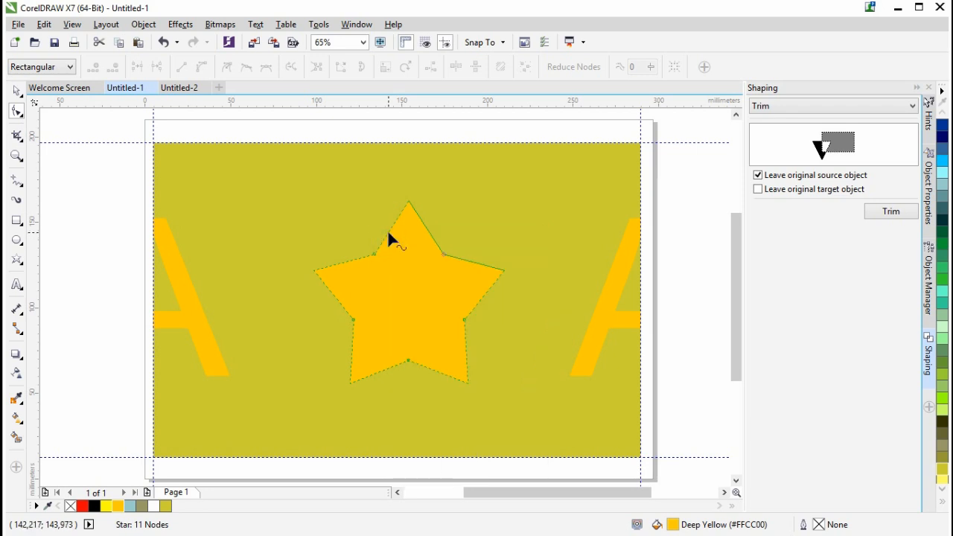
{"action": "right_click", "coordinate": [388, 232]}
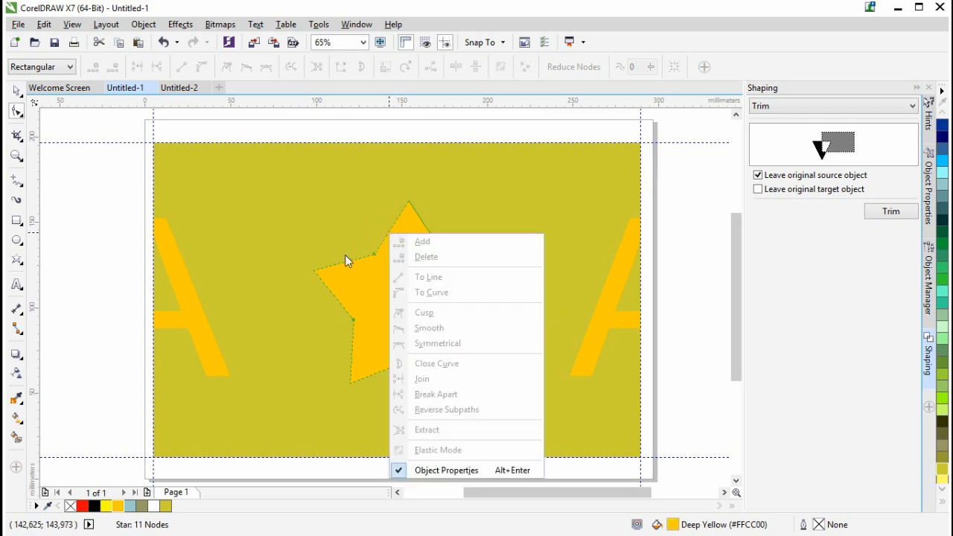
Undo the star's reshaping, formatting and placement back until the star itself is removed
{"action": "left_click", "coordinate": [164, 42]}
{"action": "left_click", "coordinate": [164, 43]}
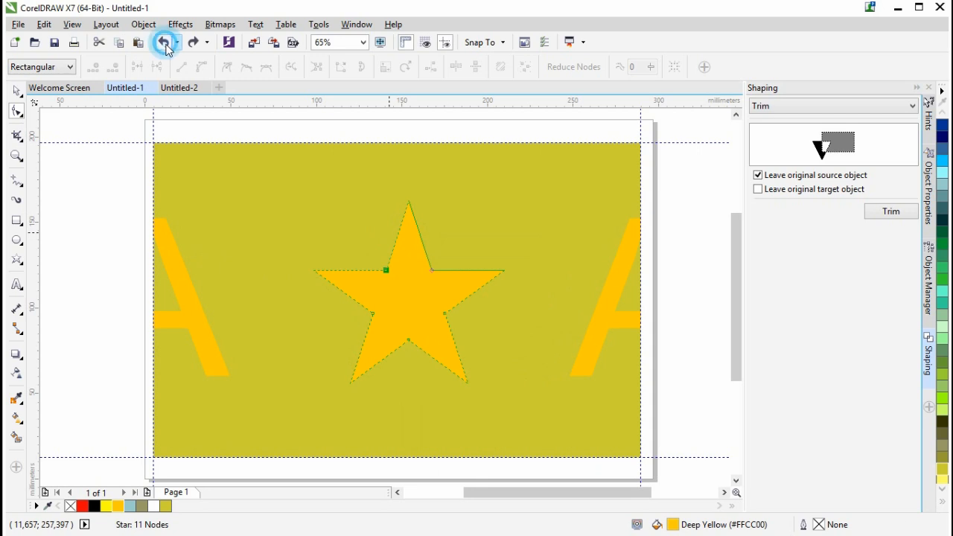
{"action": "left_click", "coordinate": [163, 42]}
{"action": "left_click", "coordinate": [164, 42]}
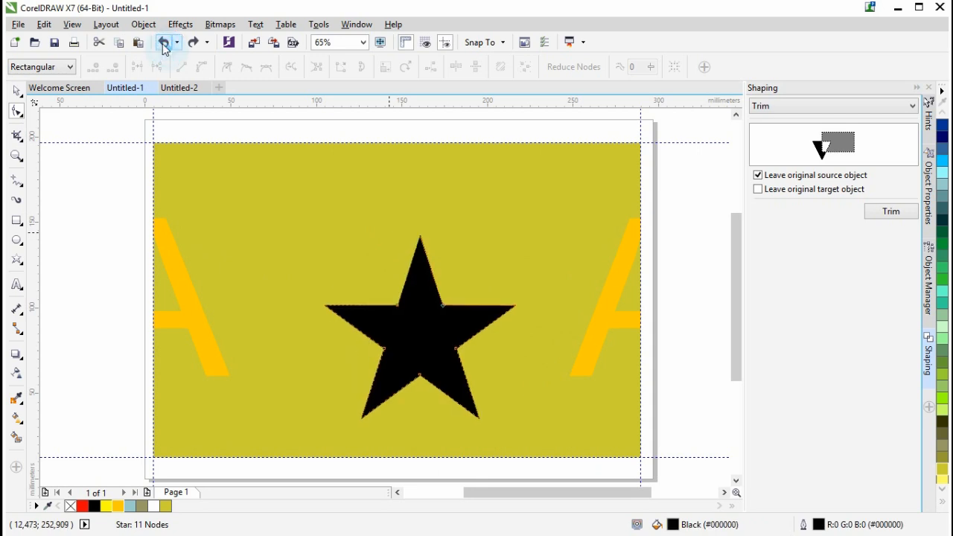
{"action": "left_click", "coordinate": [163, 42]}
Draw a five-sided polygon about 106 x 100 mm, centre it at about X 152 mm, Y 109 mm, and fill it with Deep Yellow
{"action": "left_click", "coordinate": [16, 259]}
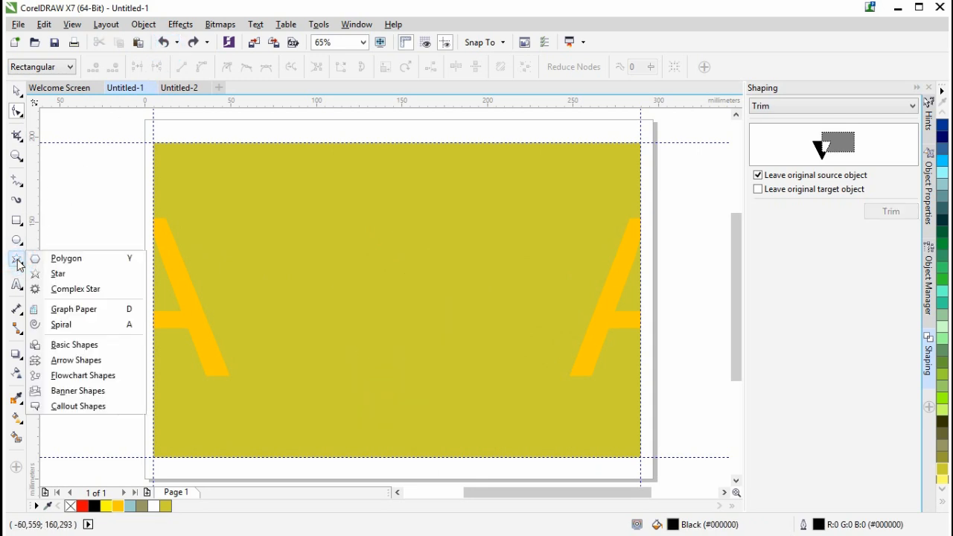
{"action": "left_click", "coordinate": [59, 258]}
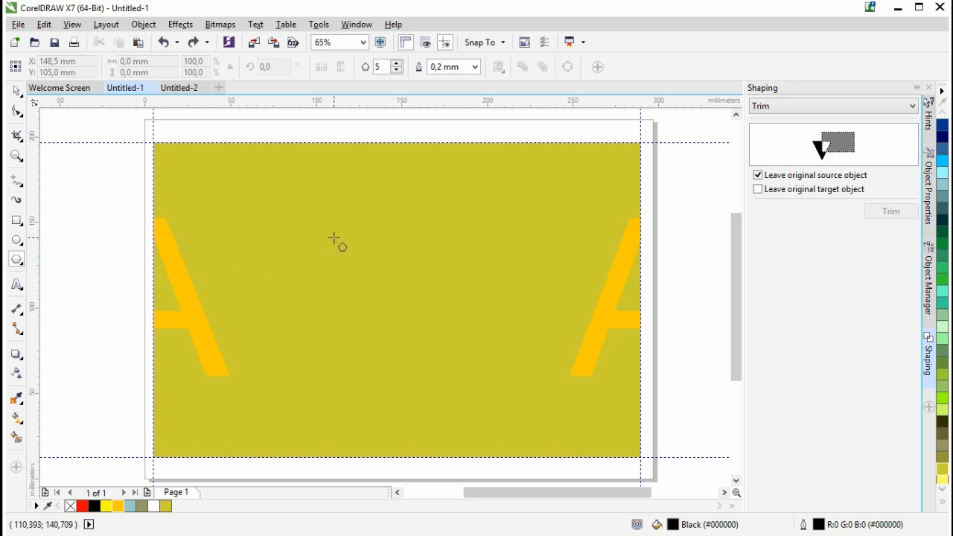
{"action": "left_click_drag", "start_coordinate": [316, 217], "coordinate": [507, 397]}
{"action": "left_click_drag", "start_coordinate": [413, 308], "coordinate": [407, 294]}
{"action": "left_click", "coordinate": [118, 506]}
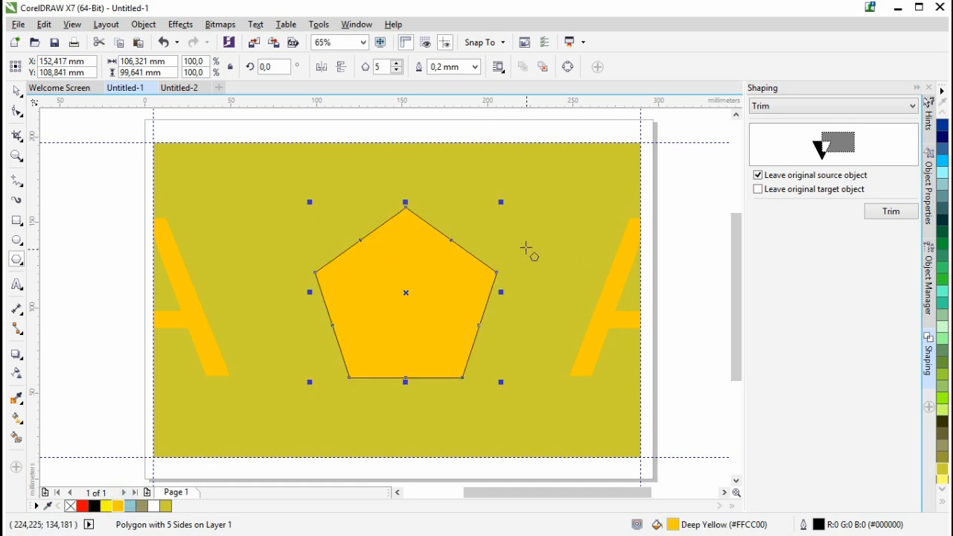
Remove the pentagon's outline and deselect it
{"action": "left_click", "coordinate": [474, 71]}
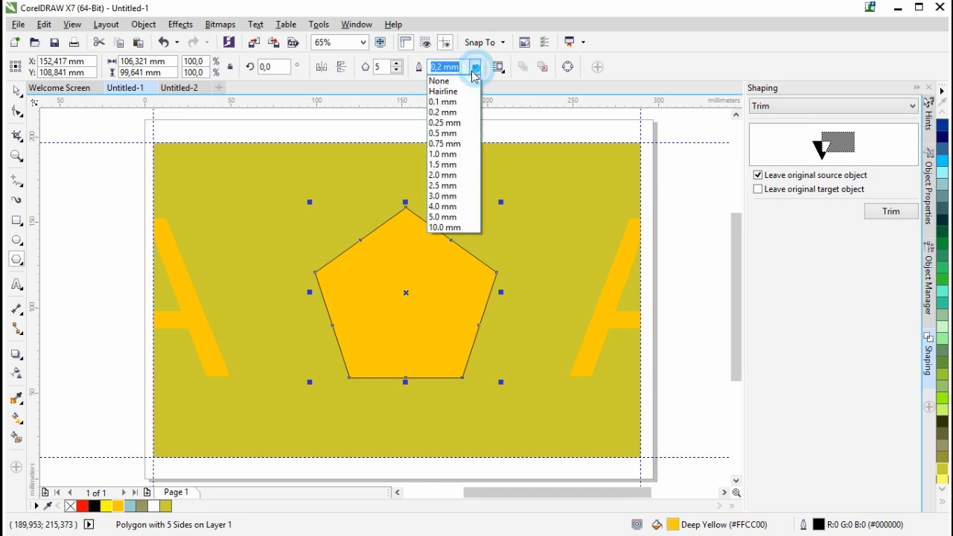
{"action": "left_click", "coordinate": [862, 60]}
{"action": "left_click", "coordinate": [944, 115]}
{"action": "left_click", "coordinate": [942, 90]}
{"action": "left_click", "coordinate": [942, 91]}
{"action": "left_click", "coordinate": [943, 104]}
{"action": "left_click", "coordinate": [943, 115]}
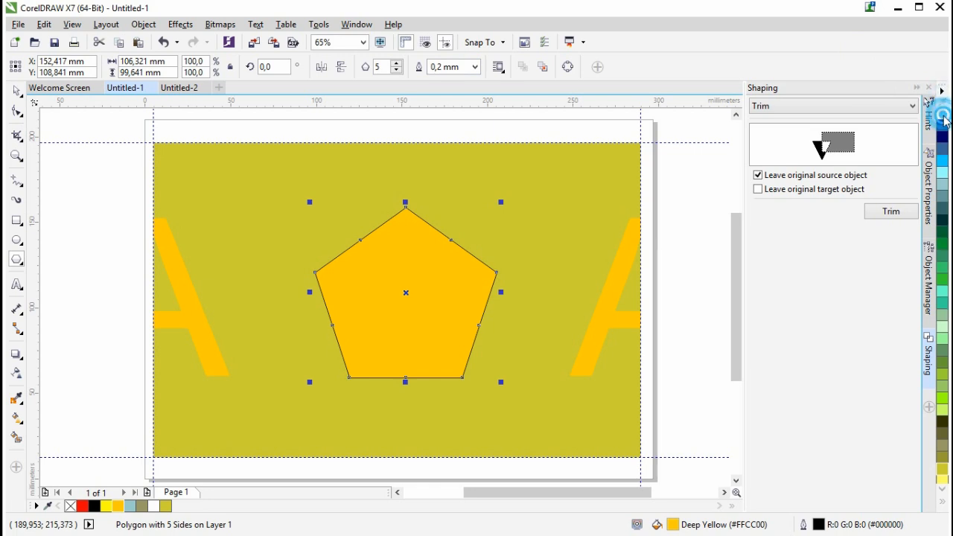
{"action": "left_click", "coordinate": [942, 489]}
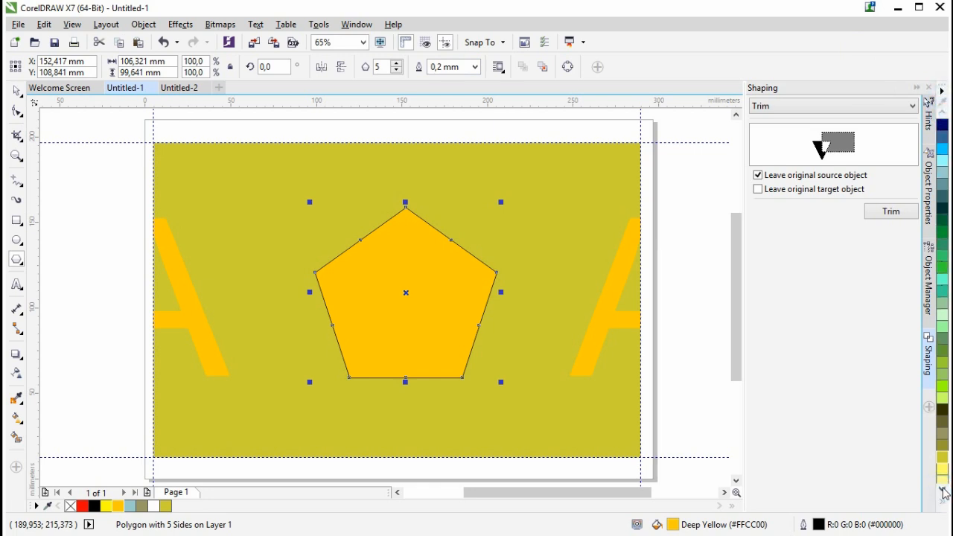
{"action": "left_click", "coordinate": [944, 493]}
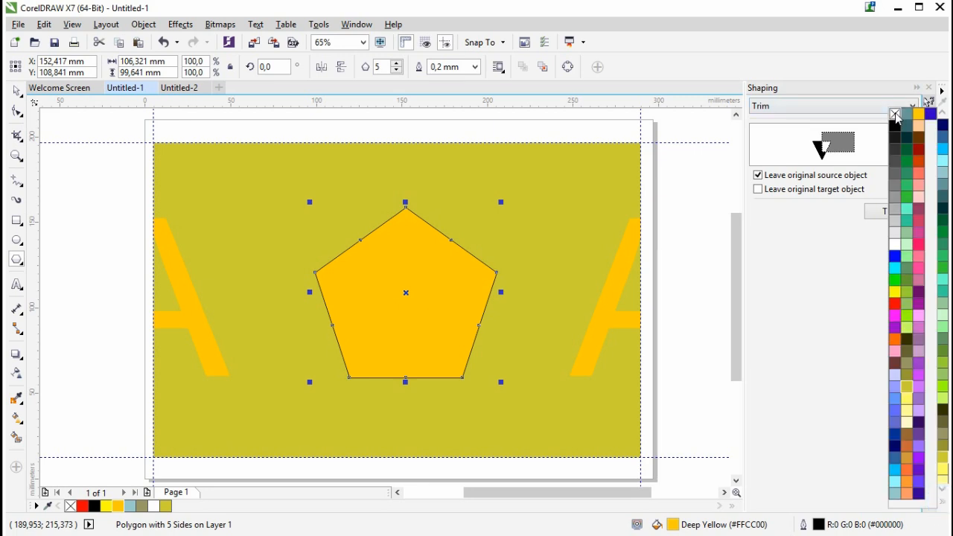
{"action": "right_click", "coordinate": [896, 115]}
{"action": "left_click", "coordinate": [17, 93]}
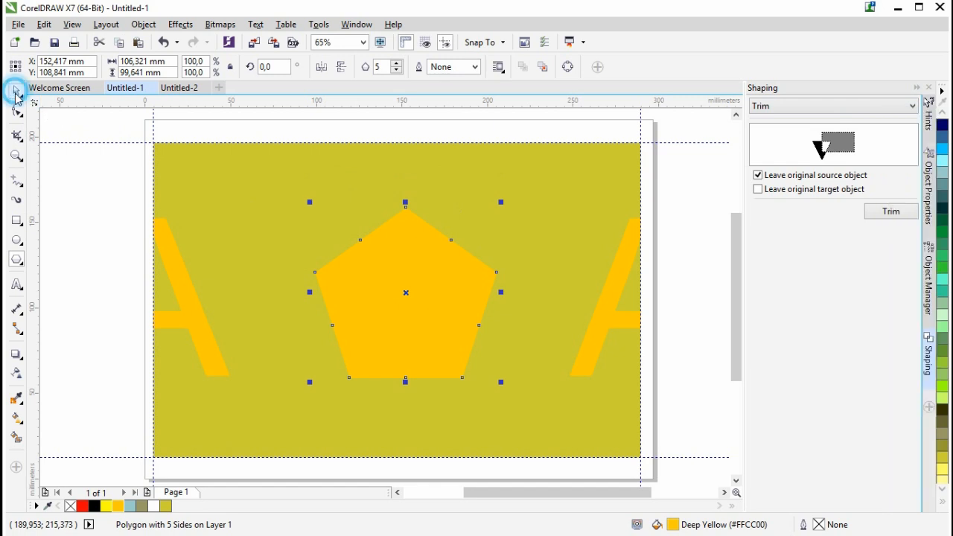
{"action": "left_click", "coordinate": [98, 223]}
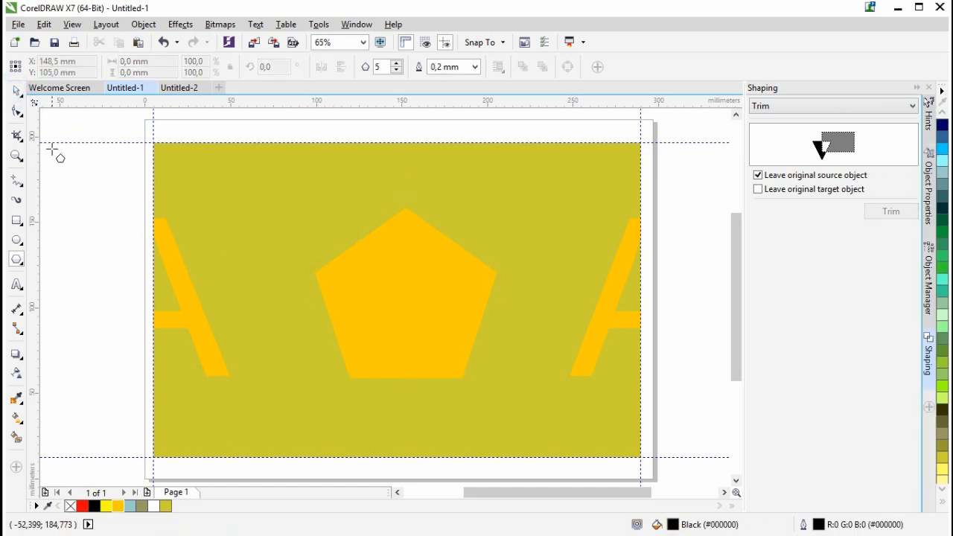
Reshape the pentagon into a blunt five-pointed star by pulling its upper-left mid-edge node inward
{"action": "left_click", "coordinate": [17, 91]}
{"action": "double_click", "coordinate": [398, 306]}
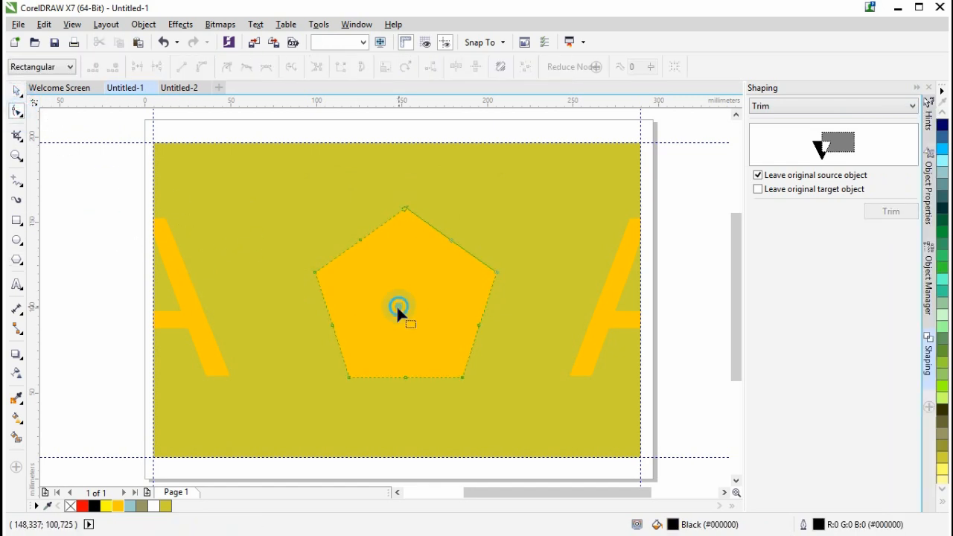
{"action": "left_click_drag", "start_coordinate": [360, 236], "coordinate": [369, 253]}
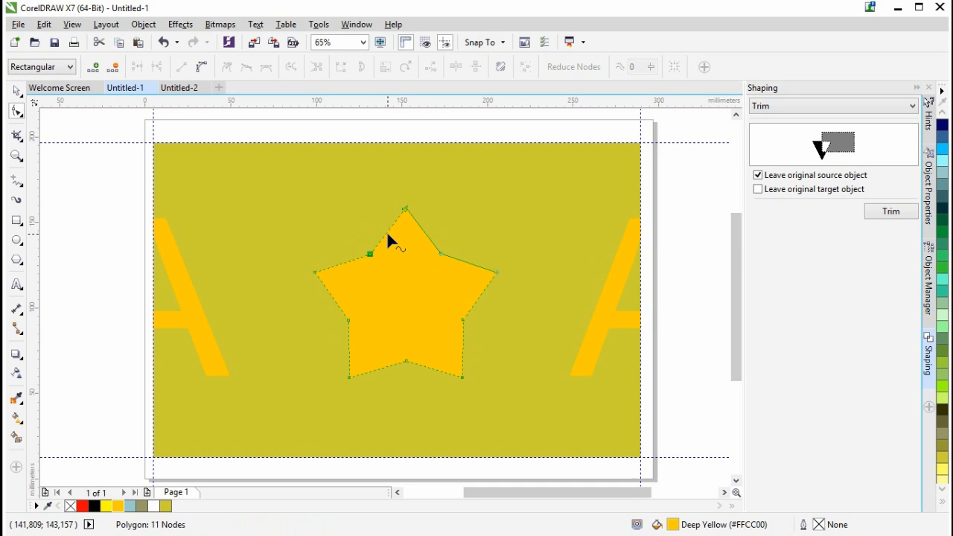
Add a node on the edge left of the shape's top tip and pull it outward to the left
{"action": "right_click", "coordinate": [388, 228]}
{"action": "left_click", "coordinate": [402, 237]}
{"action": "left_click_drag", "start_coordinate": [388, 228], "coordinate": [363, 223]}
Add a node on the edge right of the top tip, pull it outward, and extend the left tip to form five angular petals
{"action": "left_click", "coordinate": [425, 233]}
{"action": "right_click", "coordinate": [426, 232]}
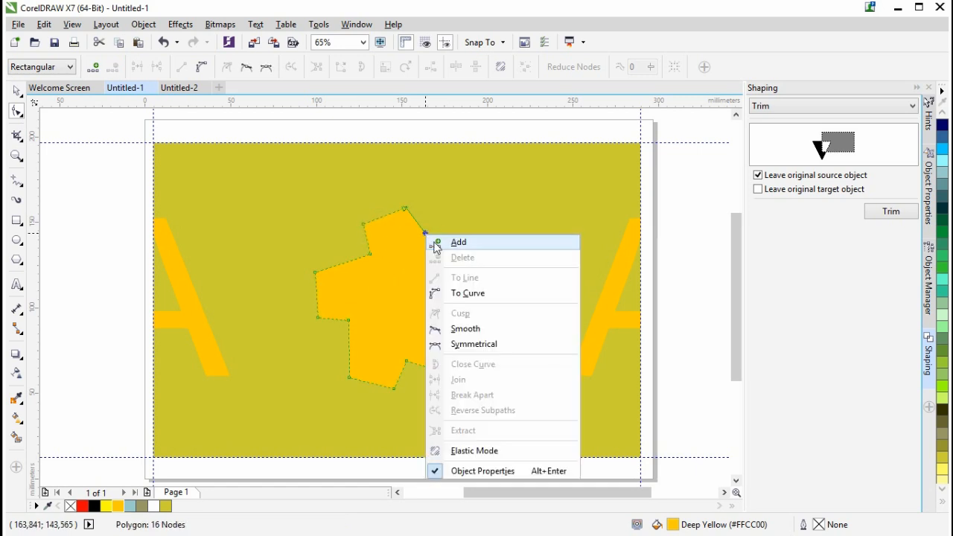
{"action": "left_click", "coordinate": [438, 243]}
{"action": "left_click_drag", "start_coordinate": [428, 233], "coordinate": [446, 216]}
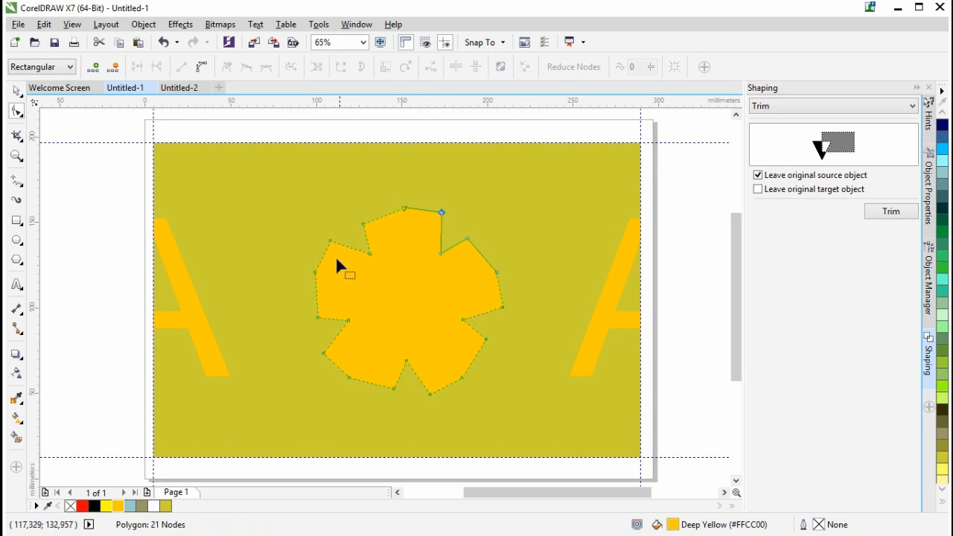
{"action": "left_click_drag", "start_coordinate": [315, 273], "coordinate": [296, 272]}
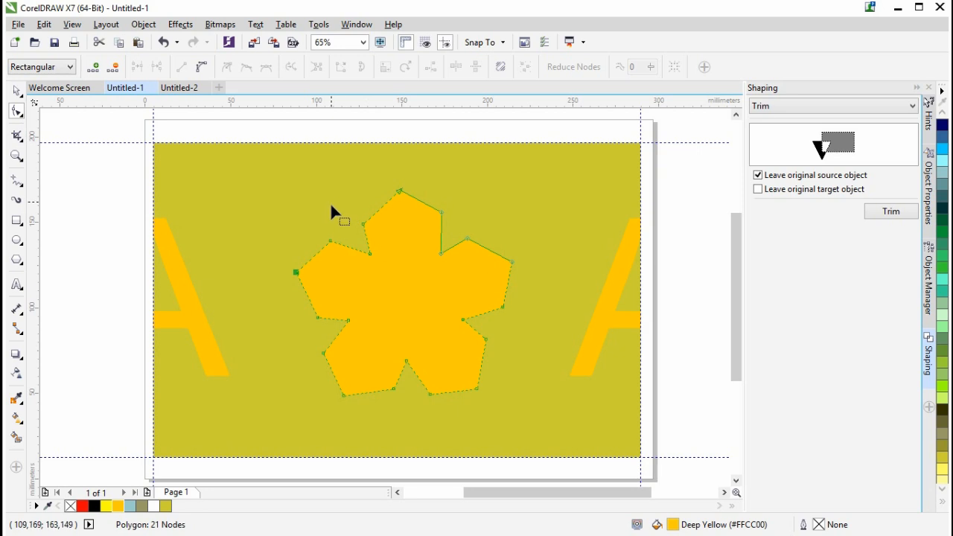
Try converting the outer edge of the upper-left petal to a curve and bending it, and undo the change
{"action": "left_click", "coordinate": [313, 252]}
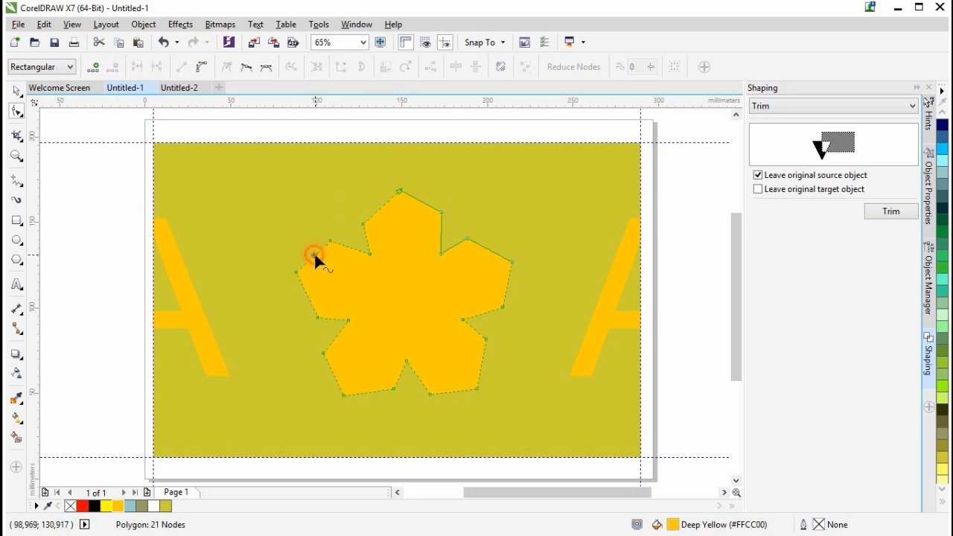
{"action": "right_click", "coordinate": [314, 252]}
{"action": "left_click", "coordinate": [370, 315]}
{"action": "mouse_move", "coordinate": [316, 255]}
{"action": "left_mouse_down"}
{"action": "mouse_move", "coordinate": [308, 243]}
{"action": "mouse_move", "coordinate": [323, 266]}
{"action": "left_mouse_up"}
{"action": "left_click", "coordinate": [163, 42]}
{"action": "left_click", "coordinate": [163, 43]}
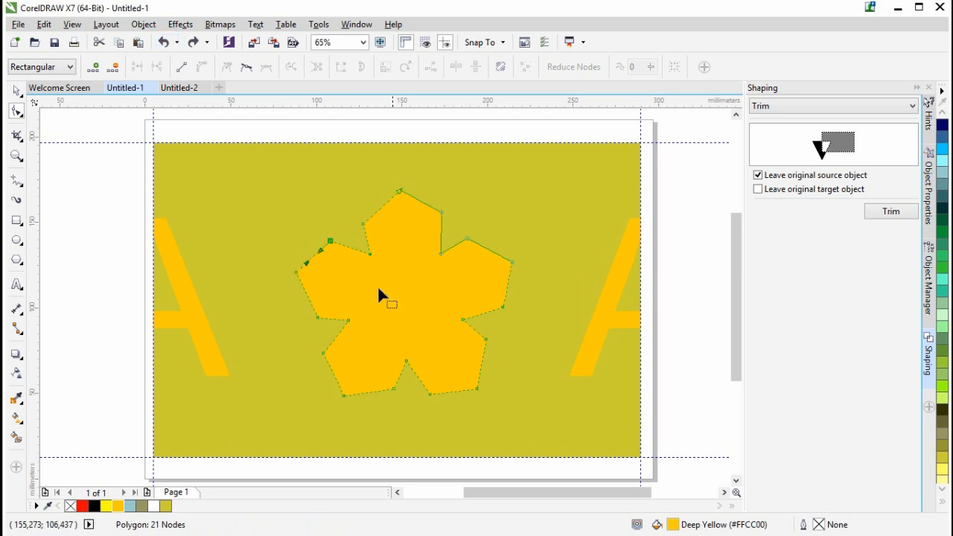
Draw a circle about 40 mm across in the middle of the flower, centred at about X 152 mm, Y 104 mm
{"action": "left_click", "coordinate": [16, 91]}
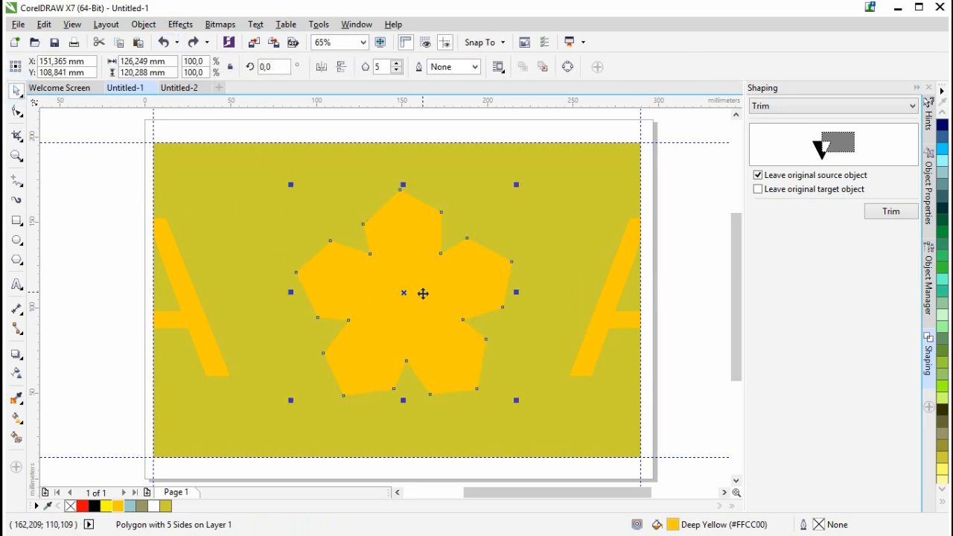
{"action": "left_click", "coordinate": [17, 240]}
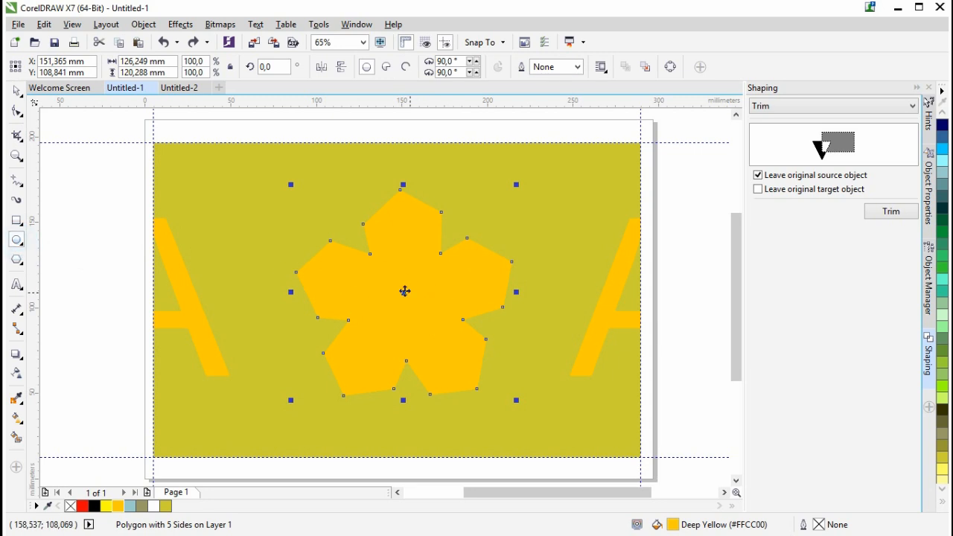
{"action": "mouse_move", "coordinate": [382, 273]}
{"action": "left_mouse_down"}
{"action": "mouse_move", "coordinate": [440, 340]}
{"action": "mouse_move", "coordinate": [447, 335]}
{"action": "left_mouse_up"}
{"action": "left_click_drag", "start_coordinate": [414, 306], "coordinate": [406, 302]}
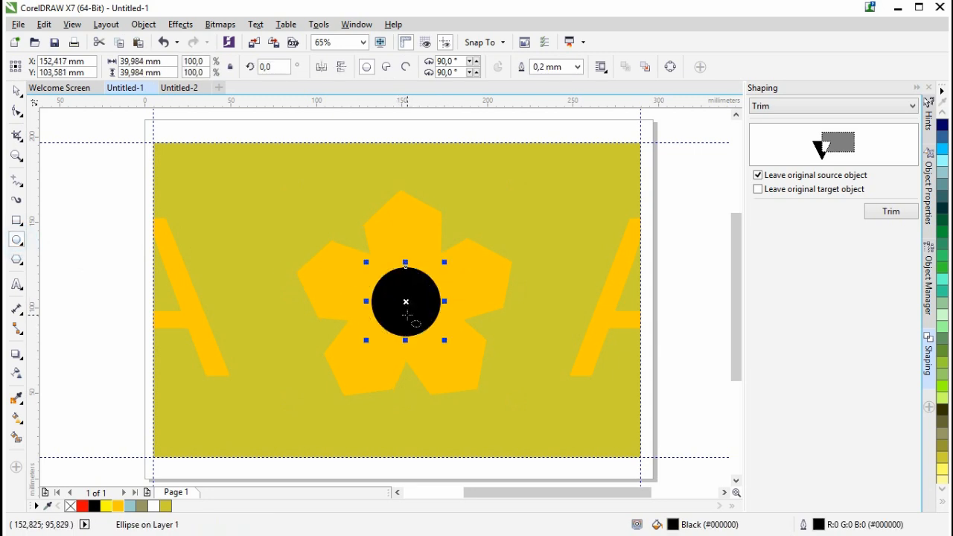
Fill the central circle with White and remove its outline
{"action": "left_click", "coordinate": [154, 506]}
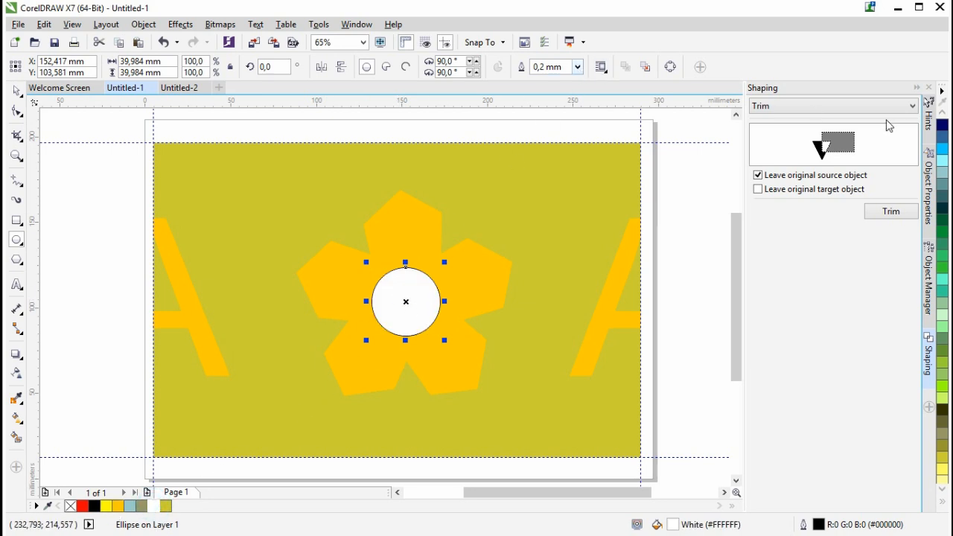
{"action": "left_click", "coordinate": [577, 67]}
{"action": "left_click", "coordinate": [559, 75]}
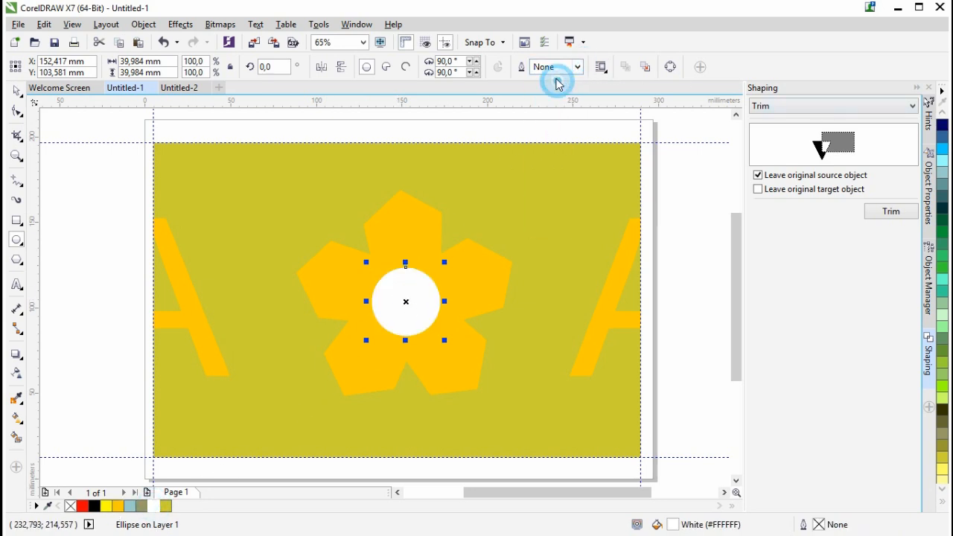
{"action": "left_click", "coordinate": [16, 90]}
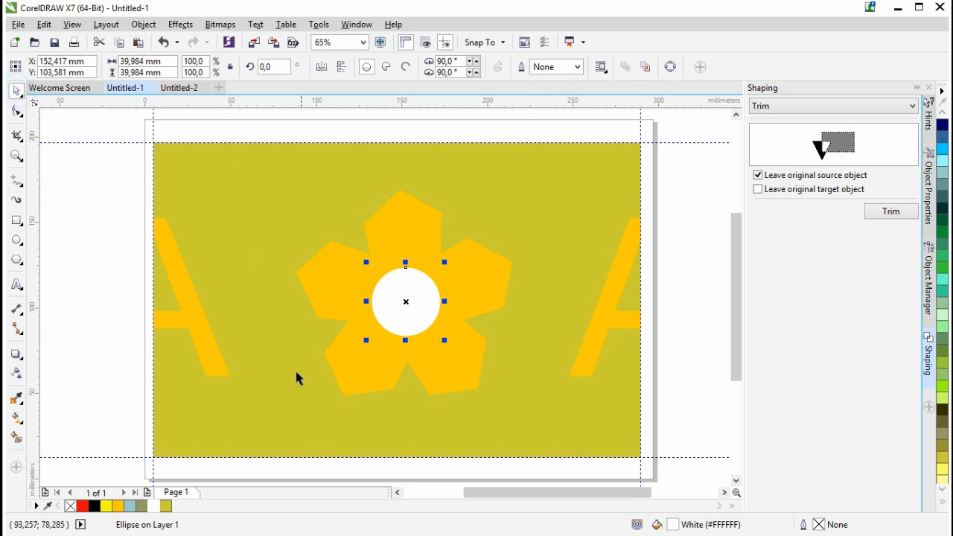
Try a lighter shade of Deep Yellow on the central circle, settle on a Yellow fill, and deselect the circle
{"action": "left_click", "coordinate": [118, 508]}
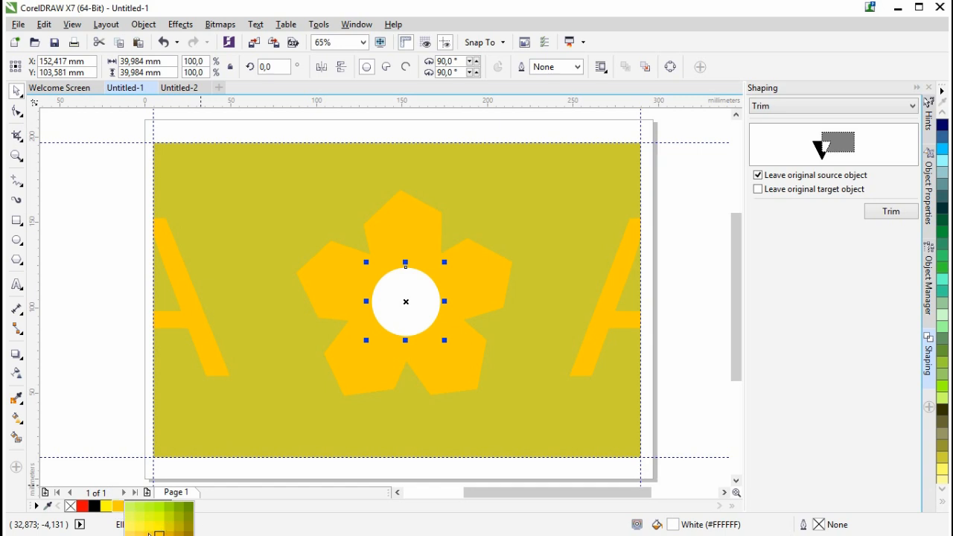
{"action": "left_click_drag", "start_coordinate": [149, 533], "coordinate": [151, 531]}
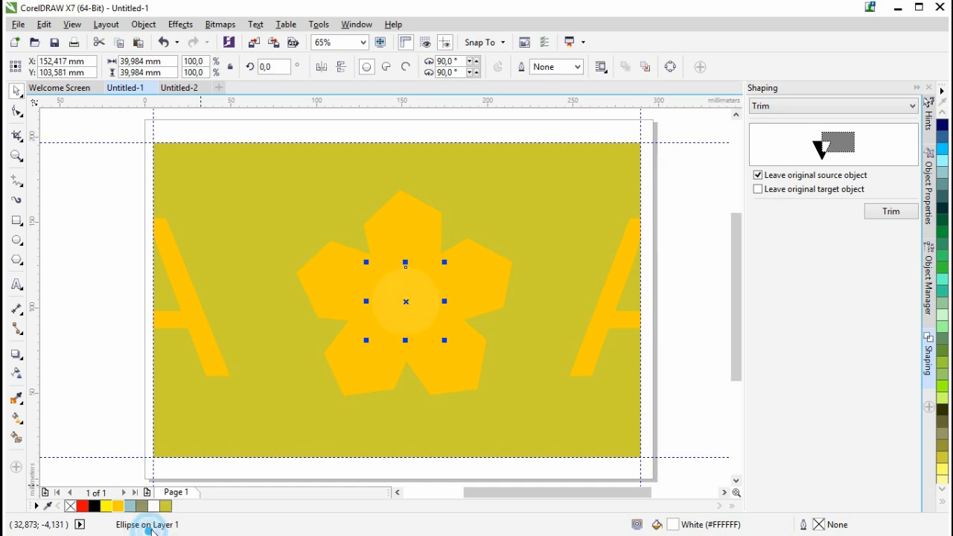
{"action": "left_click", "coordinate": [106, 506]}
{"action": "left_click", "coordinate": [15, 91]}
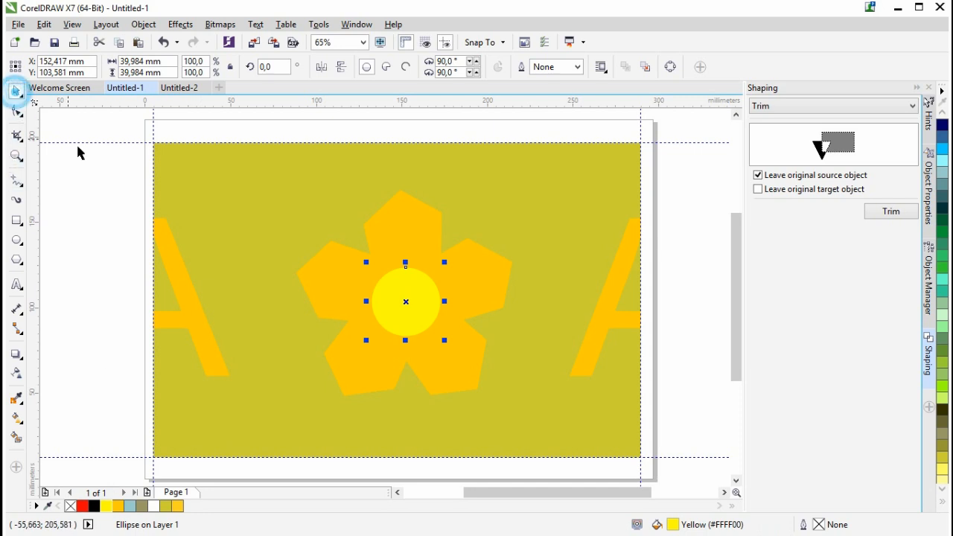
{"action": "left_click", "coordinate": [79, 153]}
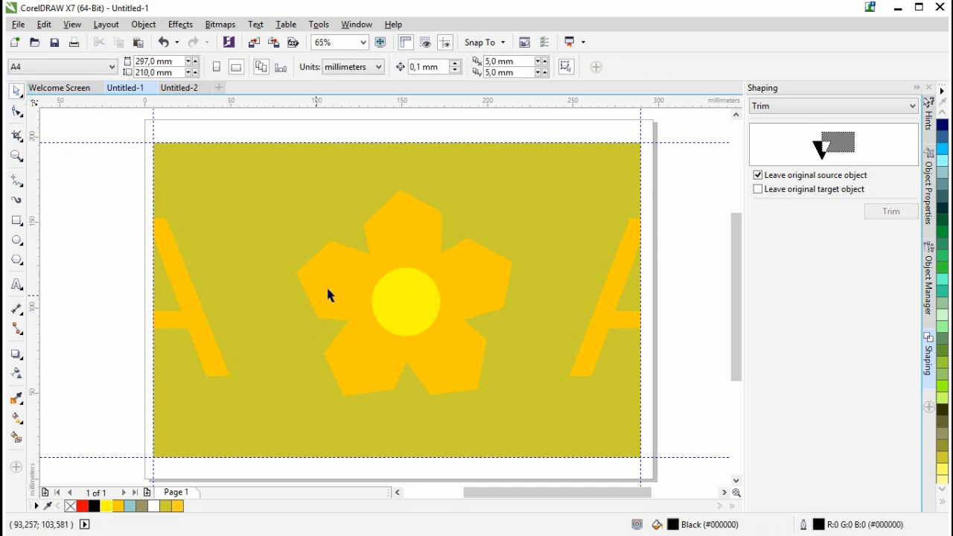
{"action": "scroll", "coordinate": [740, 267], "scroll_direction": "down", "scroll_amount": 1}
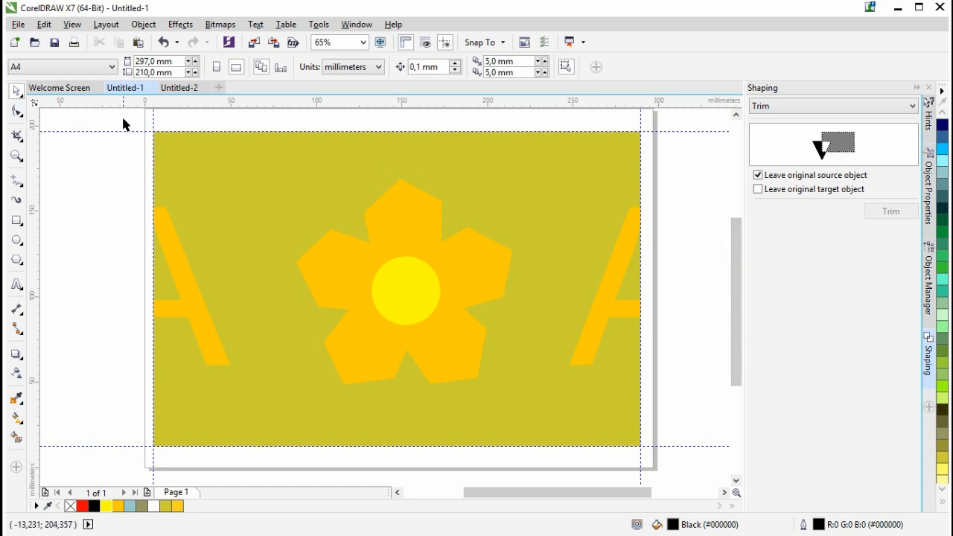
Create a Vector pattern fill from all the artwork, with the pattern area matching the banana-yellow rectangle exactly, and accept the area
{"action": "left_click_drag", "start_coordinate": [115, 118], "coordinate": [691, 469]}
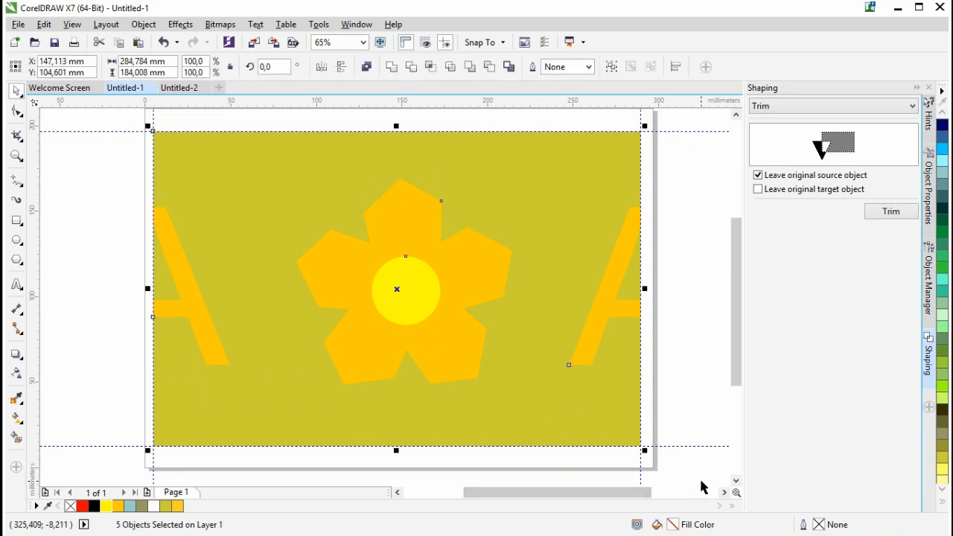
{"action": "left_click", "coordinate": [319, 25]}
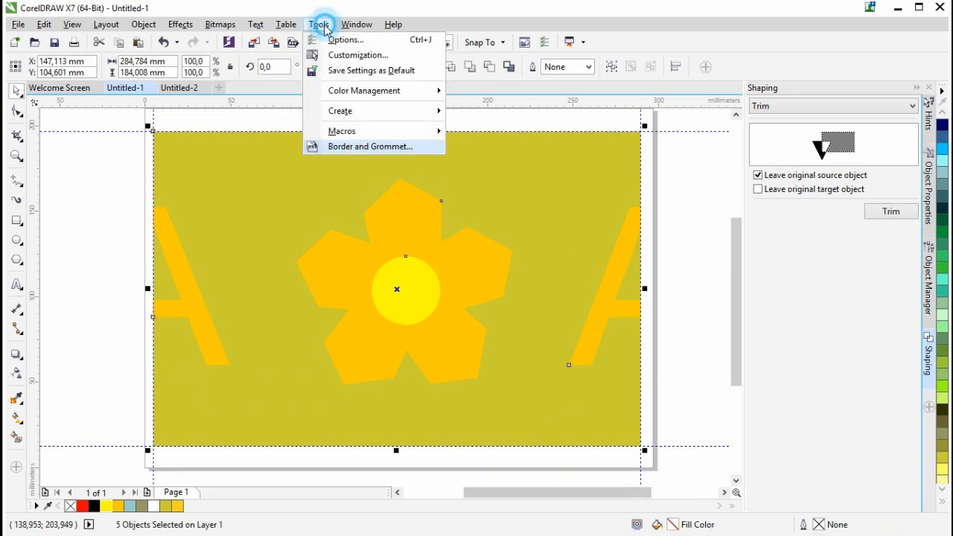
{"action": "mouse_move", "coordinate": [367, 115]}
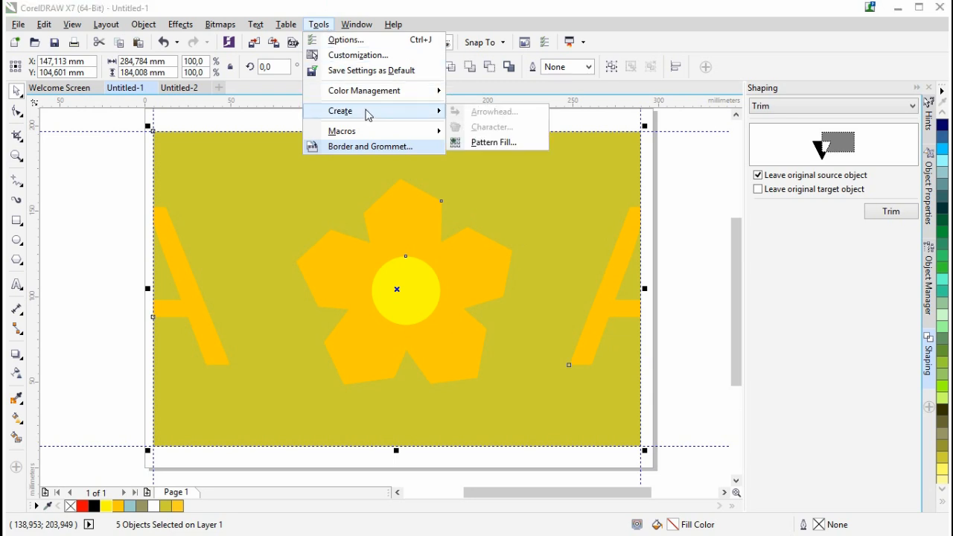
{"action": "left_click", "coordinate": [511, 142]}
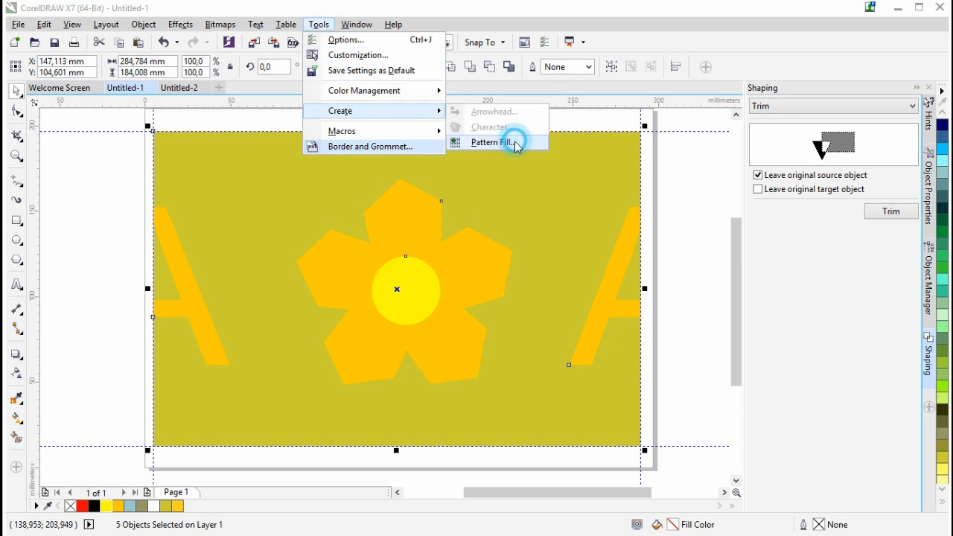
{"action": "left_click", "coordinate": [395, 231]}
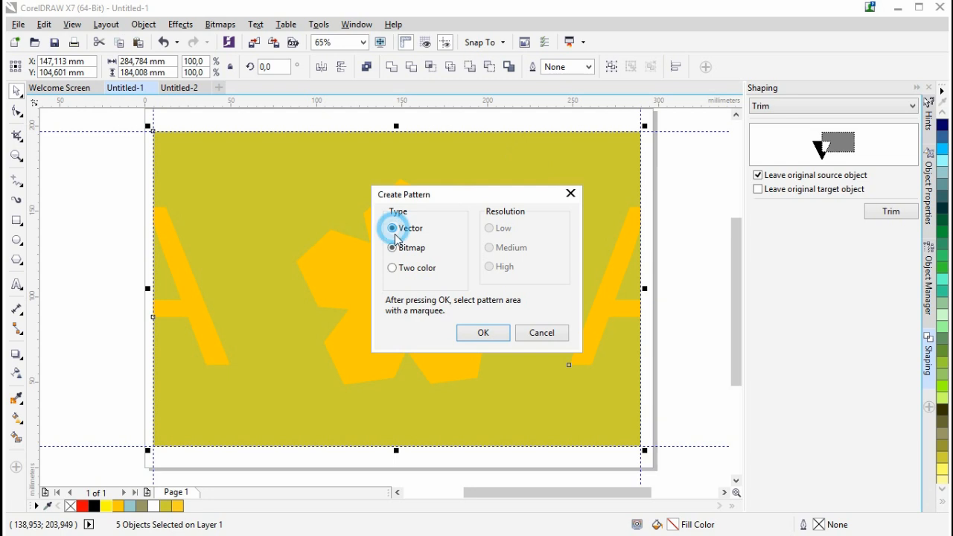
{"action": "left_click", "coordinate": [494, 334]}
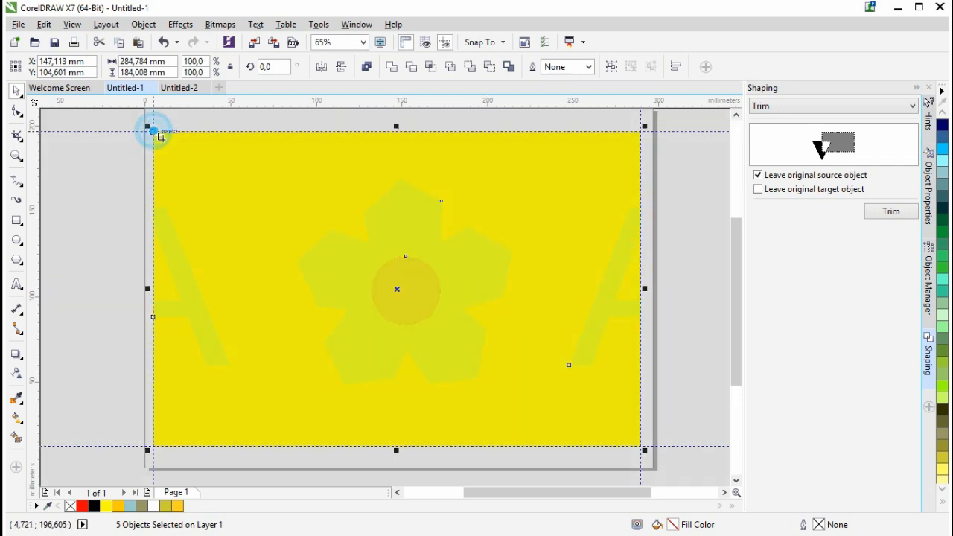
{"action": "left_click_drag", "start_coordinate": [154, 132], "coordinate": [641, 447]}
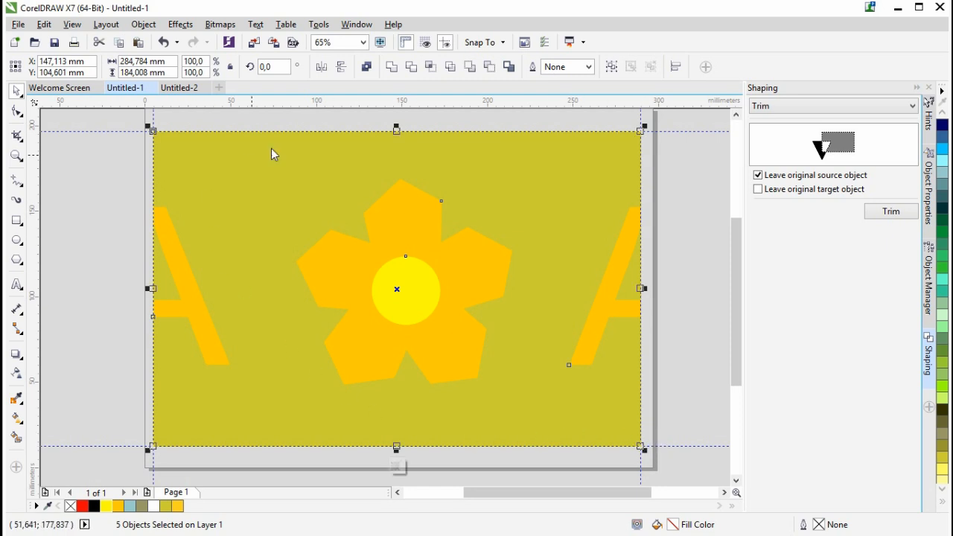
{"action": "left_click", "coordinate": [397, 467]}
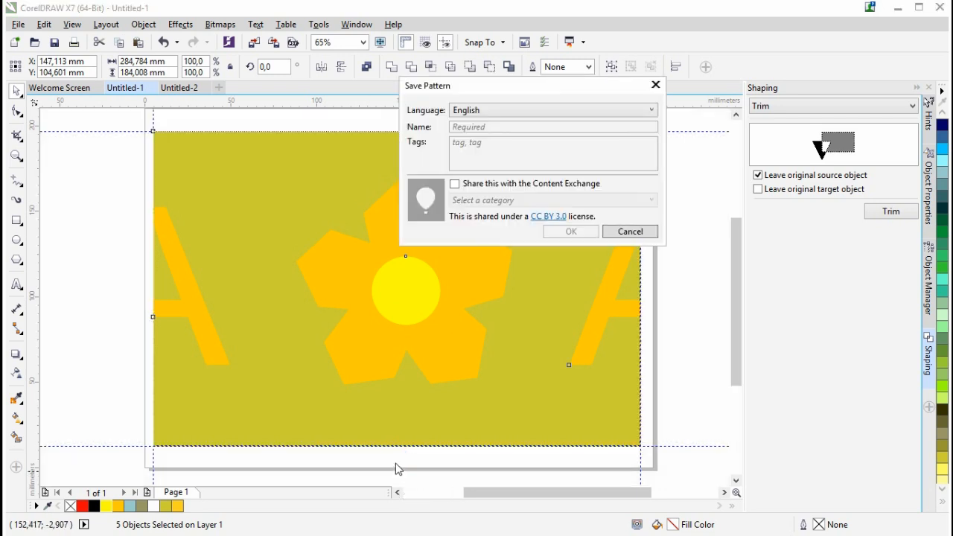
Save the pattern under the name A-FlowerPattern without tags, and deselect the artwork
{"action": "left_click_drag", "start_coordinate": [507, 85], "coordinate": [466, 123]}
{"action": "left_click", "coordinate": [451, 163]}
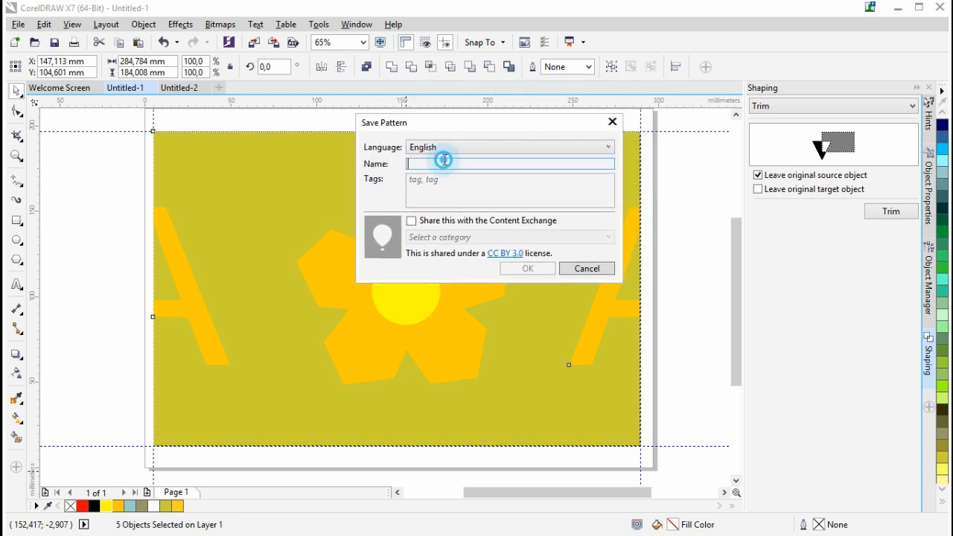
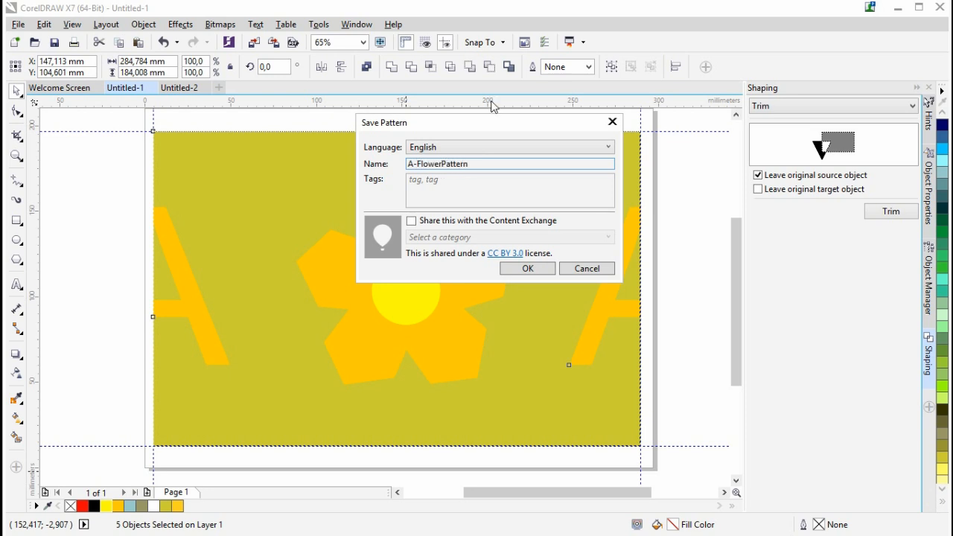
{"action": "left_click", "coordinate": [447, 179]}
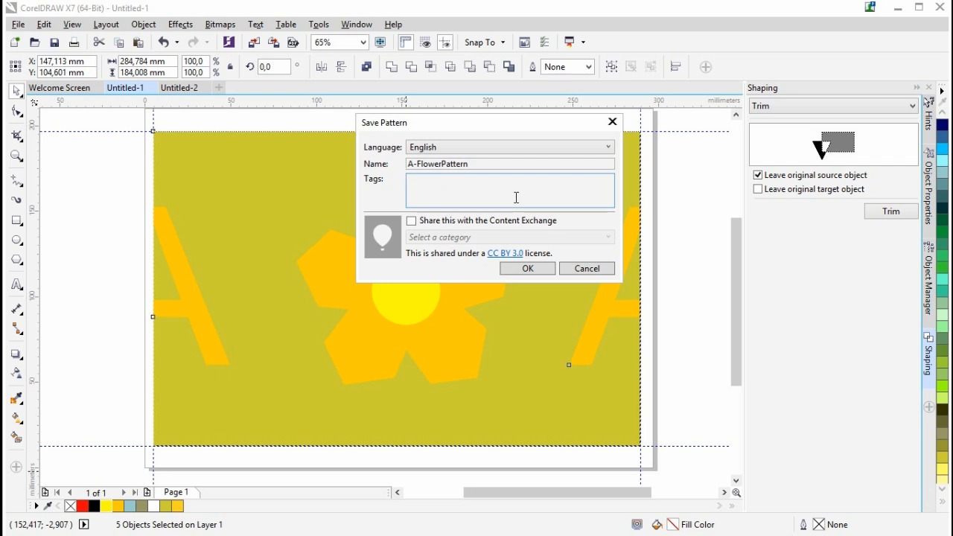
{"action": "left_click", "coordinate": [544, 271]}
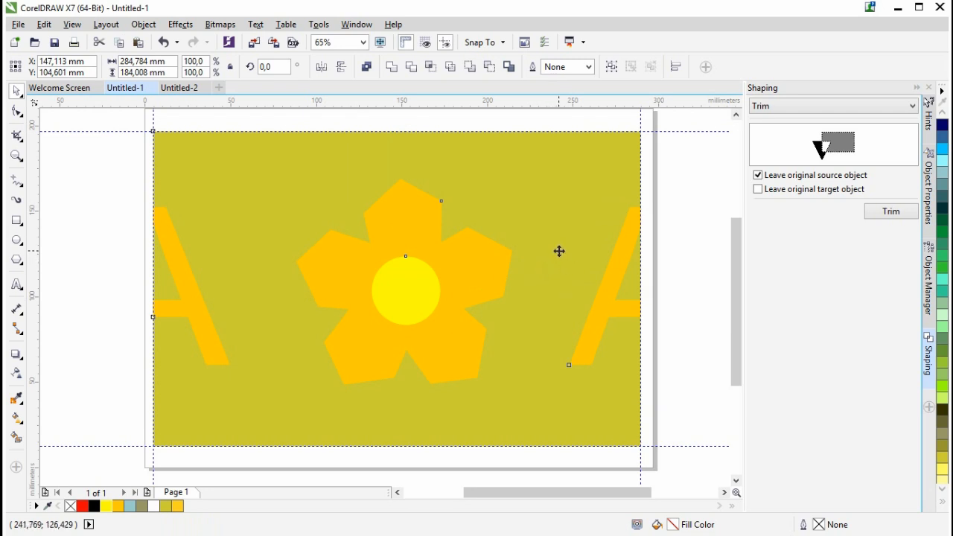
{"action": "left_click", "coordinate": [16, 91]}
{"action": "left_click", "coordinate": [82, 175]}
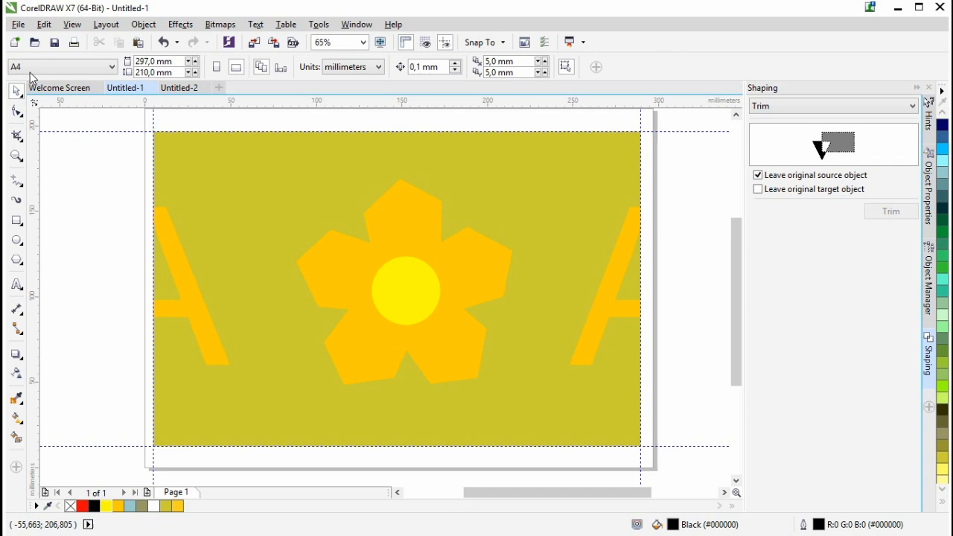
In the Untitled-2 document, move the large empty rectangle so its centre sits at about X 420.5 mm, Y 303.7 mm
{"action": "left_click", "coordinate": [190, 87]}
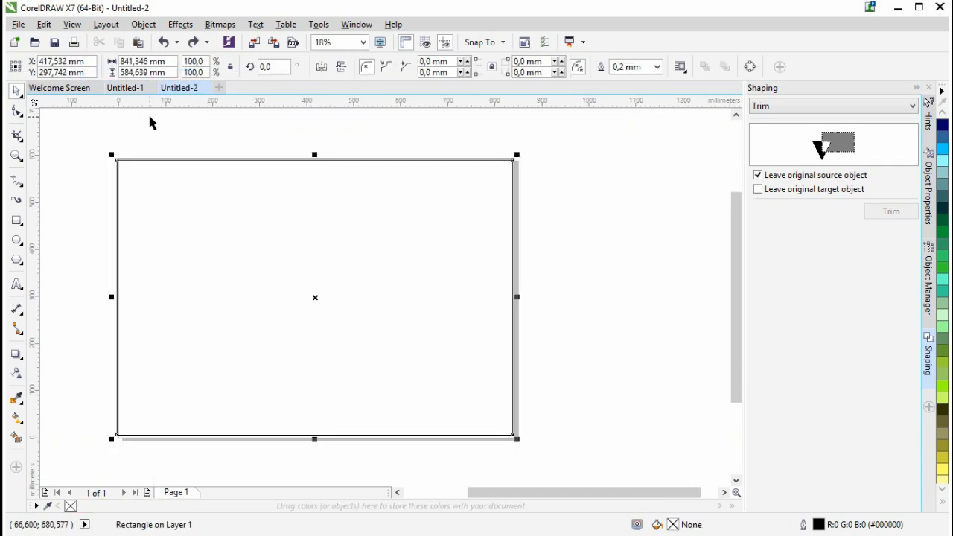
{"action": "left_click", "coordinate": [81, 178]}
{"action": "left_click_drag", "start_coordinate": [189, 206], "coordinate": [273, 182]}
{"action": "left_click_drag", "start_coordinate": [470, 229], "coordinate": [387, 250]}
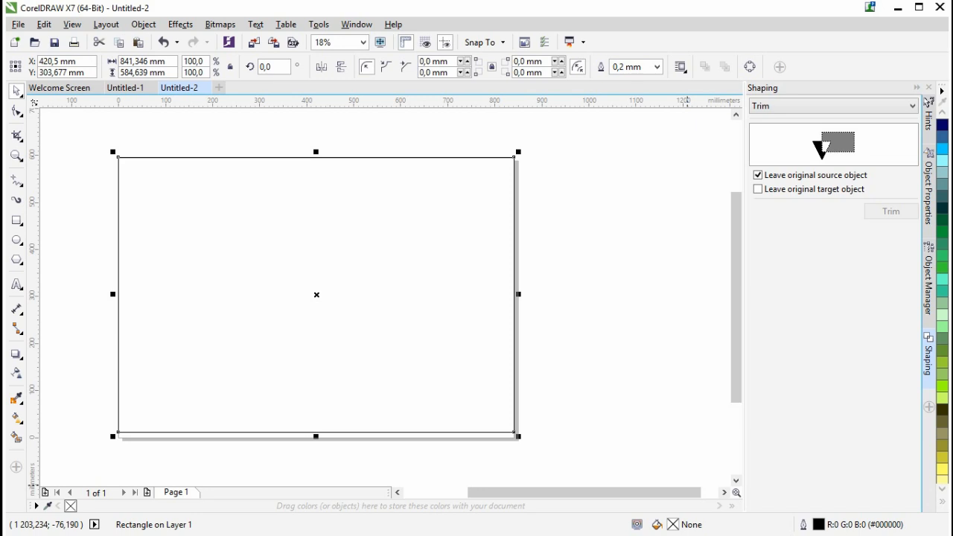
{"action": "double_click", "coordinate": [17, 156]}
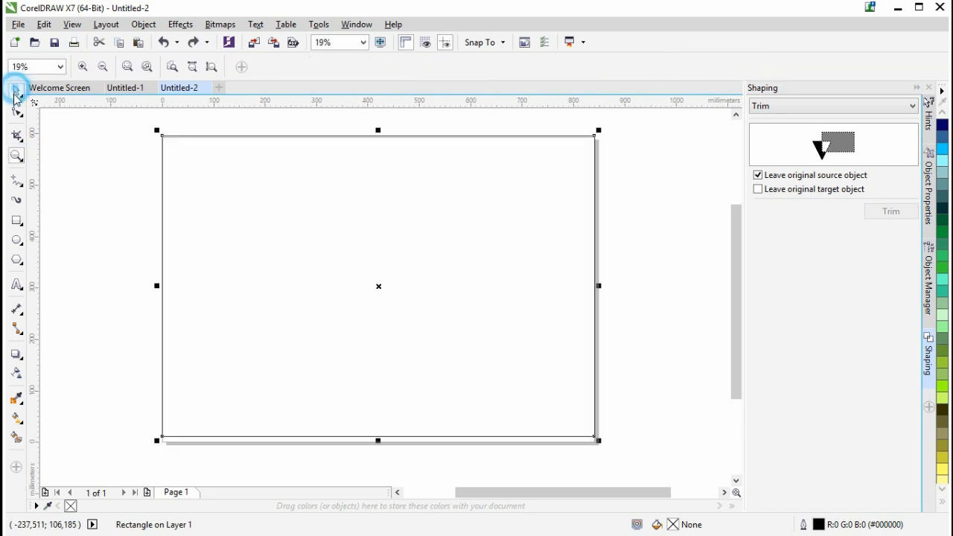
{"action": "left_click", "coordinate": [16, 91]}
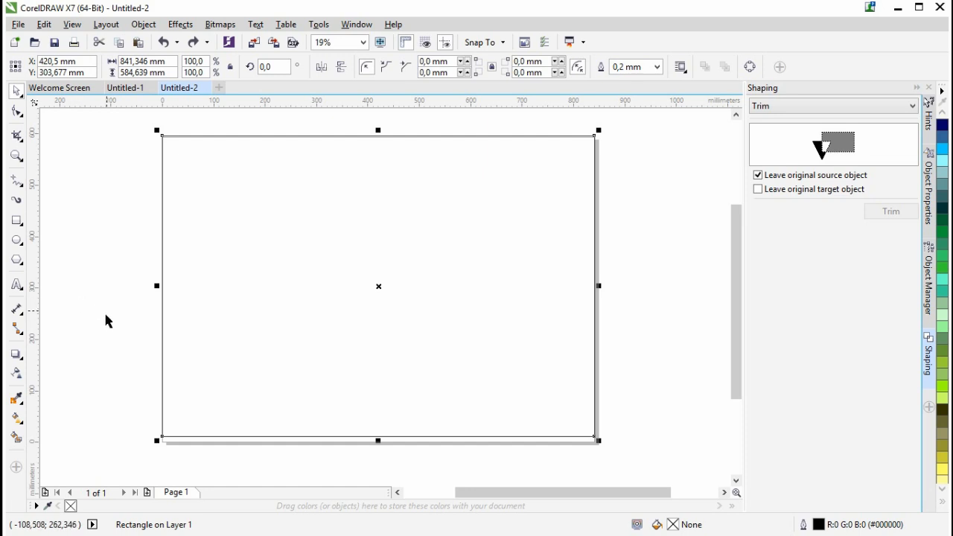
Use Interactive Fill to give the large rectangle a vector pattern fill with the flower and letter A pattern
{"action": "left_click", "coordinate": [20, 421]}
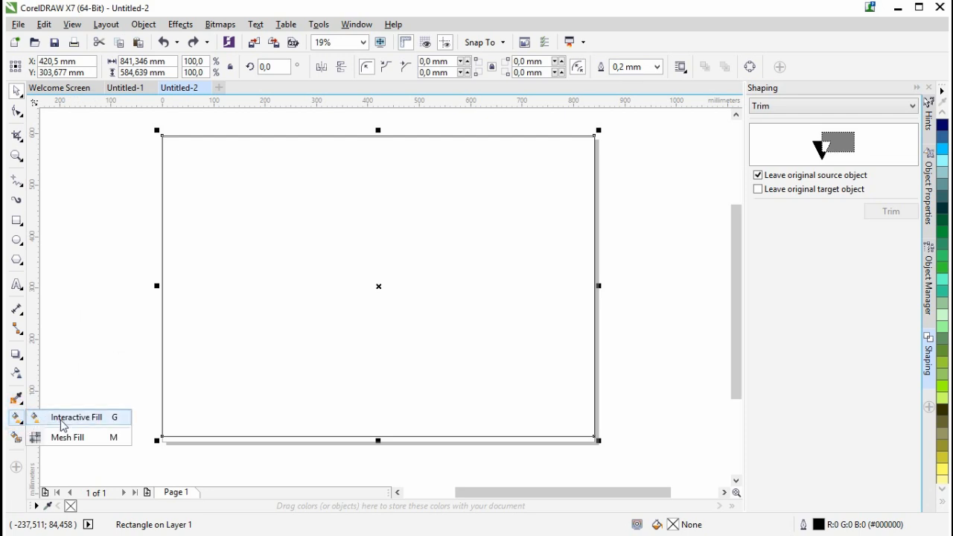
{"action": "left_click", "coordinate": [63, 419]}
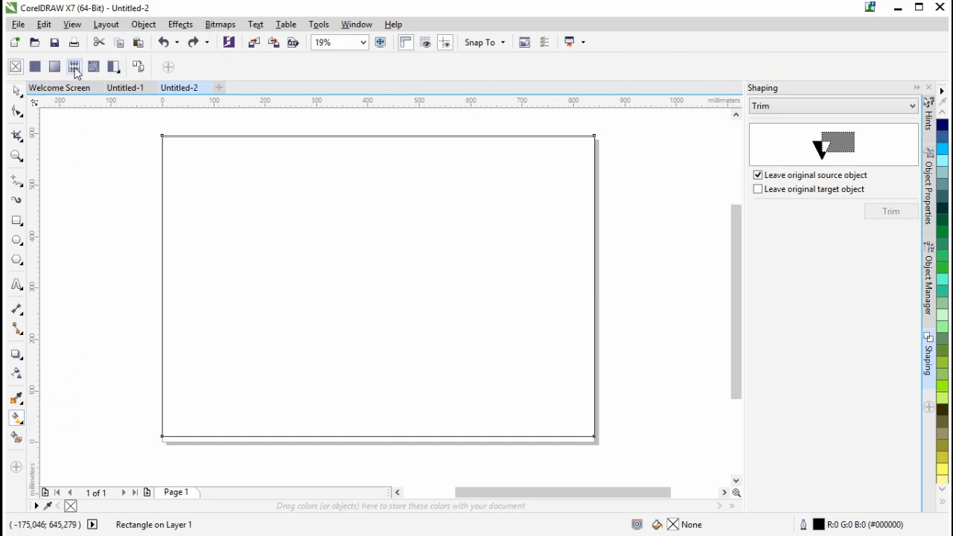
{"action": "left_click", "coordinate": [75, 68]}
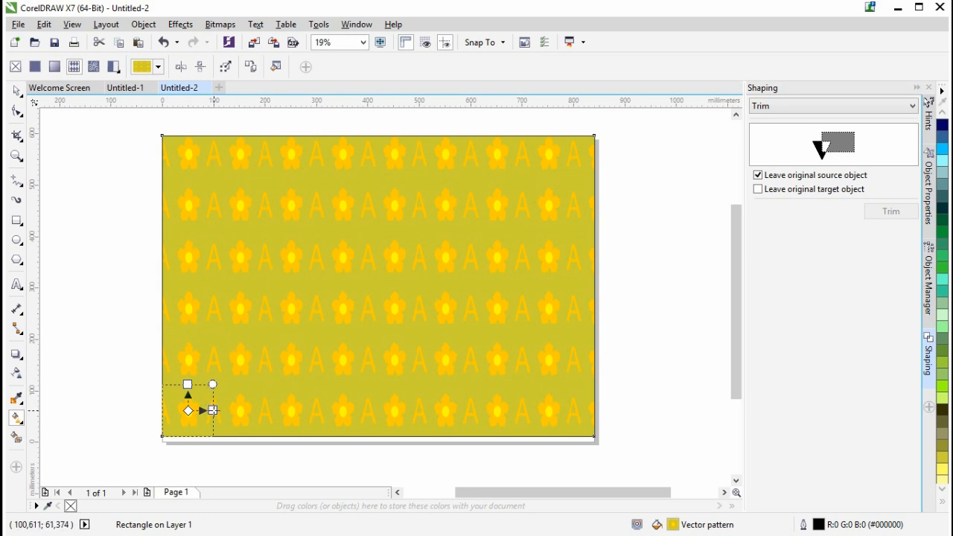
Enlarge the pattern tile in both width and height so the flowers and letters repeat at a larger size
{"action": "left_click_drag", "start_coordinate": [213, 410], "coordinate": [218, 411]}
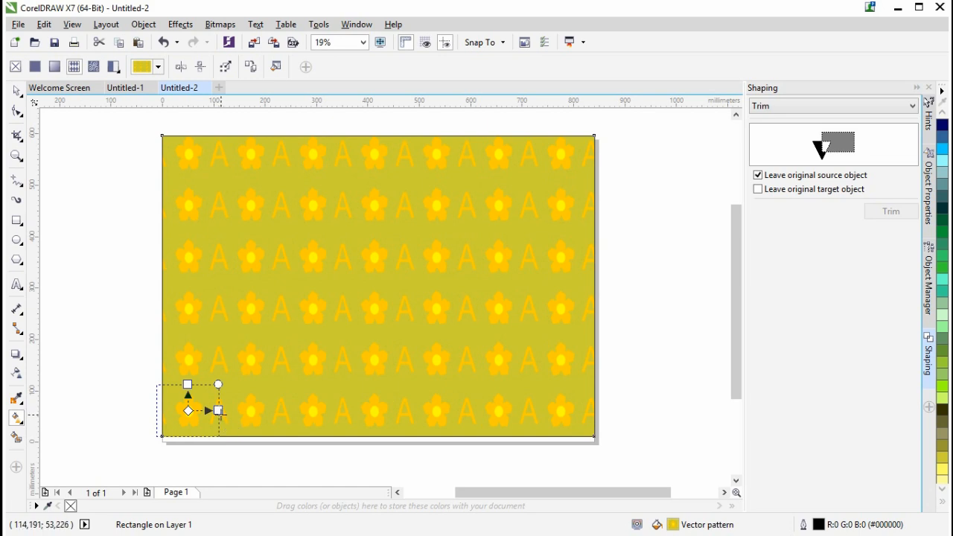
{"action": "left_click_drag", "start_coordinate": [218, 410], "coordinate": [233, 409]}
{"action": "left_click_drag", "start_coordinate": [233, 409], "coordinate": [236, 375]}
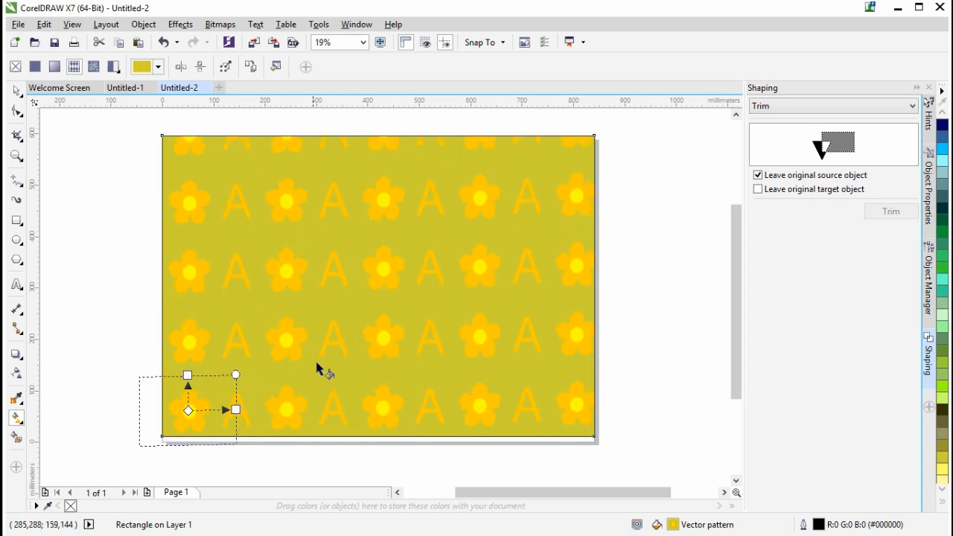
Examine the edges of a letter A in the pattern up close, including its apex, and return to the full page
{"action": "left_click", "coordinate": [16, 156]}
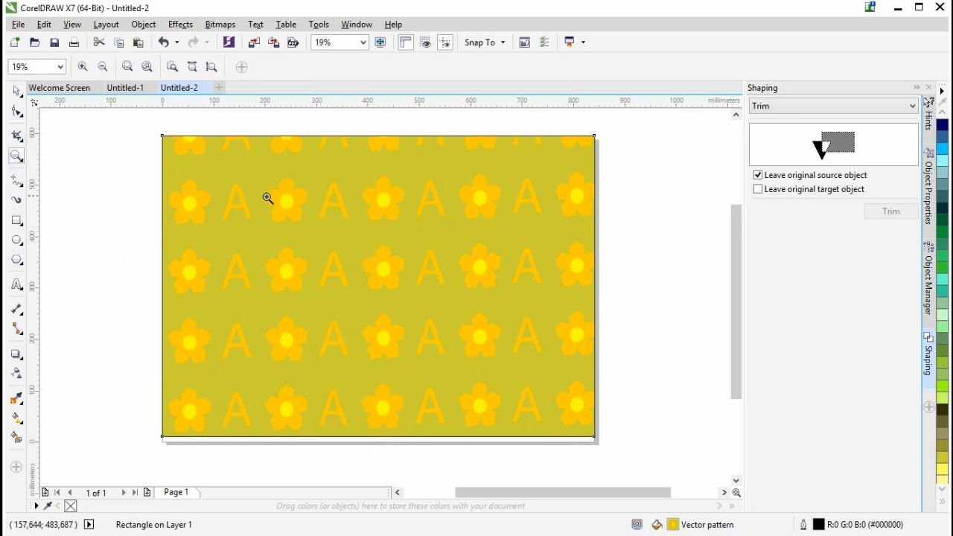
{"action": "left_click_drag", "start_coordinate": [216, 178], "coordinate": [289, 246]}
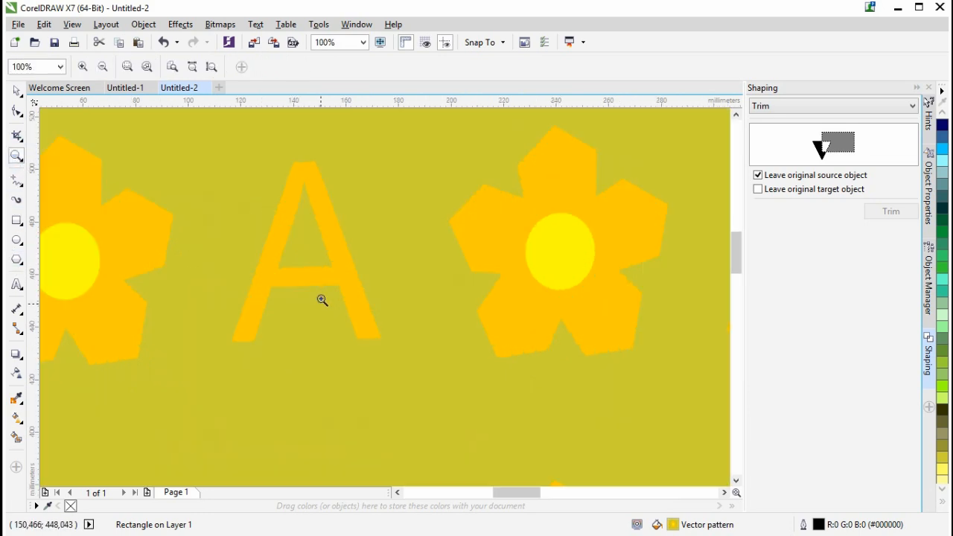
{"action": "left_click_drag", "start_coordinate": [268, 144], "coordinate": [372, 296]}
{"action": "left_click_drag", "start_coordinate": [296, 134], "coordinate": [378, 239]}
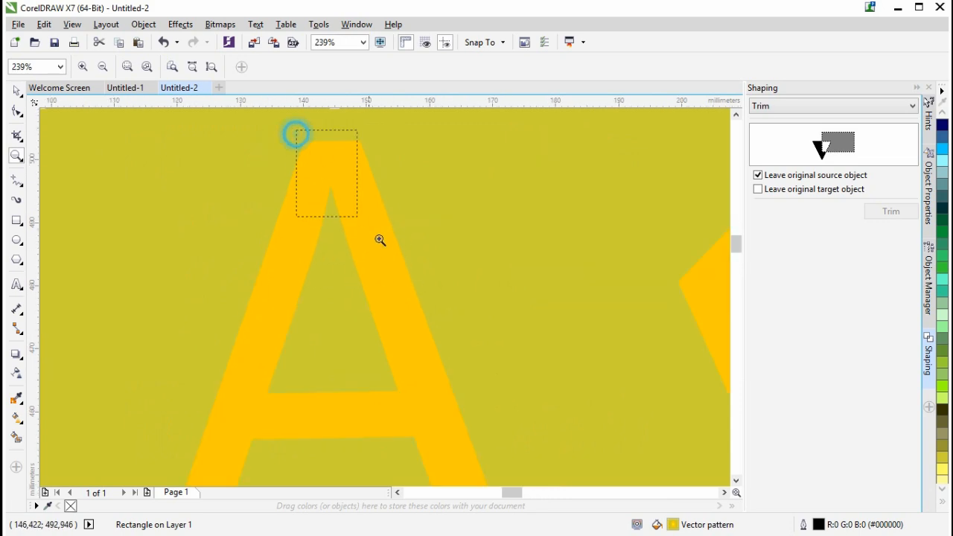
{"action": "left_click_drag", "start_coordinate": [294, 132], "coordinate": [438, 406]}
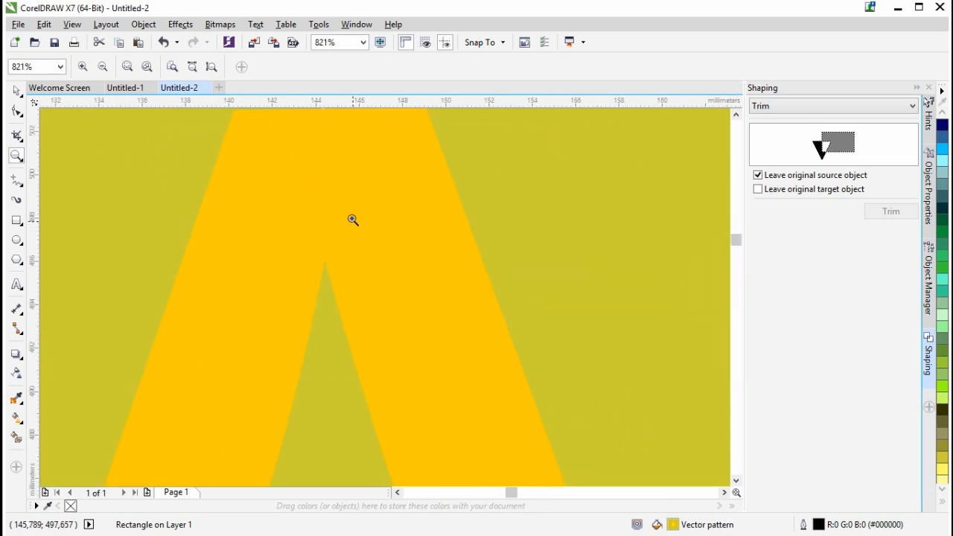
{"action": "scroll", "coordinate": [737, 237], "scroll_direction": "up", "scroll_amount": 3}
{"action": "left_click_drag", "start_coordinate": [739, 236], "coordinate": [739, 245]}
{"action": "right_click", "coordinate": [591, 287]}
{"action": "right_click", "coordinate": [593, 285]}
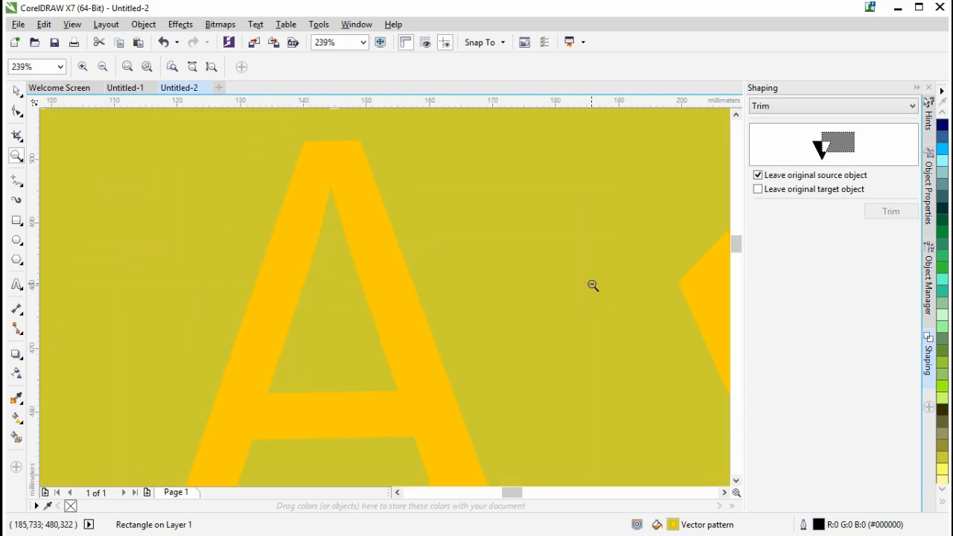
{"action": "right_click", "coordinate": [593, 286]}
{"action": "right_click", "coordinate": [590, 283]}
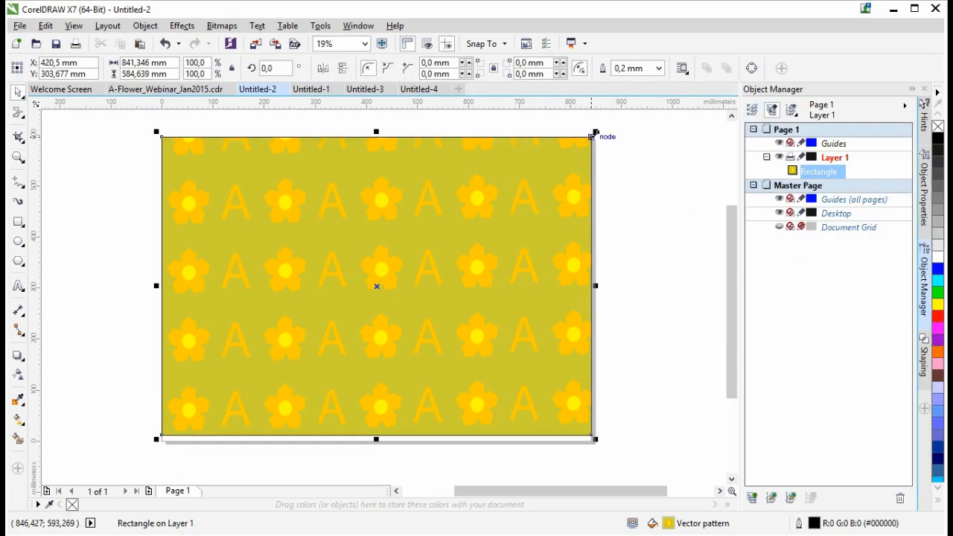
Set the patterned rectangle's outline width to None and deselect it
{"action": "left_click", "coordinate": [659, 67]}
{"action": "left_click", "coordinate": [640, 81]}
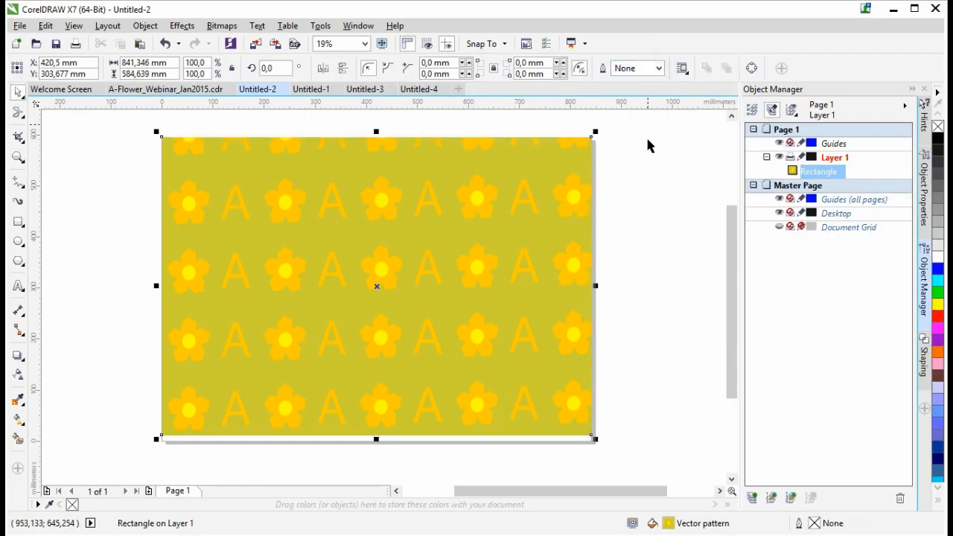
{"action": "left_click", "coordinate": [660, 251]}
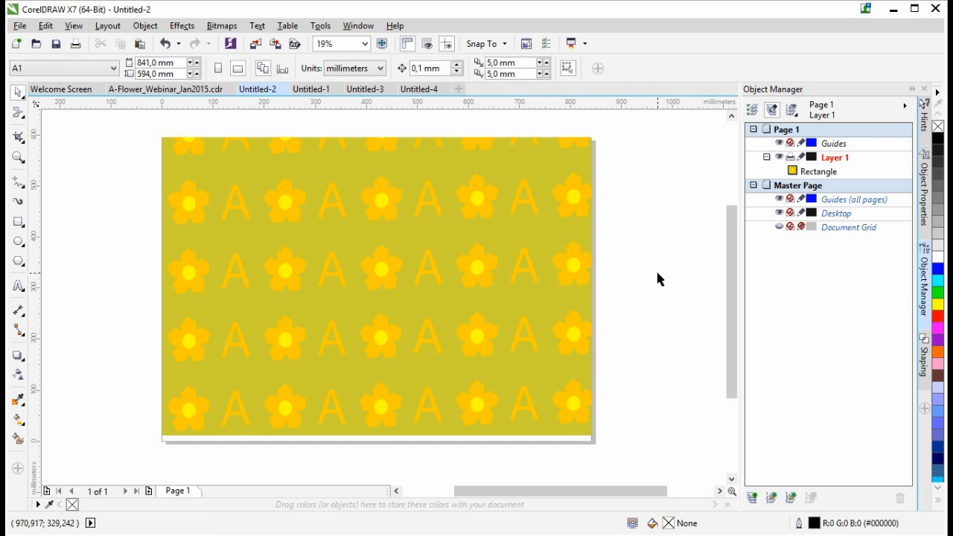
In the Untitled-1 document, make Layer 1 active and draw a square about 481 mm wide, centred at about X 308 mm, Y 301 mm
{"action": "left_click", "coordinate": [314, 89]}
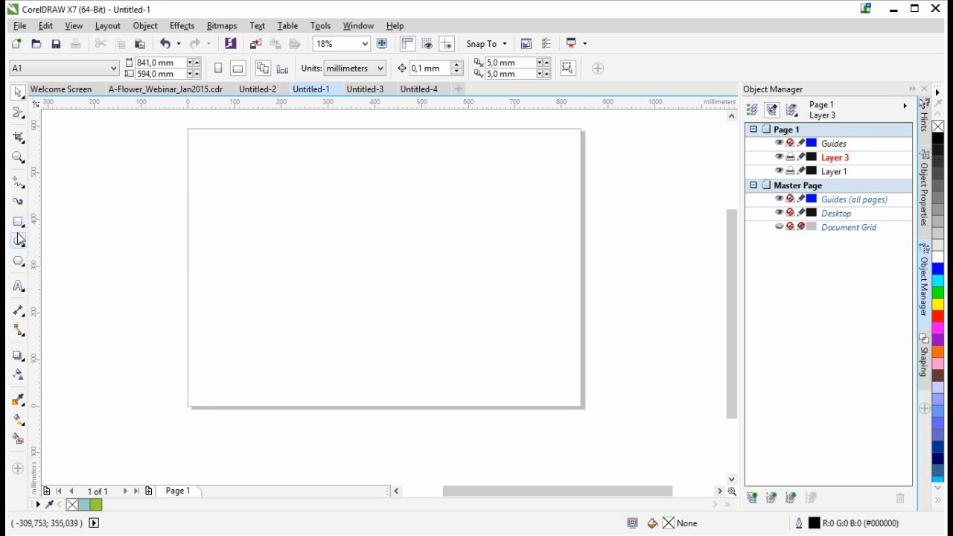
{"action": "double_click", "coordinate": [843, 174]}
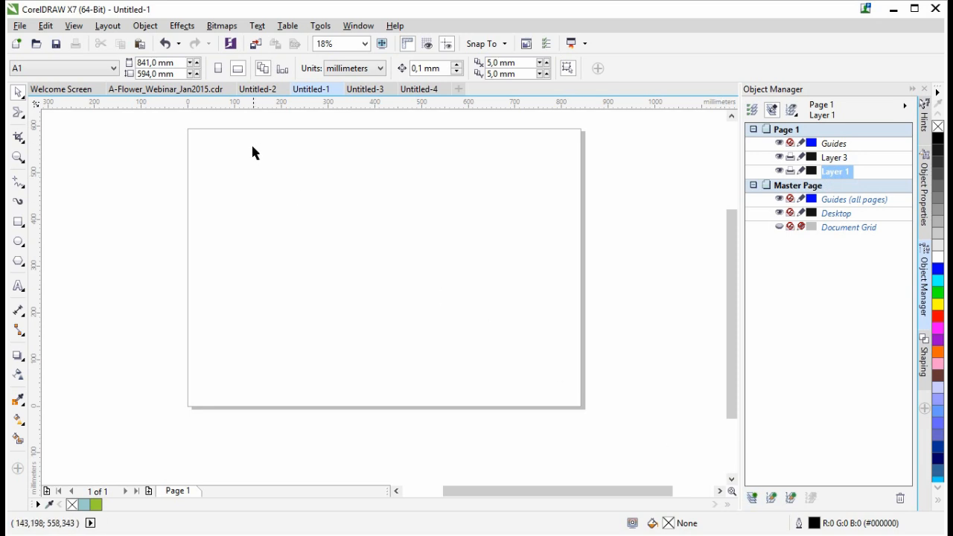
{"action": "left_click", "coordinate": [19, 221]}
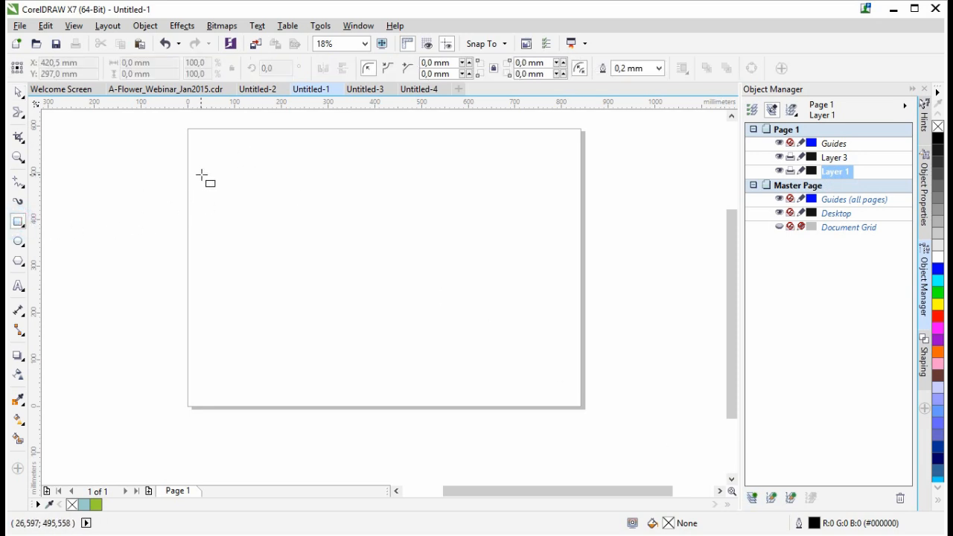
{"action": "mouse_move", "coordinate": [204, 159]}
{"action": "left_mouse_down"}
{"action": "mouse_move", "coordinate": [291, 257]}
{"action": "mouse_move", "coordinate": [270, 237]}
{"action": "left_mouse_up"}
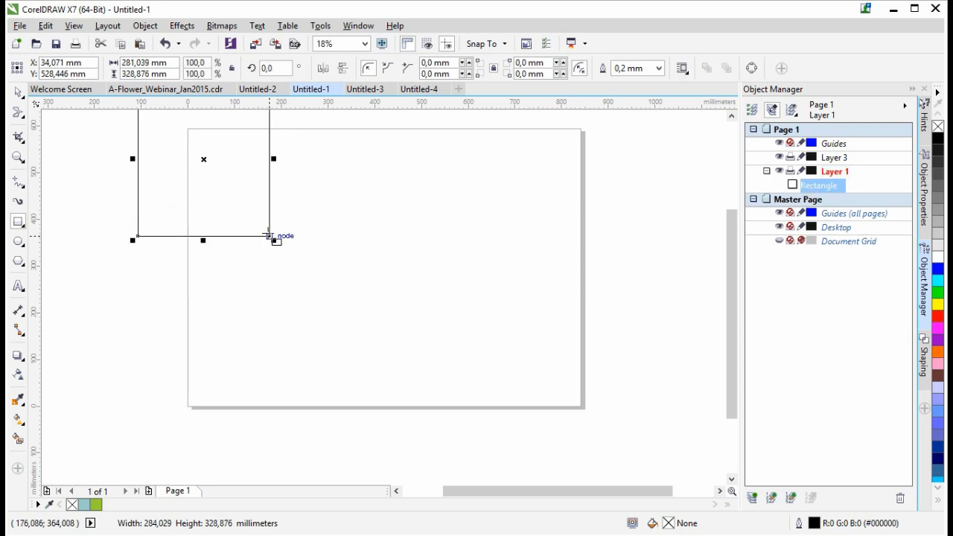
{"action": "key", "text": "ctrl+z"}
{"action": "mouse_move", "coordinate": [220, 179]}
{"action": "left_mouse_down"}
{"action": "mouse_move", "coordinate": [392, 320]}
{"action": "mouse_move", "coordinate": [490, 372]}
{"action": "mouse_move", "coordinate": [447, 321]}
{"action": "left_mouse_up"}
{"action": "left_click_drag", "start_coordinate": [332, 291], "coordinate": [332, 265]}
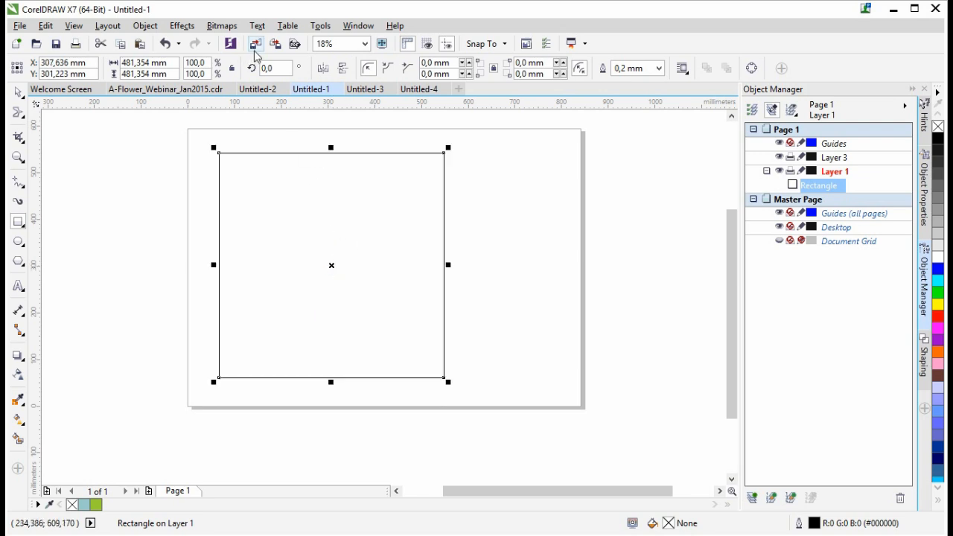
Import the image Gogles_BlueBanas_Transparancy.png onto Layer 1 and place it beside the square
{"action": "left_click", "coordinate": [255, 43]}
{"action": "left_click_drag", "start_coordinate": [622, 215], "coordinate": [637, 412]}
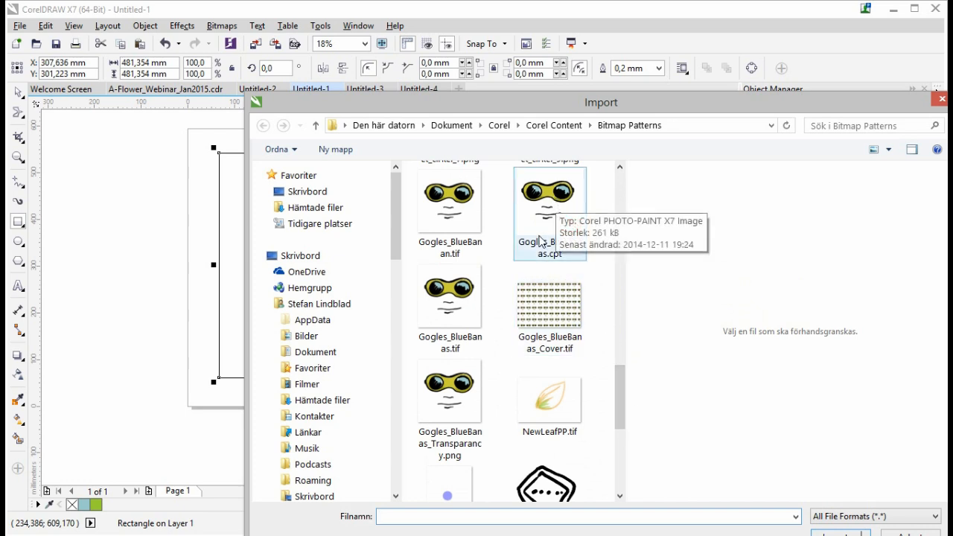
{"action": "left_click", "coordinate": [465, 413]}
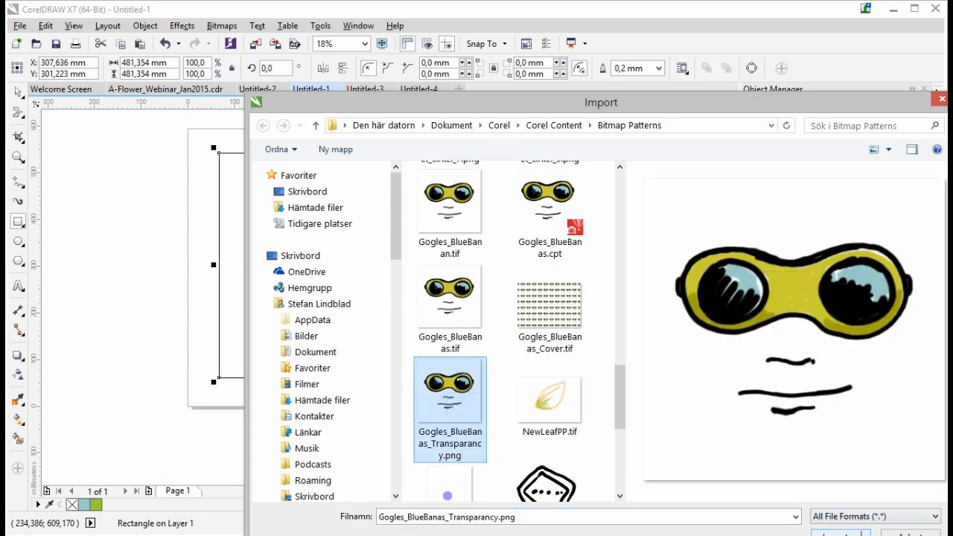
{"action": "key", "text": "Return"}
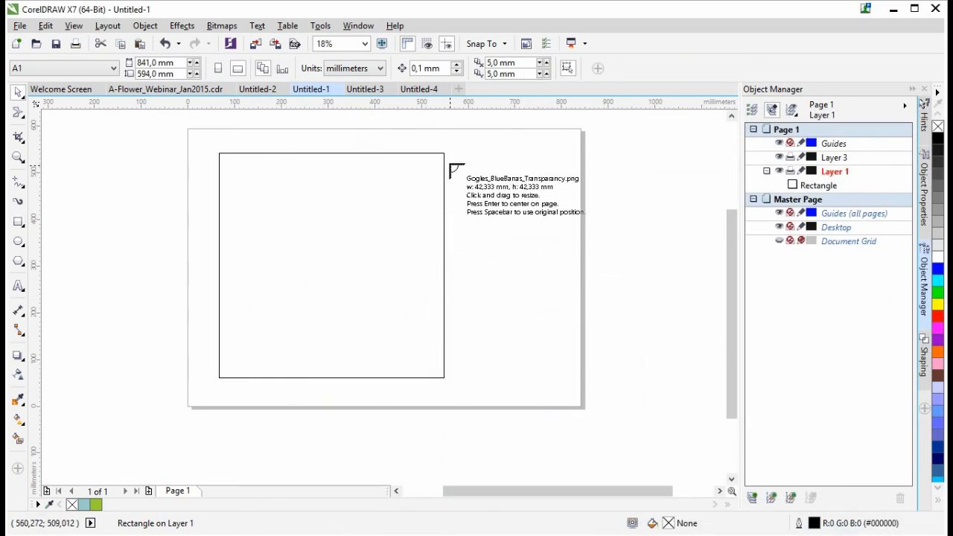
{"action": "left_click", "coordinate": [450, 165]}
Enlarge the imported goggles image to about 478 mm wide and move it alongside the square
{"action": "left_click_drag", "start_coordinate": [478, 188], "coordinate": [696, 385]}
{"action": "left_click_drag", "start_coordinate": [570, 254], "coordinate": [561, 246]}
{"action": "left_click_drag", "start_coordinate": [666, 374], "coordinate": [683, 389]}
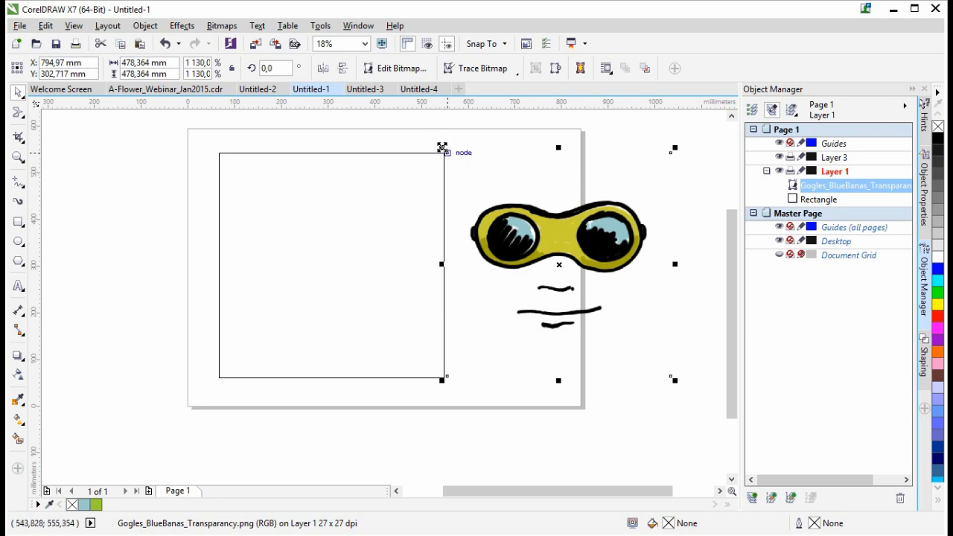
Reduce the goggles image slightly, move it inside the square and centre it on the square
{"action": "left_click_drag", "start_coordinate": [441, 148], "coordinate": [457, 159]}
{"action": "left_click_drag", "start_coordinate": [559, 253], "coordinate": [335, 252]}
{"action": "left_click_drag", "start_coordinate": [193, 134], "coordinate": [519, 422]}
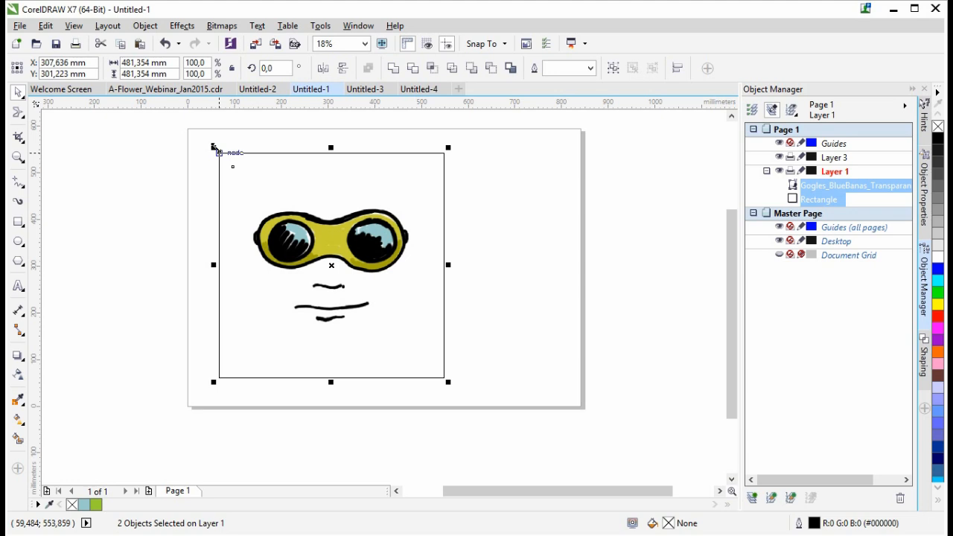
Enlarge only the goggles image from its centre to about 451 mm wide so it nearly fills the square, leaving nothing selected
{"action": "mouse_move", "coordinate": [213, 147]}
{"action": "left_mouse_down"}
{"action": "mouse_move", "coordinate": [204, 143]}
{"action": "mouse_move", "coordinate": [213, 145]}
{"action": "left_mouse_up"}
{"action": "key", "text": "ctrl+z"}
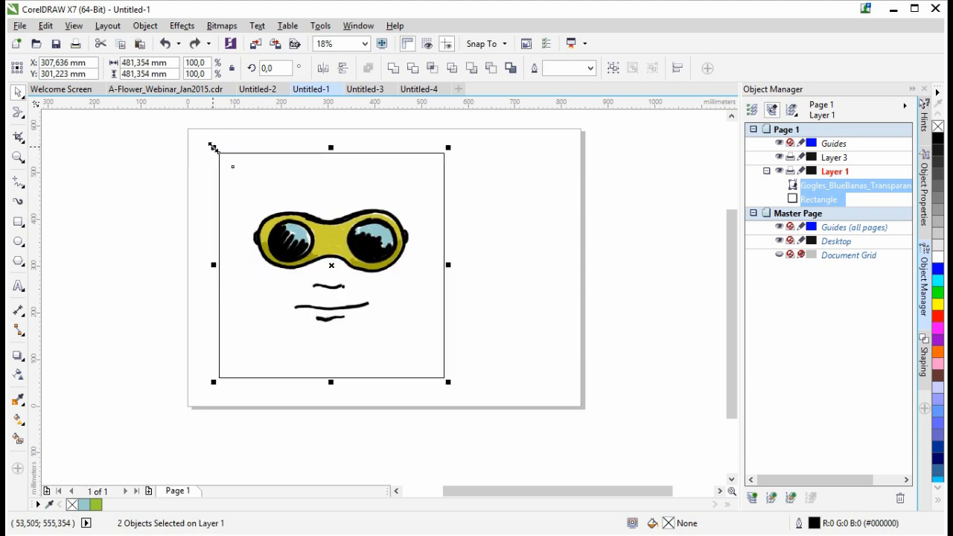
{"action": "left_click", "coordinate": [301, 244]}
{"action": "left_click", "coordinate": [819, 185]}
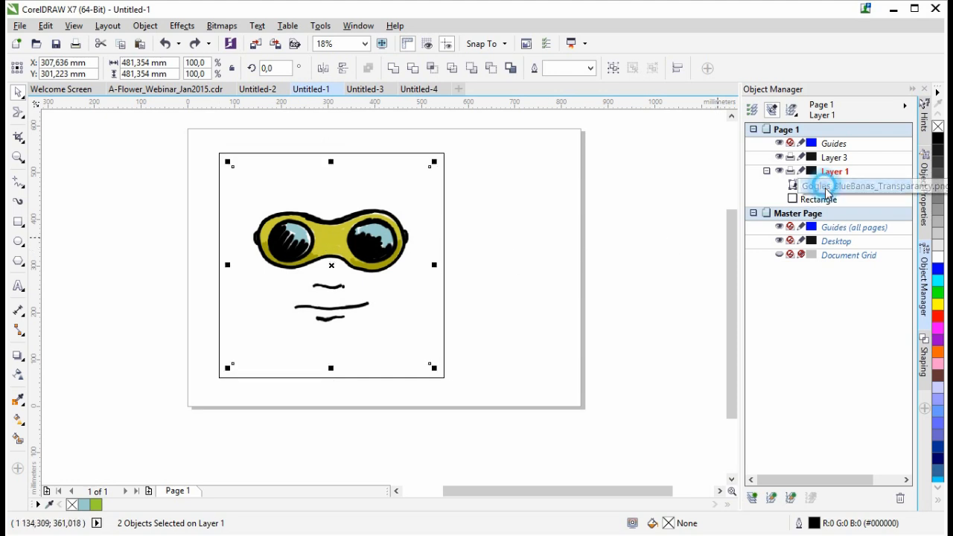
{"action": "mouse_move", "coordinate": [227, 160]}
{"action": "left_mouse_down"}
{"action": "mouse_move", "coordinate": [215, 149]}
{"action": "mouse_move", "coordinate": [221, 157]}
{"action": "left_mouse_up"}
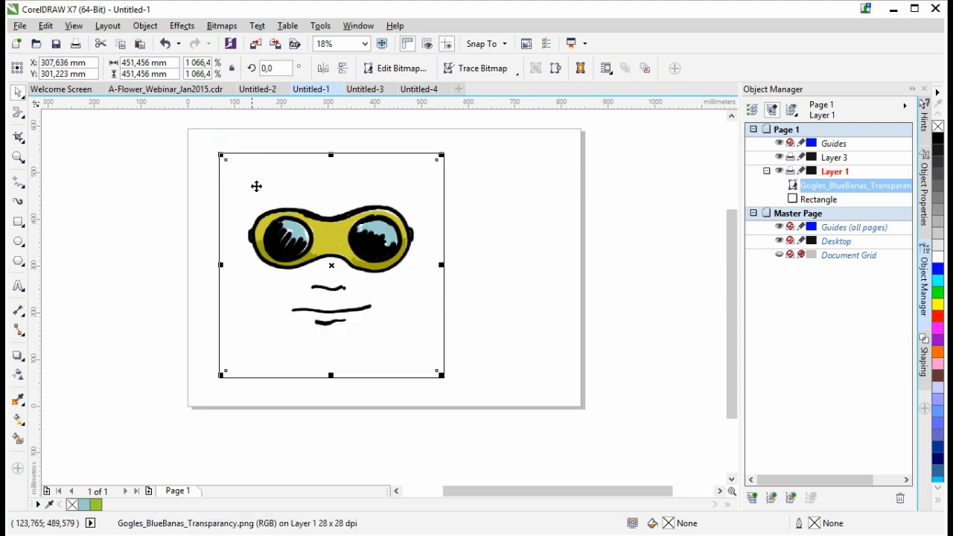
{"action": "left_click", "coordinate": [815, 201]}
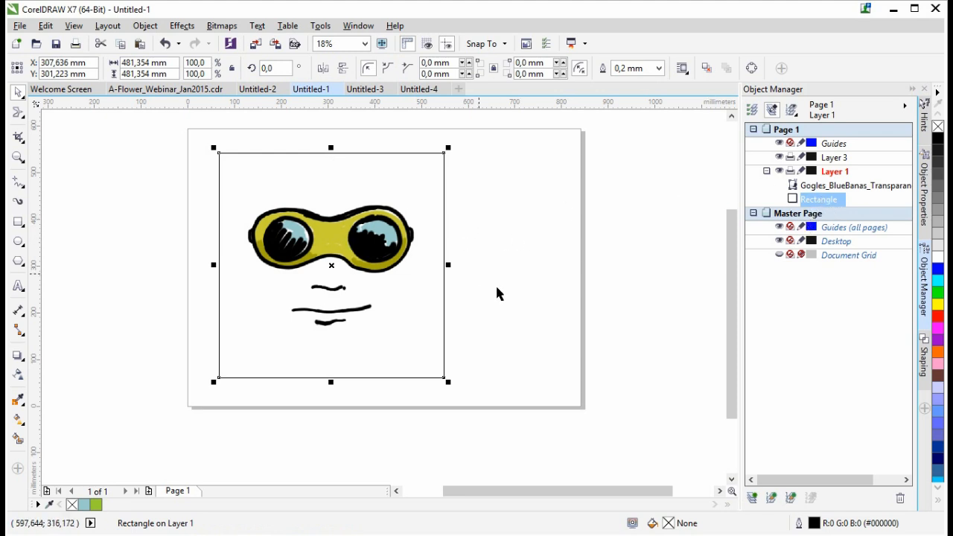
{"action": "left_click", "coordinate": [527, 246]}
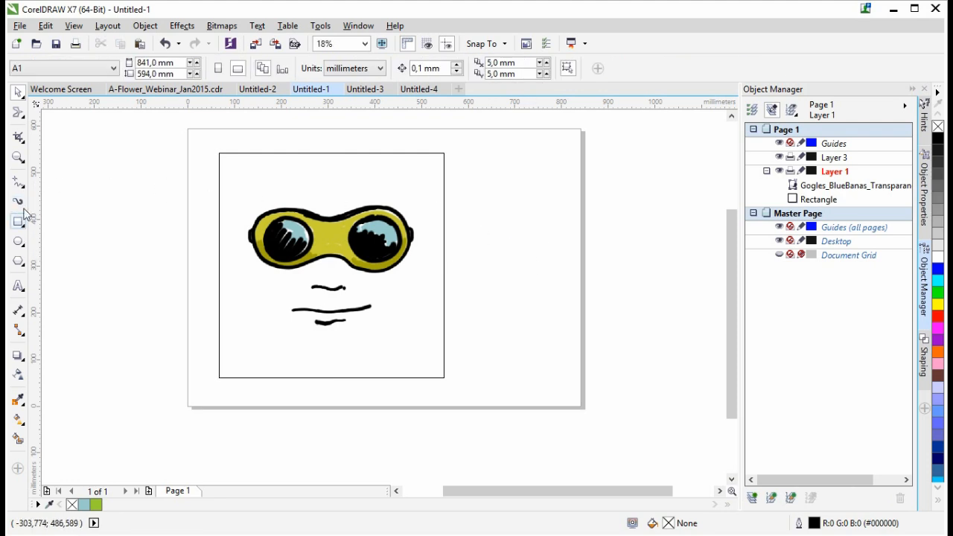
On Layer 3, add an Arial "+" as 150 pt artistic text left of the page and enlarge it to about 114 mm wide
{"action": "left_click", "coordinate": [19, 286]}
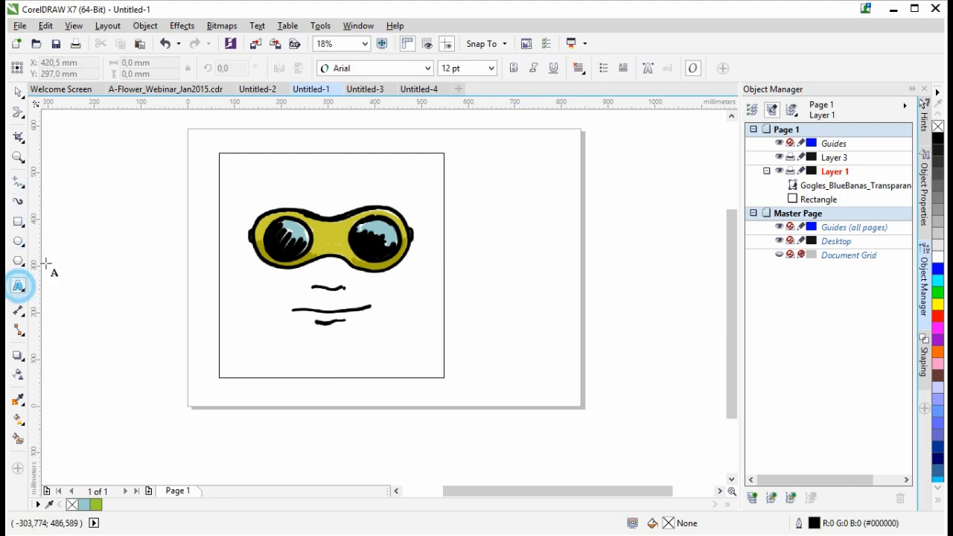
{"action": "left_click", "coordinate": [834, 158]}
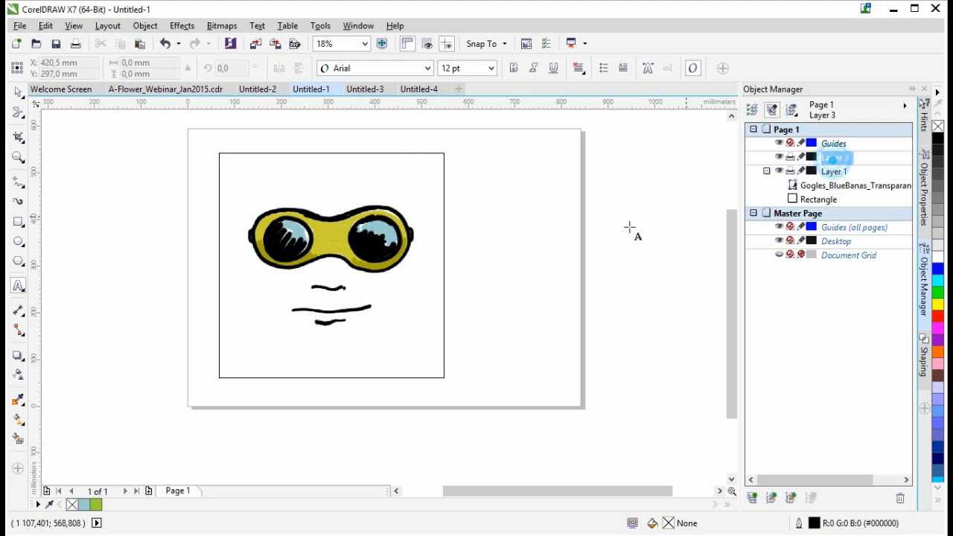
{"action": "left_click", "coordinate": [164, 184]}
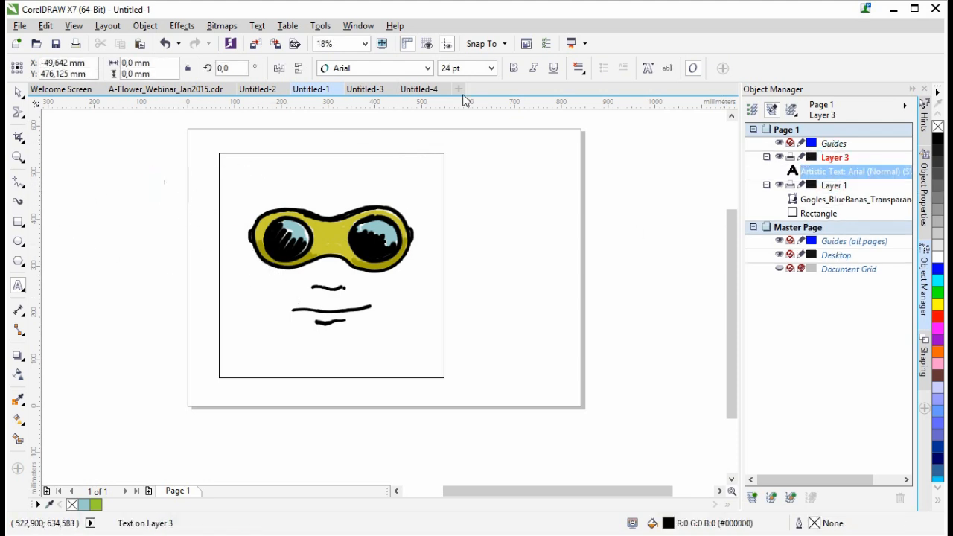
{"action": "left_click", "coordinate": [491, 67]}
{"action": "left_click", "coordinate": [471, 260]}
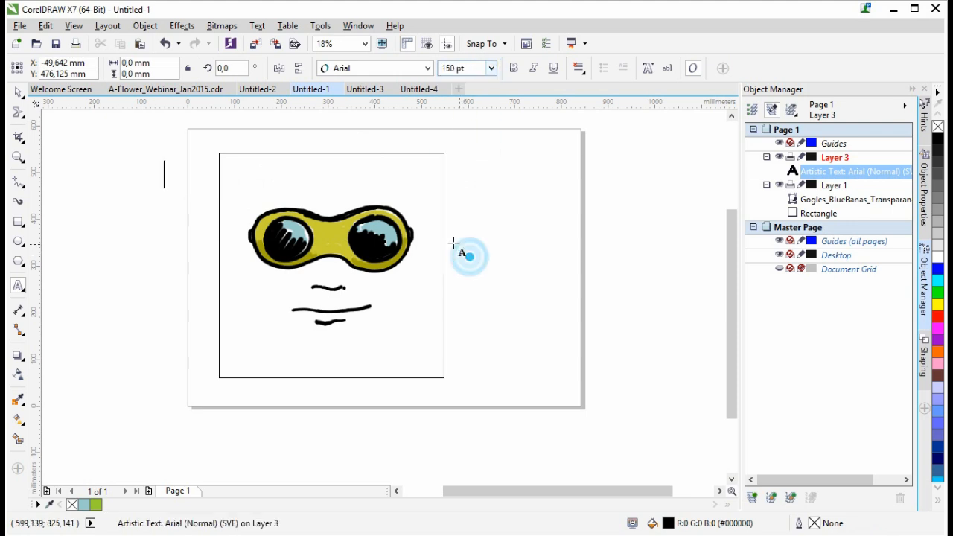
{"action": "type", "text": "+"}
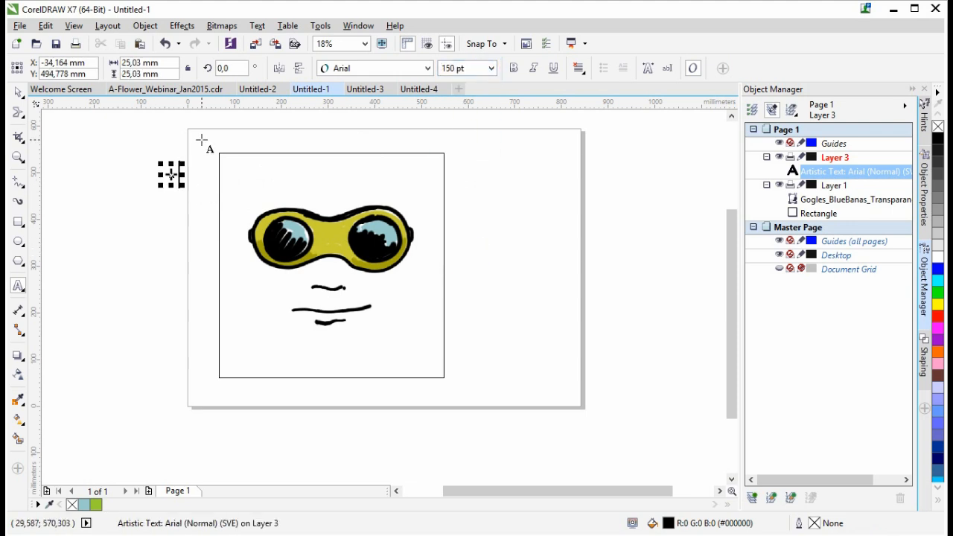
{"action": "left_click_drag", "start_coordinate": [196, 204], "coordinate": [225, 228]}
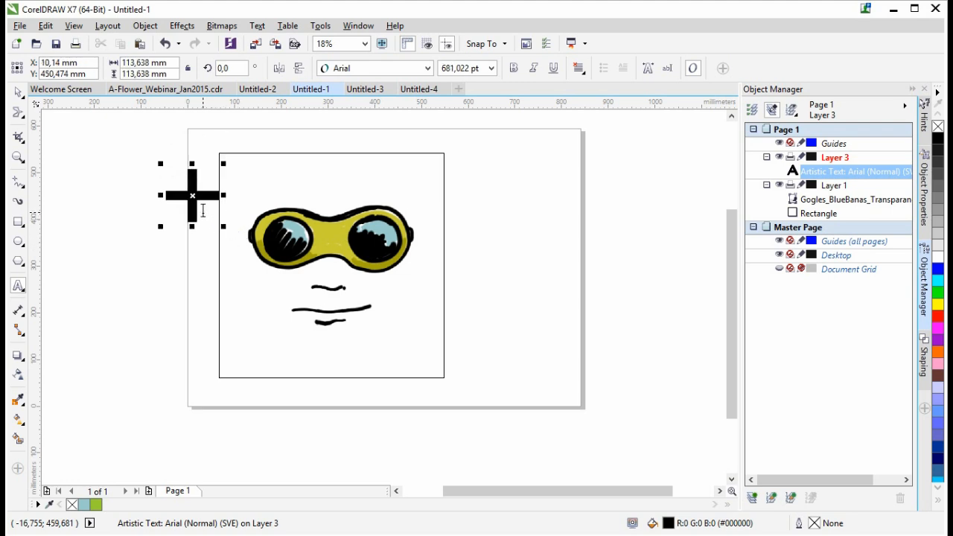
Fill the plus sign with Light BlueGreen and centre it on the square's left edge at about Y 479 mm
{"action": "left_click", "coordinate": [21, 95]}
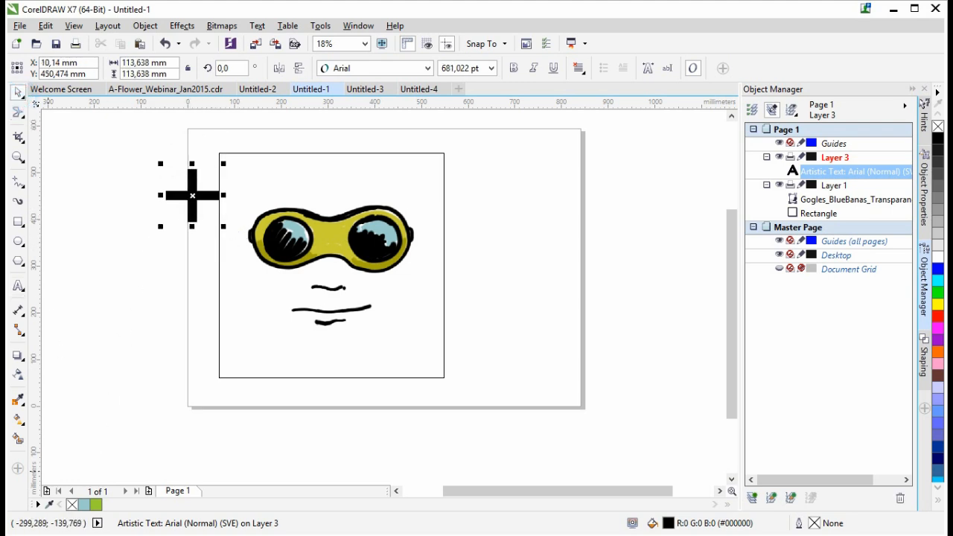
{"action": "left_click", "coordinate": [83, 505]}
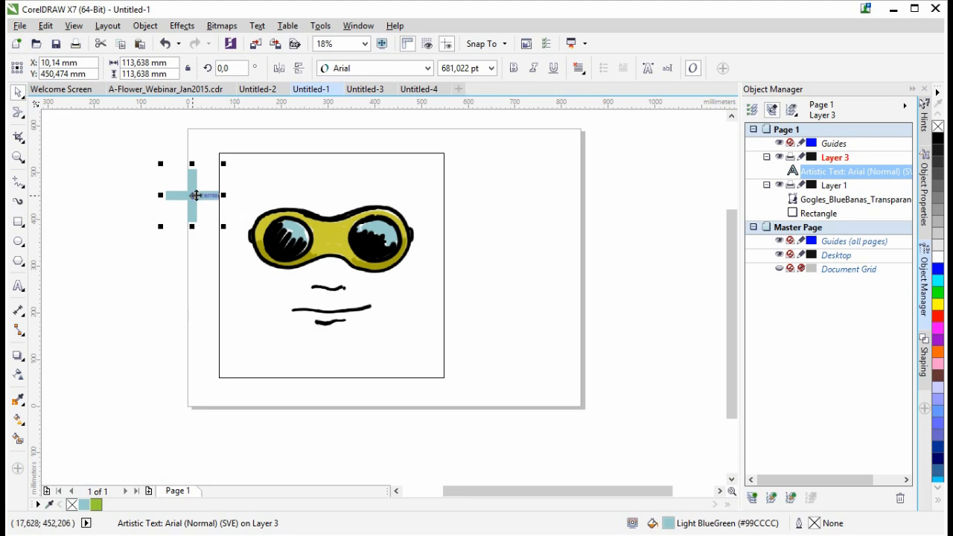
{"action": "left_click_drag", "start_coordinate": [192, 197], "coordinate": [219, 184]}
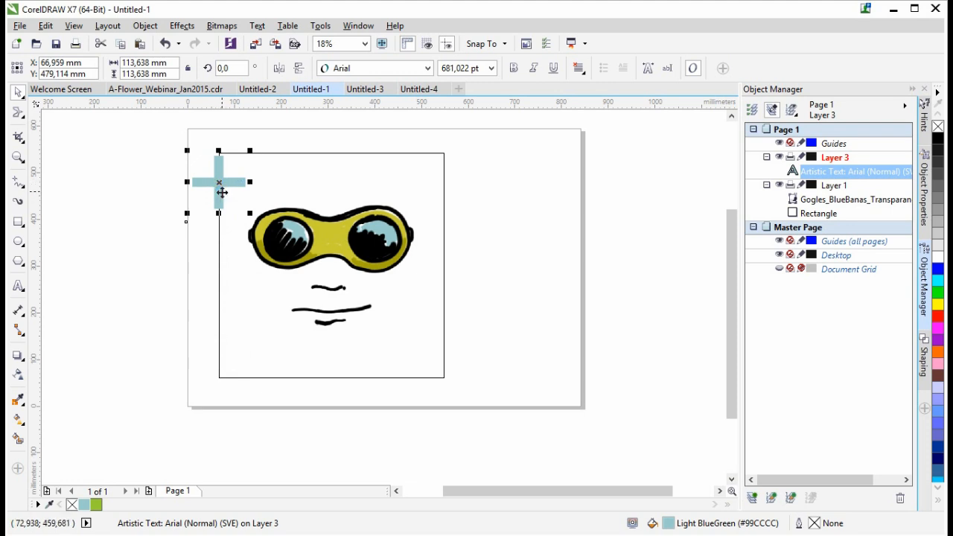
Duplicate the plus sign at the same height, centred on the square's right edge at about X 548 mm, and deselect it
{"action": "key", "text": "ctrl+v"}
{"action": "left_click_drag", "start_coordinate": [219, 188], "coordinate": [443, 183]}
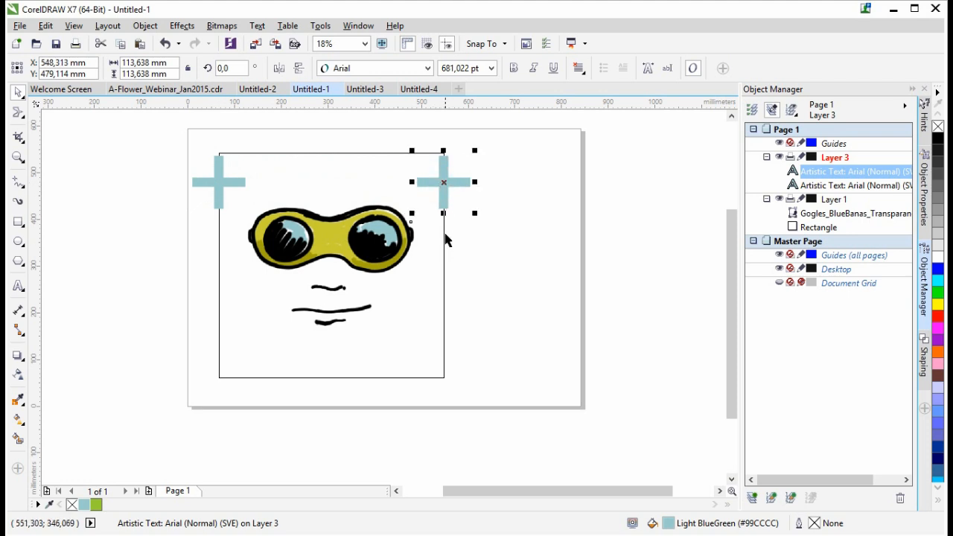
{"action": "left_click", "coordinate": [166, 159]}
Duplicate both plus signs straight down near the square's lower corners at about Y 132 mm and fill the copies green
{"action": "left_click", "coordinate": [222, 181]}
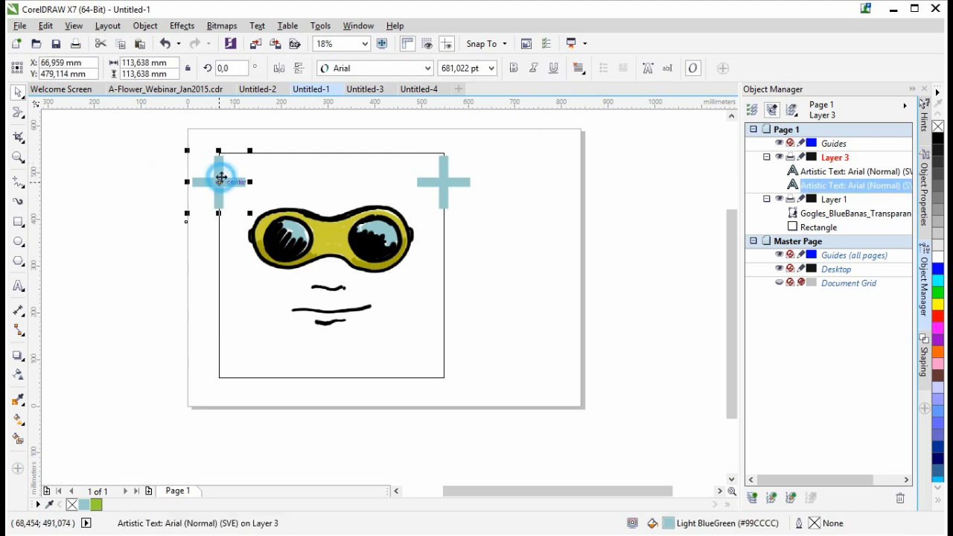
{"action": "left_click", "coordinate": [445, 189], "text": "shift"}
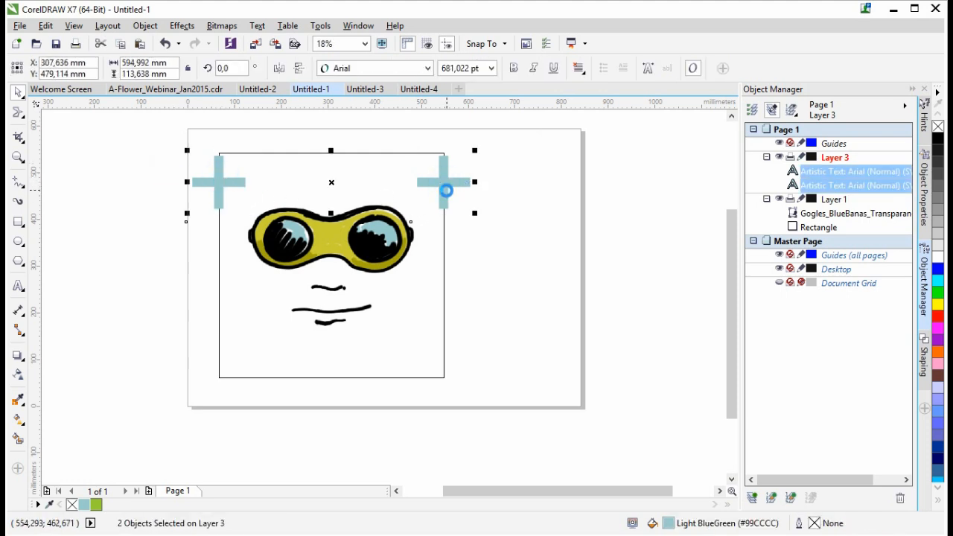
{"action": "key", "text": "ctrl+c"}
{"action": "key", "text": "ctrl+v"}
{"action": "left_click_drag", "start_coordinate": [332, 183], "coordinate": [354, 336]}
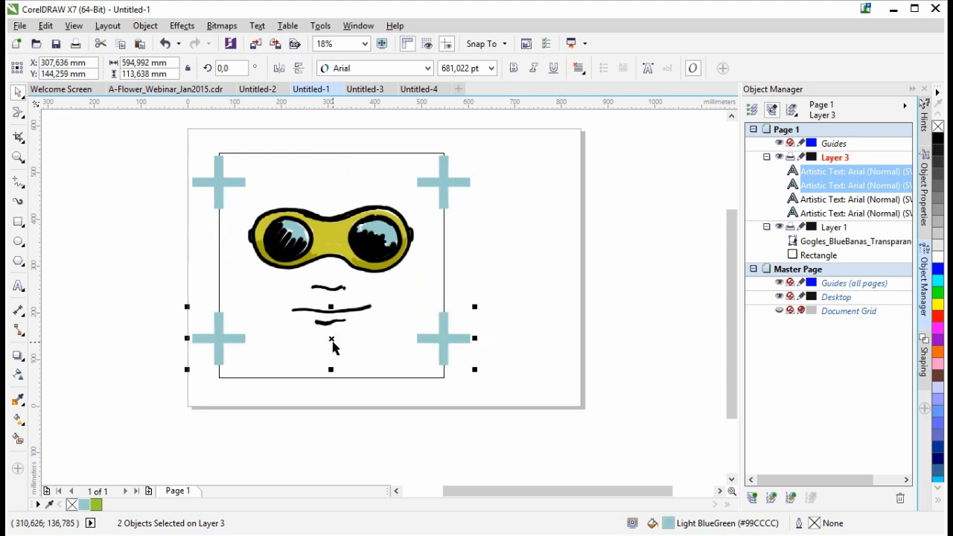
{"action": "left_click_drag", "start_coordinate": [333, 341], "coordinate": [332, 346]}
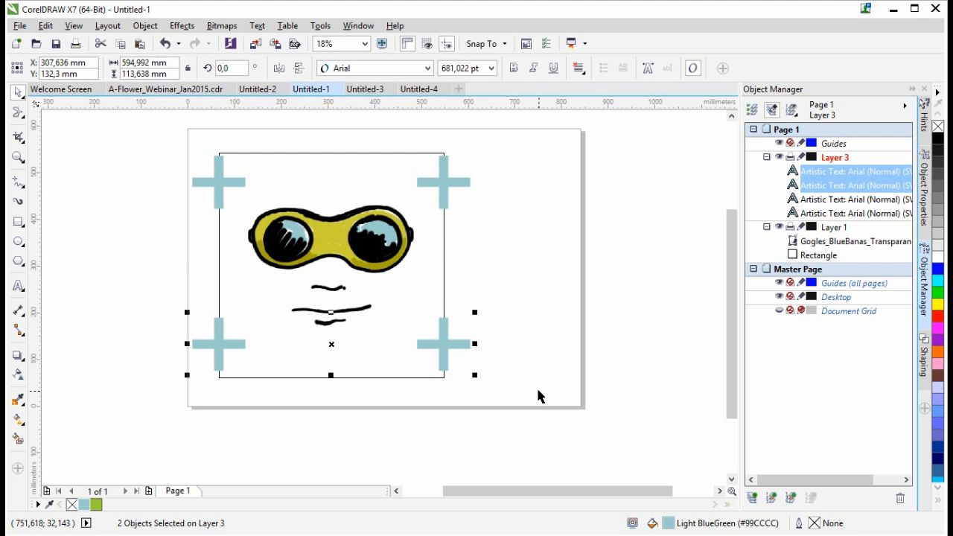
{"action": "left_click", "coordinate": [96, 505]}
{"action": "left_click", "coordinate": [125, 356]}
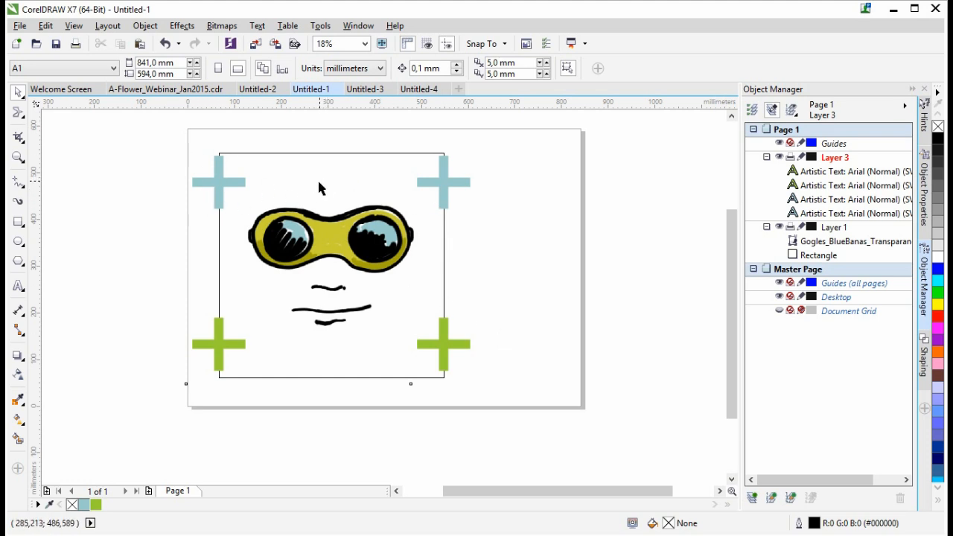
PowerClip the four plus signs and the goggles face image inside the square rectangle
{"action": "left_click", "coordinate": [235, 184]}
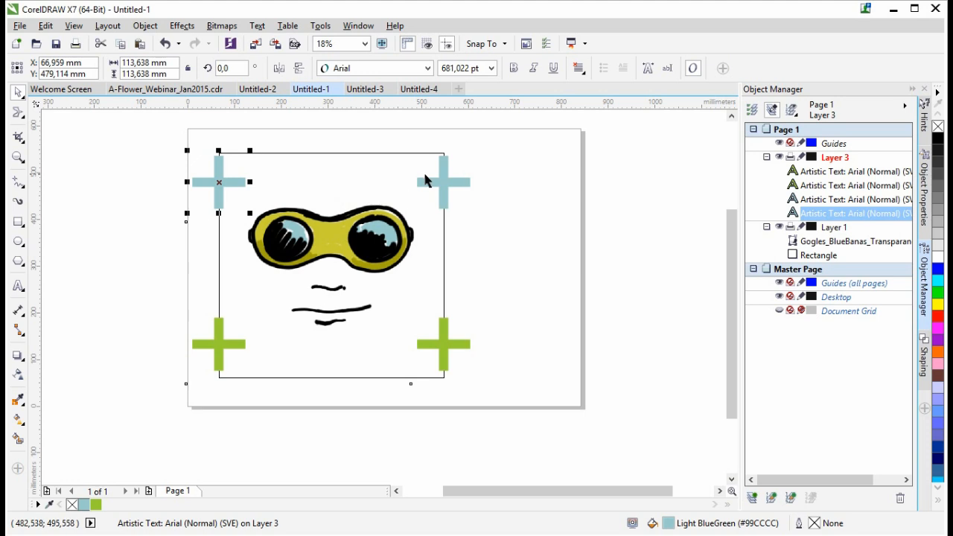
{"action": "left_click", "coordinate": [444, 183], "text": "shift"}
{"action": "left_click", "coordinate": [444, 344], "text": "shift"}
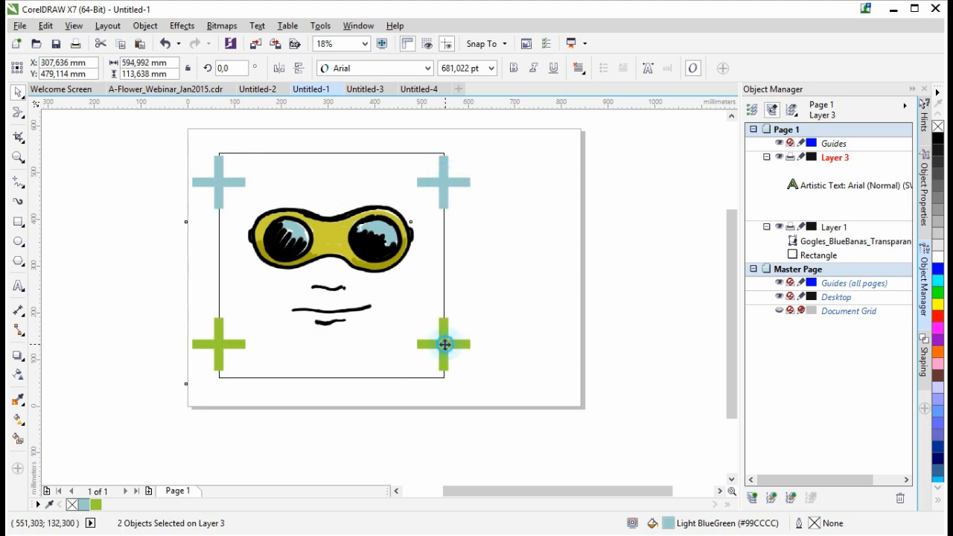
{"action": "left_click", "coordinate": [219, 341], "text": "shift"}
{"action": "left_click", "coordinate": [329, 238], "text": "shift"}
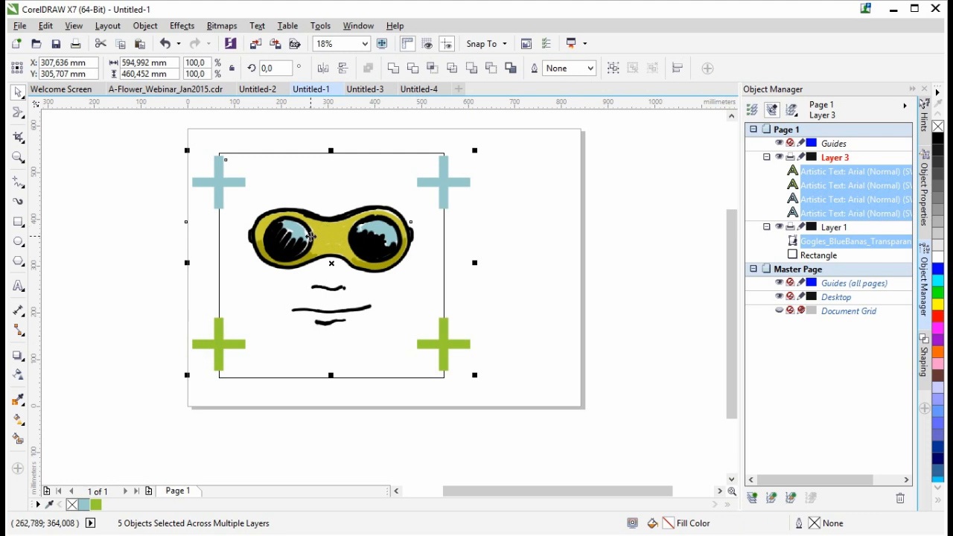
{"action": "right_click", "coordinate": [313, 231]}
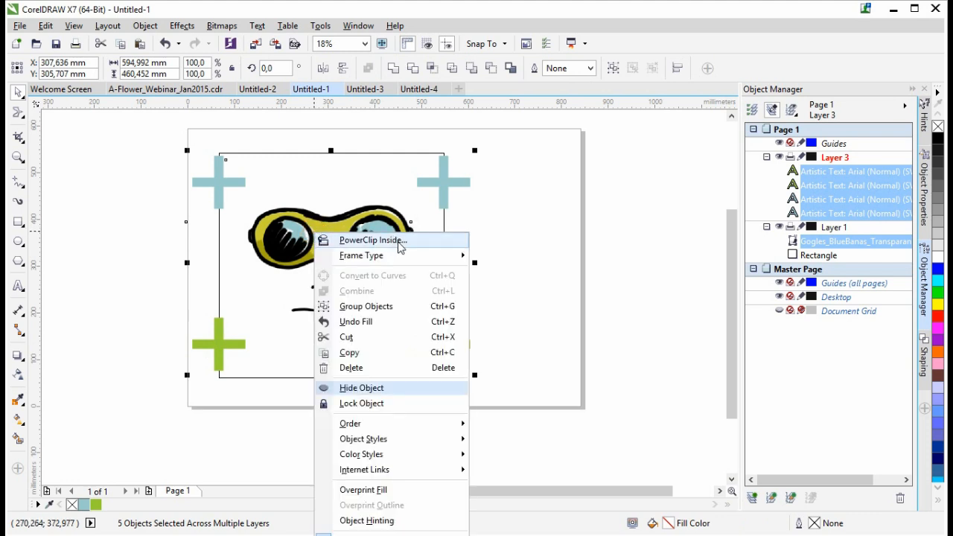
{"action": "left_click", "coordinate": [371, 240]}
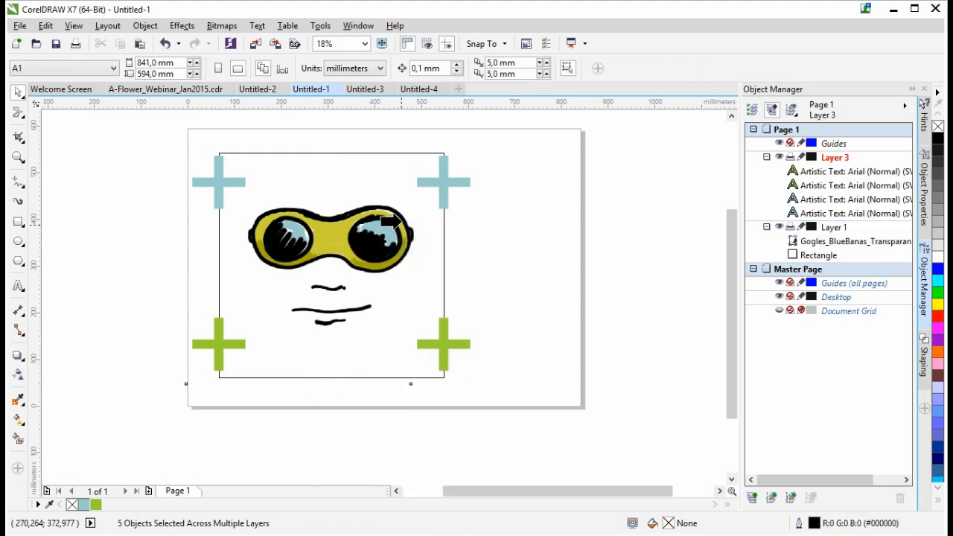
{"action": "left_click", "coordinate": [416, 154]}
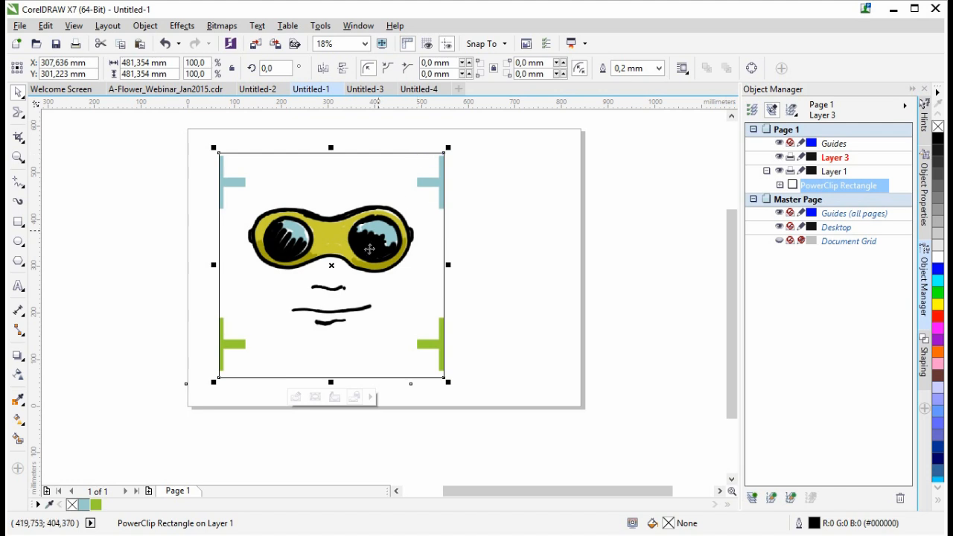
Convert the four plus-sign texts inside the PowerClip to curves and finish editing its contents
{"action": "left_click", "coordinate": [295, 398]}
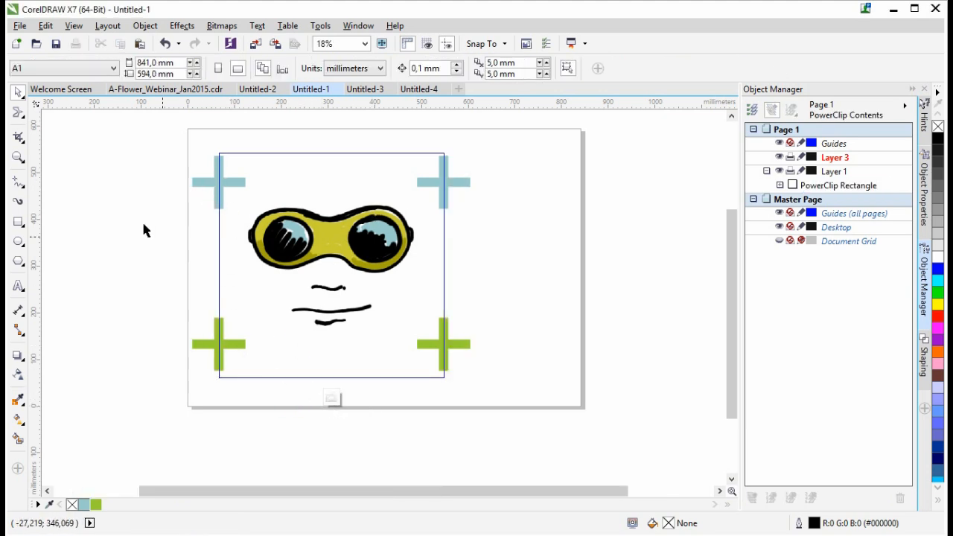
{"action": "left_click", "coordinate": [207, 182]}
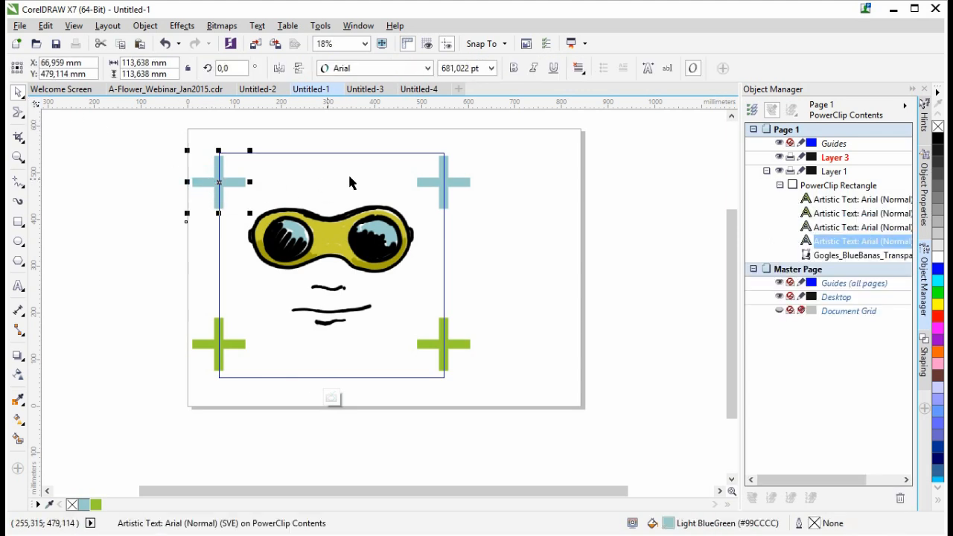
{"action": "left_click", "coordinate": [461, 186], "text": "shift"}
{"action": "left_click", "coordinate": [457, 343], "text": "shift"}
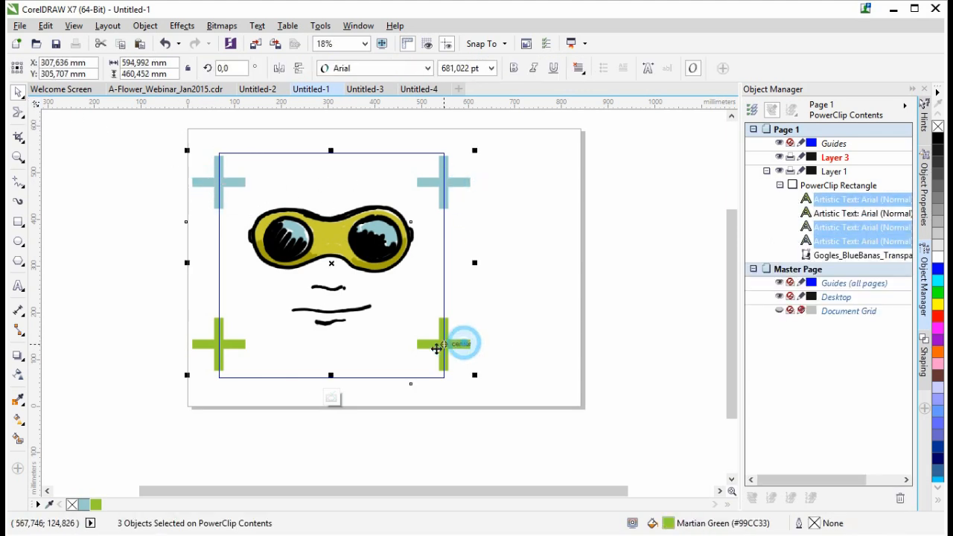
{"action": "left_click", "coordinate": [211, 346], "text": "shift"}
{"action": "key", "text": "ctrl+q"}
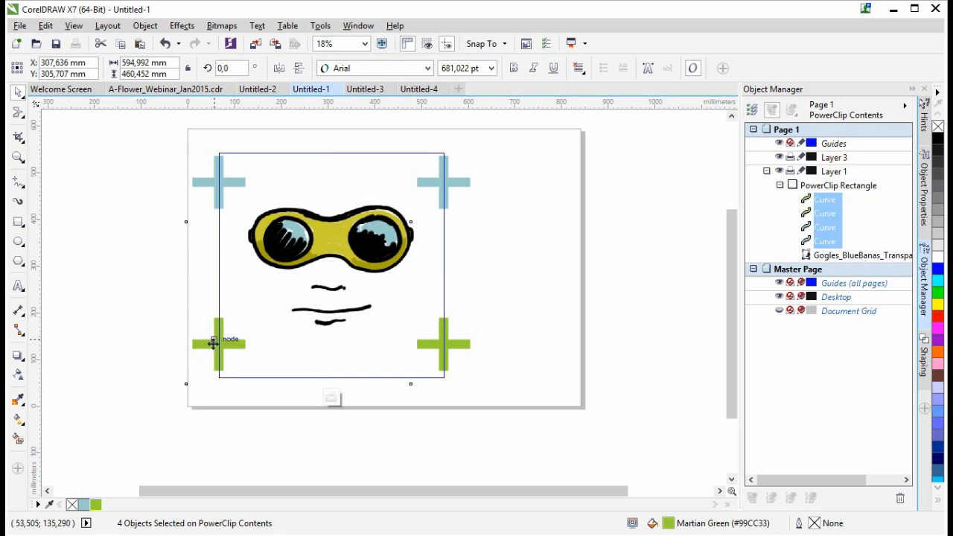
{"action": "left_click", "coordinate": [331, 398]}
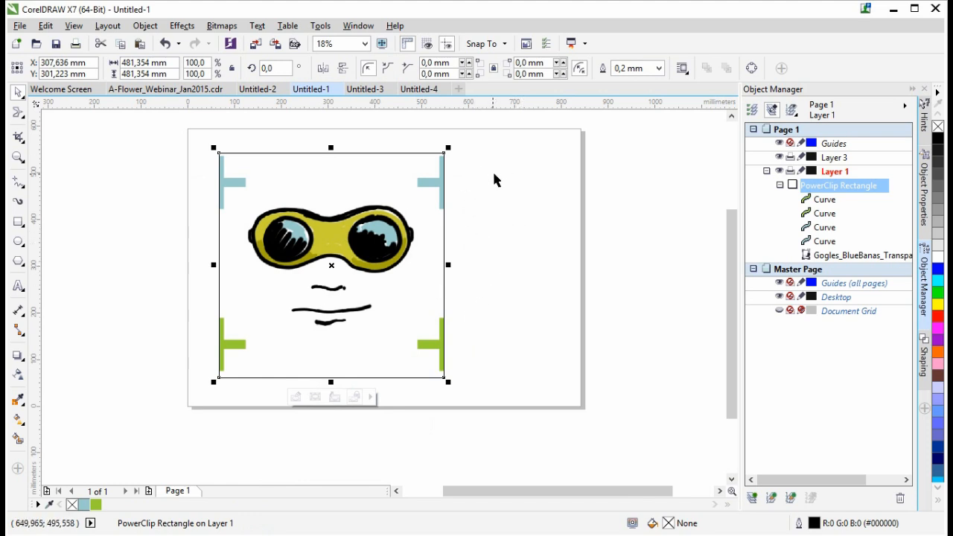
Set the PowerClip rectangle's outline width to None
{"action": "left_click", "coordinate": [659, 68]}
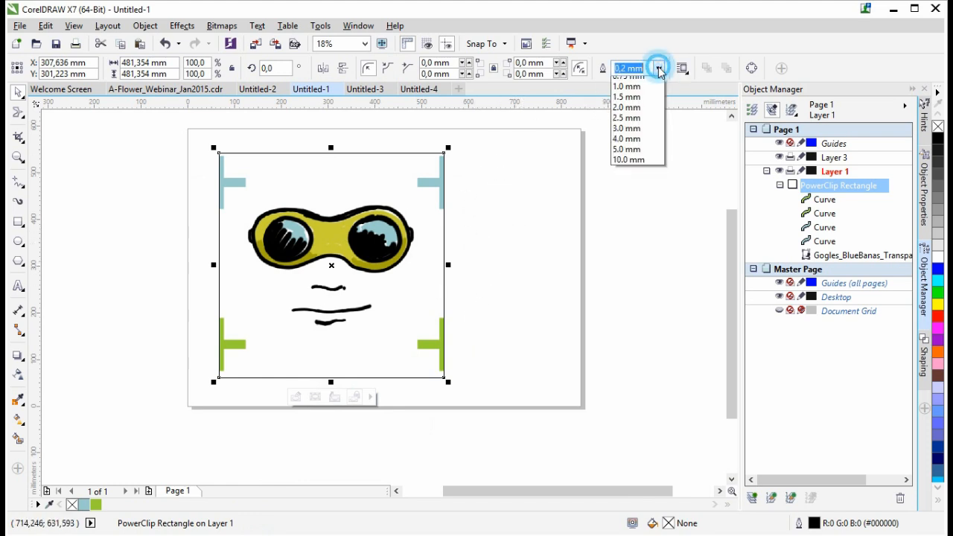
{"action": "left_click", "coordinate": [645, 82]}
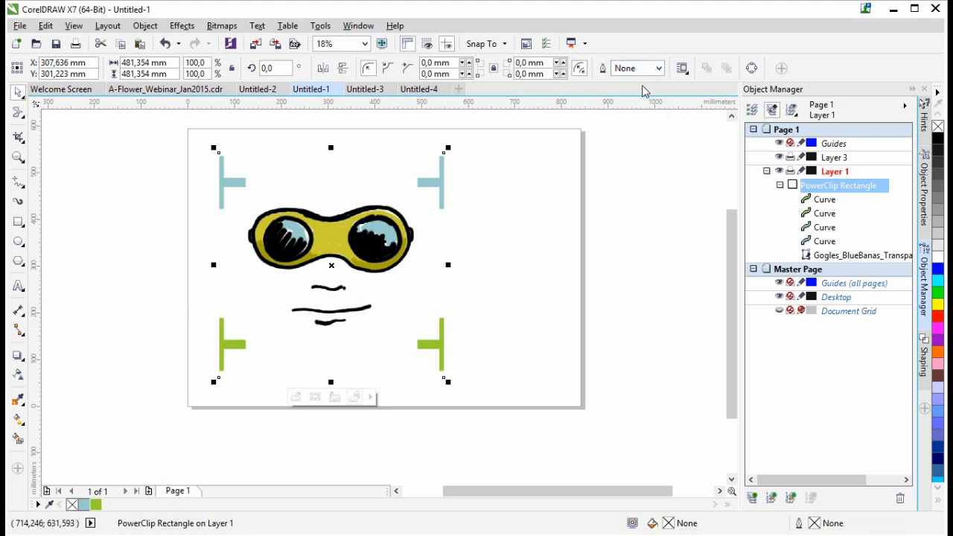
{"action": "left_click", "coordinate": [526, 262]}
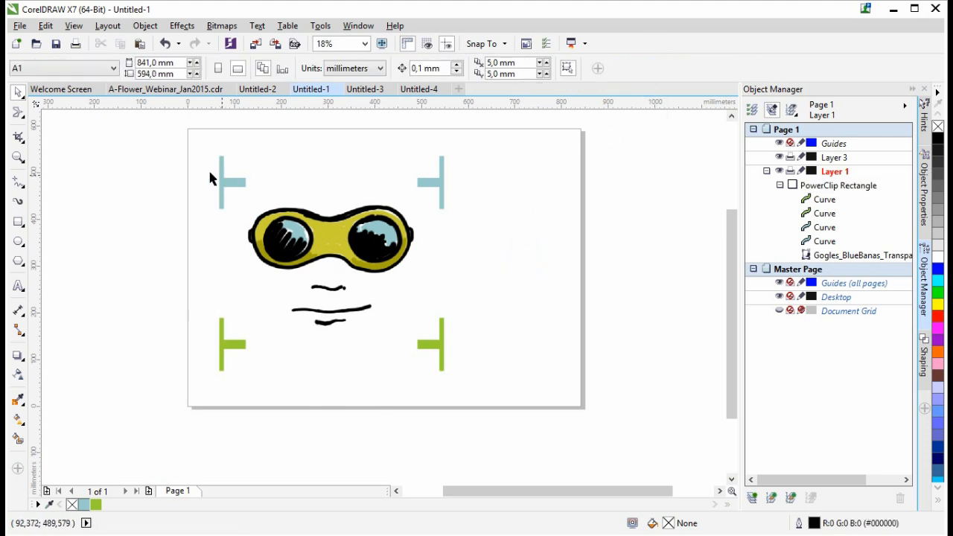
Create a Bitmap-type pattern fill from the PowerClip artwork, framing the pattern area exactly along the square's edges
{"action": "left_click_drag", "start_coordinate": [177, 145], "coordinate": [501, 403]}
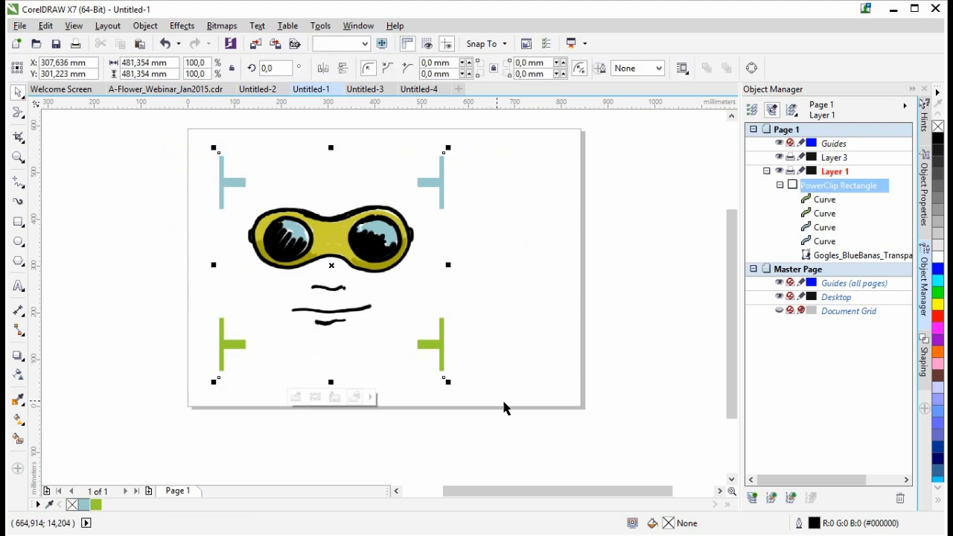
{"action": "left_click", "coordinate": [321, 25]}
{"action": "mouse_move", "coordinate": [434, 119]}
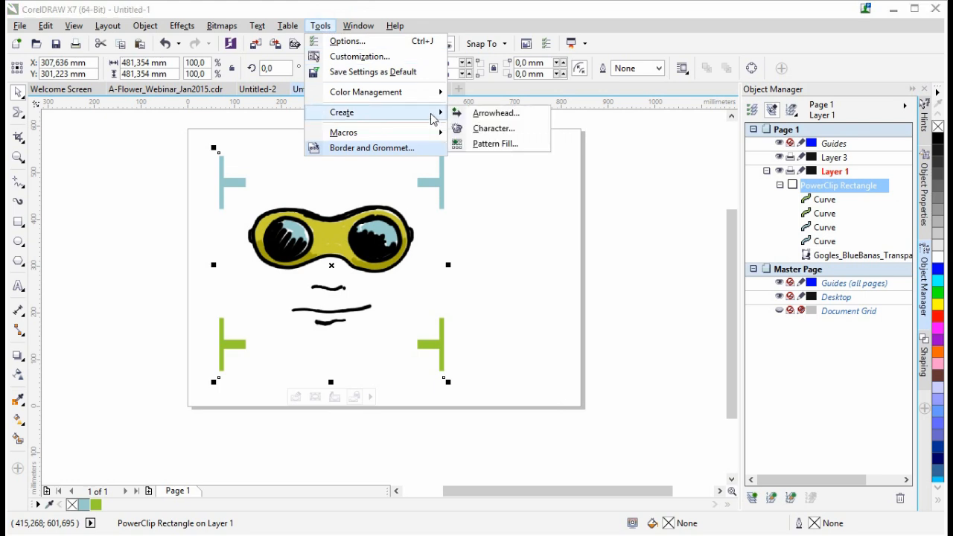
{"action": "left_click", "coordinate": [498, 144]}
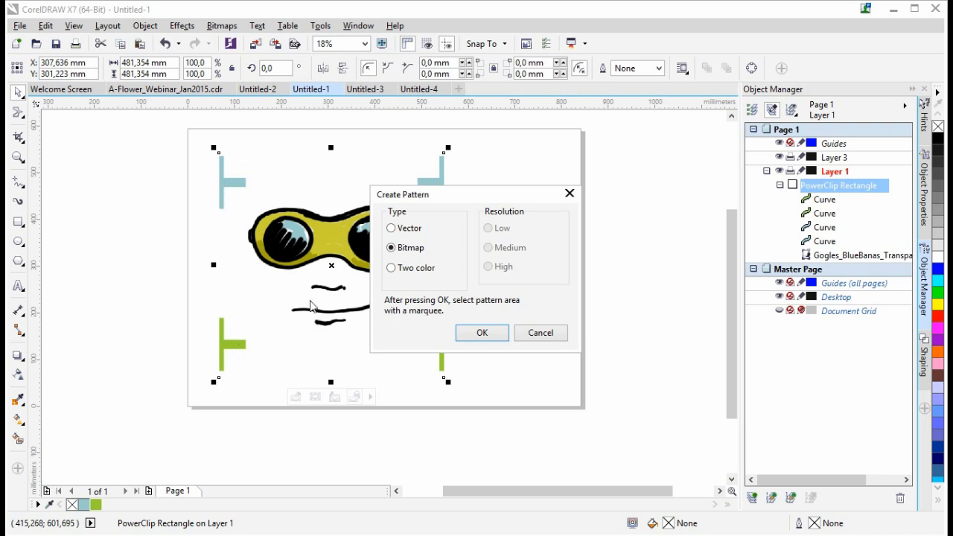
{"action": "left_click", "coordinate": [489, 333]}
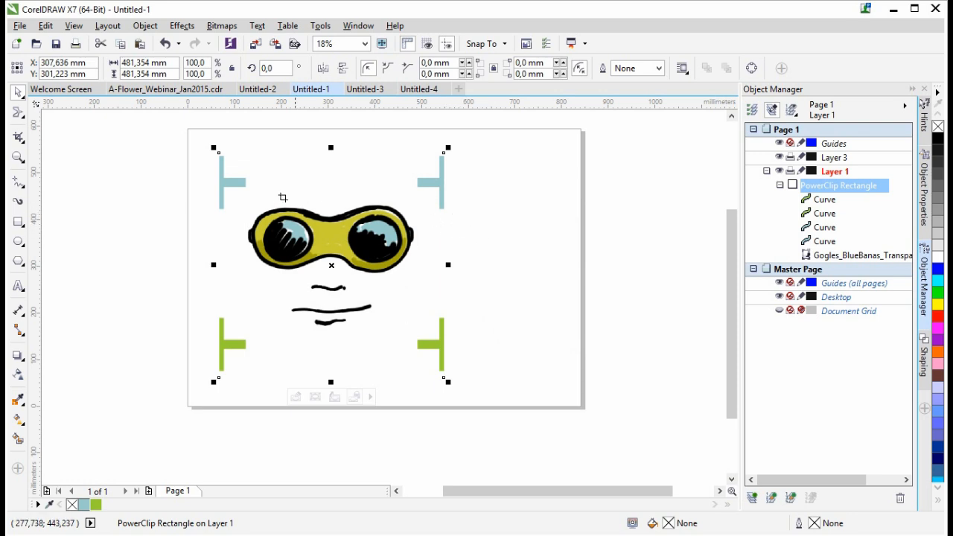
{"action": "left_click_drag", "start_coordinate": [219, 153], "coordinate": [446, 380]}
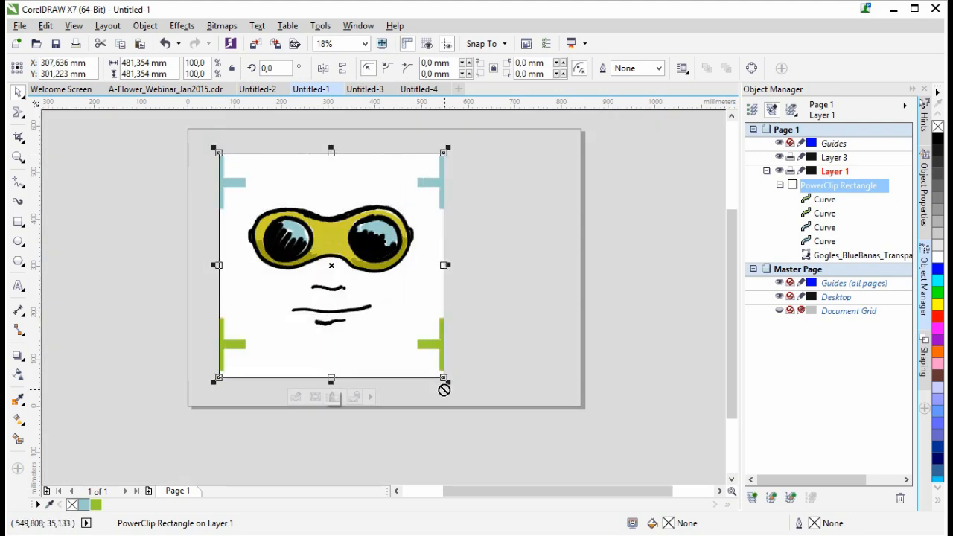
{"action": "left_click", "coordinate": [332, 398]}
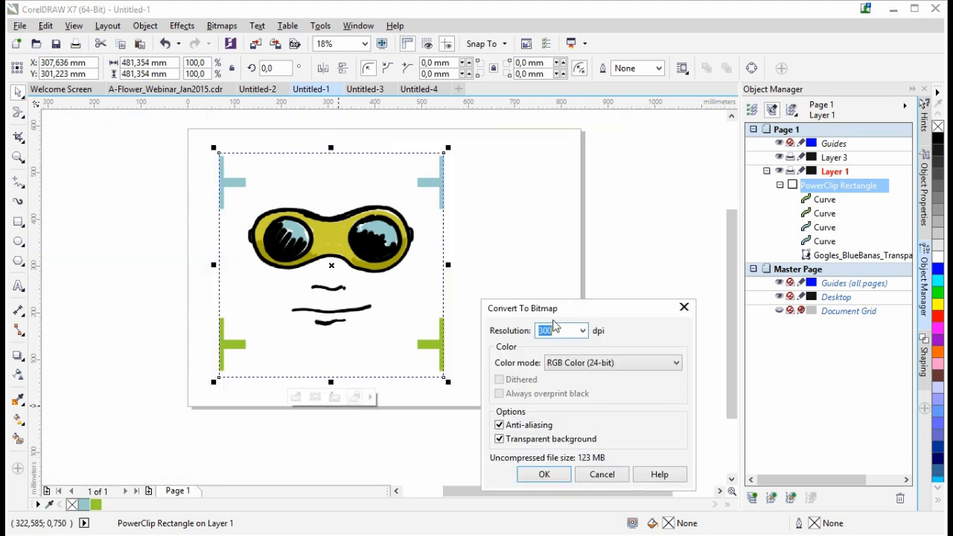
Convert the pattern to a 300 dpi RGB Color (24-bit) bitmap with anti-aliasing and transparent background
{"action": "left_click_drag", "start_coordinate": [564, 317], "coordinate": [551, 225]}
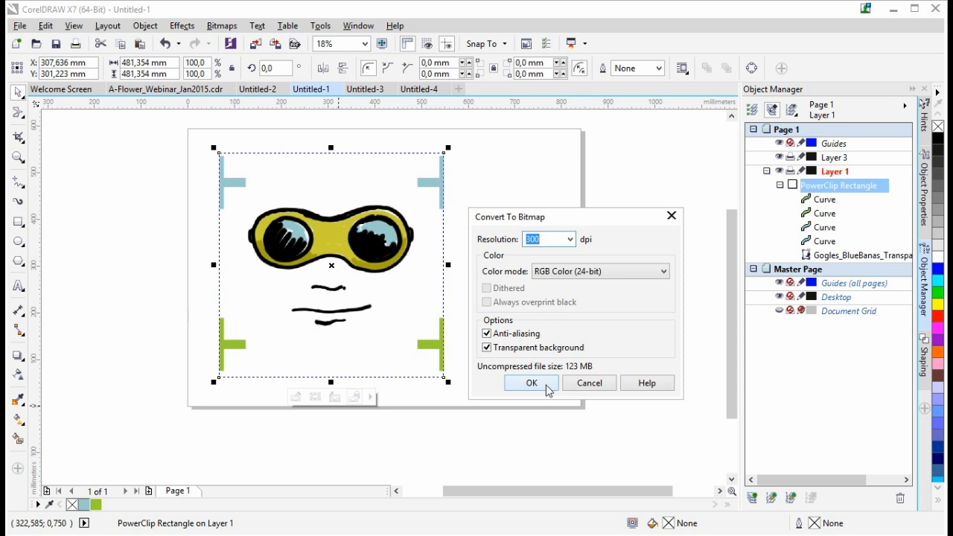
{"action": "left_click", "coordinate": [663, 272]}
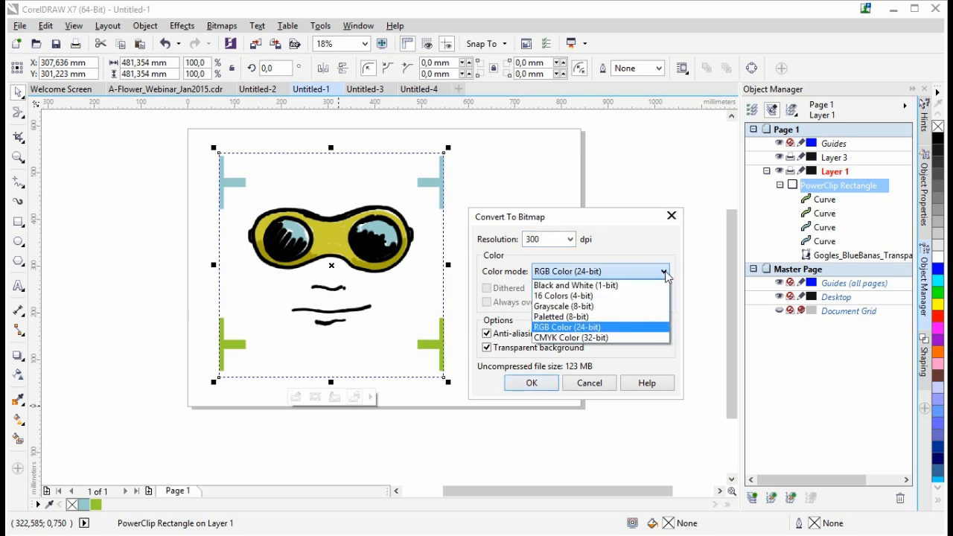
{"action": "left_click", "coordinate": [665, 274]}
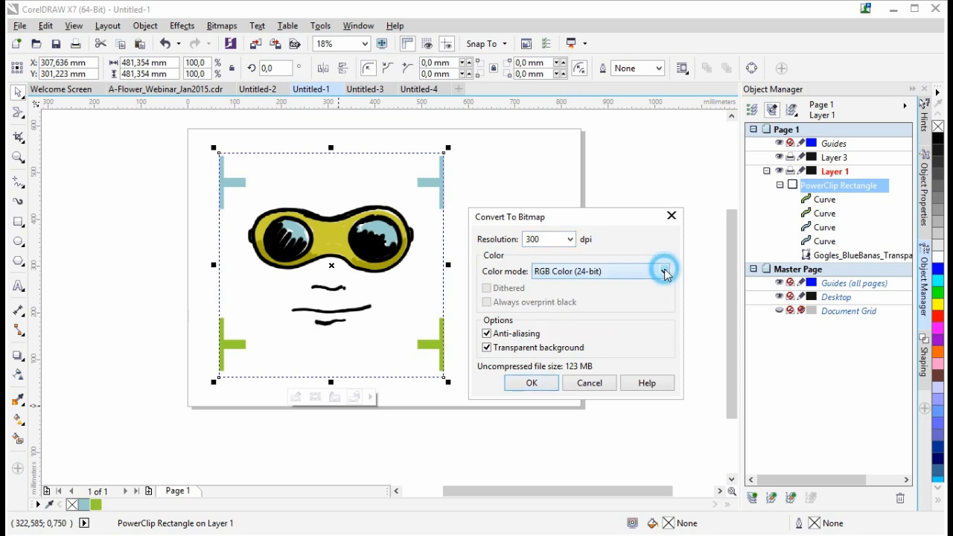
{"action": "left_click", "coordinate": [532, 384]}
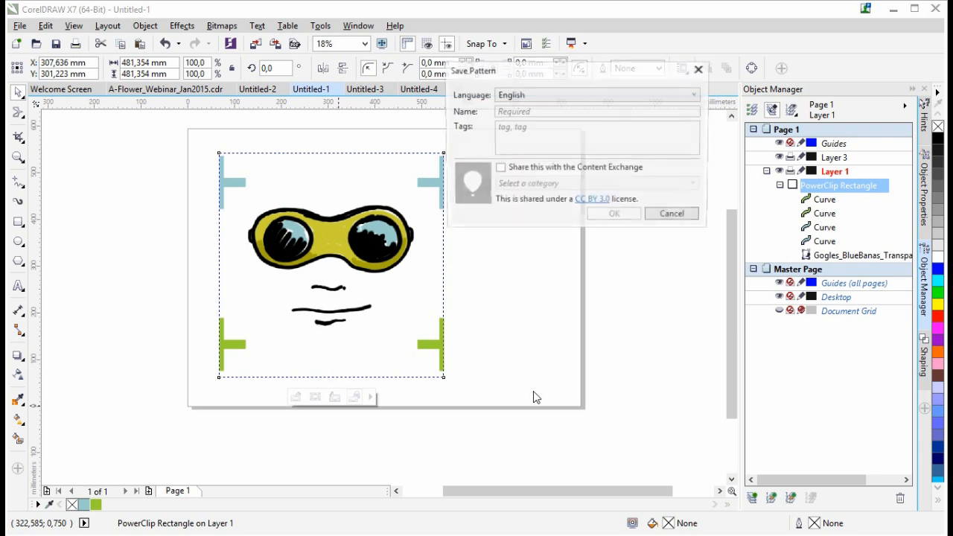
Save the pattern under the name Gogles_bananas_Plus and deselect the artwork
{"action": "left_click", "coordinate": [537, 112]}
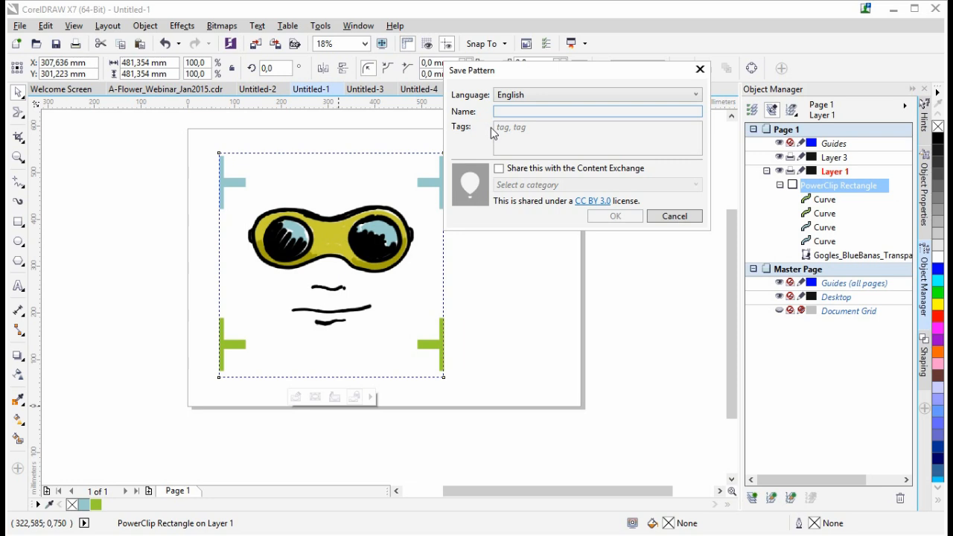
{"action": "type", "text": "Gogles_bananas_Plus"}
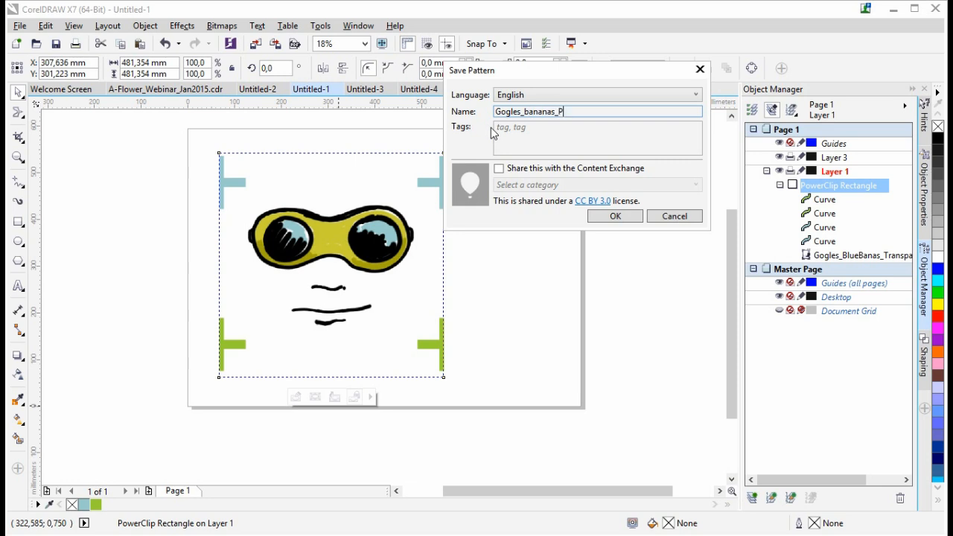
{"action": "left_click", "coordinate": [625, 221]}
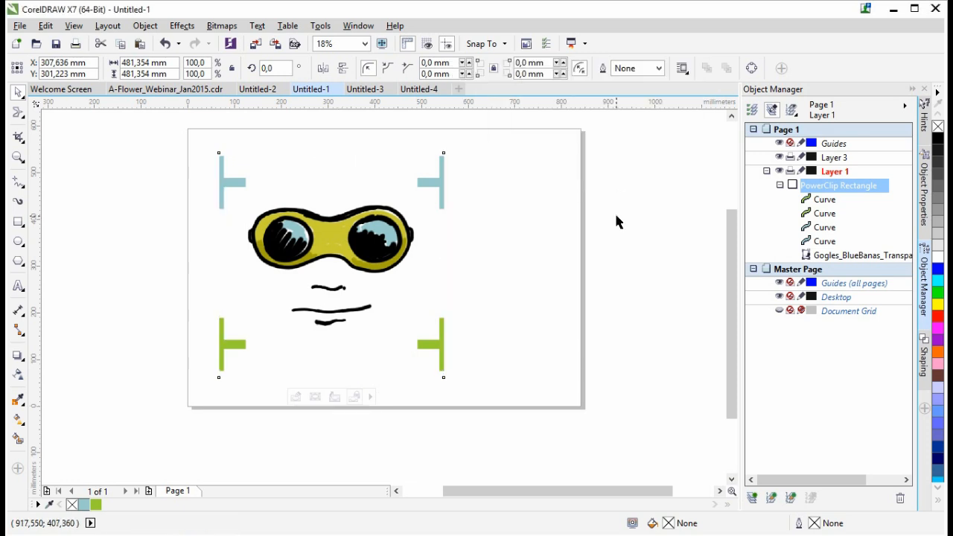
{"action": "left_click", "coordinate": [506, 224]}
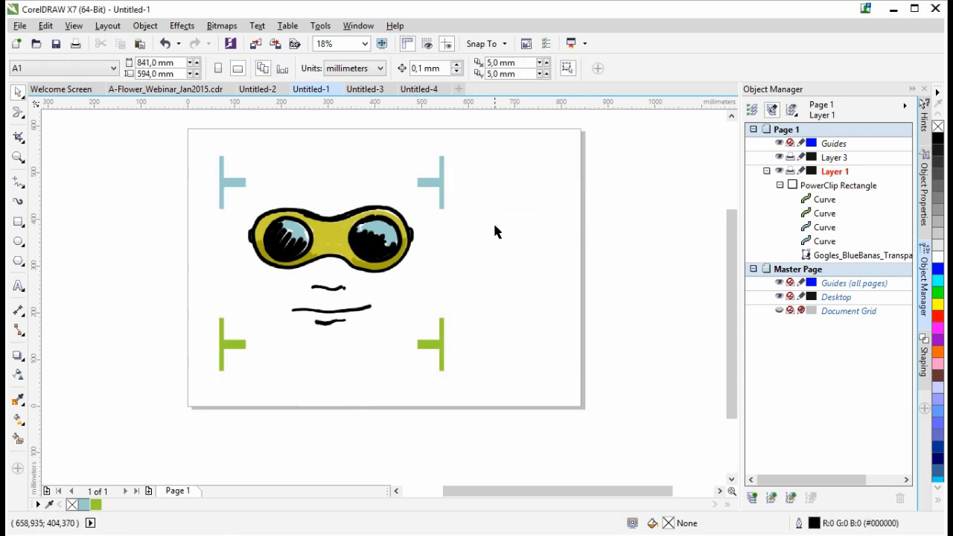
In the Untitled-3 document, draw a rectangle about 778 x 483 mm nearly filling the page and convert it to curves
{"action": "left_click", "coordinate": [364, 90]}
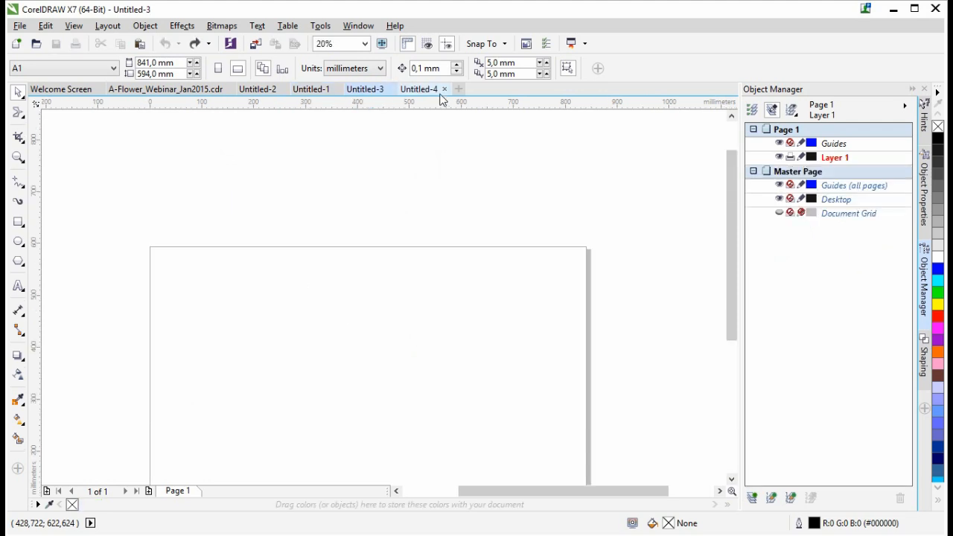
{"action": "left_click_drag", "start_coordinate": [726, 198], "coordinate": [743, 251]}
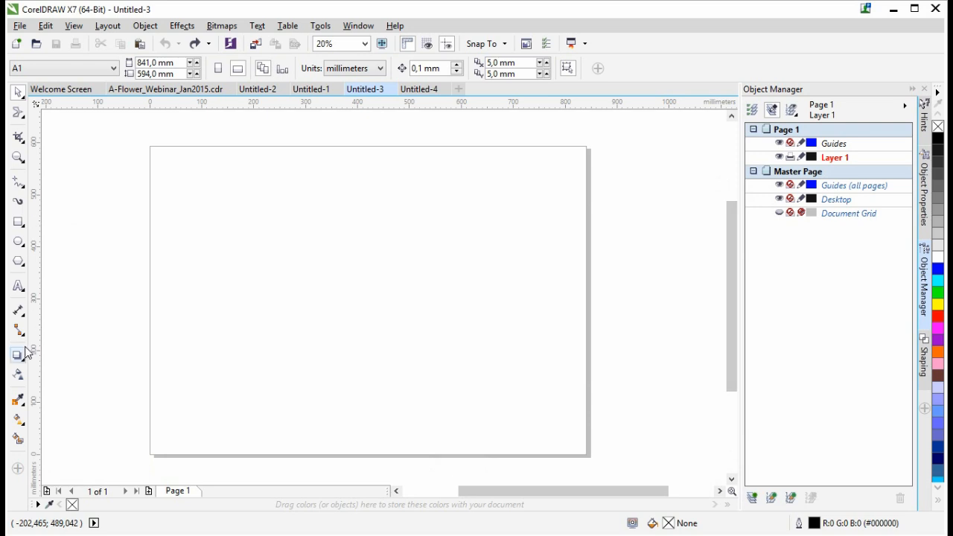
{"action": "left_click", "coordinate": [19, 222]}
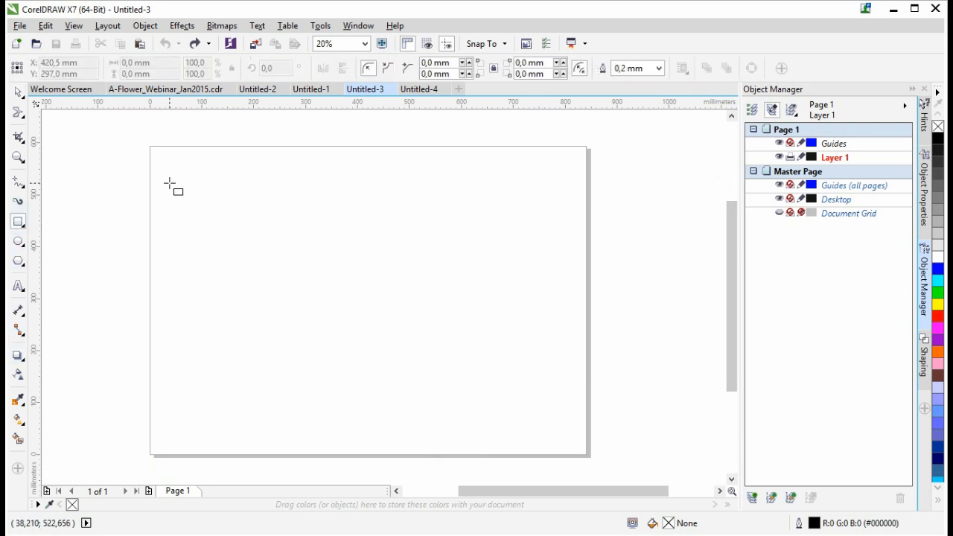
{"action": "left_click_drag", "start_coordinate": [166, 176], "coordinate": [572, 426]}
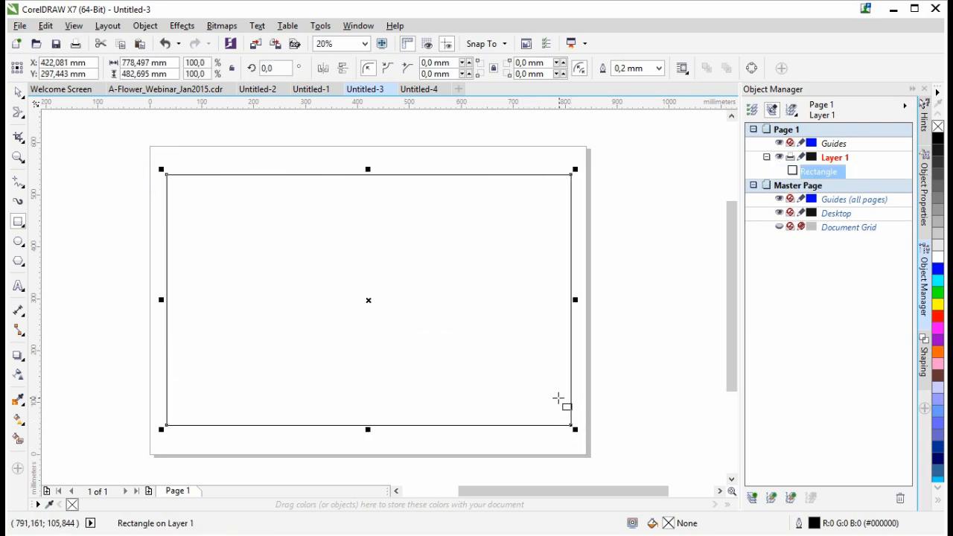
{"action": "key", "text": "ctrl+q"}
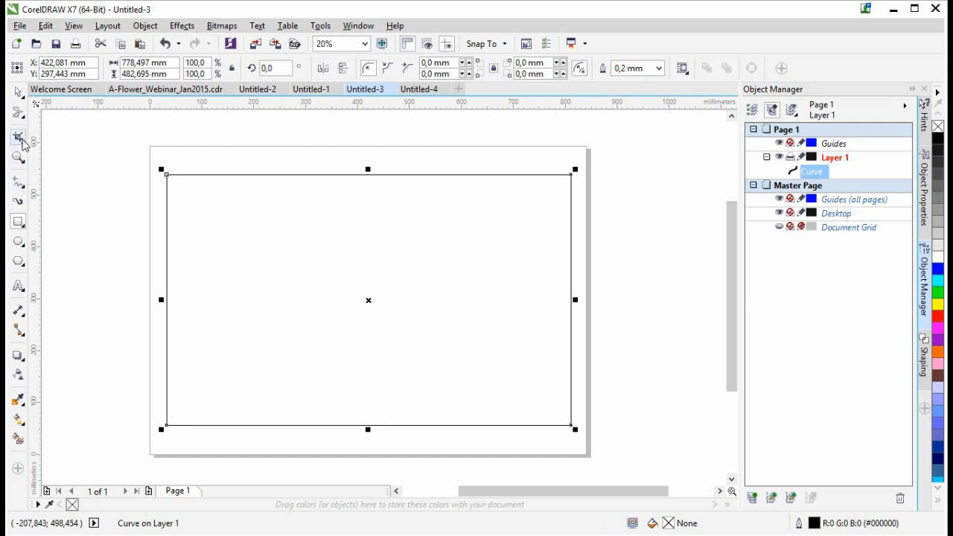
Pull the four corners of the page-sized curve outward with the Smear tool
{"action": "left_click", "coordinate": [18, 113]}
{"action": "left_click", "coordinate": [66, 148]}
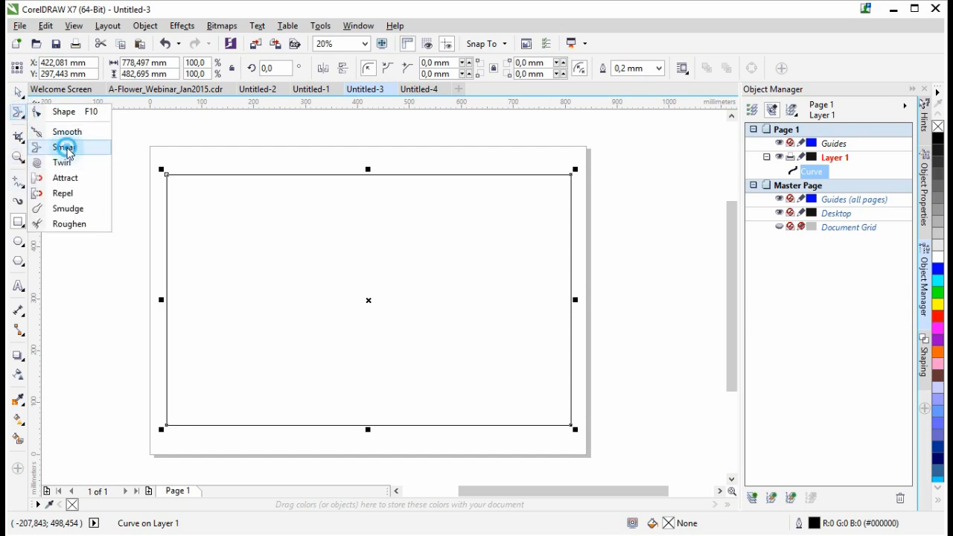
{"action": "left_click_drag", "start_coordinate": [179, 186], "coordinate": [159, 165]}
{"action": "left_click_drag", "start_coordinate": [564, 181], "coordinate": [580, 168]}
{"action": "mouse_move", "coordinate": [179, 180]}
{"action": "left_mouse_down"}
{"action": "mouse_move", "coordinate": [166, 171]}
{"action": "mouse_move", "coordinate": [165, 183]}
{"action": "left_mouse_up"}
{"action": "left_click_drag", "start_coordinate": [167, 424], "coordinate": [159, 435]}
{"action": "left_click_drag", "start_coordinate": [570, 421], "coordinate": [578, 431]}
{"action": "mouse_move", "coordinate": [553, 400]}
{"action": "left_mouse_down"}
{"action": "mouse_move", "coordinate": [558, 373]}
{"action": "mouse_move", "coordinate": [554, 409]}
{"action": "mouse_move", "coordinate": [569, 427]}
{"action": "left_mouse_up"}
{"action": "left_click_drag", "start_coordinate": [562, 185], "coordinate": [574, 164]}
{"action": "left_click_drag", "start_coordinate": [178, 189], "coordinate": [166, 172]}
{"action": "left_click_drag", "start_coordinate": [184, 410], "coordinate": [159, 432]}
Smear the left, top and right edges of the curve into irregular wavy lines
{"action": "mouse_move", "coordinate": [183, 243]}
{"action": "left_mouse_down"}
{"action": "mouse_move", "coordinate": [179, 223]}
{"action": "mouse_move", "coordinate": [166, 329]}
{"action": "mouse_move", "coordinate": [174, 373]}
{"action": "mouse_move", "coordinate": [179, 357]}
{"action": "left_mouse_up"}
{"action": "left_click", "coordinate": [181, 377]}
{"action": "mouse_move", "coordinate": [172, 317]}
{"action": "left_mouse_down"}
{"action": "mouse_move", "coordinate": [165, 200]}
{"action": "mouse_move", "coordinate": [234, 181]}
{"action": "mouse_move", "coordinate": [407, 178]}
{"action": "left_mouse_up"}
{"action": "left_click", "coordinate": [204, 187]}
{"action": "left_click_drag", "start_coordinate": [408, 173], "coordinate": [537, 179]}
{"action": "mouse_move", "coordinate": [564, 230]}
{"action": "left_mouse_down"}
{"action": "mouse_move", "coordinate": [566, 222]}
{"action": "mouse_move", "coordinate": [570, 388]}
{"action": "left_mouse_up"}
{"action": "left_click", "coordinate": [567, 341]}
{"action": "mouse_move", "coordinate": [568, 341]}
{"action": "left_mouse_down"}
{"action": "mouse_move", "coordinate": [571, 272]}
{"action": "mouse_move", "coordinate": [568, 283]}
{"action": "mouse_move", "coordinate": [585, 266]}
{"action": "left_mouse_up"}
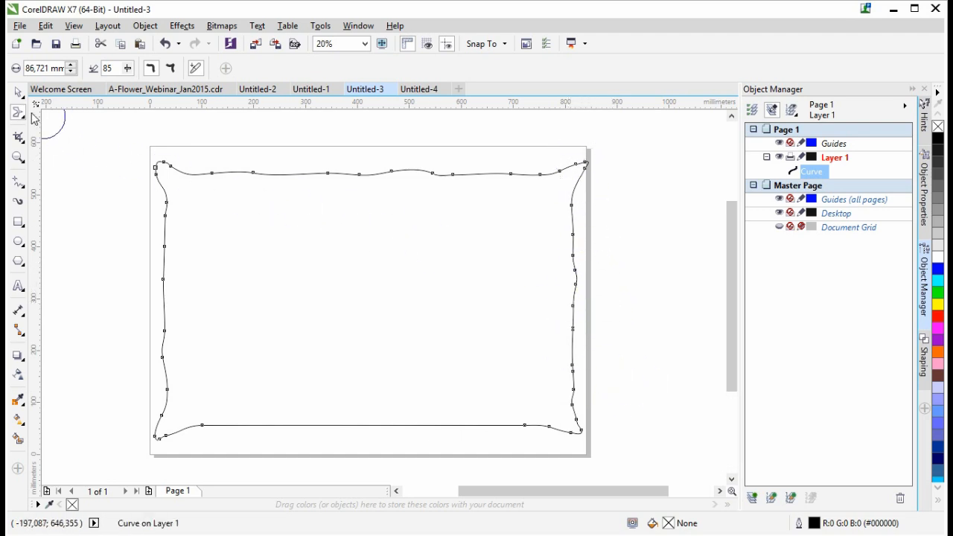
With the curve deselected, choose a bitmap pattern for the Interactive Fill and accept it as the default for graphic objects
{"action": "left_click", "coordinate": [18, 92]}
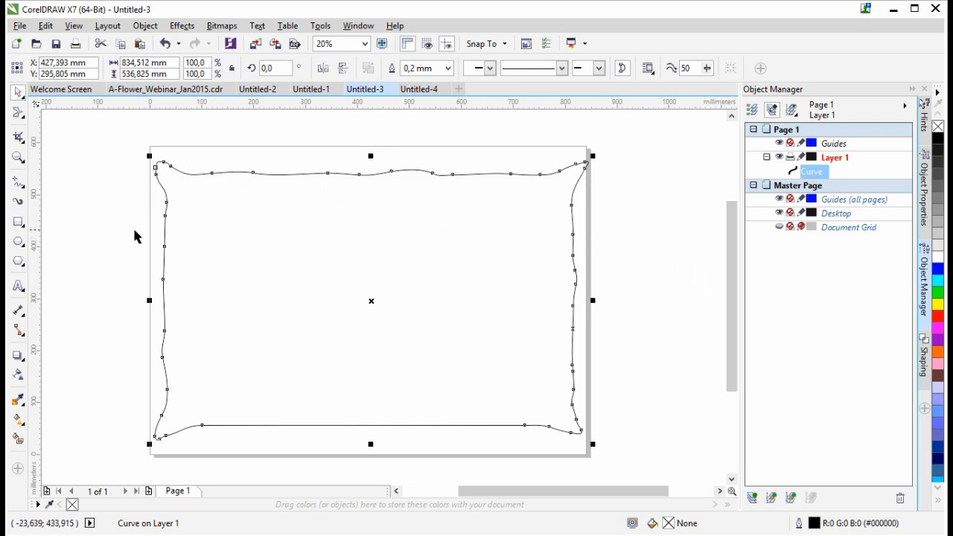
{"action": "left_click", "coordinate": [48, 393]}
{"action": "left_click", "coordinate": [18, 420]}
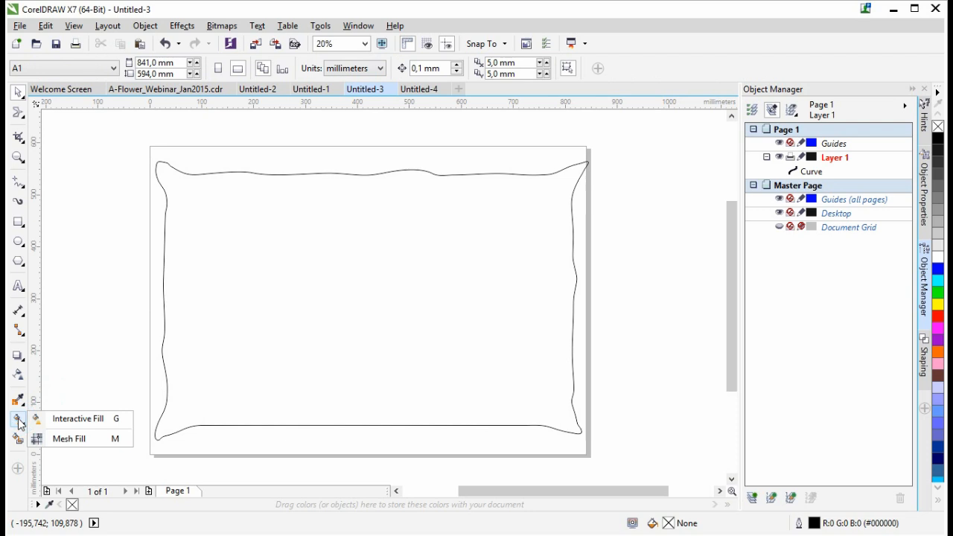
{"action": "left_click", "coordinate": [60, 419]}
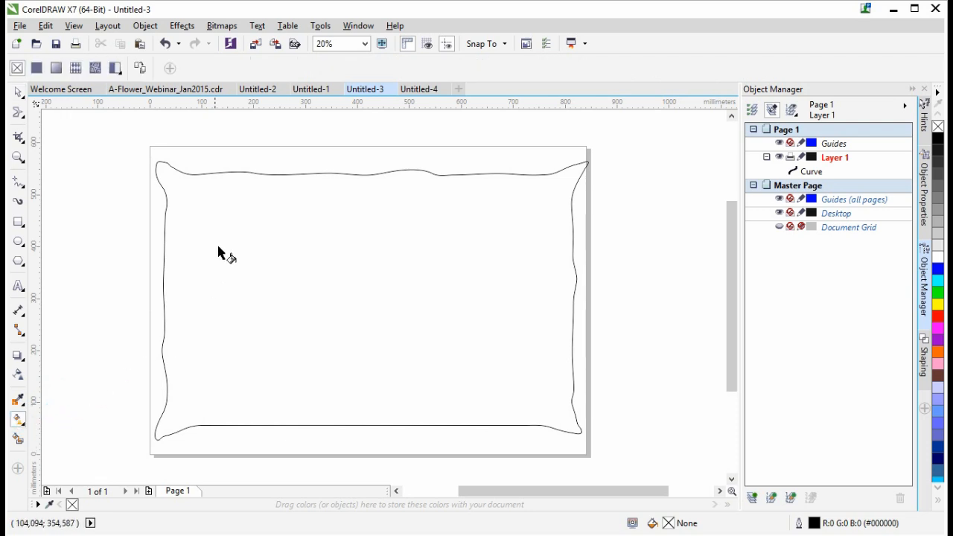
{"action": "left_click", "coordinate": [95, 68]}
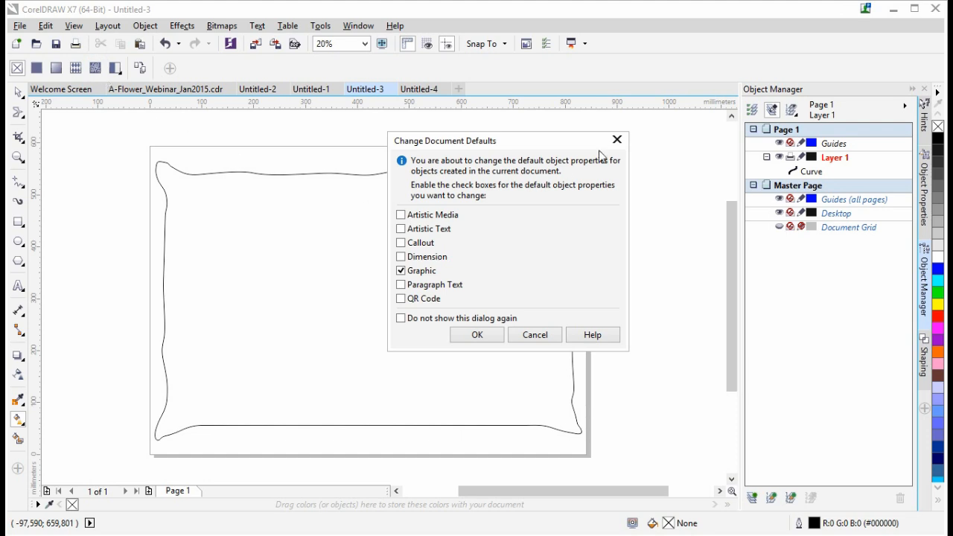
{"action": "left_click", "coordinate": [617, 140]}
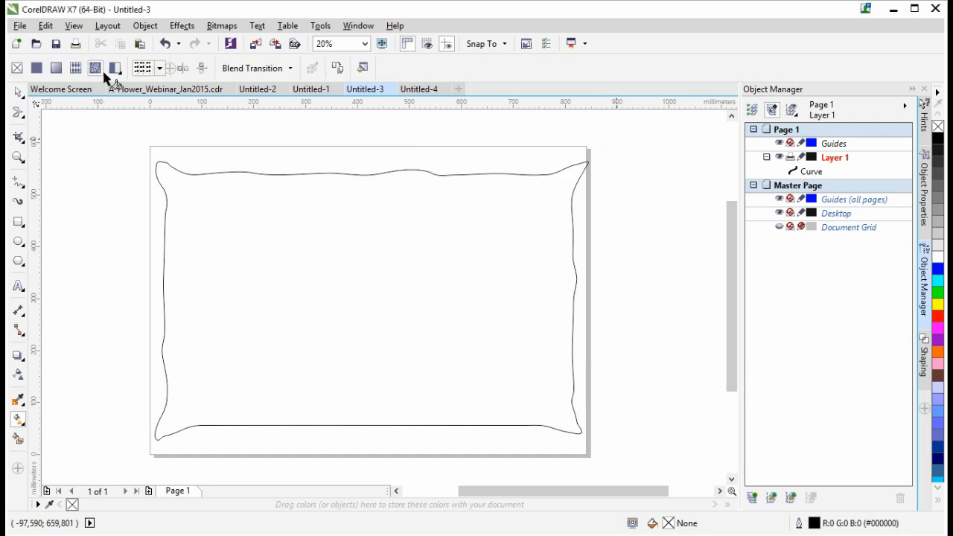
{"action": "left_click", "coordinate": [94, 69]}
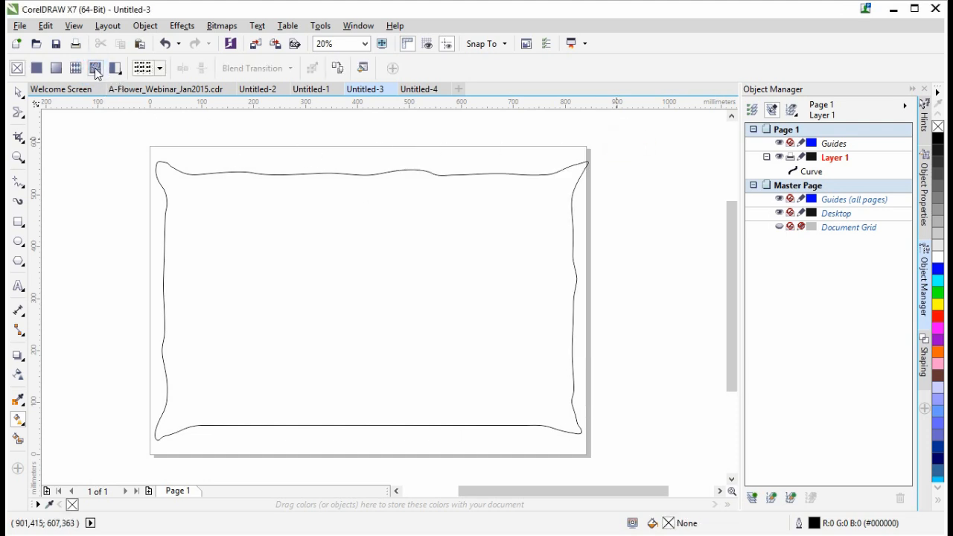
{"action": "left_click", "coordinate": [481, 334]}
Fill the wavy-edged curve with the goggles and plus-sign bitmap pattern
{"action": "left_click", "coordinate": [274, 309]}
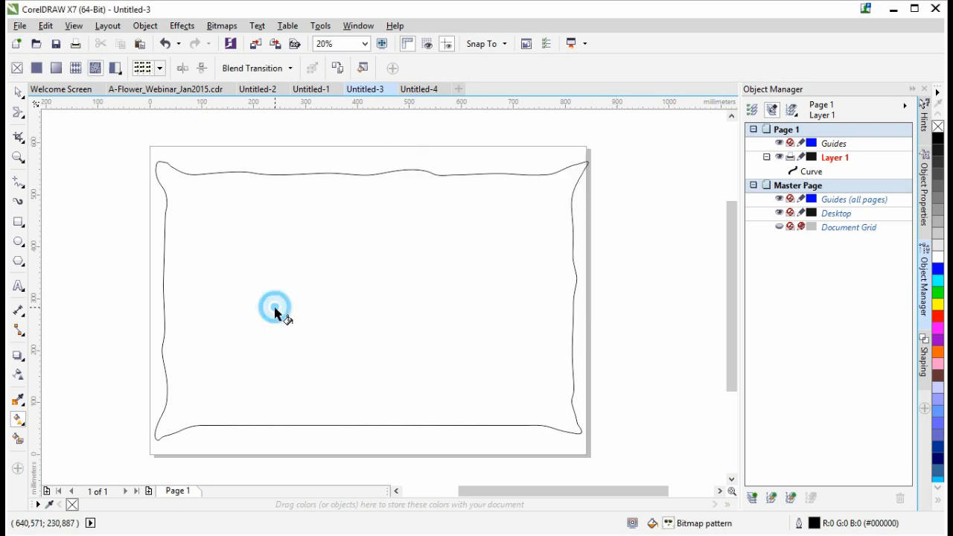
{"action": "left_click", "coordinate": [277, 298]}
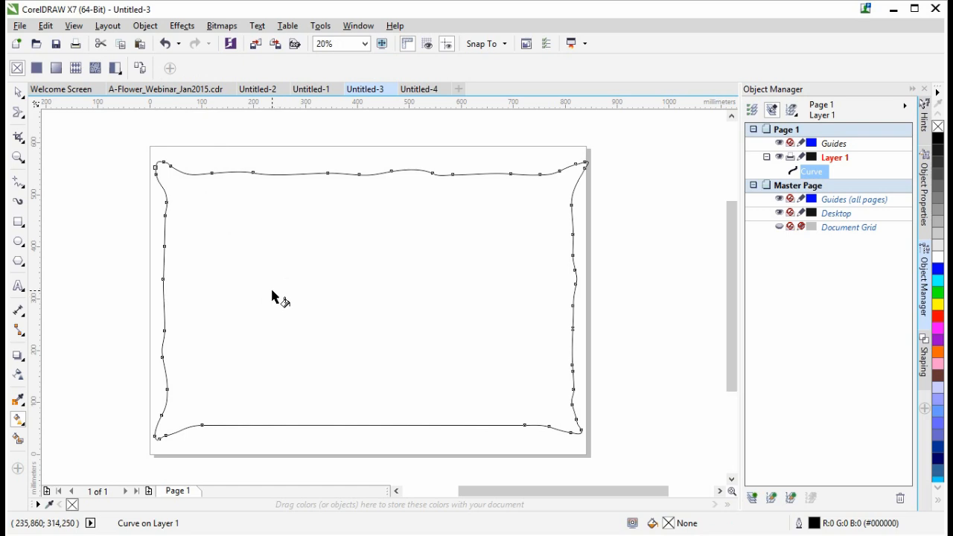
{"action": "left_click", "coordinate": [97, 68]}
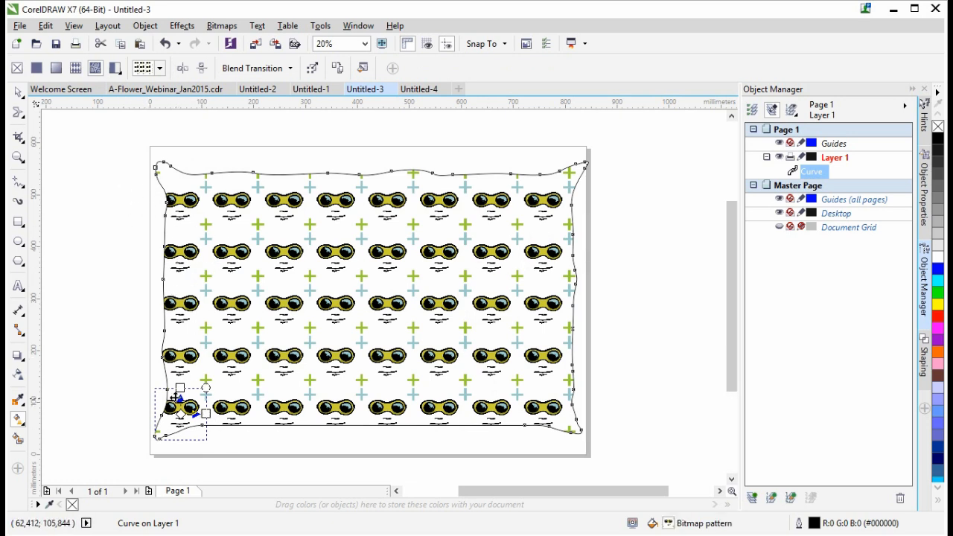
Try the pattern tiles at a smaller size and at a much larger tilted size, and straighten the enlarged tiles
{"action": "left_click", "coordinate": [206, 388]}
{"action": "left_click_drag", "start_coordinate": [206, 388], "coordinate": [199, 396]}
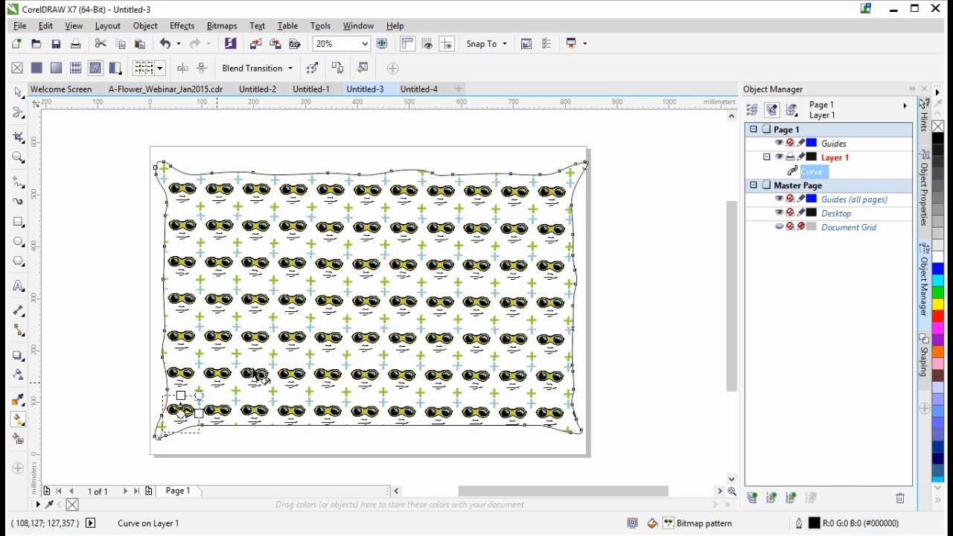
{"action": "left_click", "coordinate": [198, 395]}
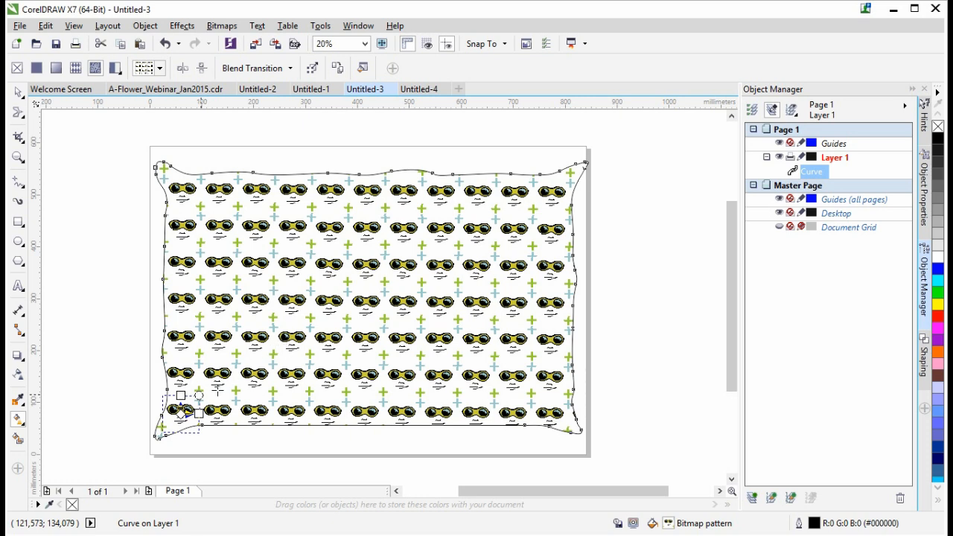
{"action": "left_click_drag", "start_coordinate": [199, 395], "coordinate": [283, 342]}
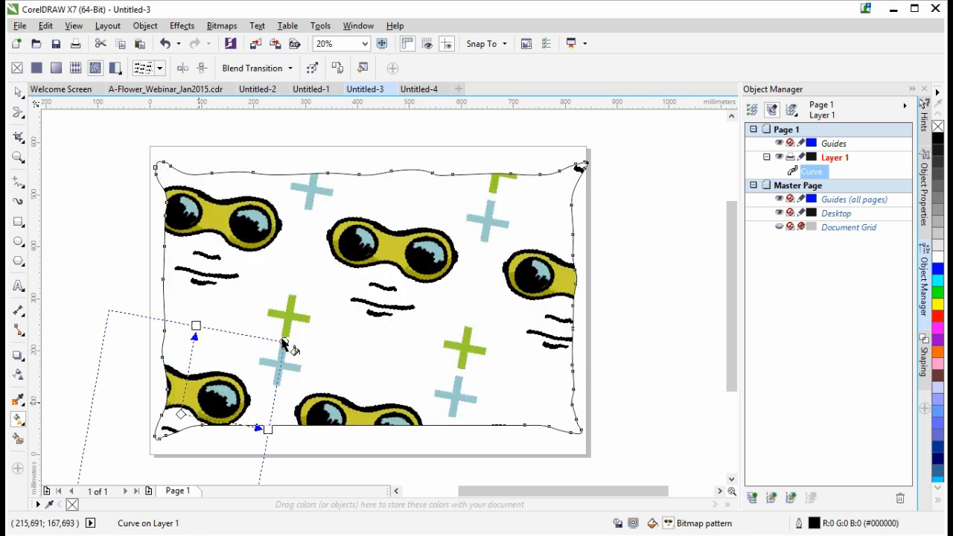
{"action": "left_click_drag", "start_coordinate": [286, 318], "coordinate": [282, 299]}
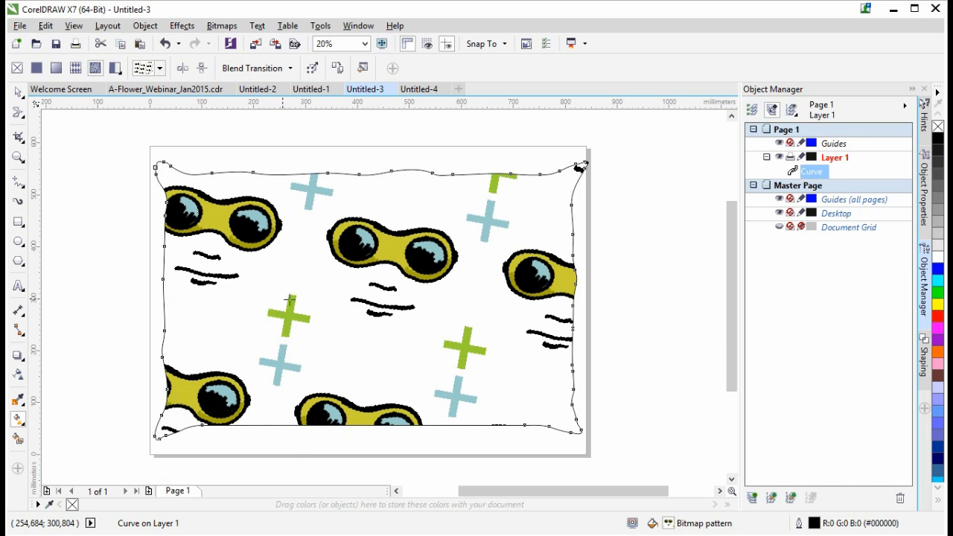
{"action": "left_click_drag", "start_coordinate": [279, 298], "coordinate": [257, 337]}
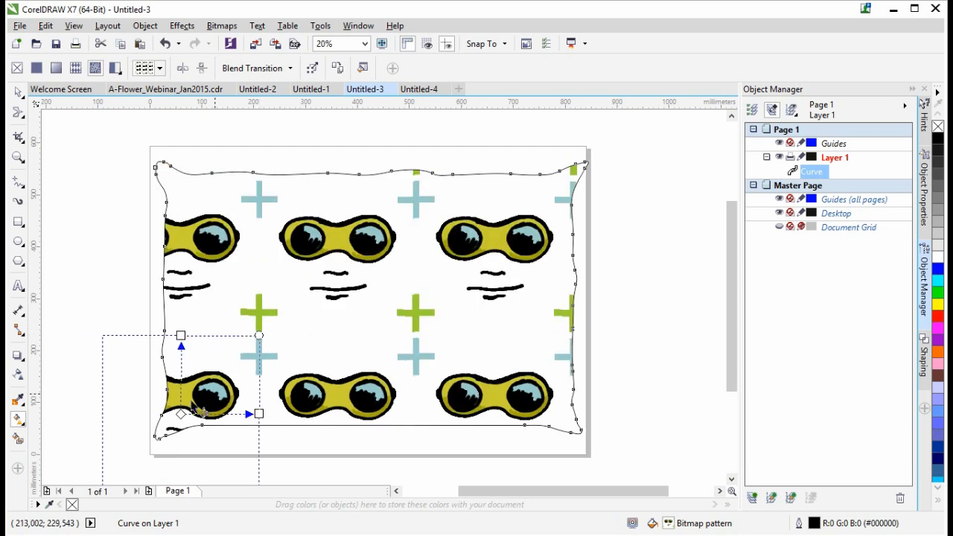
Move the pattern origin to the middle of the curve, reduce and slightly rotate the tiles, and deselect the curve
{"action": "left_click_drag", "start_coordinate": [182, 415], "coordinate": [362, 305]}
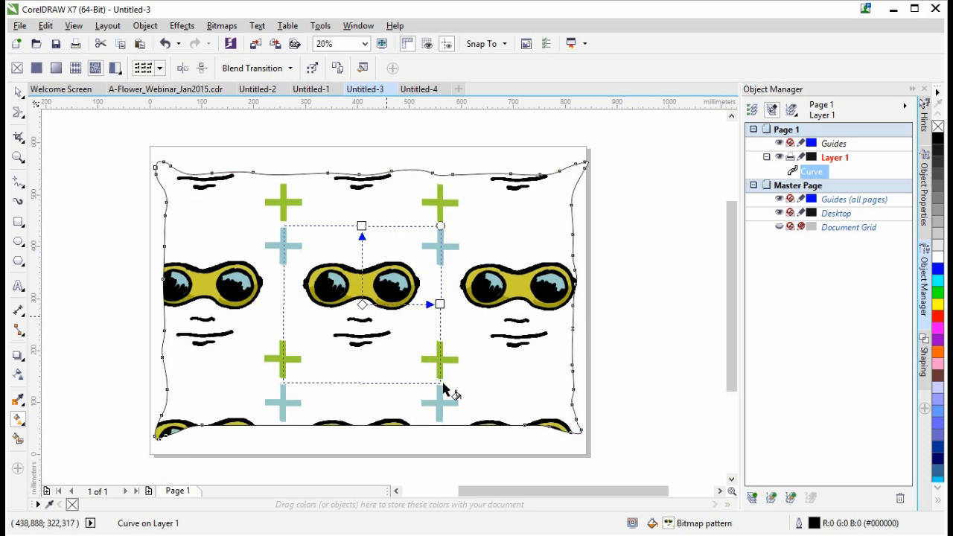
{"action": "left_click_drag", "start_coordinate": [441, 225], "coordinate": [417, 258]}
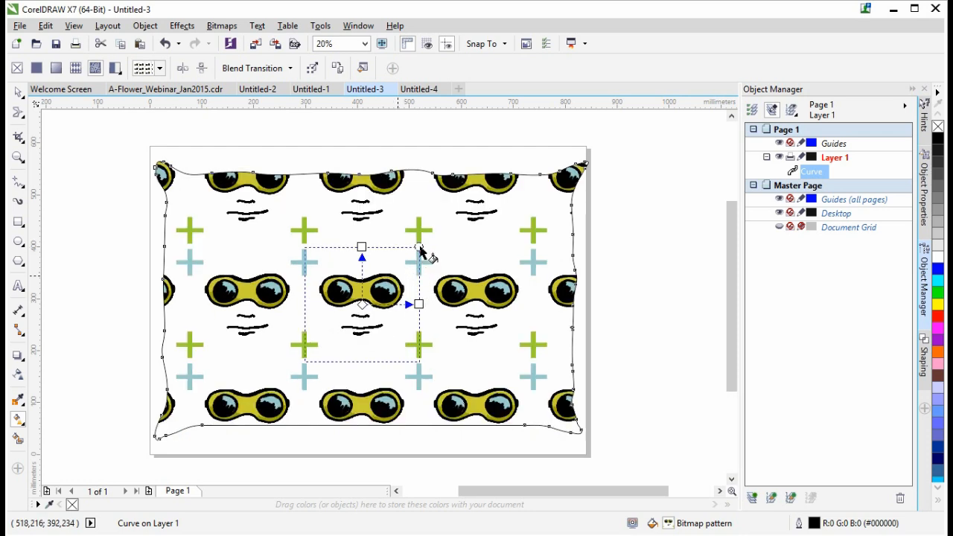
{"action": "left_click", "coordinate": [418, 246]}
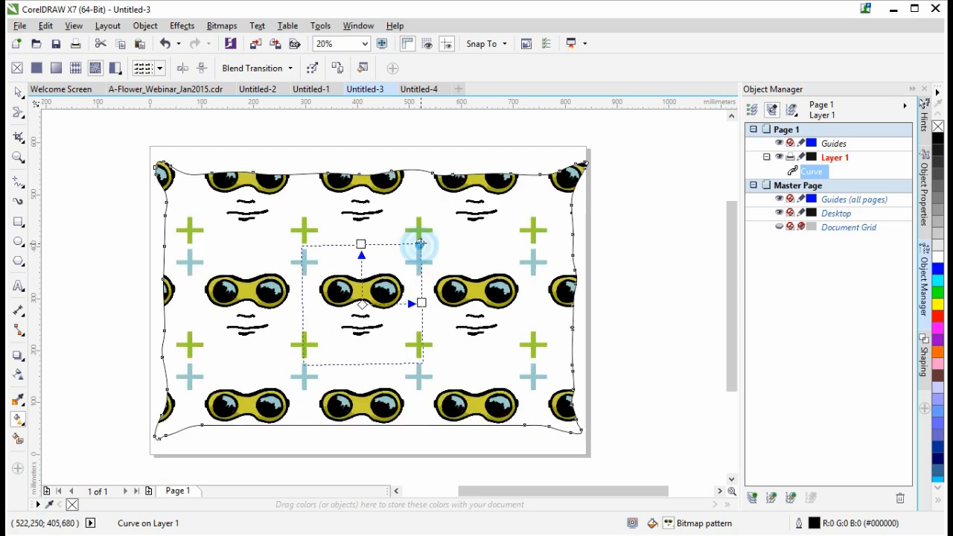
{"action": "left_click", "coordinate": [421, 255]}
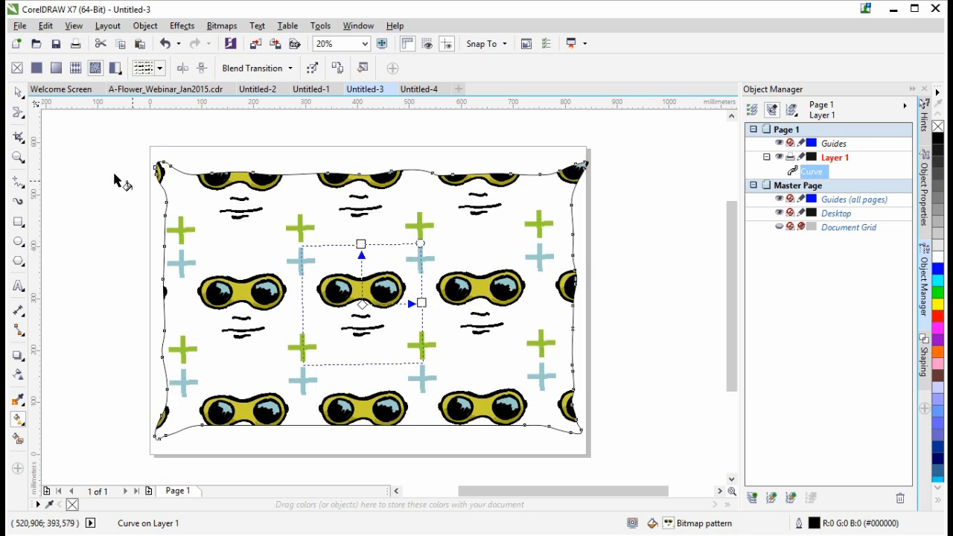
{"action": "left_click", "coordinate": [18, 92]}
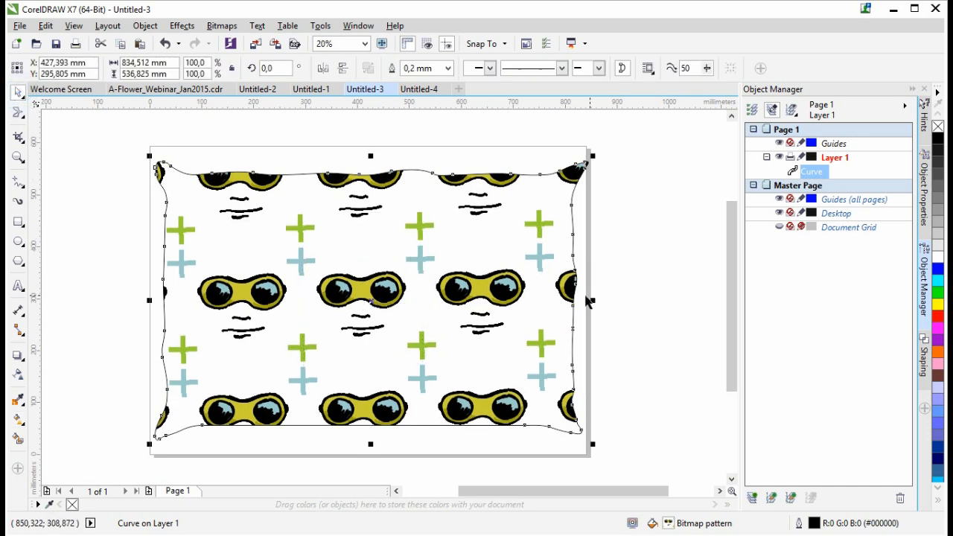
{"action": "left_click", "coordinate": [634, 305]}
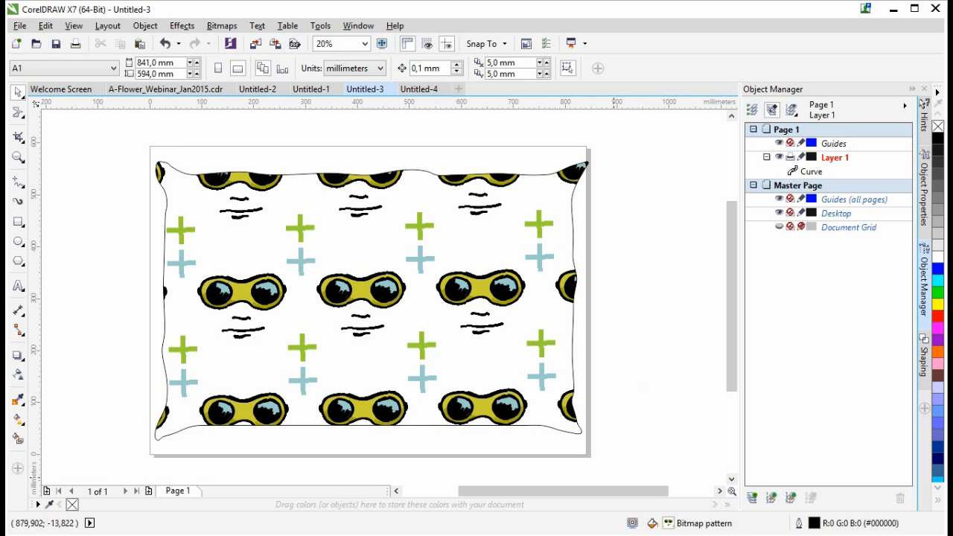
Review the PowerClip tile artwork in the Untitled-1 document and return to the Untitled-3 document
{"action": "left_click", "coordinate": [310, 89]}
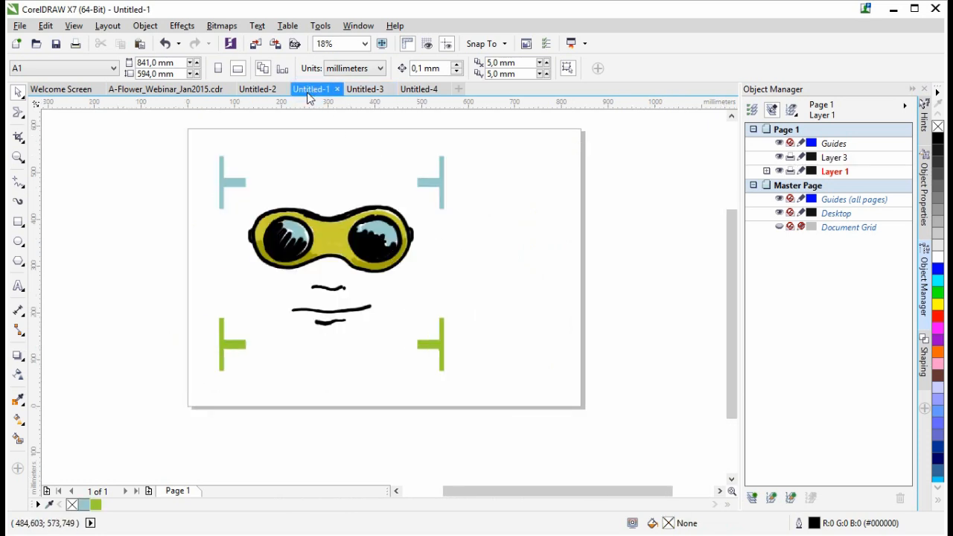
{"action": "left_click", "coordinate": [253, 204]}
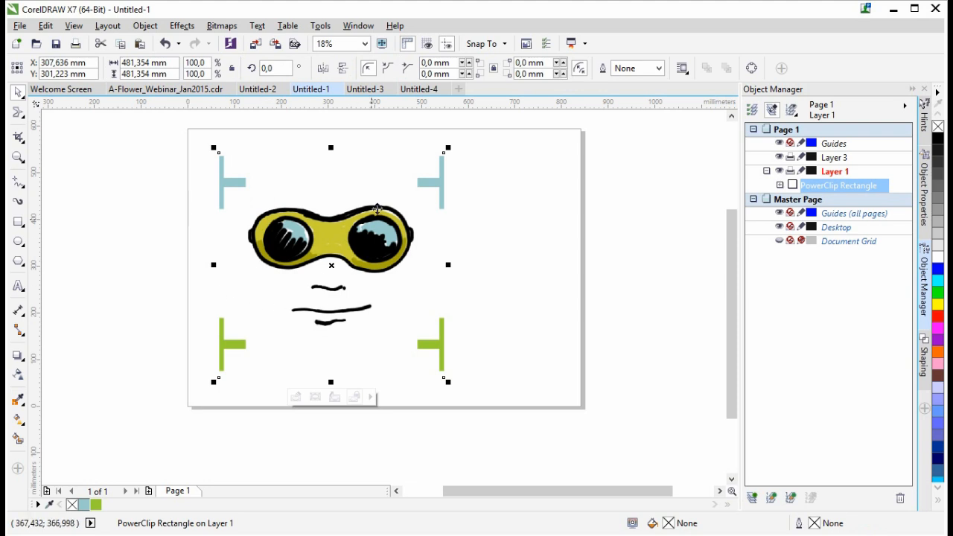
{"action": "left_click", "coordinate": [365, 89]}
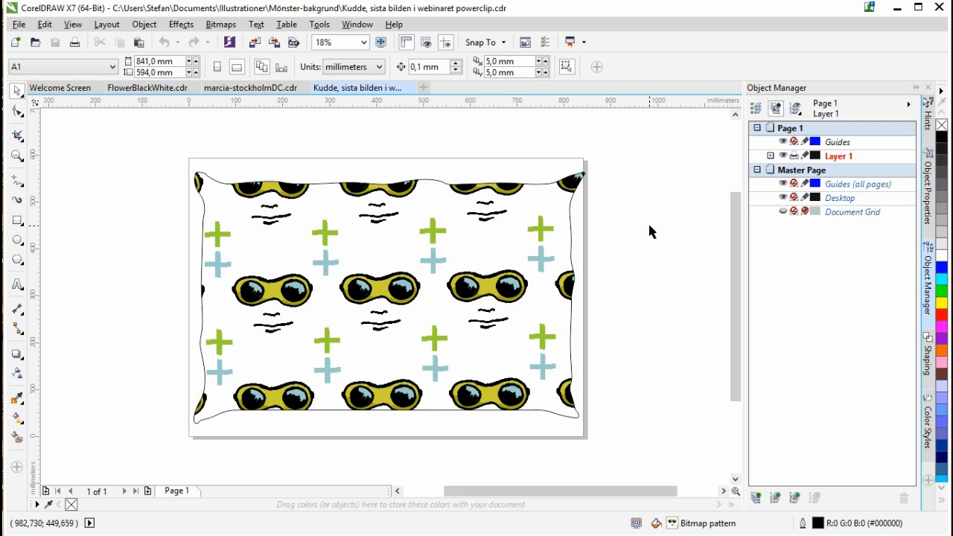
Create a new A4 landscape document and close the pillow pattern document
{"action": "left_click", "coordinate": [18, 43]}
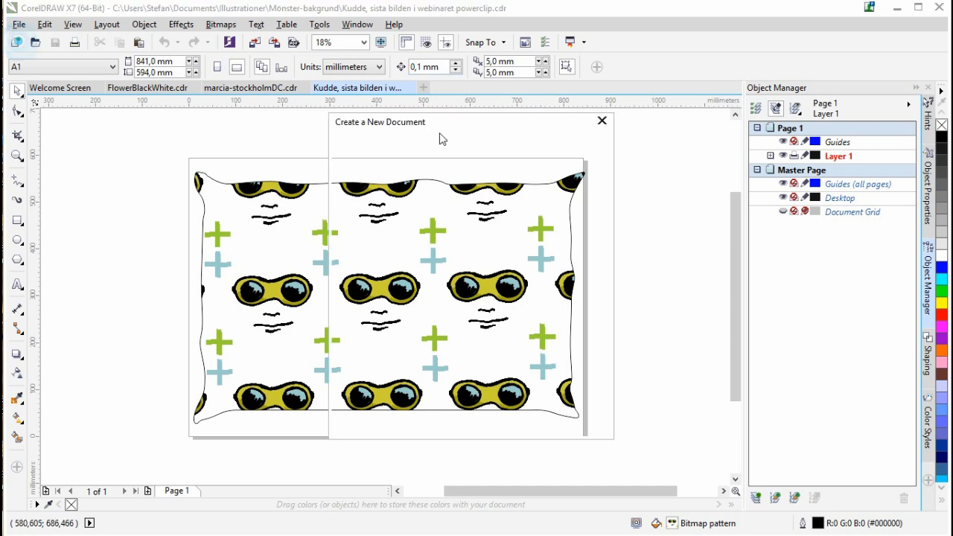
{"action": "left_click", "coordinate": [462, 424]}
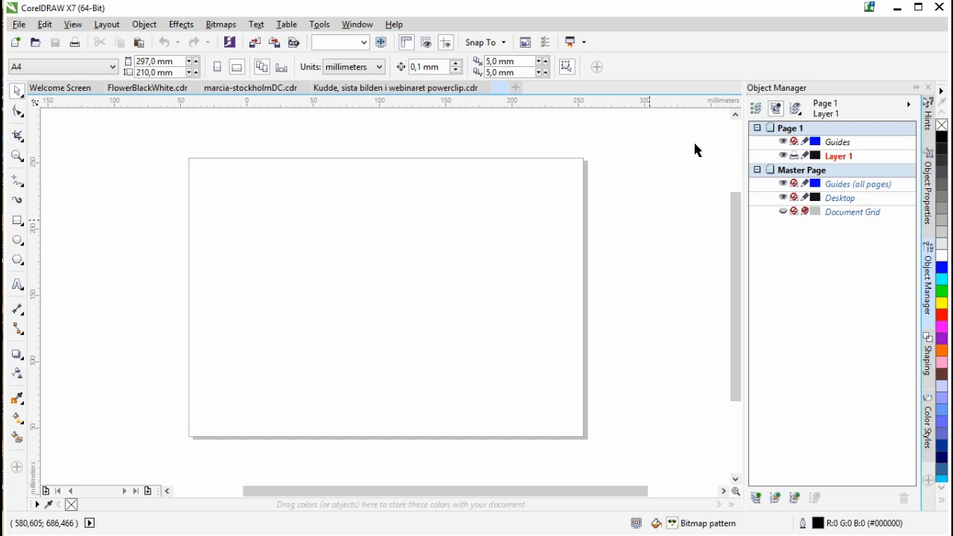
{"action": "left_click", "coordinate": [387, 87]}
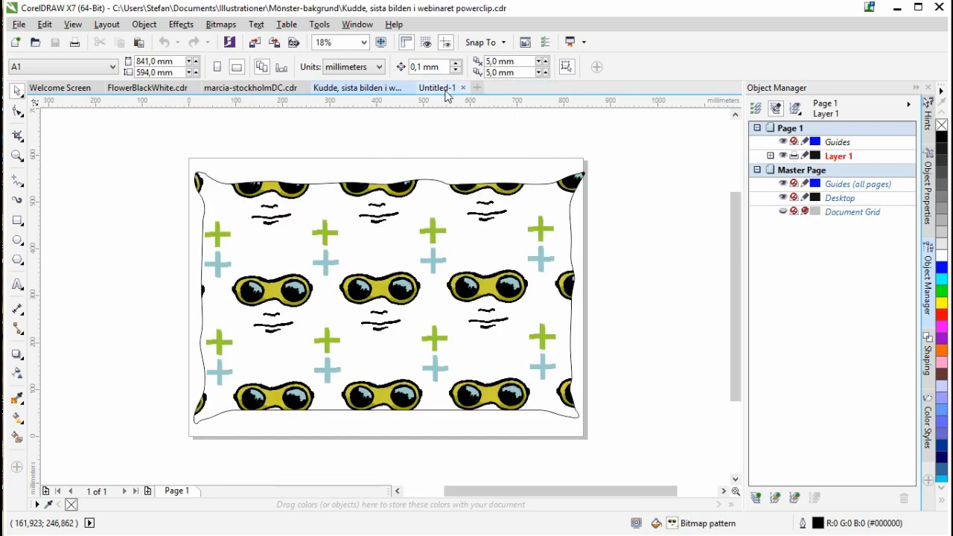
{"action": "left_click", "coordinate": [409, 87]}
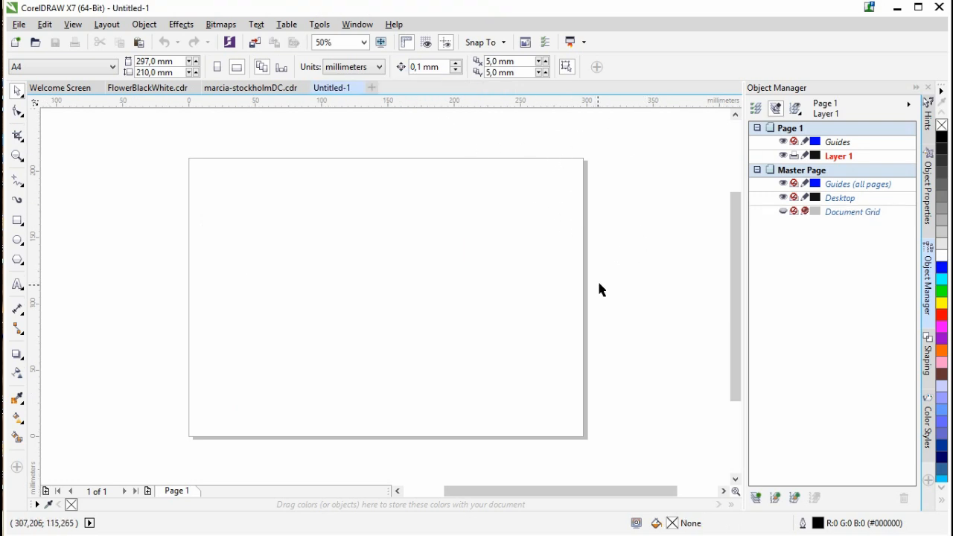
Import the red flower image Untitled-3.png from the _bilder folder and place it on the page
{"action": "left_click", "coordinate": [257, 46]}
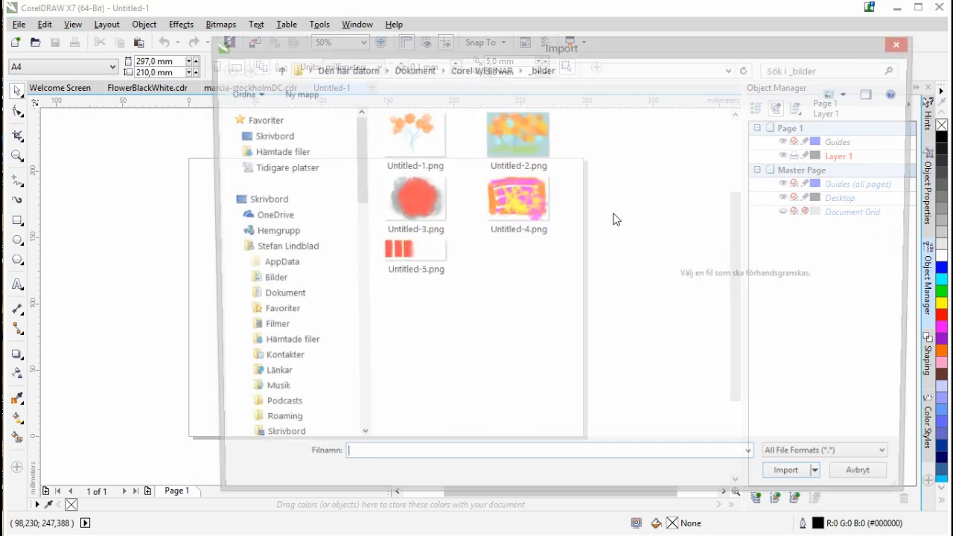
{"action": "left_click", "coordinate": [440, 210]}
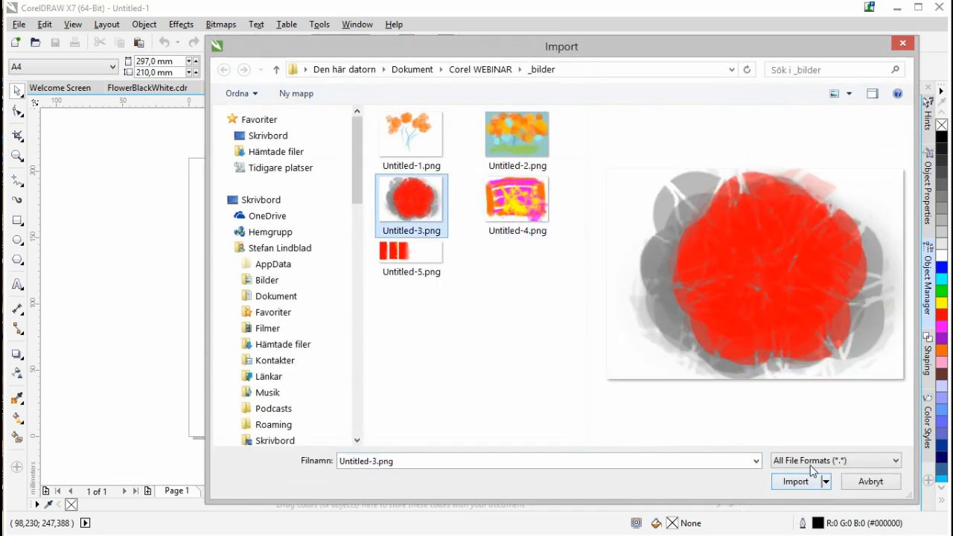
{"action": "left_click", "coordinate": [796, 482]}
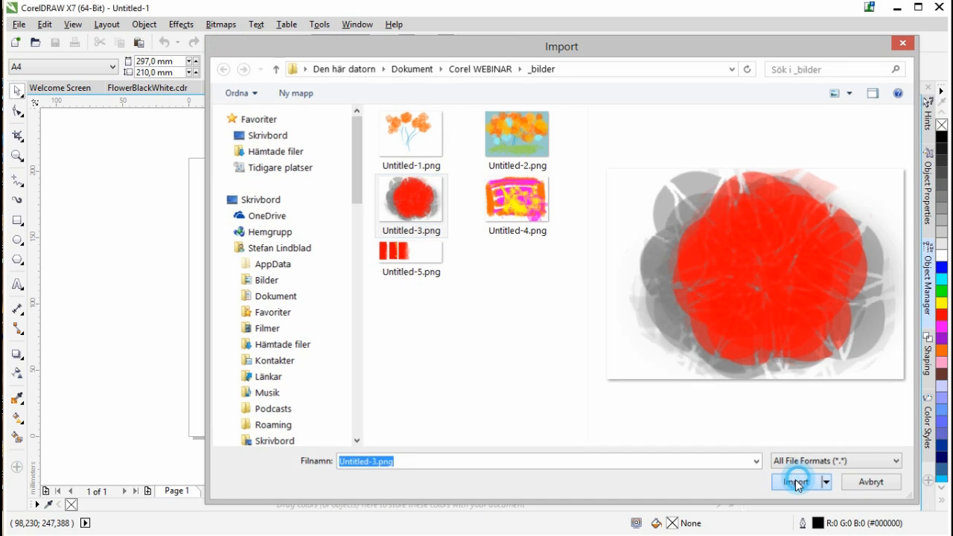
{"action": "left_click", "coordinate": [202, 131]}
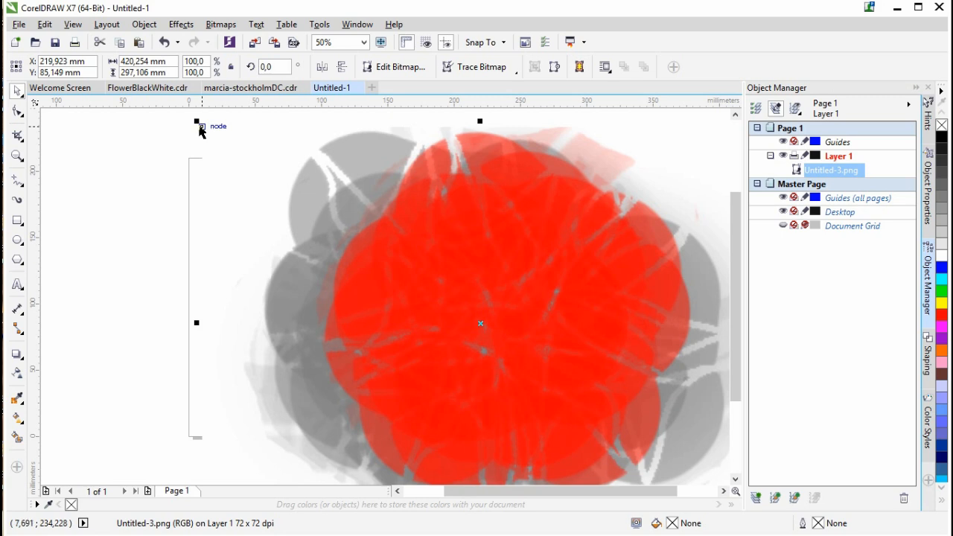
Scale the flower bitmap down to about 271 x 192 mm and center it on the page
{"action": "left_click_drag", "start_coordinate": [200, 124], "coordinate": [271, 196]}
{"action": "left_click_drag", "start_coordinate": [569, 273], "coordinate": [505, 255]}
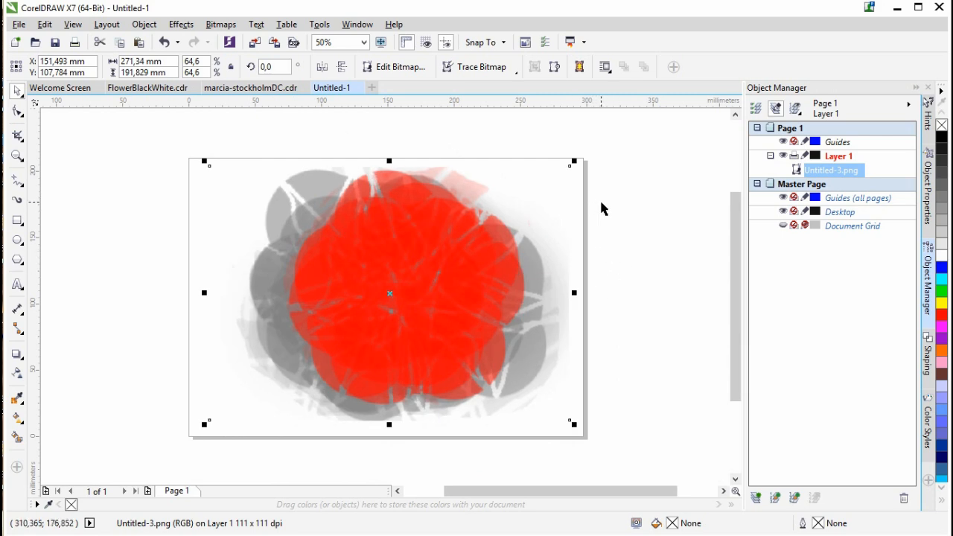
{"action": "left_click_drag", "start_coordinate": [505, 245], "coordinate": [504, 255]}
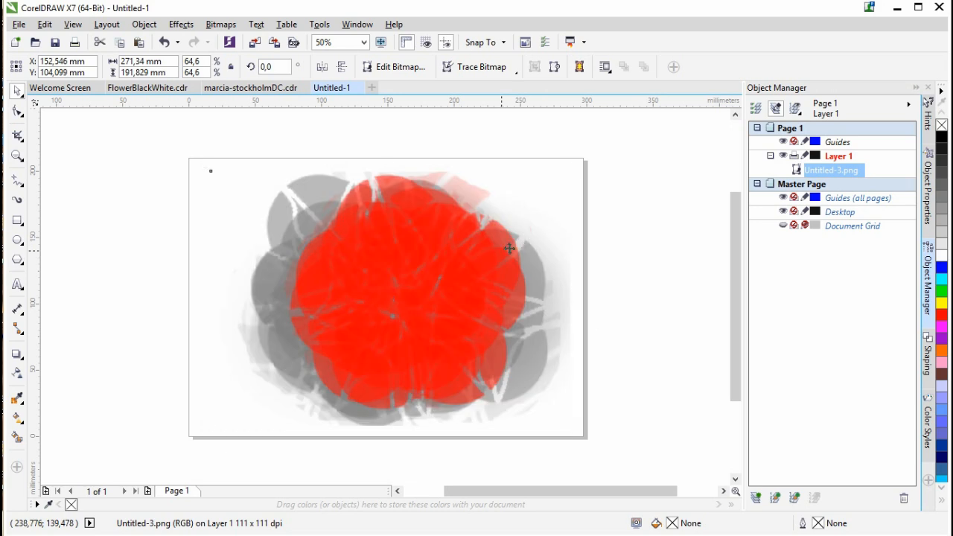
Open an outline trace of the flower bitmap with Line art as the type of image
{"action": "left_click", "coordinate": [514, 68]}
{"action": "mouse_move", "coordinate": [554, 118]}
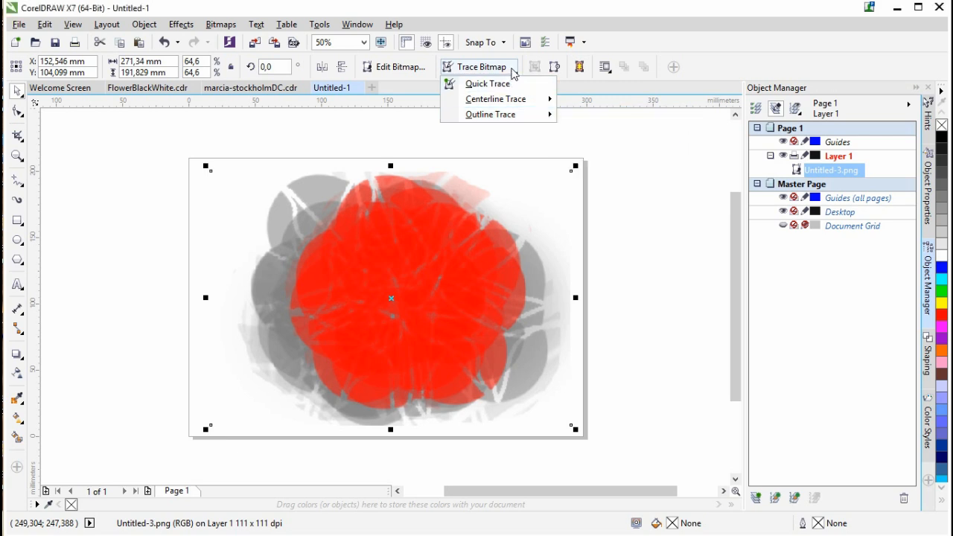
{"action": "mouse_move", "coordinate": [516, 117]}
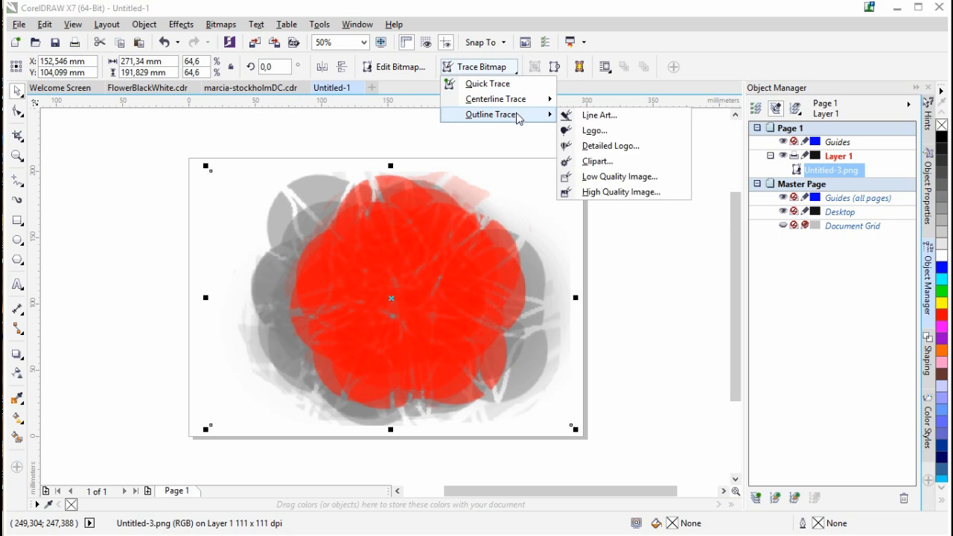
{"action": "left_click", "coordinate": [594, 117]}
{"action": "left_click", "coordinate": [824, 79]}
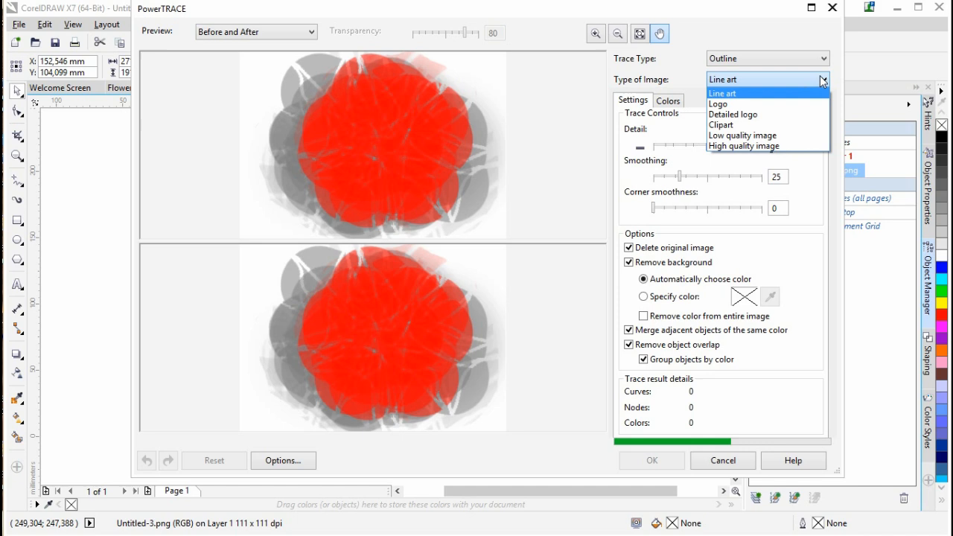
{"action": "left_click", "coordinate": [811, 91]}
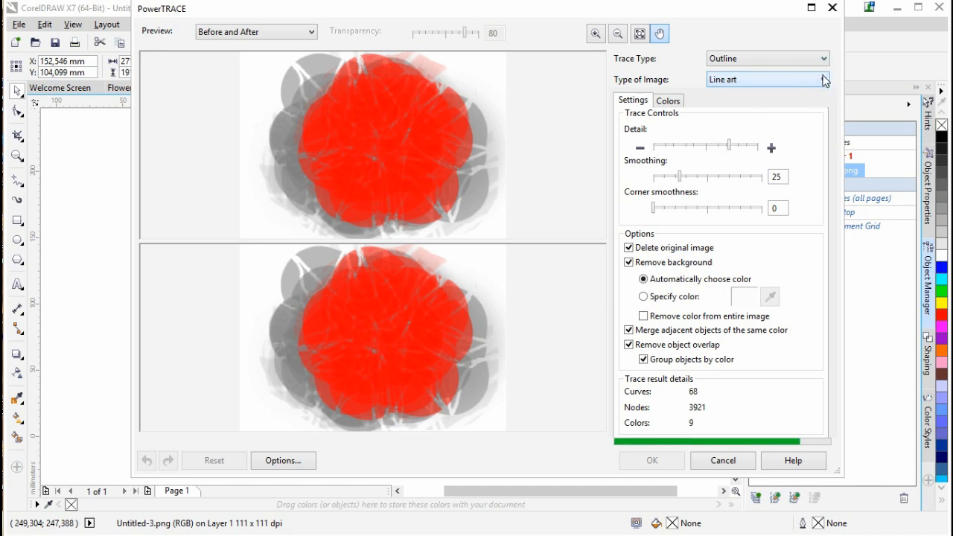
Check the trace's color palette and settings, and apply the Line art trace to replace the flower bitmap
{"action": "left_click", "coordinate": [673, 100]}
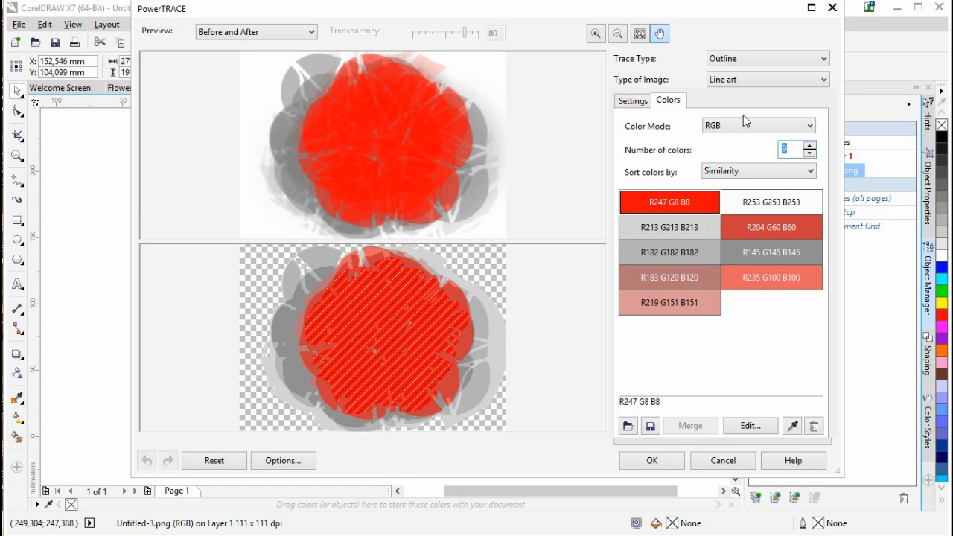
{"action": "left_click", "coordinate": [787, 148]}
{"action": "left_click", "coordinate": [633, 102]}
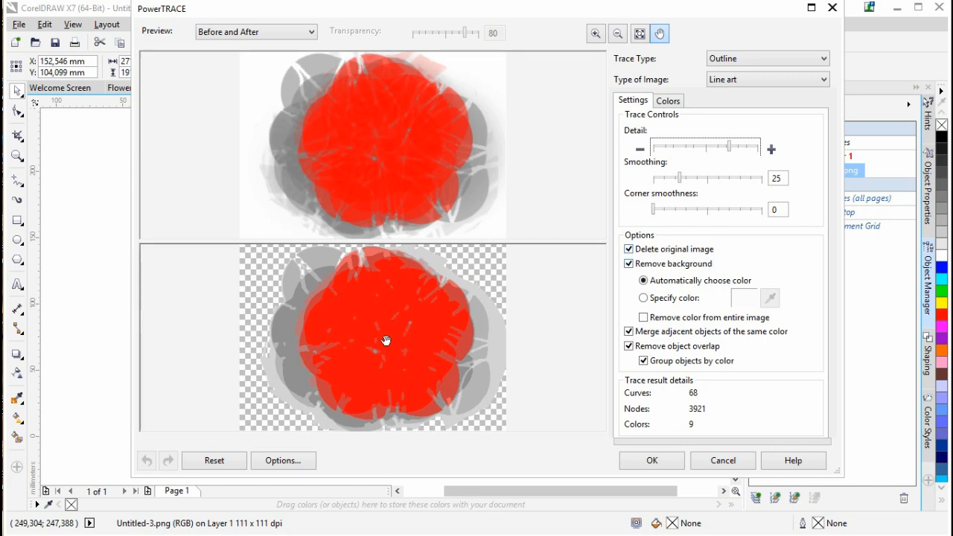
{"action": "left_click", "coordinate": [652, 461]}
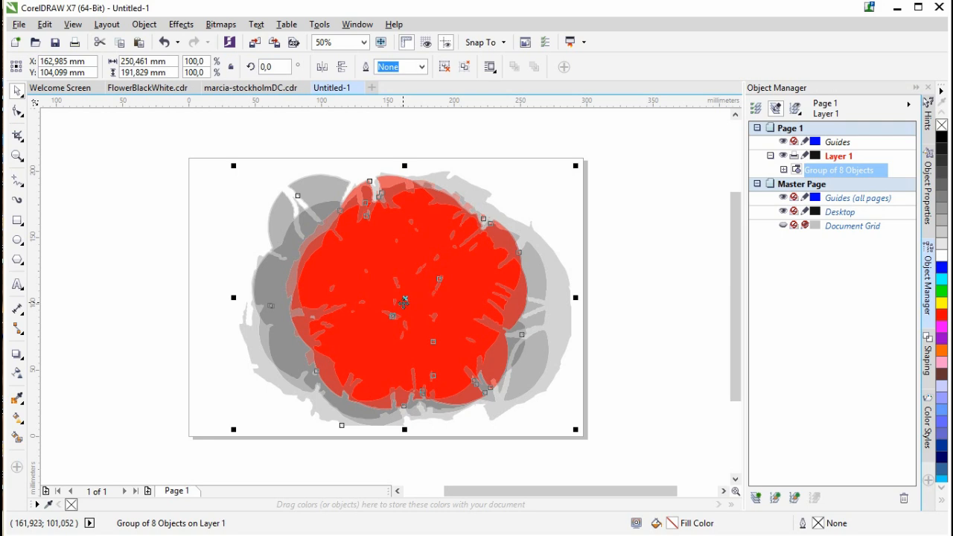
Move the traced flower group to about X 144.6, Y 106.2 mm and expand its listing of color subgroups
{"action": "left_click_drag", "start_coordinate": [416, 314], "coordinate": [444, 314]}
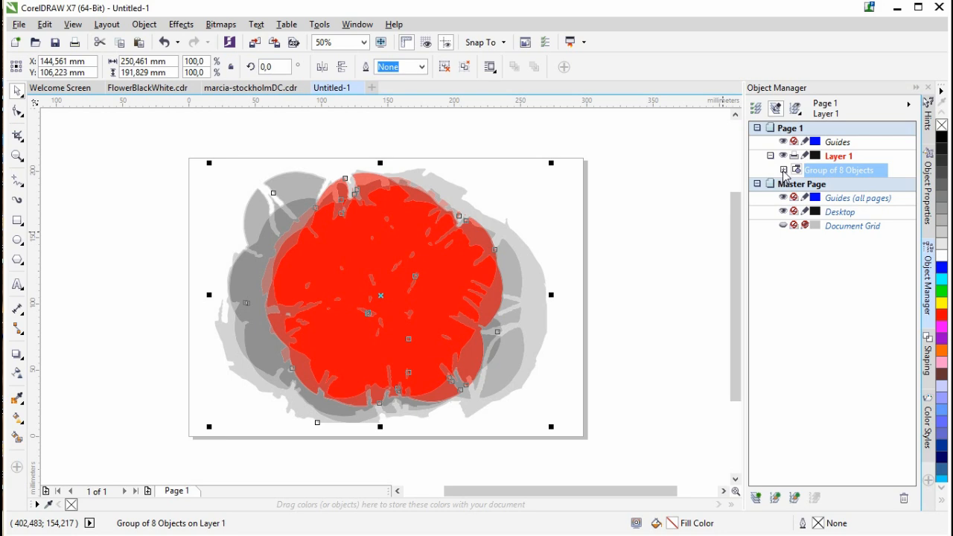
{"action": "left_click", "coordinate": [784, 170]}
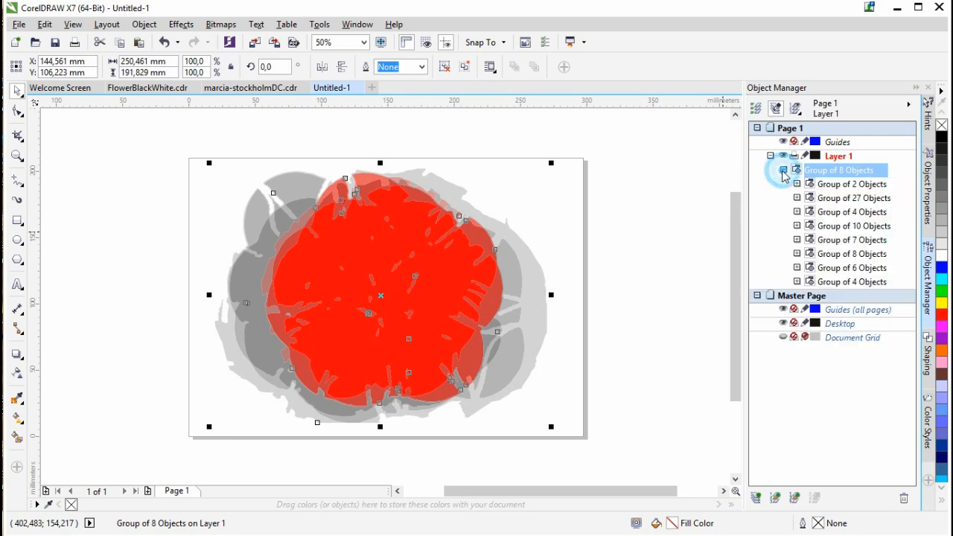
{"action": "left_click", "coordinate": [863, 186]}
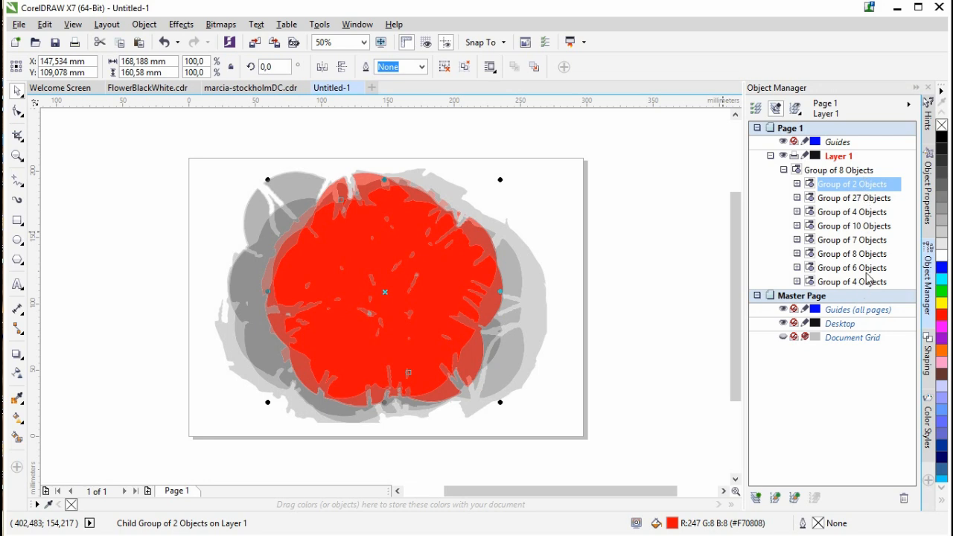
Weld the four pale pink curves (R219 G151 B151) in the lowest subgroup into a single curve
{"action": "left_click", "coordinate": [797, 282]}
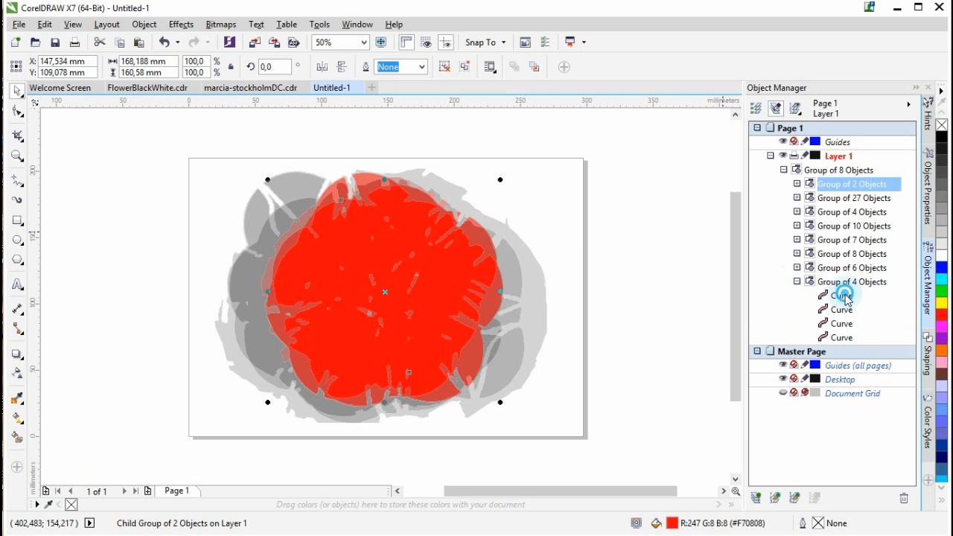
{"action": "left_click", "coordinate": [823, 295]}
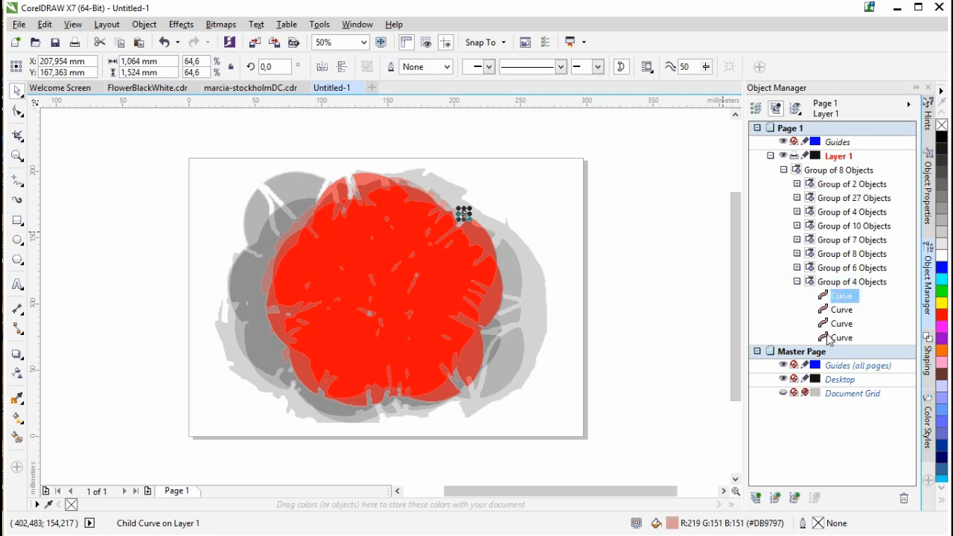
{"action": "left_click", "coordinate": [844, 339], "text": "shift"}
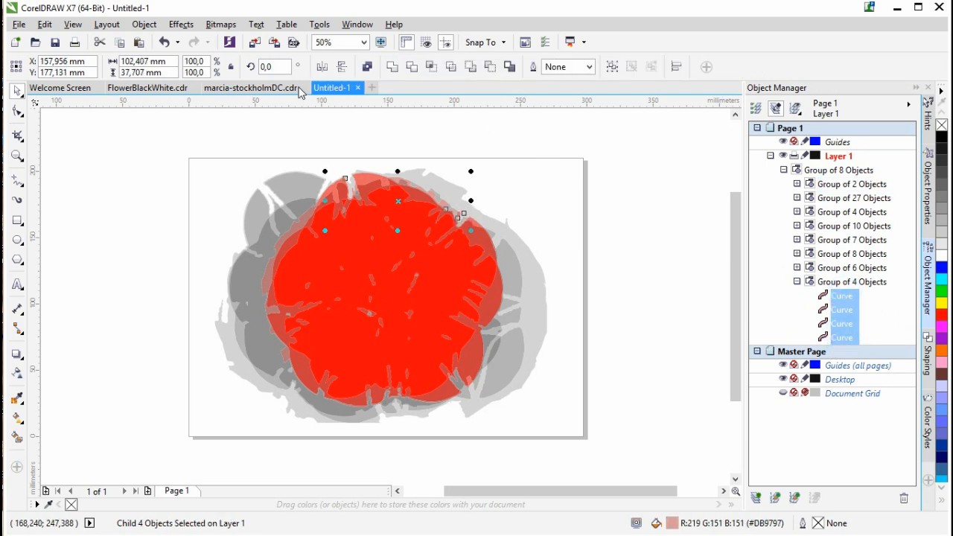
{"action": "left_click", "coordinate": [393, 67]}
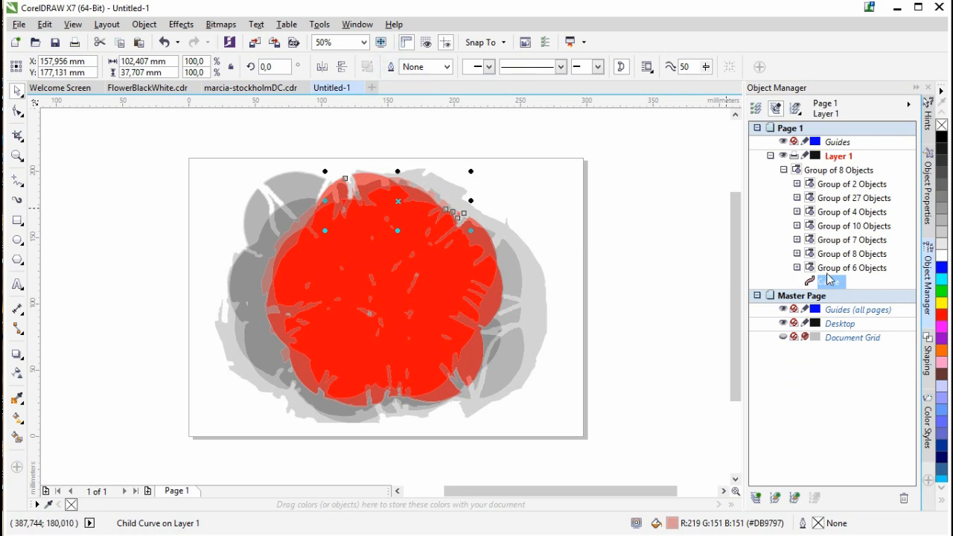
Weld the six salmon curves (R235 G100 B100) of the Group of 6 Objects into a single curve
{"action": "left_click", "coordinate": [797, 269]}
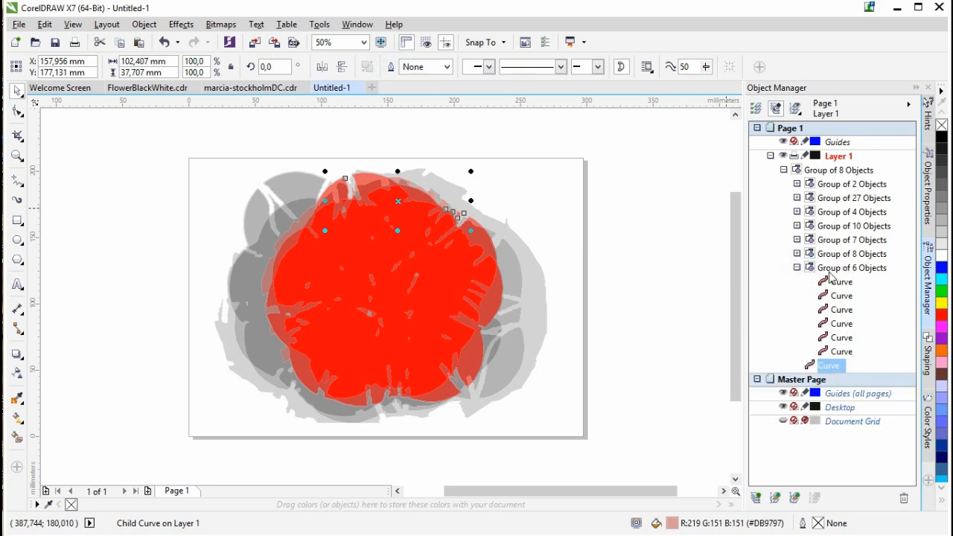
{"action": "left_click", "coordinate": [841, 283]}
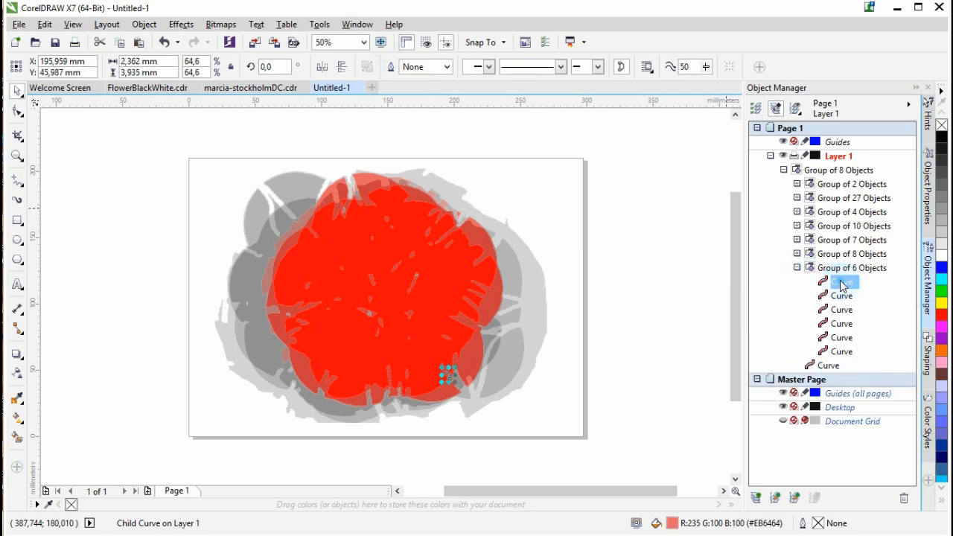
{"action": "left_click", "coordinate": [842, 351], "text": "shift"}
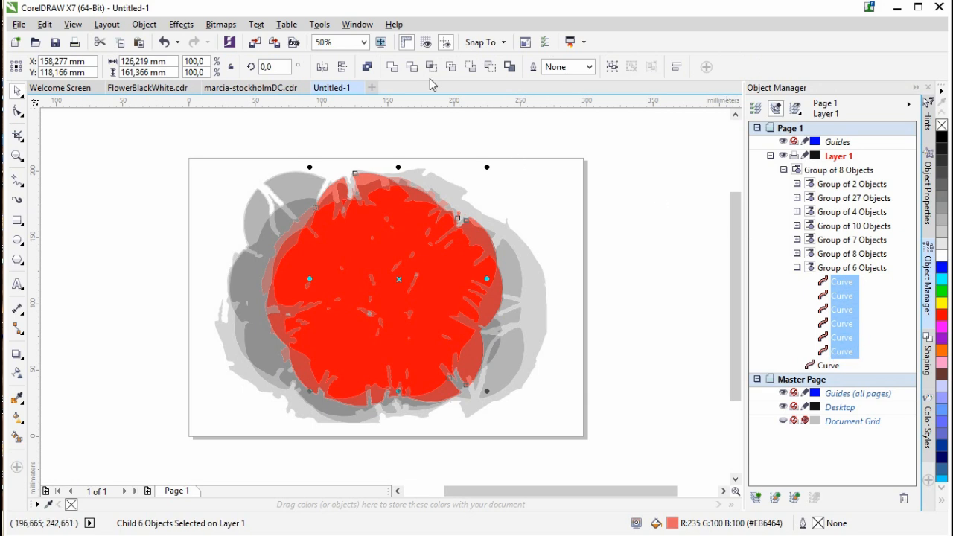
{"action": "left_click", "coordinate": [396, 66]}
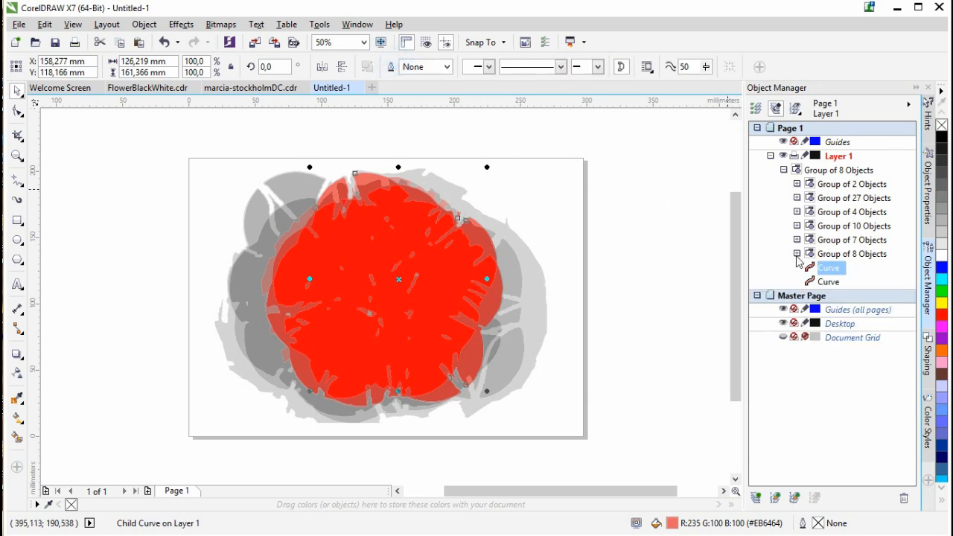
Weld the eight dusty pink curves (R183 G120 B120) of their color subgroup into a single curve
{"action": "left_click", "coordinate": [797, 254]}
{"action": "left_click", "coordinate": [842, 268]}
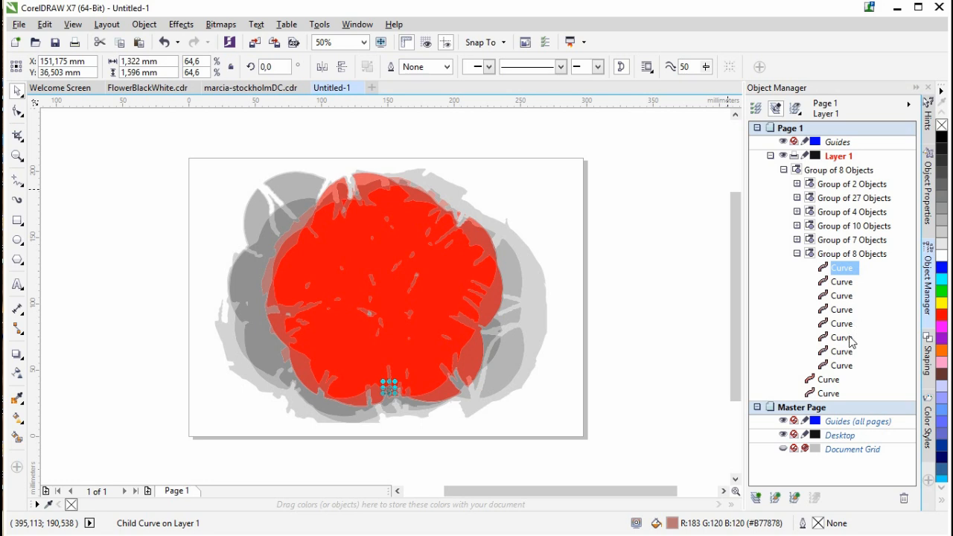
{"action": "left_click", "coordinate": [843, 365], "text": "shift"}
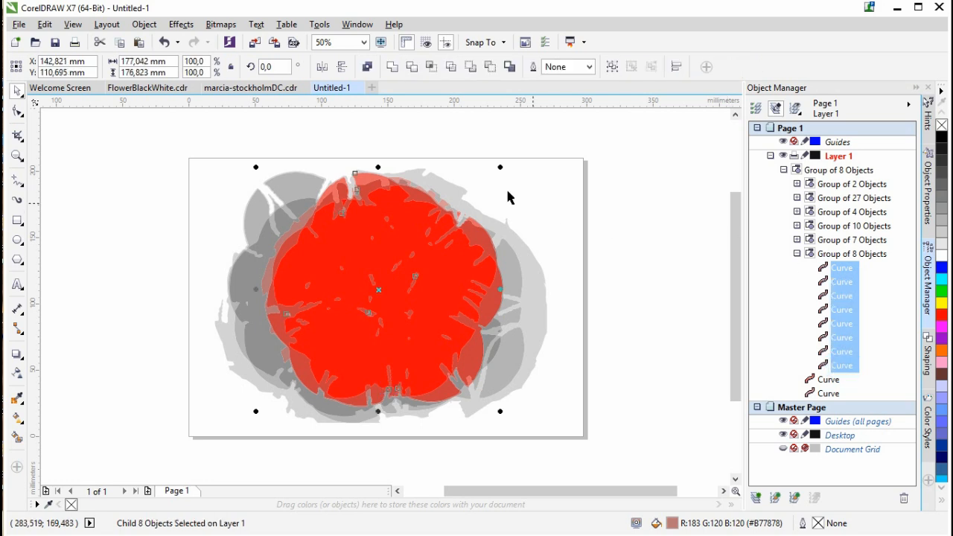
{"action": "left_click", "coordinate": [395, 66]}
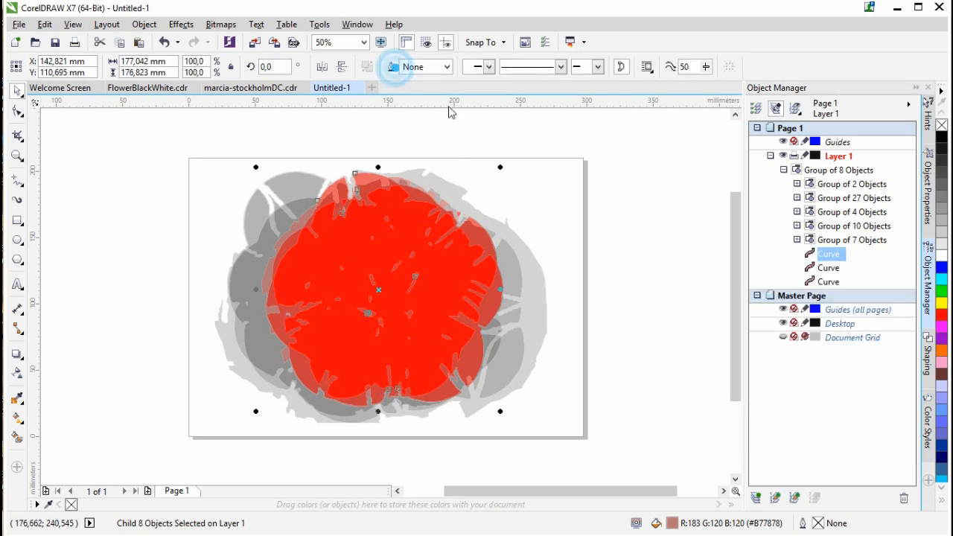
Weld the seven light gray curves (R182 G182 B182) of the Group of 7 Objects into a single curve
{"action": "left_click", "coordinate": [798, 240]}
{"action": "left_click", "coordinate": [842, 254]}
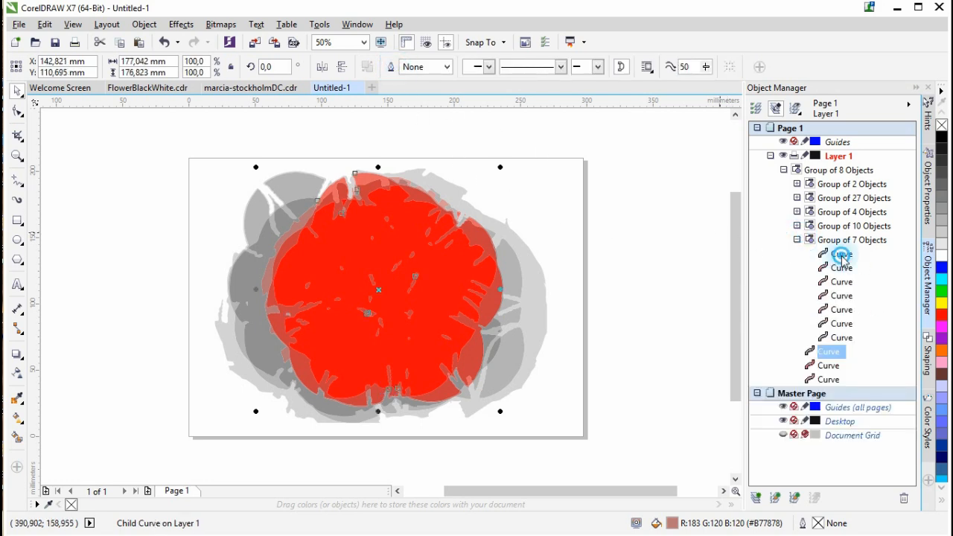
{"action": "left_click", "coordinate": [846, 340], "text": "shift"}
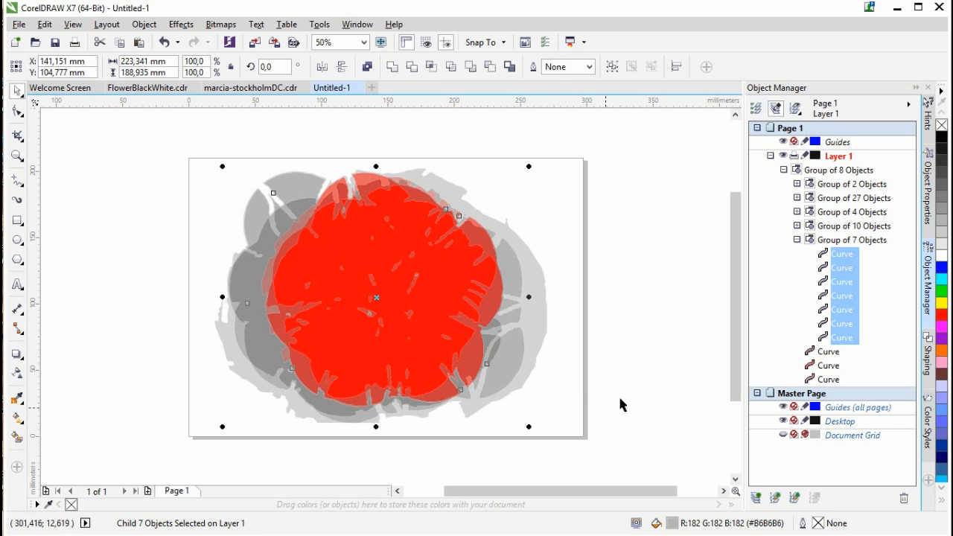
{"action": "left_click", "coordinate": [392, 67]}
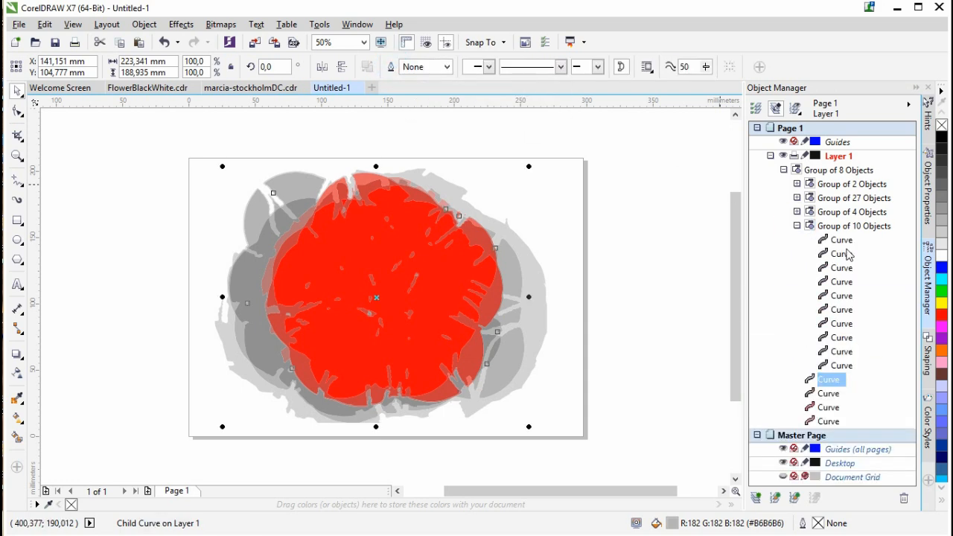
Weld the ten dark gray curves (R145 G145 B145) of the Group of 10 Objects into a single curve
{"action": "left_click", "coordinate": [841, 241]}
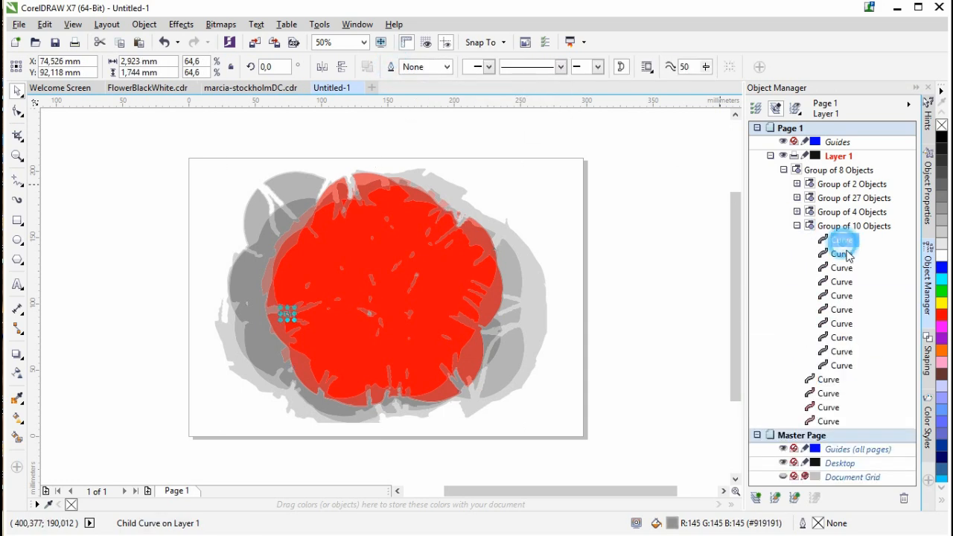
{"action": "left_click", "coordinate": [842, 365], "text": "shift"}
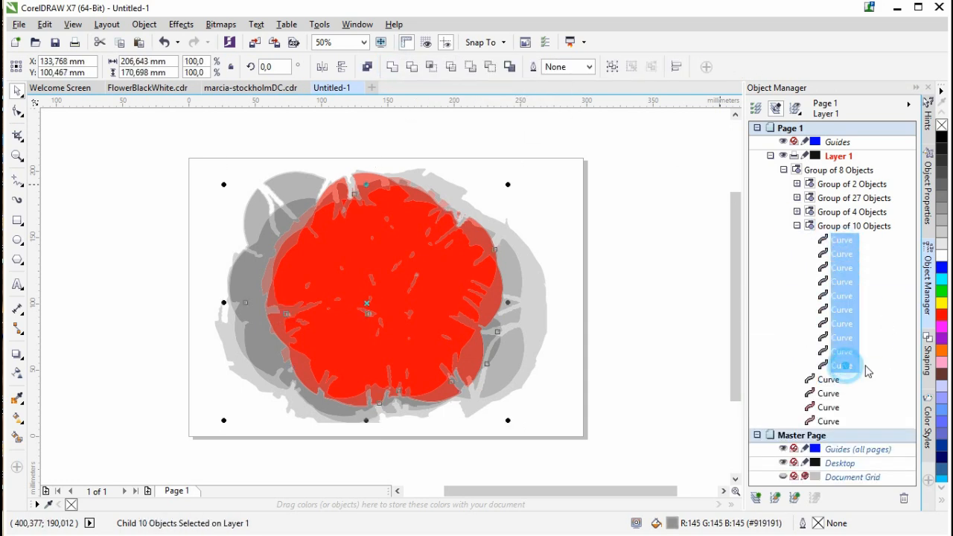
{"action": "left_click", "coordinate": [393, 68]}
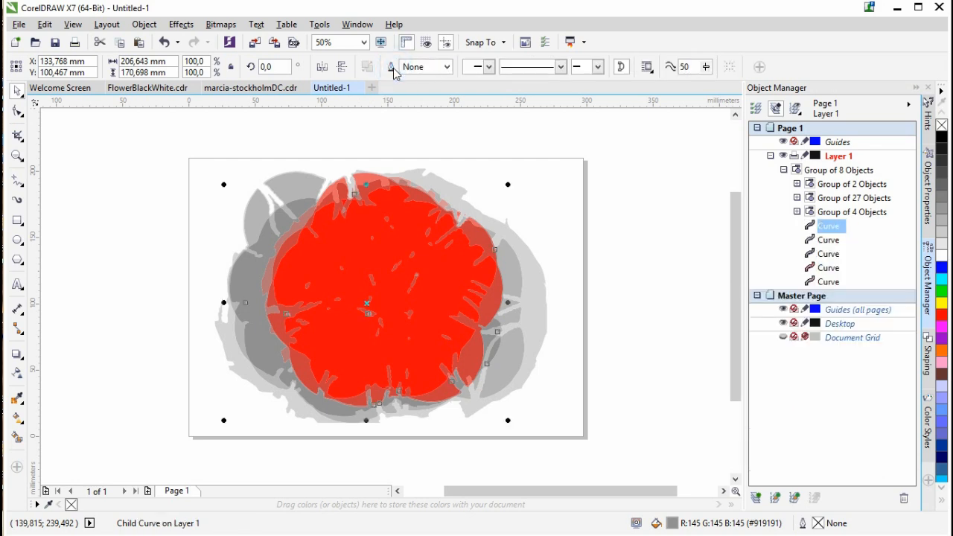
Weld the four palest gray curves (R213 G213 B213) of their color subgroup into a single curve
{"action": "left_click", "coordinate": [798, 213]}
{"action": "left_click", "coordinate": [842, 226]}
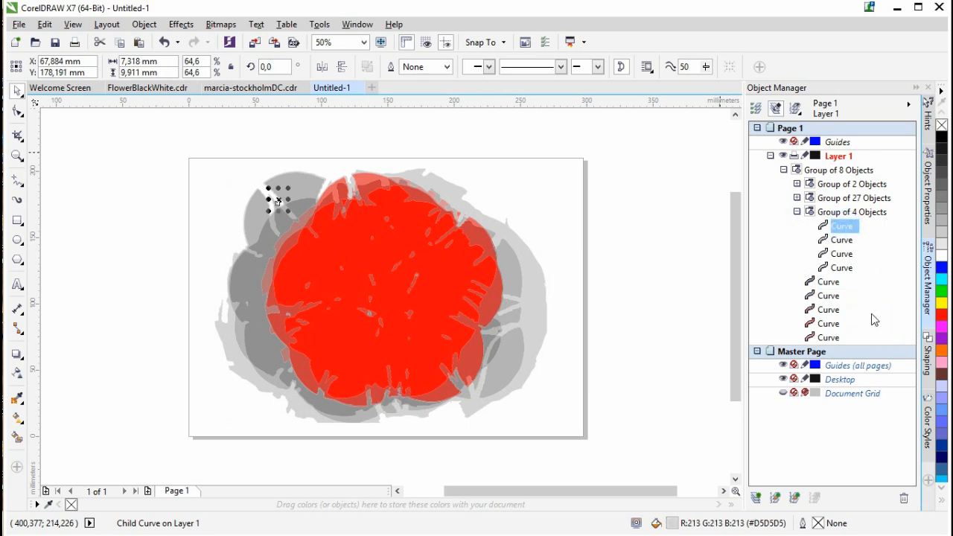
{"action": "left_click", "coordinate": [842, 267], "text": "shift"}
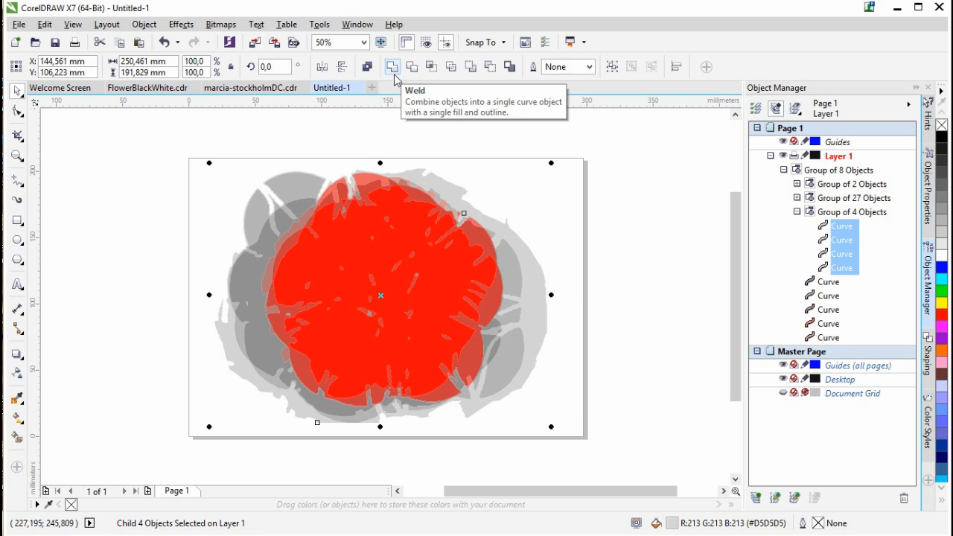
{"action": "left_click", "coordinate": [392, 70]}
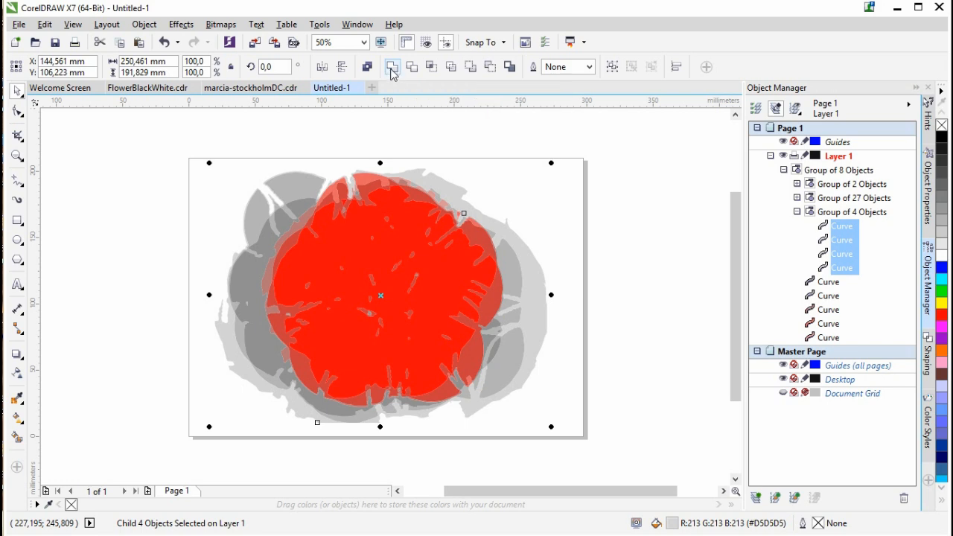
Weld all the dark red curves (R204 G60 B60) of the Group of 27 Objects into a single curve
{"action": "left_click", "coordinate": [796, 198]}
{"action": "left_click", "coordinate": [856, 142]}
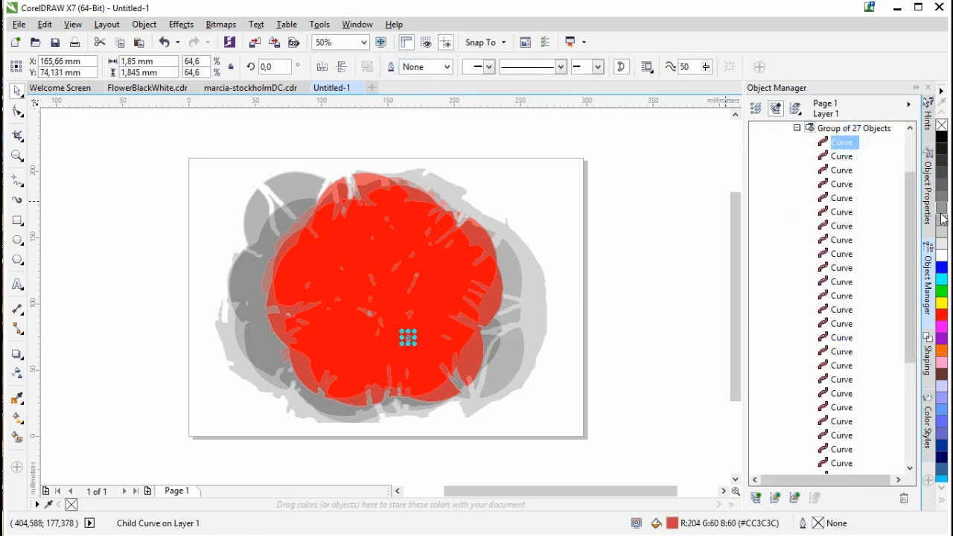
{"action": "left_click_drag", "start_coordinate": [909, 212], "coordinate": [877, 351]}
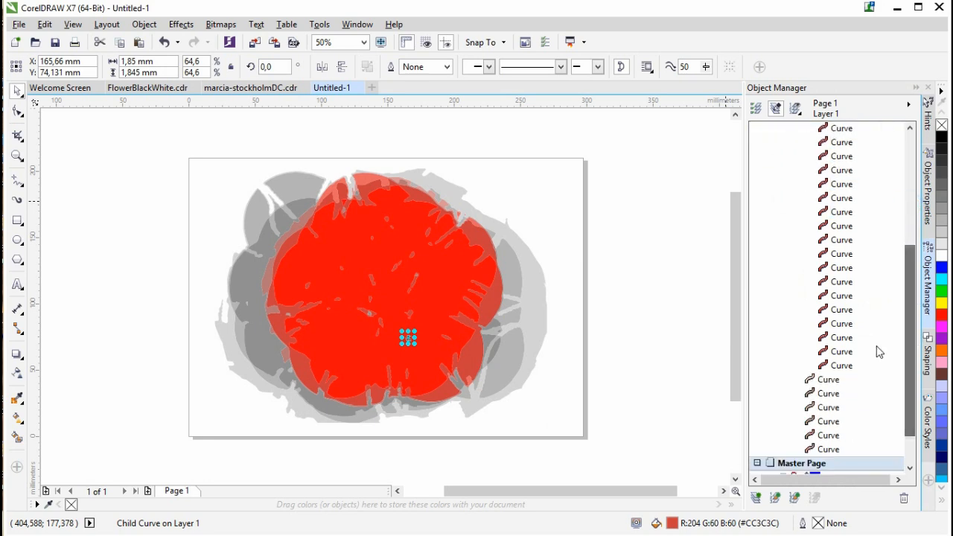
{"action": "left_click", "coordinate": [844, 366], "text": "shift"}
{"action": "left_click", "coordinate": [913, 325]}
{"action": "left_click_drag", "start_coordinate": [913, 326], "coordinate": [913, 229]}
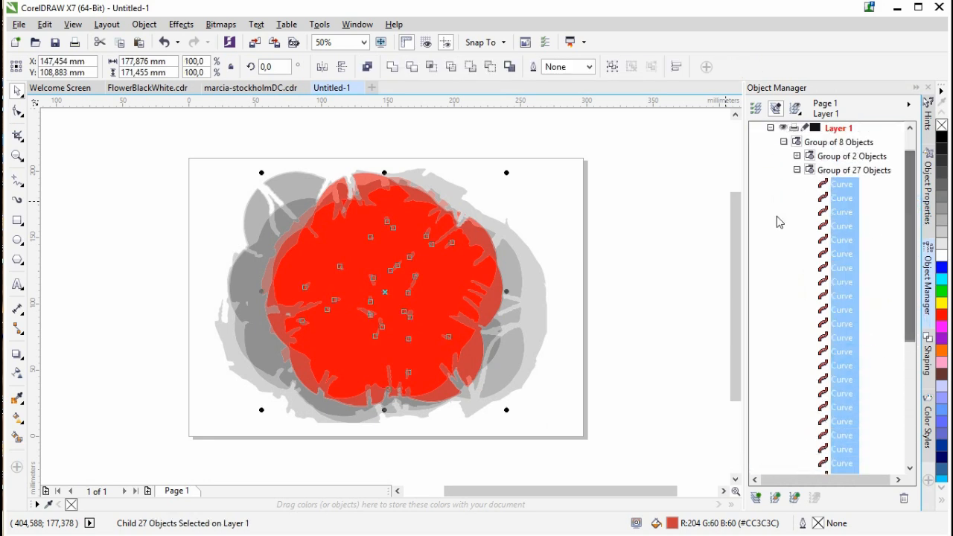
{"action": "left_click", "coordinate": [394, 68]}
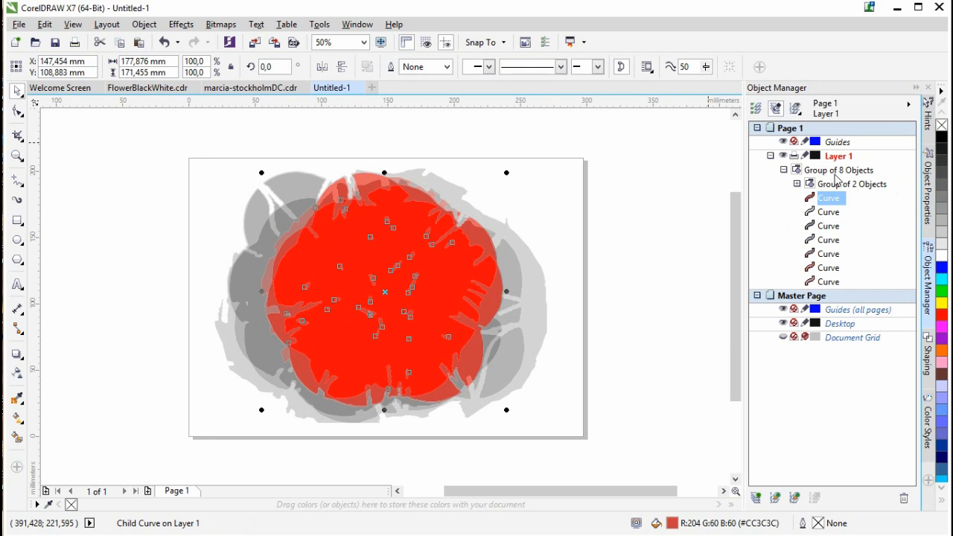
Weld the two bright red curves (R247 G8 B8) of the Group of 2 Objects into a single curve
{"action": "left_click", "coordinate": [797, 184]}
{"action": "left_click", "coordinate": [841, 198]}
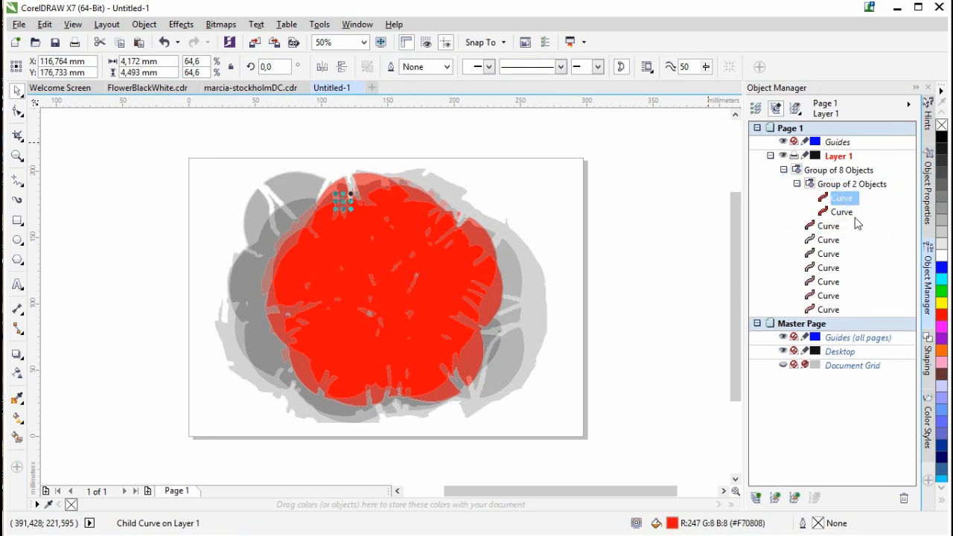
{"action": "left_click", "coordinate": [853, 214], "text": "shift"}
{"action": "left_click", "coordinate": [394, 67]}
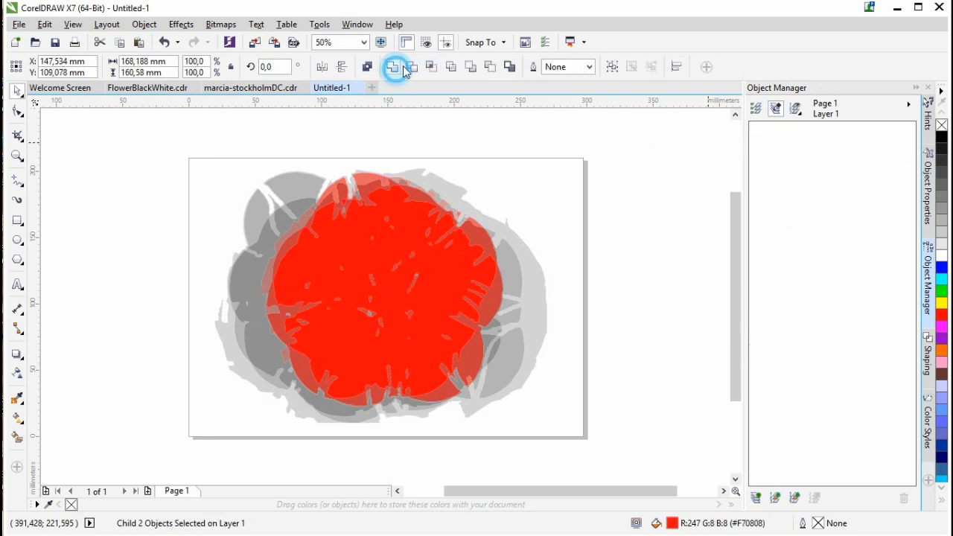
Ungroup all objects of the Group of 8 Objects so every curve sits directly on Layer 1
{"action": "left_click", "coordinate": [828, 169]}
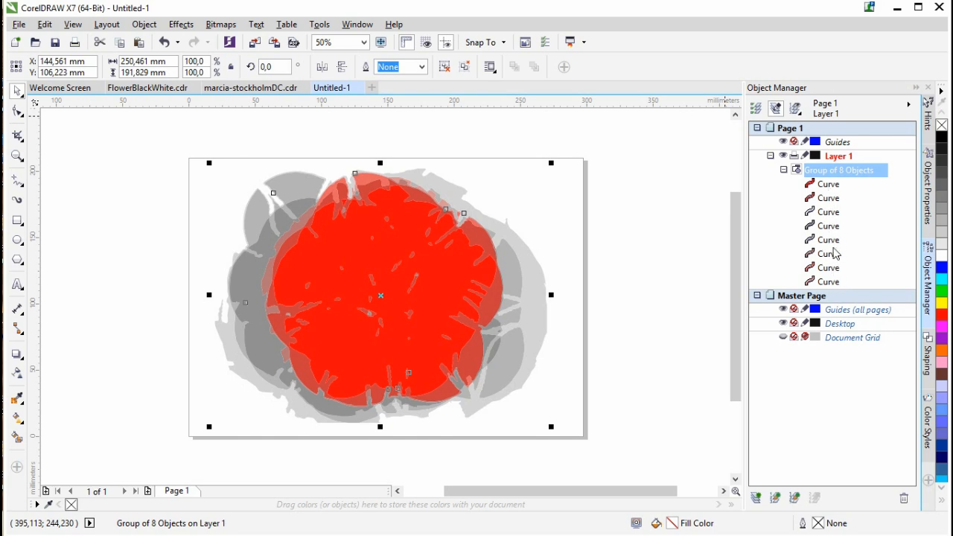
{"action": "left_click", "coordinate": [836, 187]}
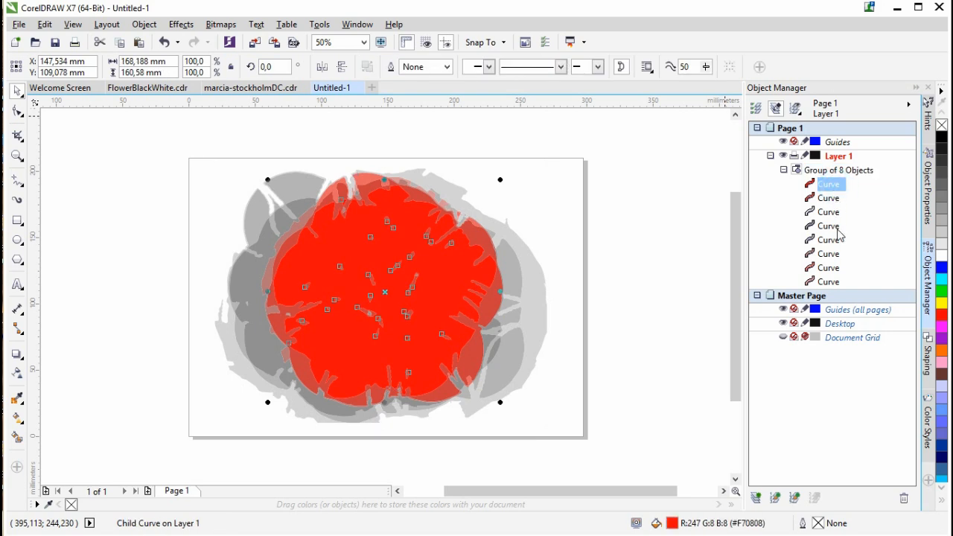
{"action": "left_click", "coordinate": [838, 283], "text": "shift"}
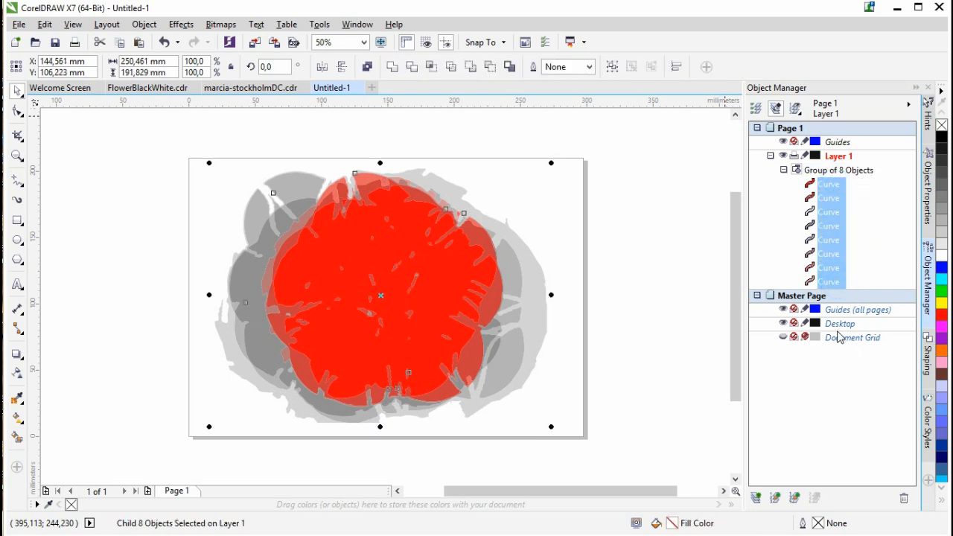
{"action": "left_click", "coordinate": [838, 169]}
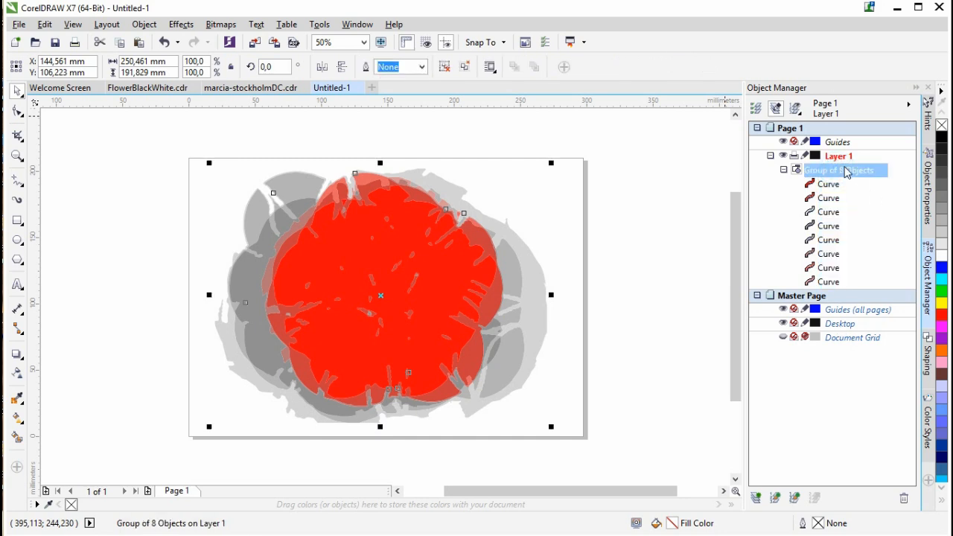
{"action": "right_click", "coordinate": [849, 174]}
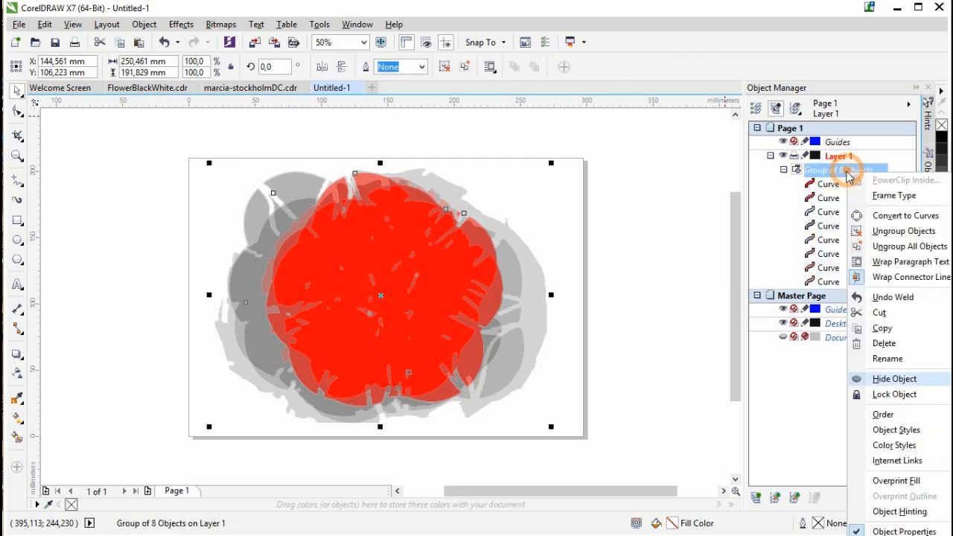
{"action": "left_click", "coordinate": [891, 248]}
{"action": "left_click", "coordinate": [859, 205]}
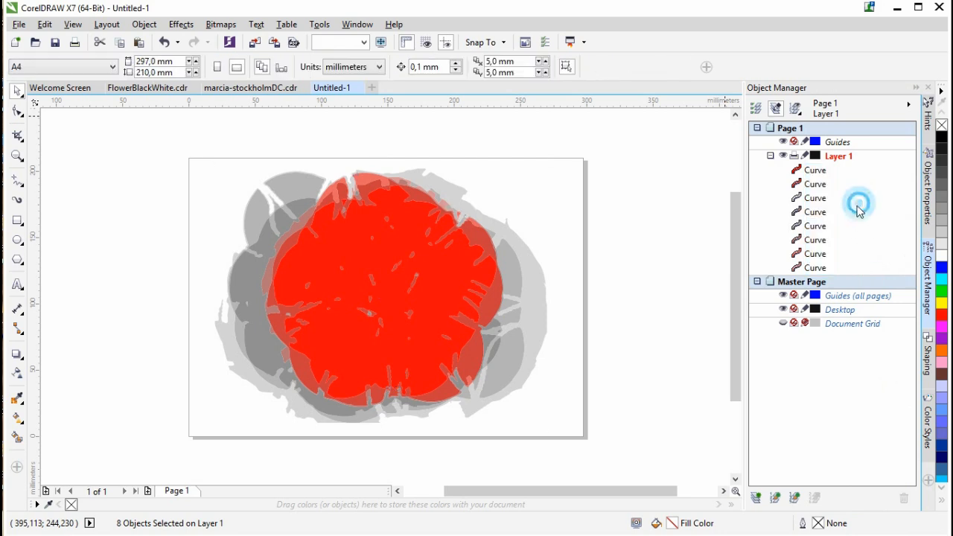
Move the palest gray curve (R213 G213 B213) off the flower and delete it
{"action": "left_click", "coordinate": [543, 295]}
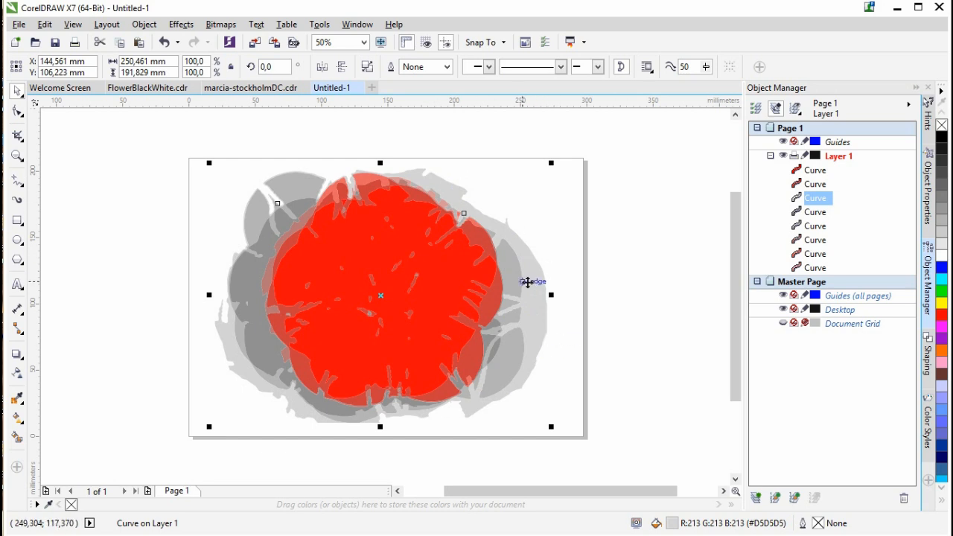
{"action": "left_click_drag", "start_coordinate": [538, 301], "coordinate": [704, 294]}
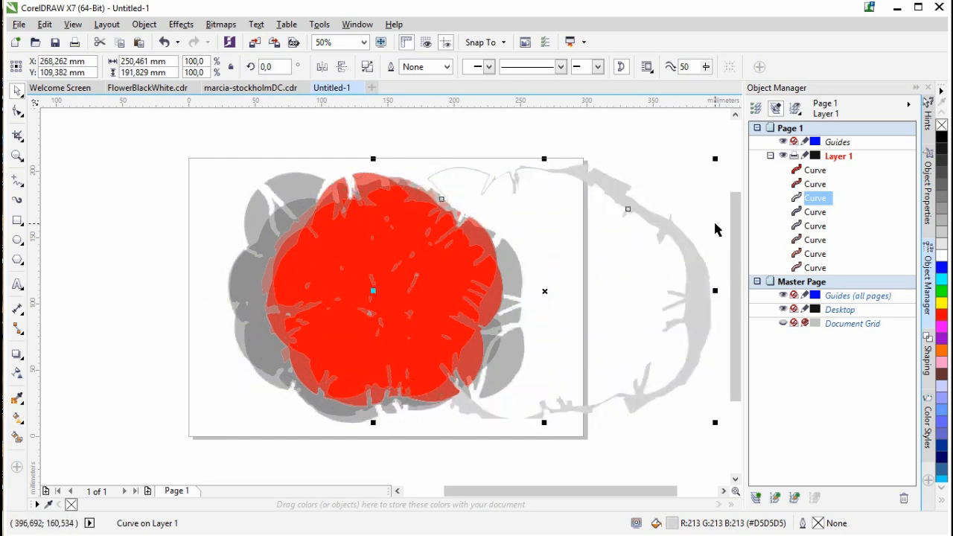
{"action": "key", "text": "Delete"}
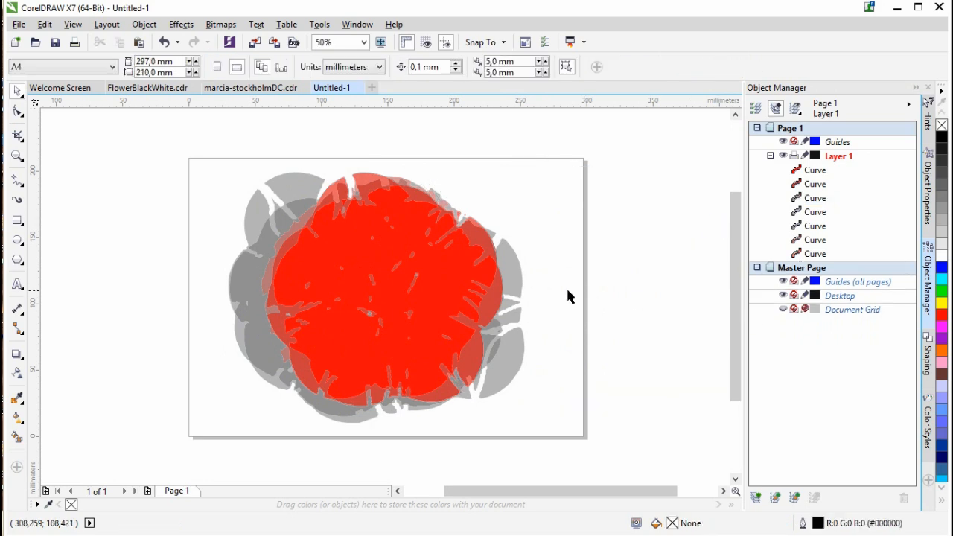
Recolor the muted pink curve (R183 G120 B120) with the salmon R235 G100 B100 sampled from the flower's upper edge using the Color Eyedropper
{"action": "left_click", "coordinate": [304, 221]}
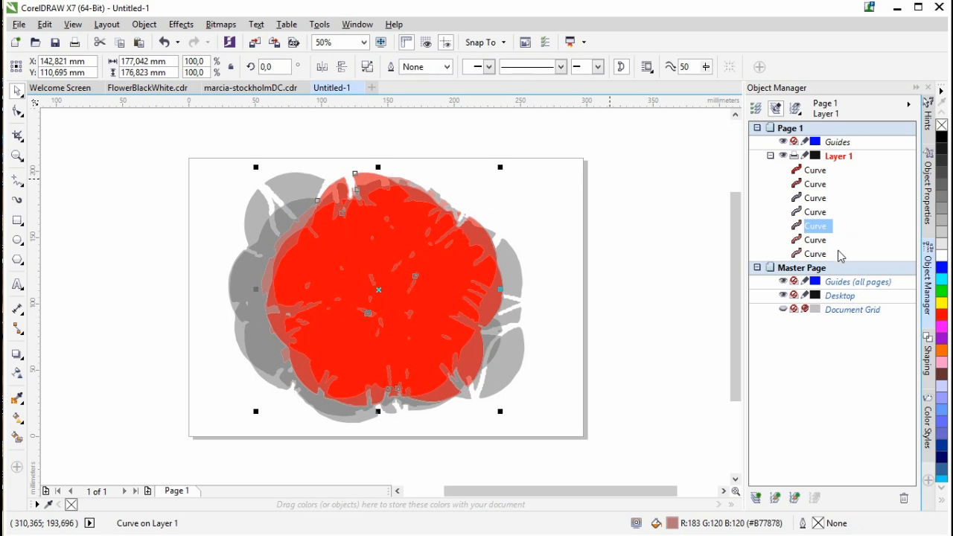
{"action": "left_click", "coordinate": [627, 262]}
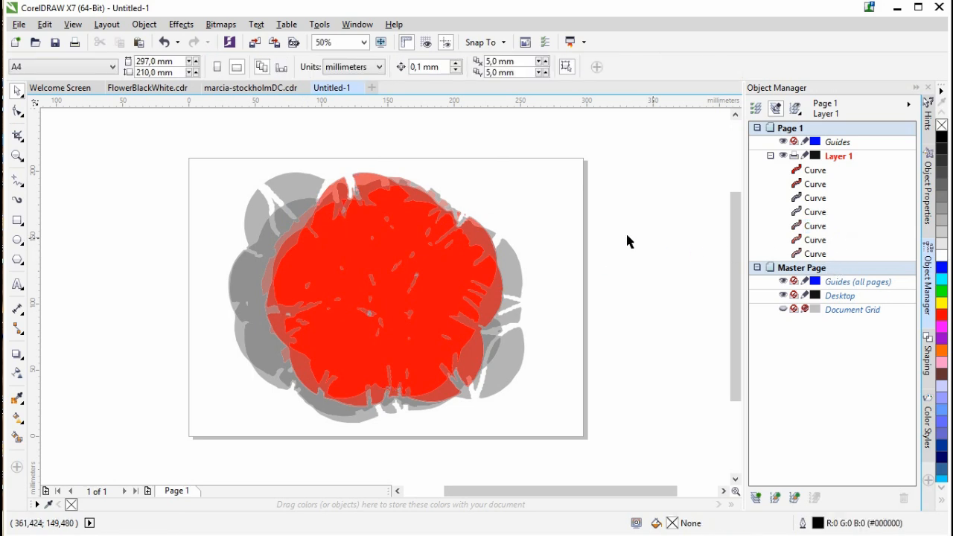
{"action": "left_click", "coordinate": [361, 183]}
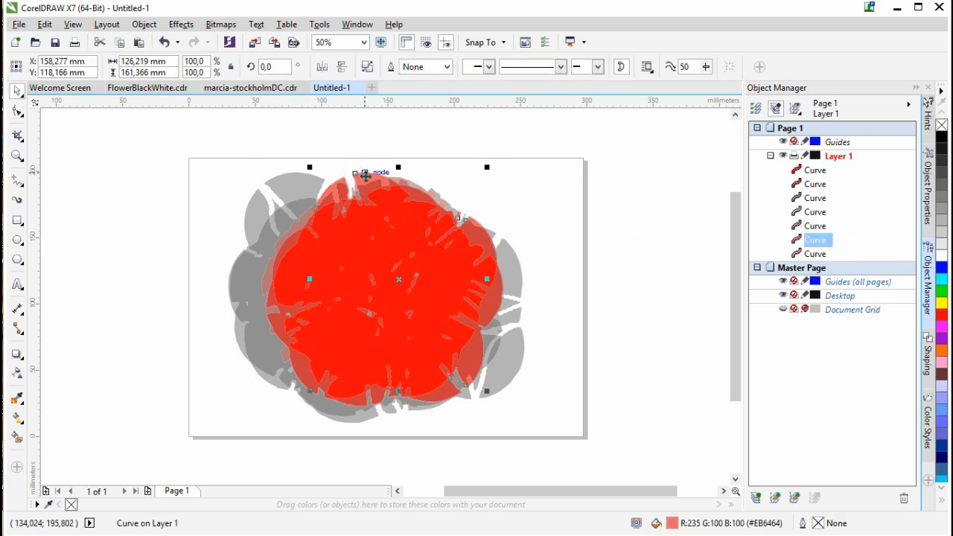
{"action": "left_click", "coordinate": [819, 255]}
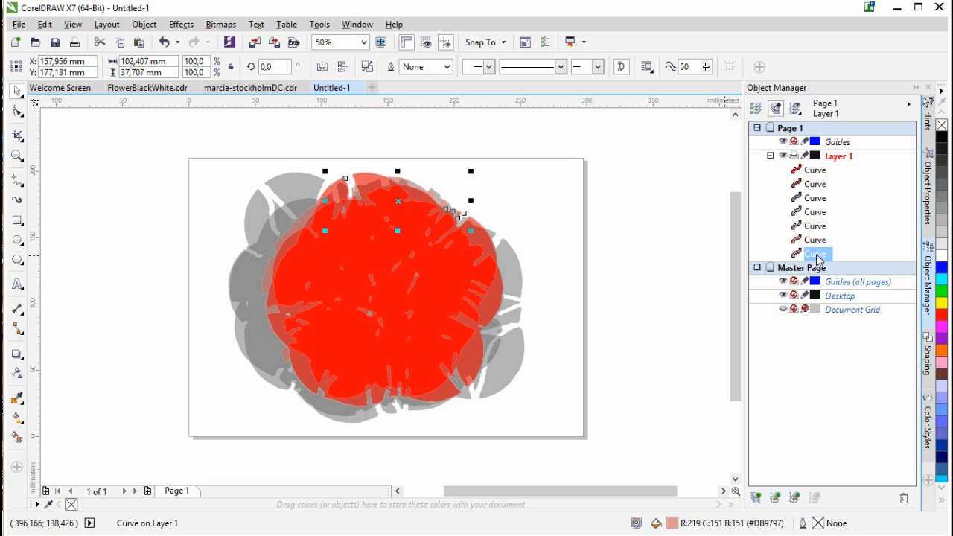
{"action": "left_click", "coordinate": [815, 239]}
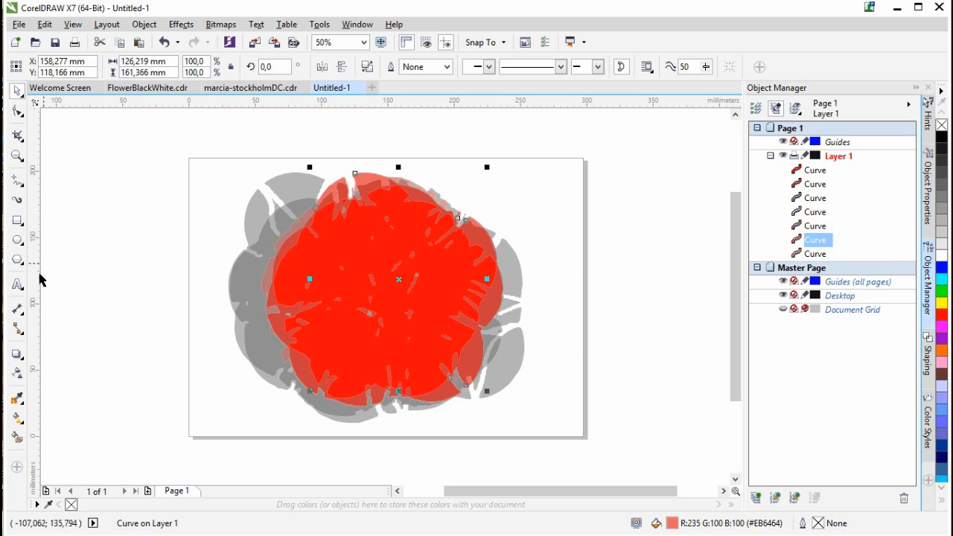
{"action": "left_click", "coordinate": [18, 397]}
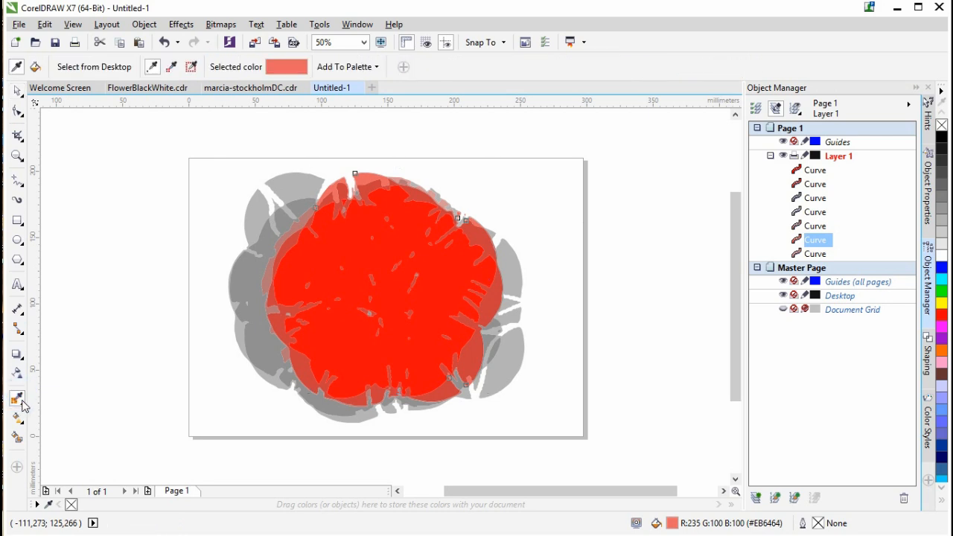
{"action": "left_click", "coordinate": [363, 176]}
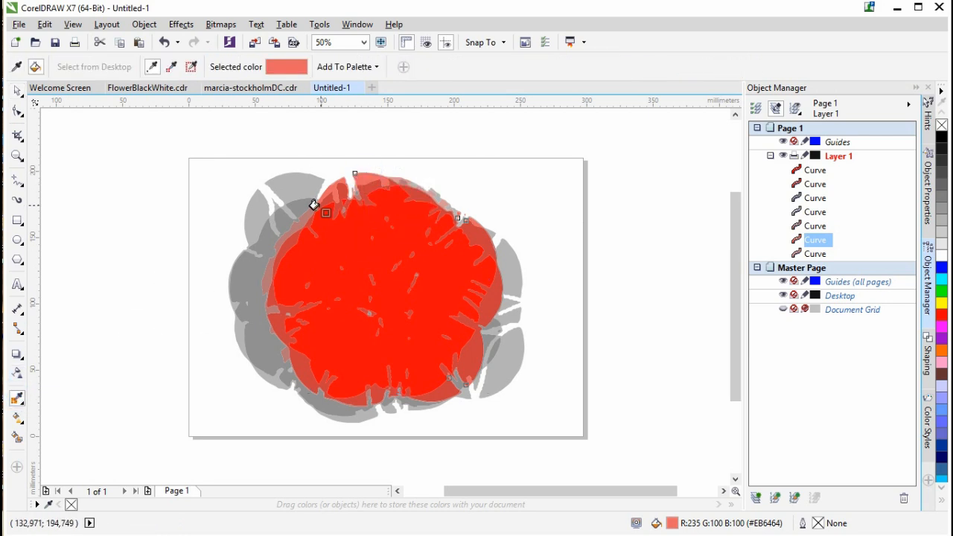
{"action": "left_click", "coordinate": [297, 219]}
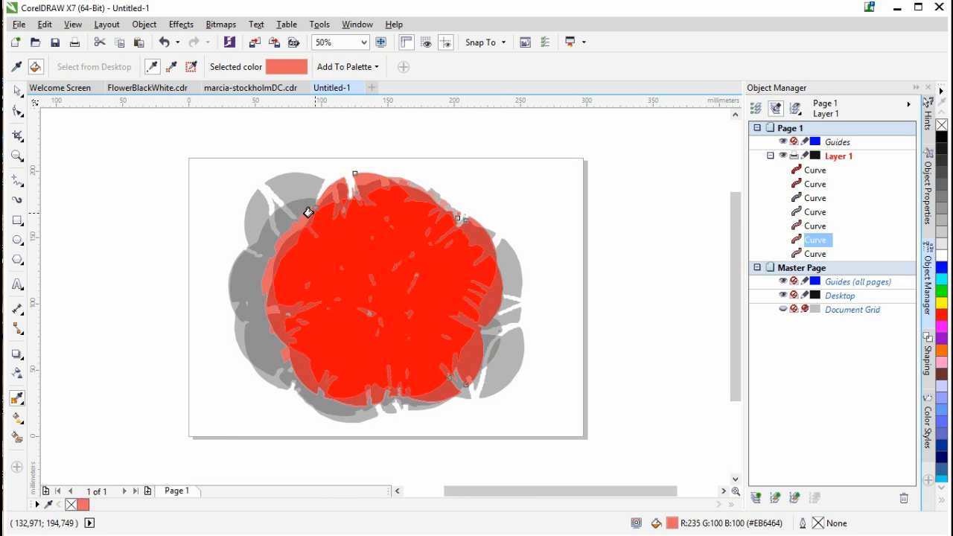
{"action": "left_click", "coordinate": [817, 225]}
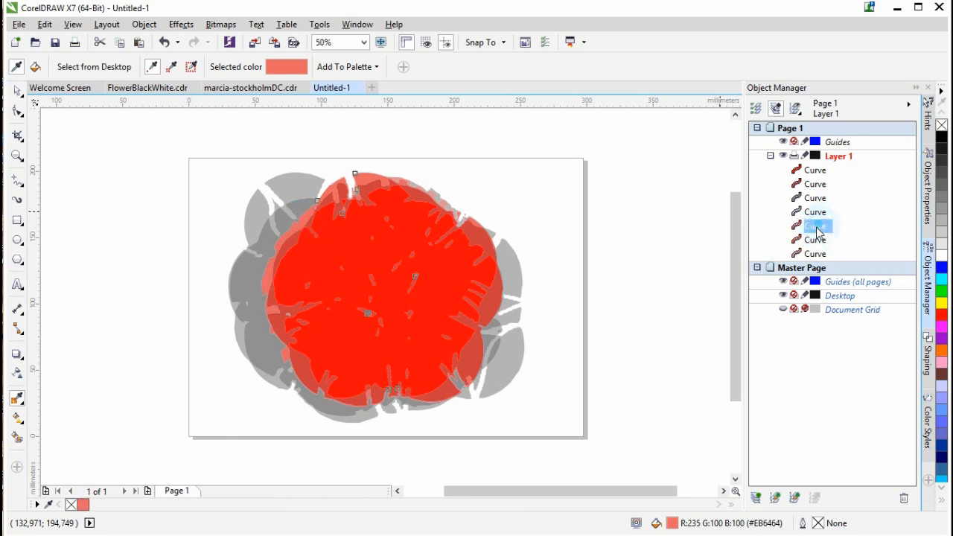
{"action": "left_click", "coordinate": [17, 90]}
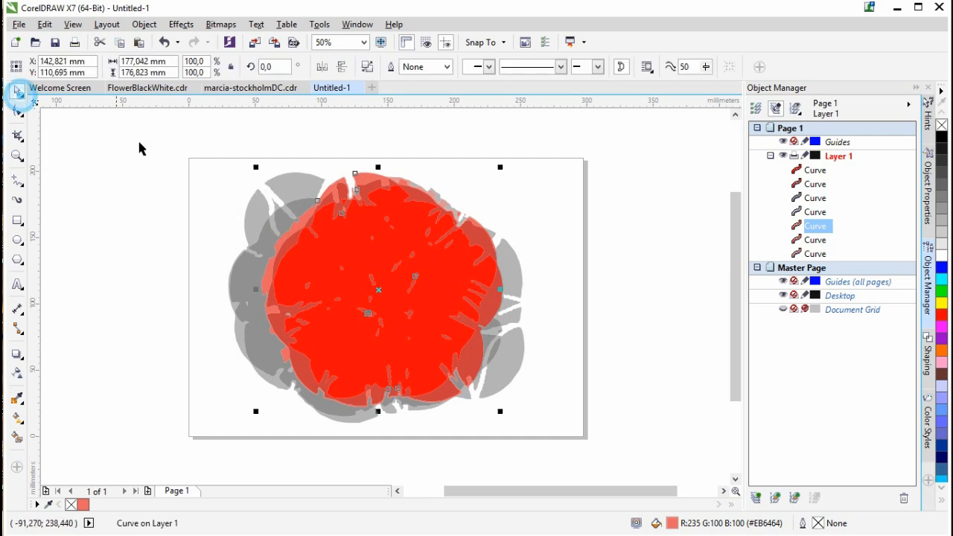
{"action": "left_click", "coordinate": [138, 263]}
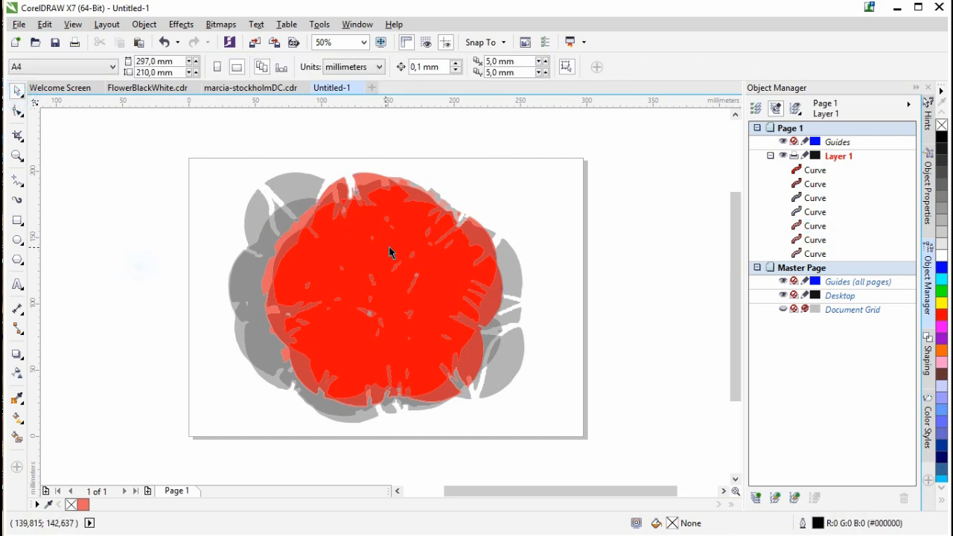
Fill the pale pink curve (R219 G151 B151) with yellow to identify it, and delete that curve
{"action": "left_click", "coordinate": [301, 230]}
{"action": "left_click", "coordinate": [816, 241]}
{"action": "left_click", "coordinate": [820, 227]}
{"action": "left_click", "coordinate": [817, 240], "text": "shift"}
{"action": "left_click", "coordinate": [816, 255]}
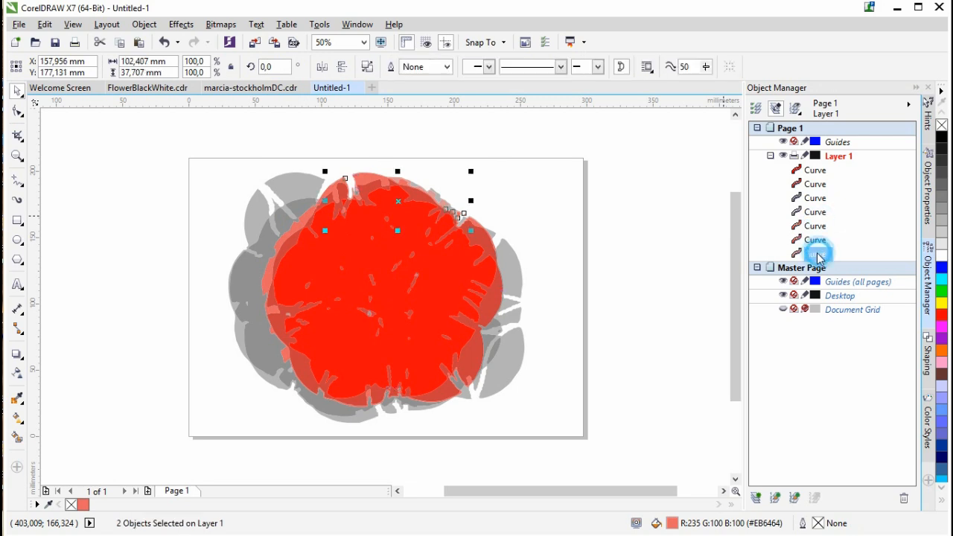
{"action": "left_click", "coordinate": [941, 305]}
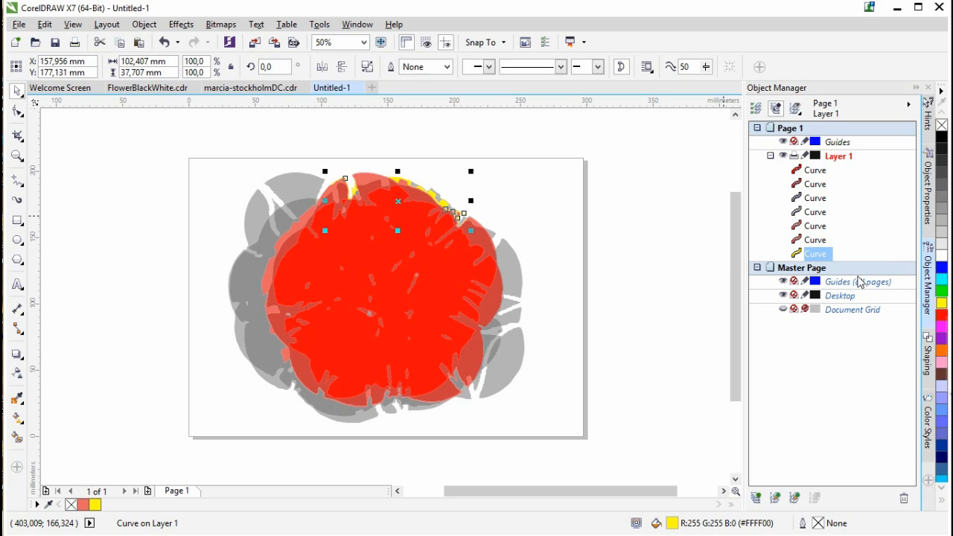
{"action": "left_click", "coordinate": [904, 498]}
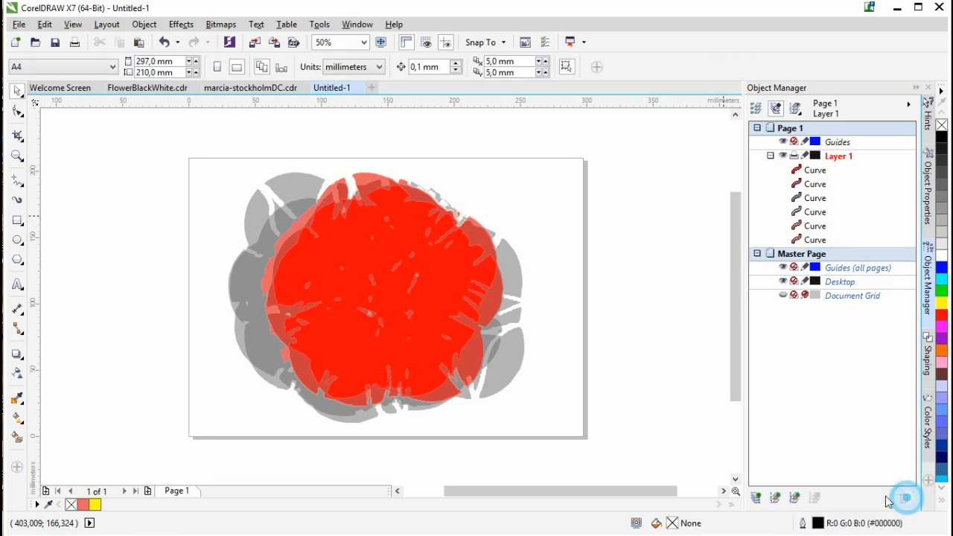
Weld the two salmon curves (R235 G100 B100) into a single curve
{"action": "left_click", "coordinate": [817, 226]}
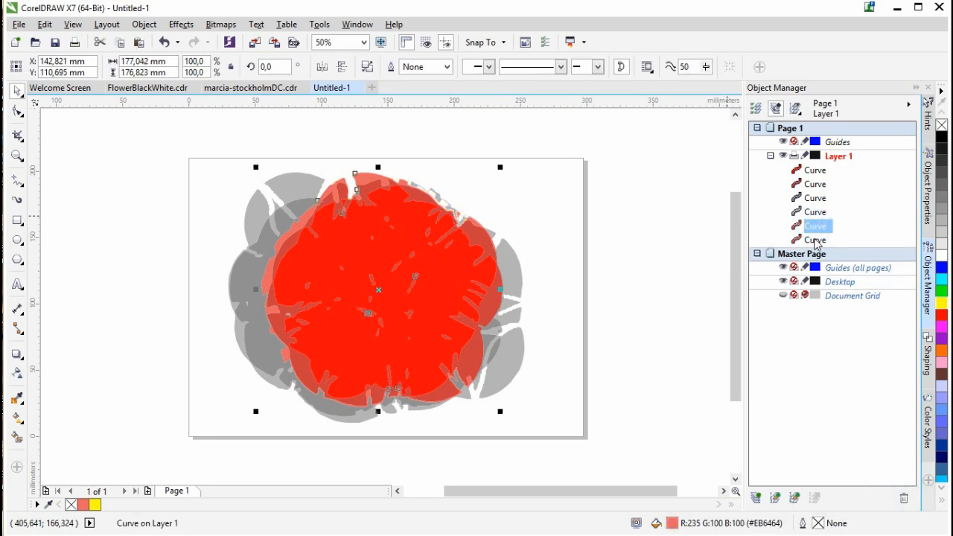
{"action": "left_click", "coordinate": [817, 240], "text": "shift"}
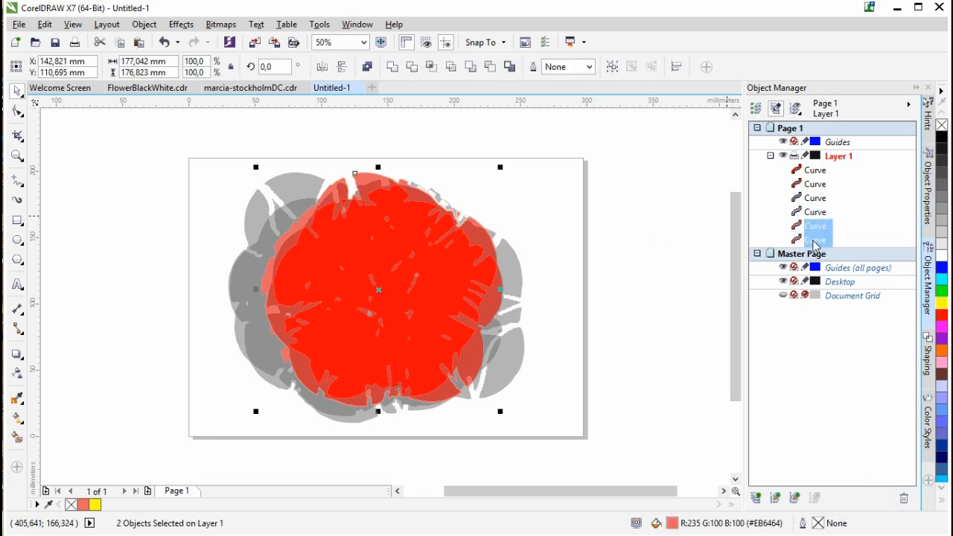
{"action": "left_click", "coordinate": [392, 69]}
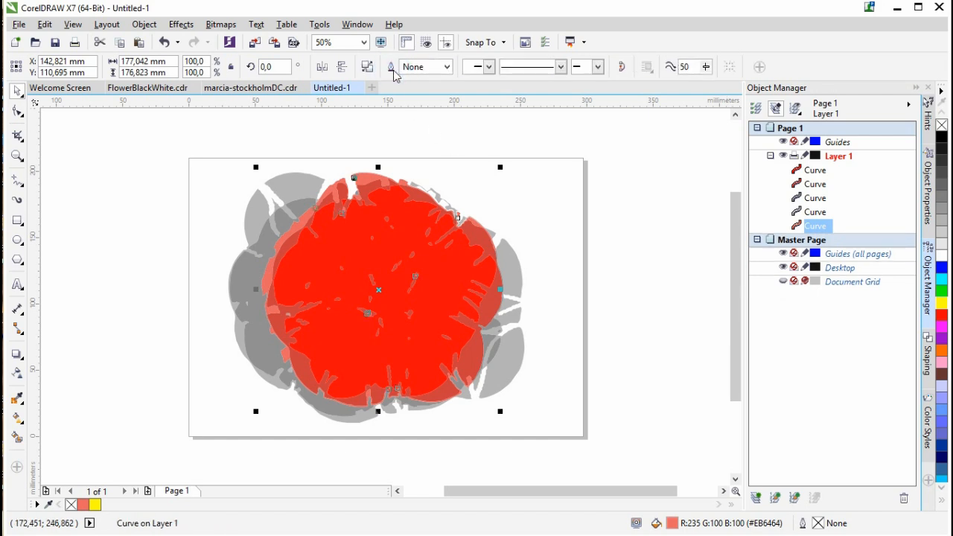
Fill the welded salmon curve with yellow to check its extent, undo the fill and deselect the curve
{"action": "left_click", "coordinate": [942, 304]}
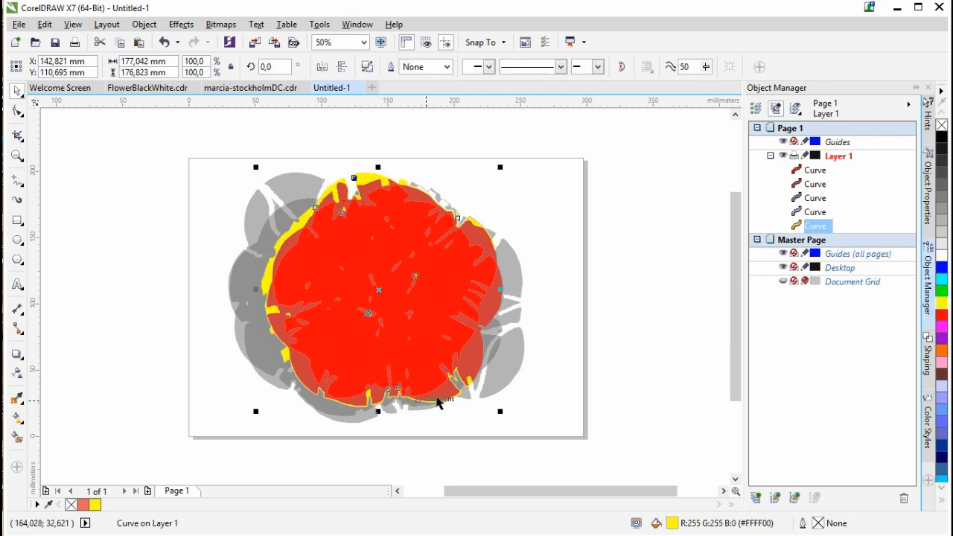
{"action": "left_click", "coordinate": [164, 41]}
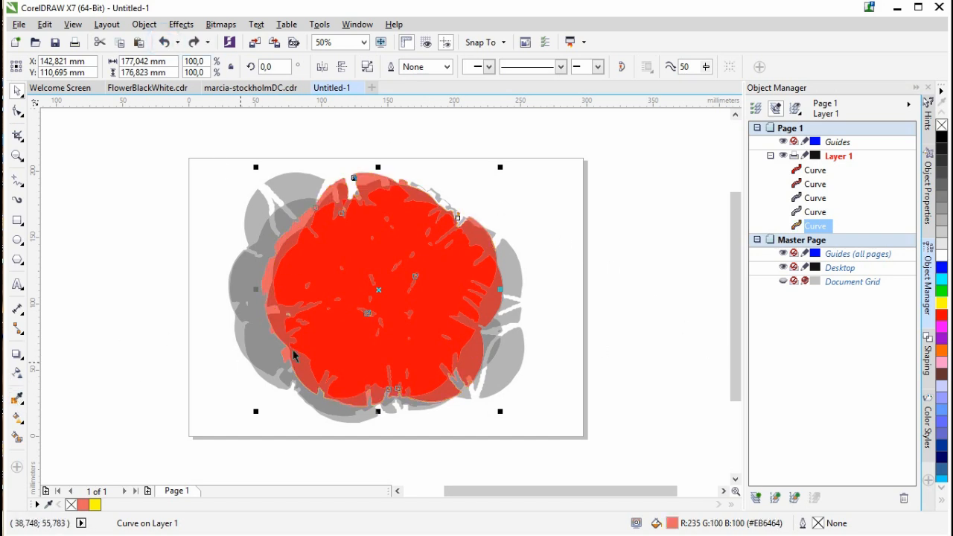
{"action": "left_click", "coordinate": [18, 399]}
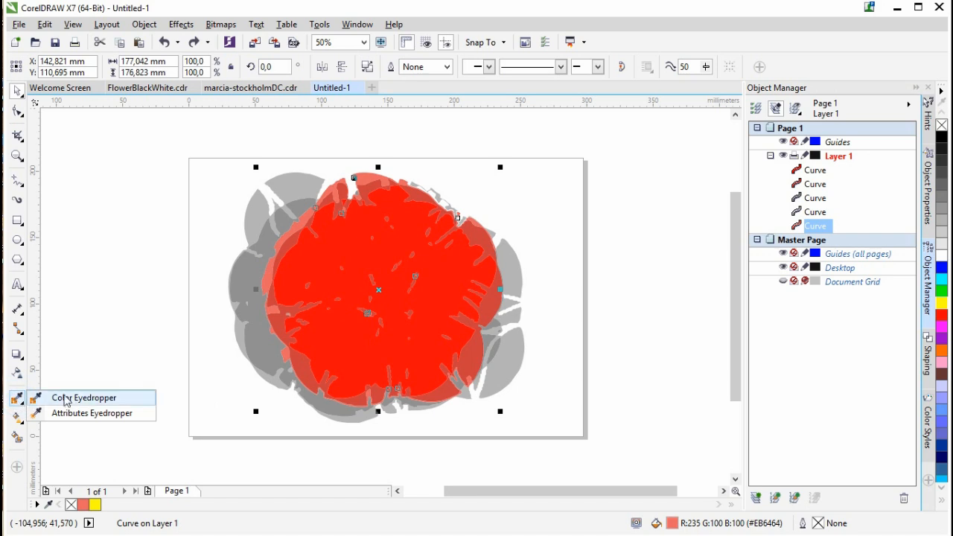
{"action": "left_click", "coordinate": [601, 9]}
{"action": "left_click", "coordinate": [633, 246]}
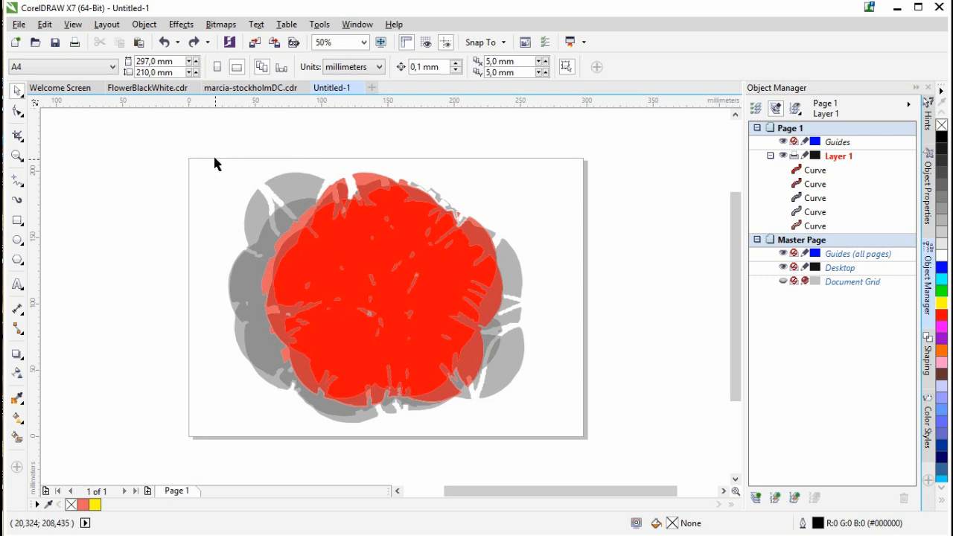
Create a vector pattern fill from the five flower curves, with the whole flower framed as the pattern area
{"action": "left_click_drag", "start_coordinate": [216, 149], "coordinate": [579, 457]}
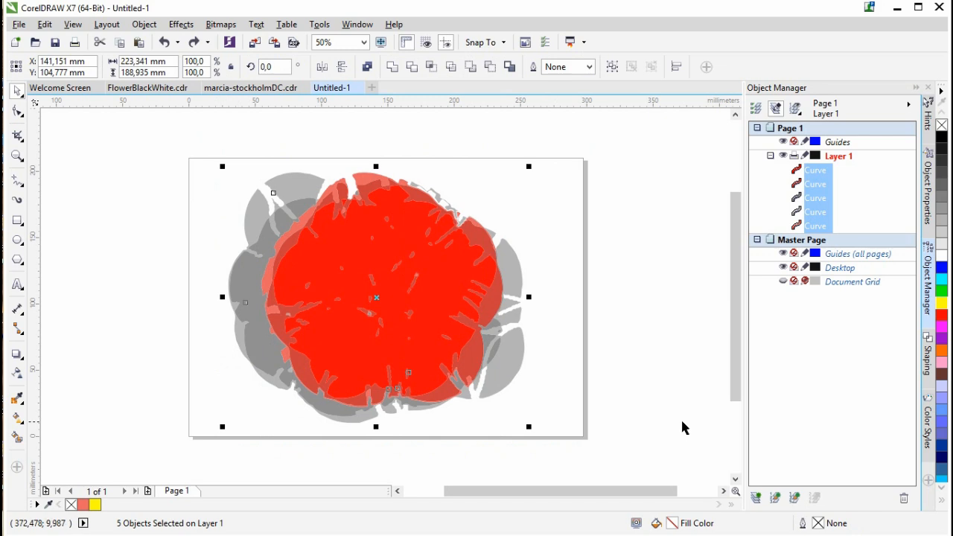
{"action": "left_click", "coordinate": [322, 27]}
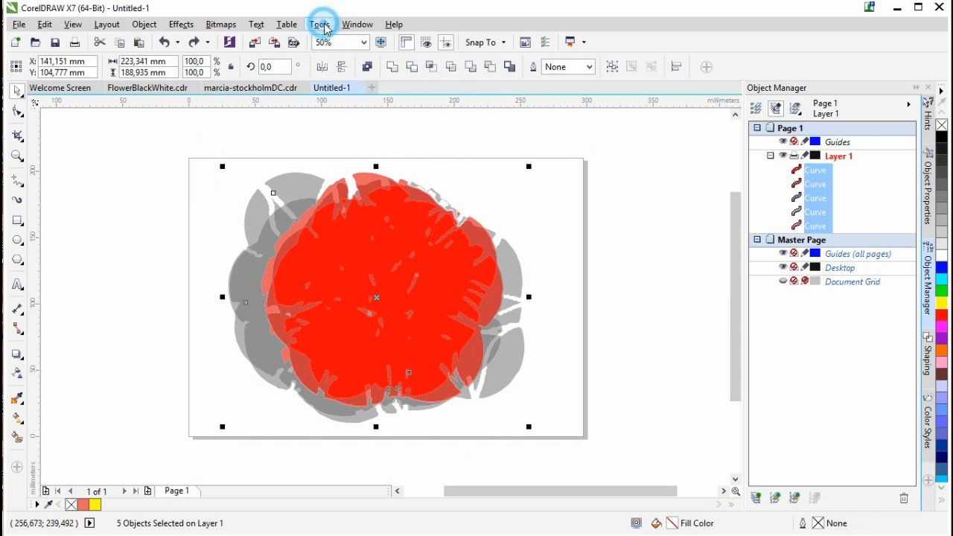
{"action": "mouse_move", "coordinate": [385, 118]}
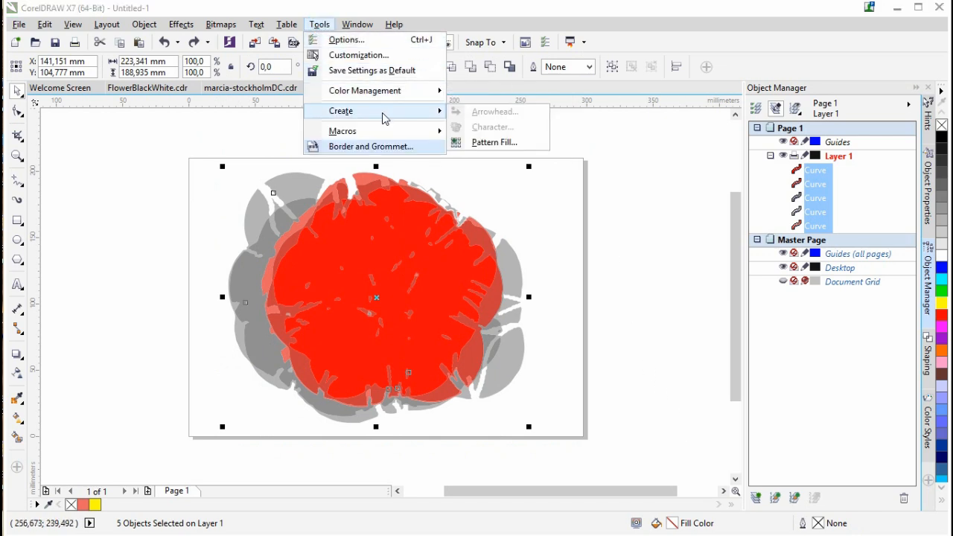
{"action": "left_click", "coordinate": [494, 142]}
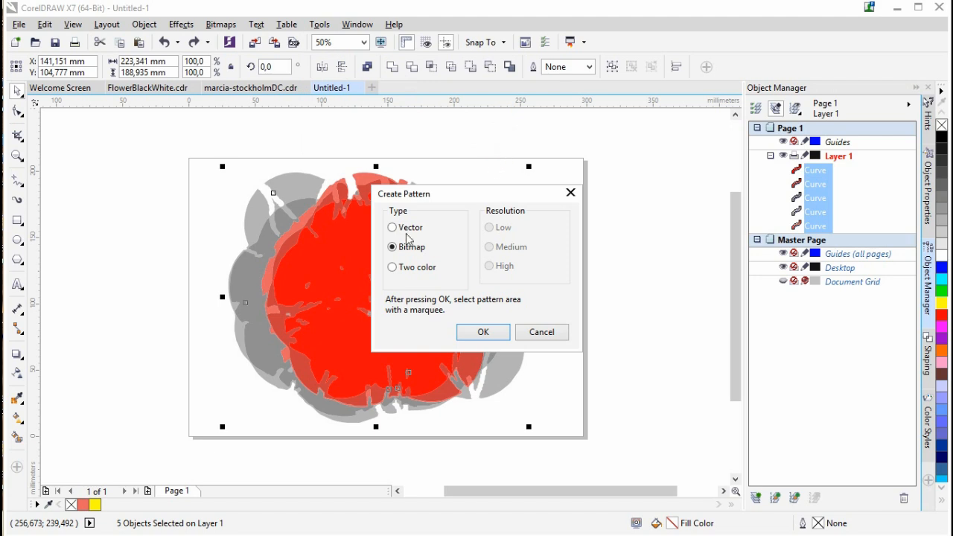
{"action": "left_click", "coordinate": [392, 227]}
{"action": "left_click", "coordinate": [479, 332]}
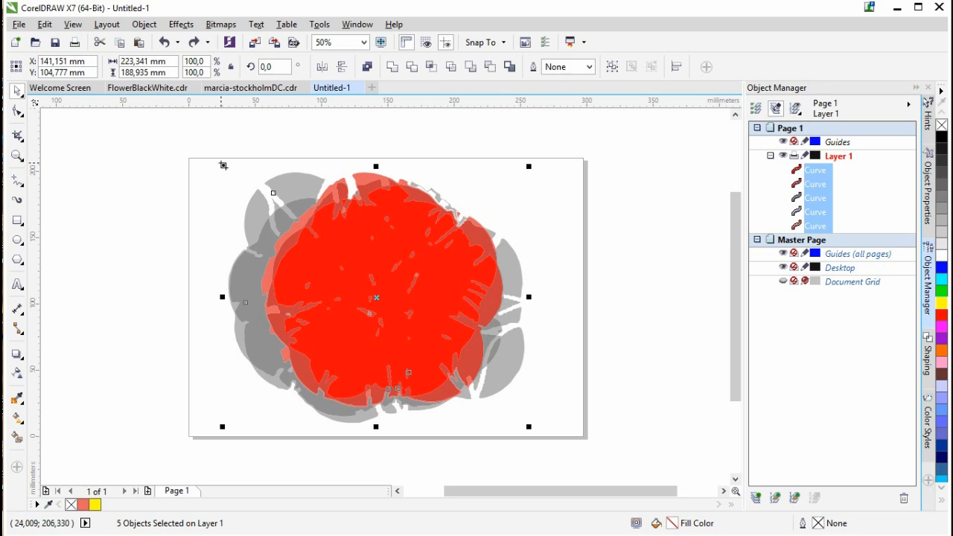
{"action": "left_click_drag", "start_coordinate": [224, 166], "coordinate": [532, 430]}
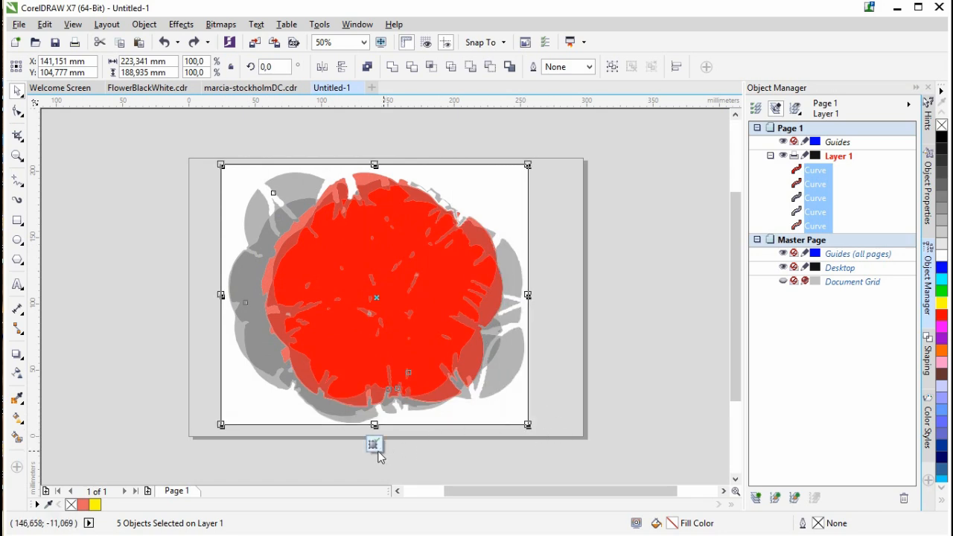
{"action": "left_click", "coordinate": [375, 445]}
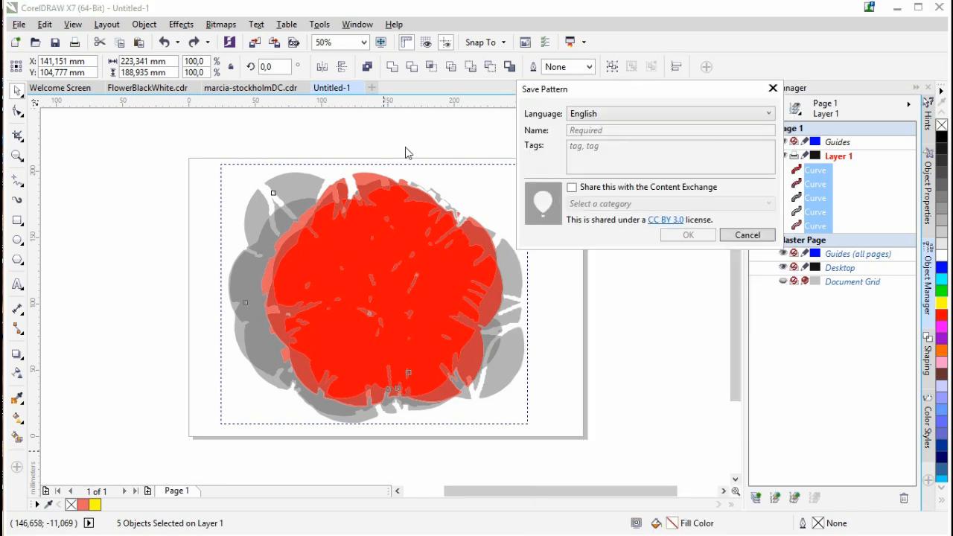
Name the new pattern FlowerRedgrey
{"action": "left_click_drag", "start_coordinate": [652, 88], "coordinate": [445, 130]}
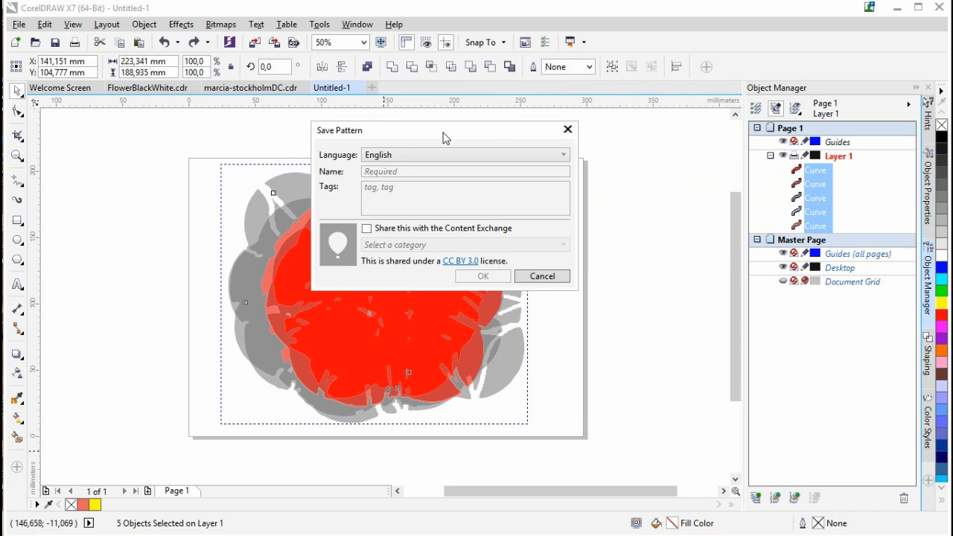
{"action": "left_click", "coordinate": [383, 173]}
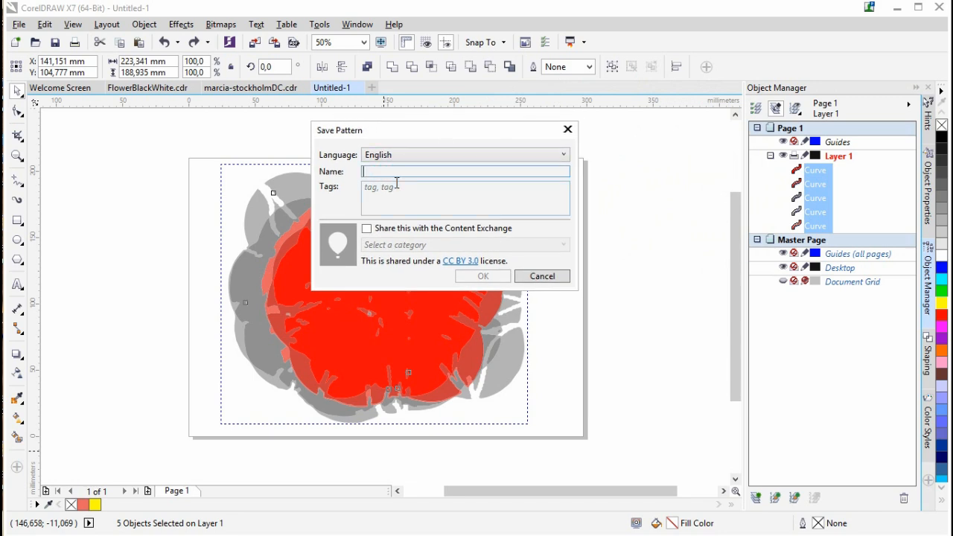
{"action": "type", "text": "FlowerRedgrey"}
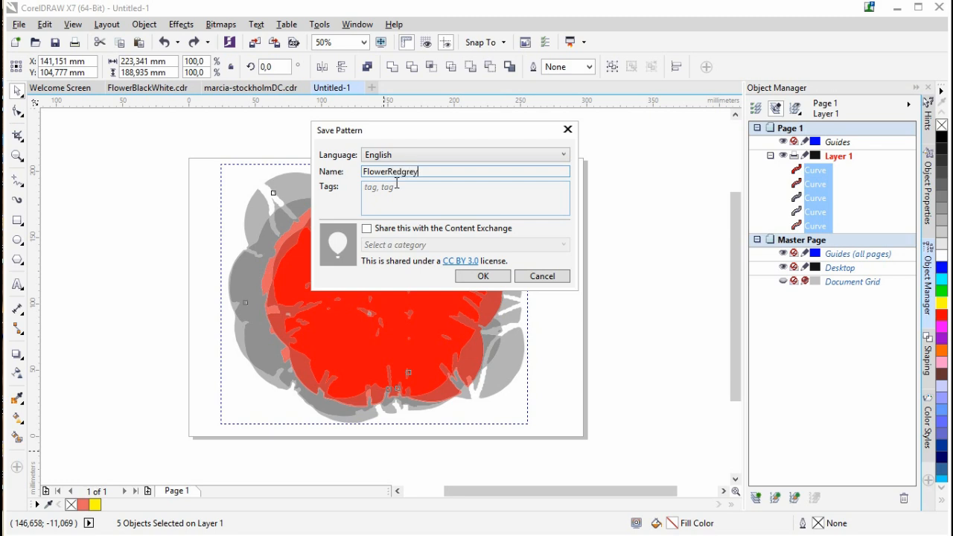
Check the category choices for sharing with the Content Exchange, leave sharing off, and save the pattern
{"action": "left_click", "coordinate": [410, 186]}
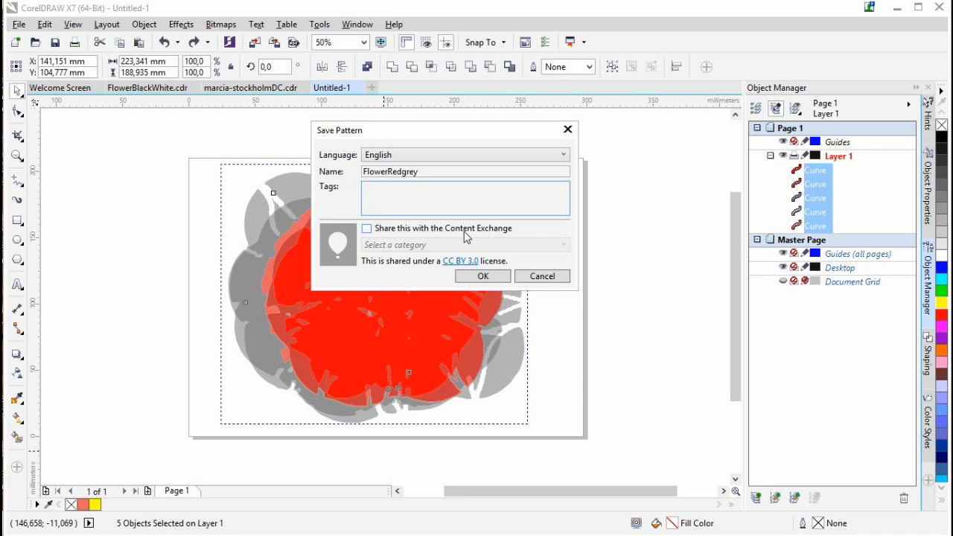
{"action": "left_click", "coordinate": [366, 228]}
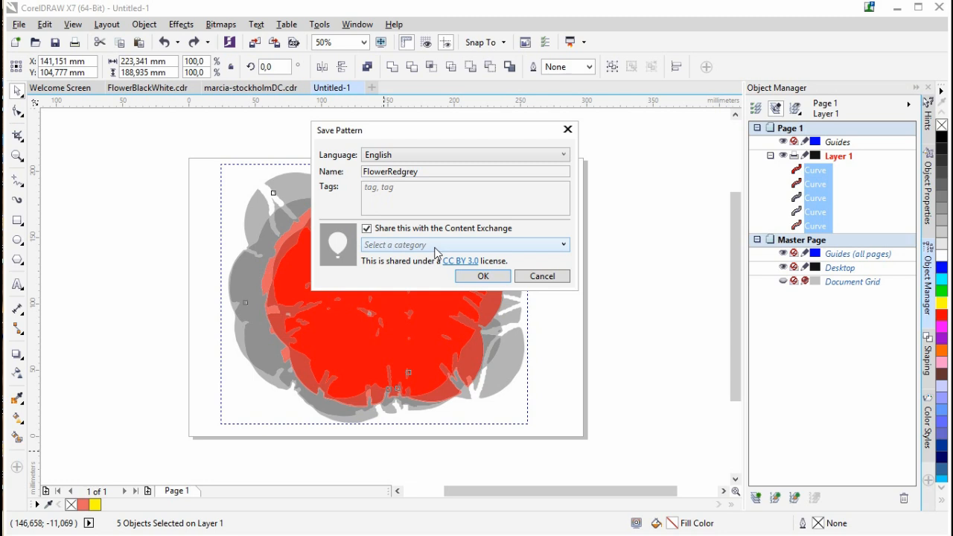
{"action": "left_click", "coordinate": [434, 248]}
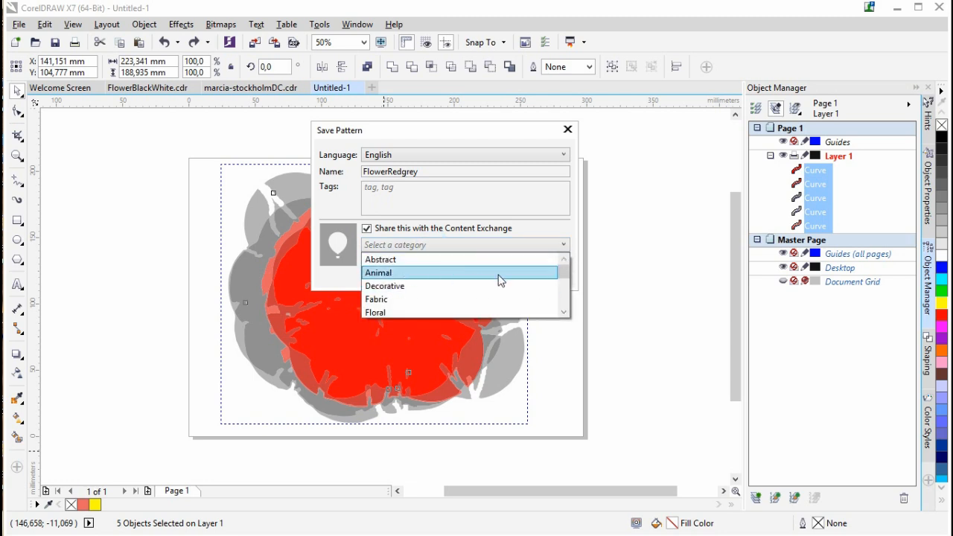
{"action": "mouse_move", "coordinate": [566, 272]}
{"action": "left_mouse_down"}
{"action": "mouse_move", "coordinate": [569, 308]}
{"action": "mouse_move", "coordinate": [566, 260]}
{"action": "left_mouse_up"}
{"action": "left_click", "coordinate": [368, 231]}
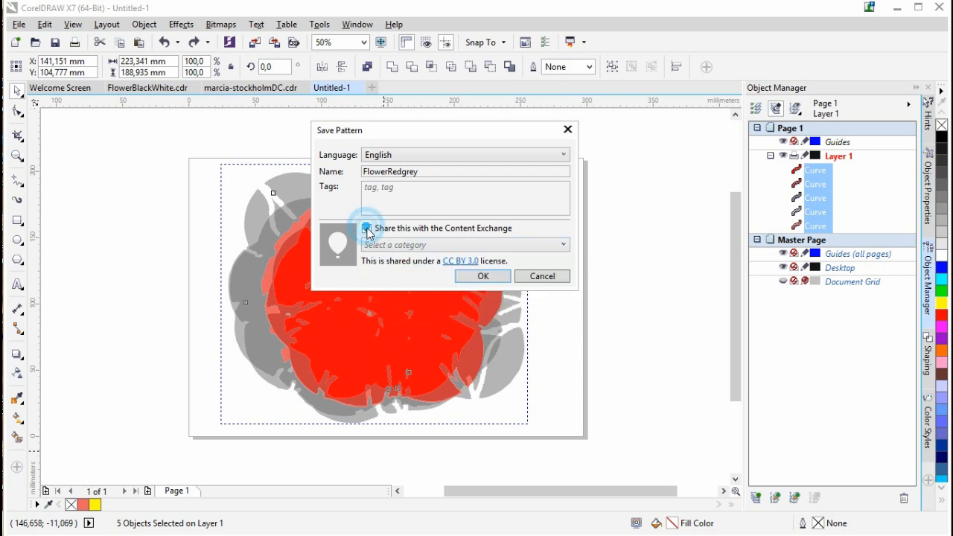
{"action": "left_click", "coordinate": [368, 231]}
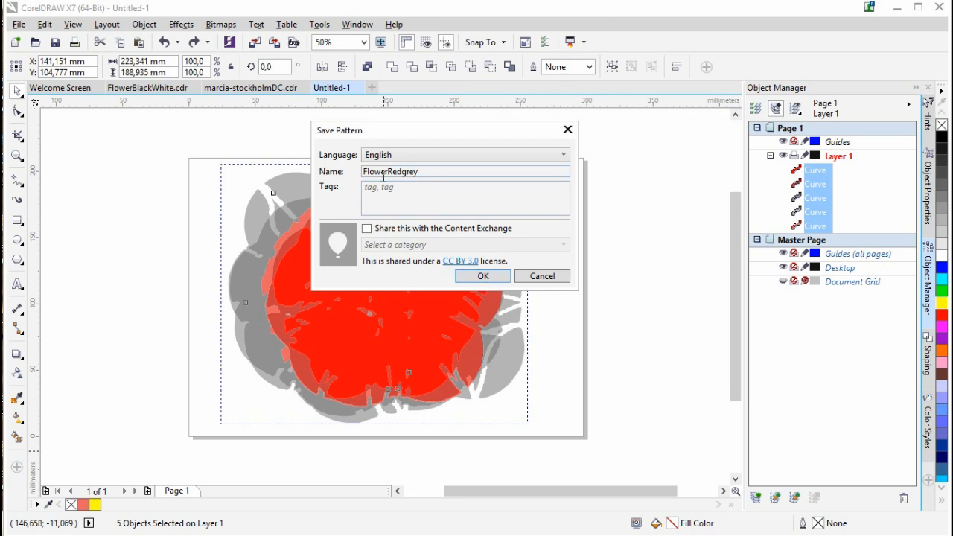
{"action": "left_click", "coordinate": [502, 278]}
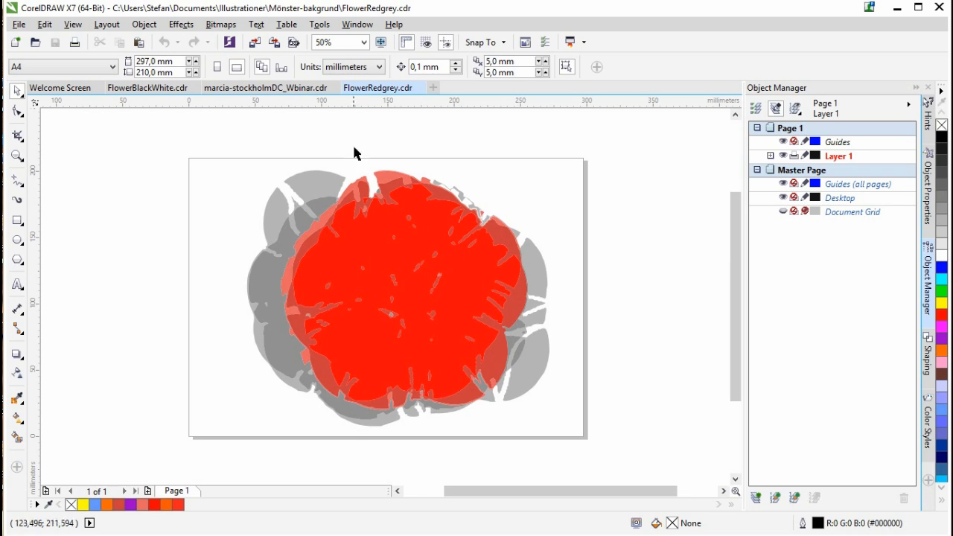
Open the shirt drawing marcia-stockholmDC.cdr and close the FlowerRedgrey.cdr document
{"action": "left_click", "coordinate": [35, 43]}
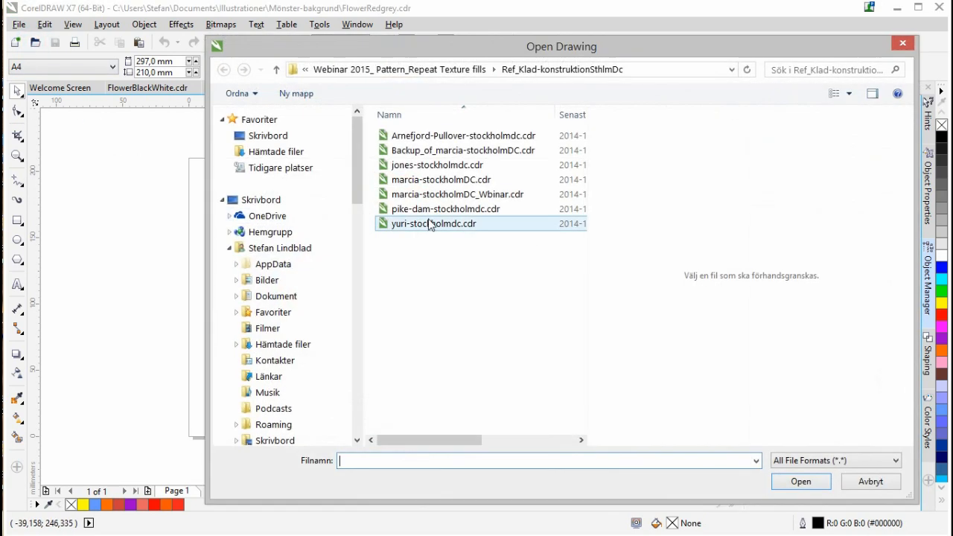
{"action": "left_click", "coordinate": [455, 183]}
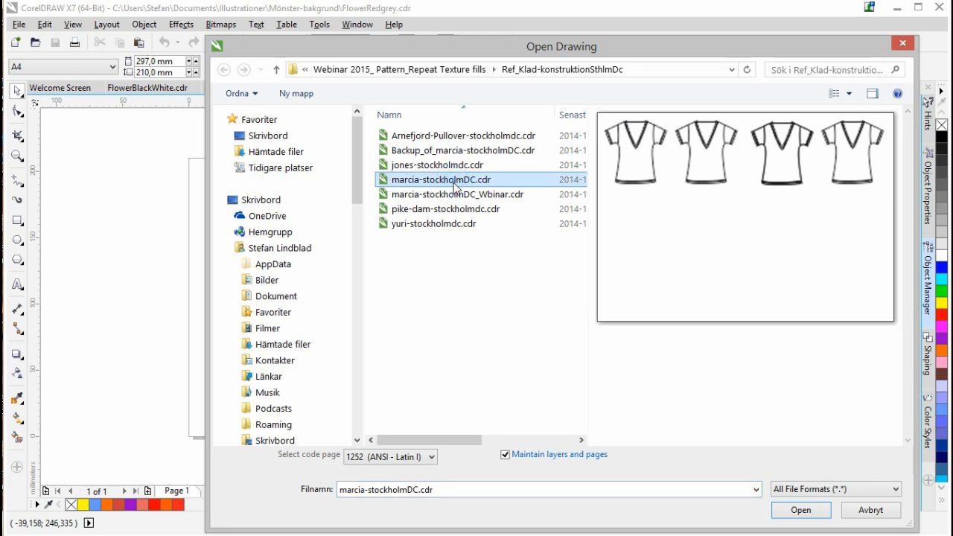
{"action": "left_click", "coordinate": [801, 510]}
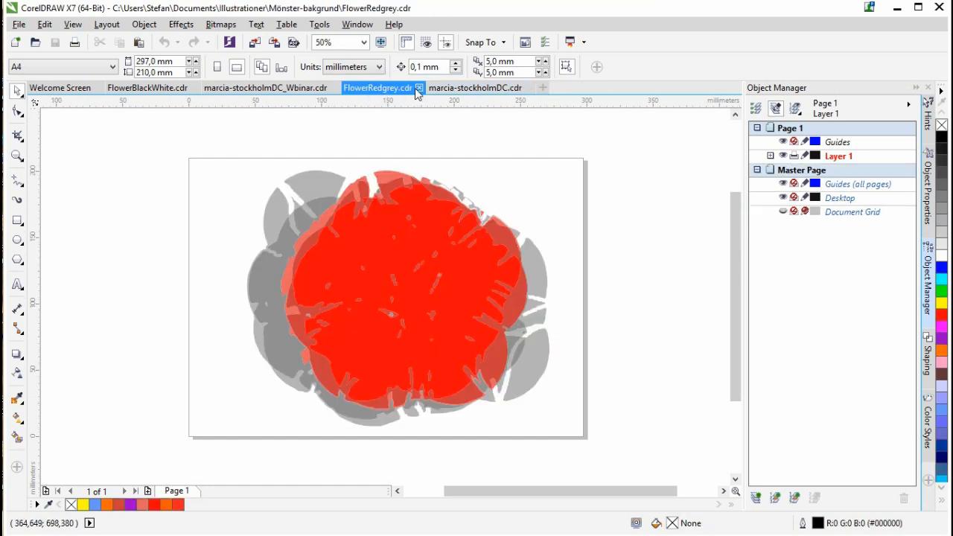
{"action": "left_click", "coordinate": [420, 88]}
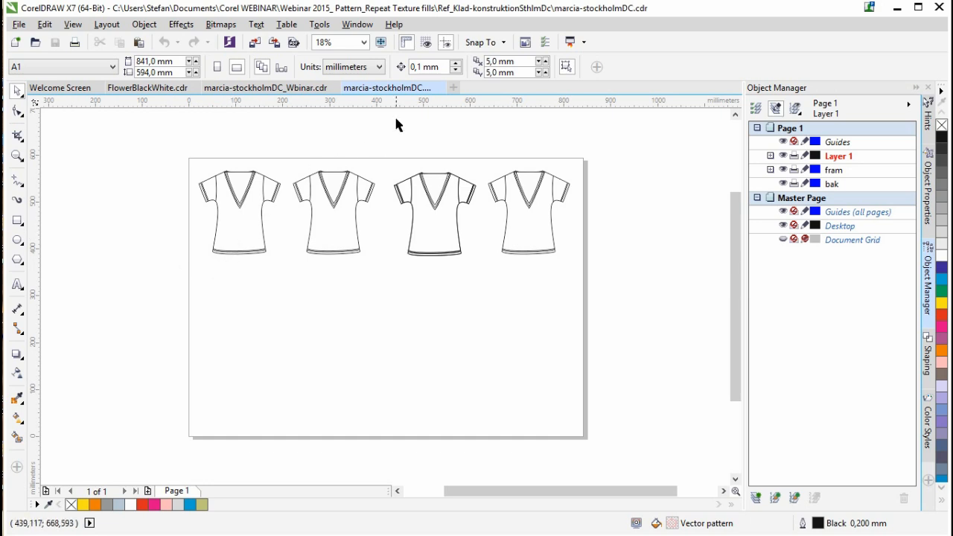
Examine which layers hold the first and second shirts, and collapse the Shirt 1 and Shirt 2 layers
{"action": "mouse_move", "coordinate": [381, 90]}
{"action": "left_mouse_down"}
{"action": "mouse_move", "coordinate": [480, 143]}
{"action": "mouse_move", "coordinate": [481, 136]}
{"action": "mouse_move", "coordinate": [598, 112]}
{"action": "mouse_move", "coordinate": [855, 128]}
{"action": "mouse_move", "coordinate": [446, 104]}
{"action": "mouse_move", "coordinate": [350, 87]}
{"action": "mouse_move", "coordinate": [380, 90]}
{"action": "left_mouse_up"}
{"action": "left_click", "coordinate": [935, 207]}
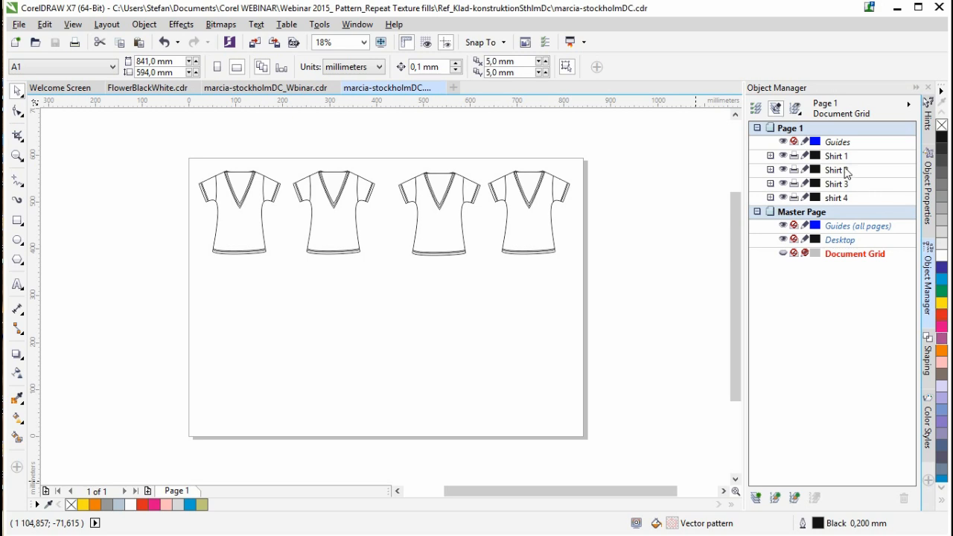
{"action": "left_click_drag", "start_coordinate": [194, 134], "coordinate": [290, 284]}
{"action": "left_click_drag", "start_coordinate": [287, 131], "coordinate": [391, 292]}
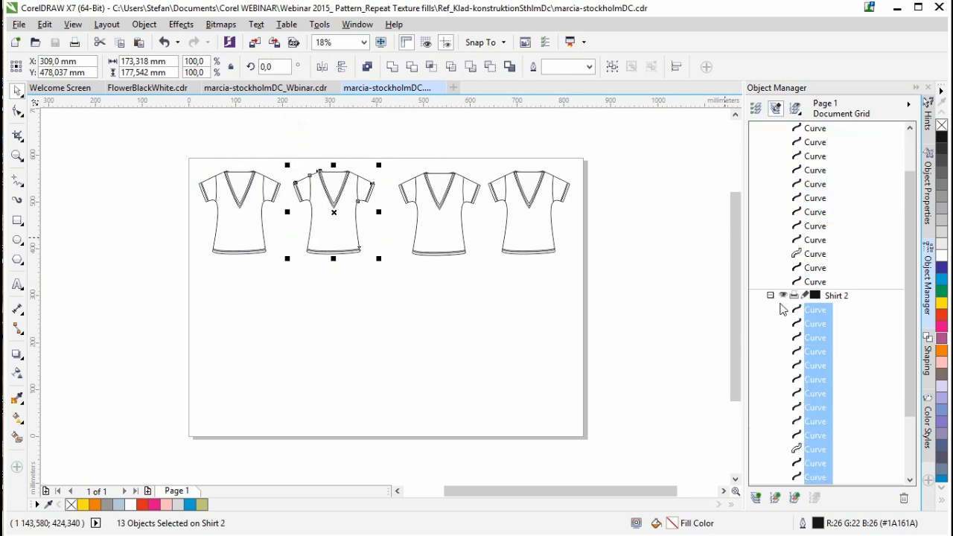
{"action": "left_click", "coordinate": [771, 296]}
{"action": "left_click", "coordinate": [771, 156]}
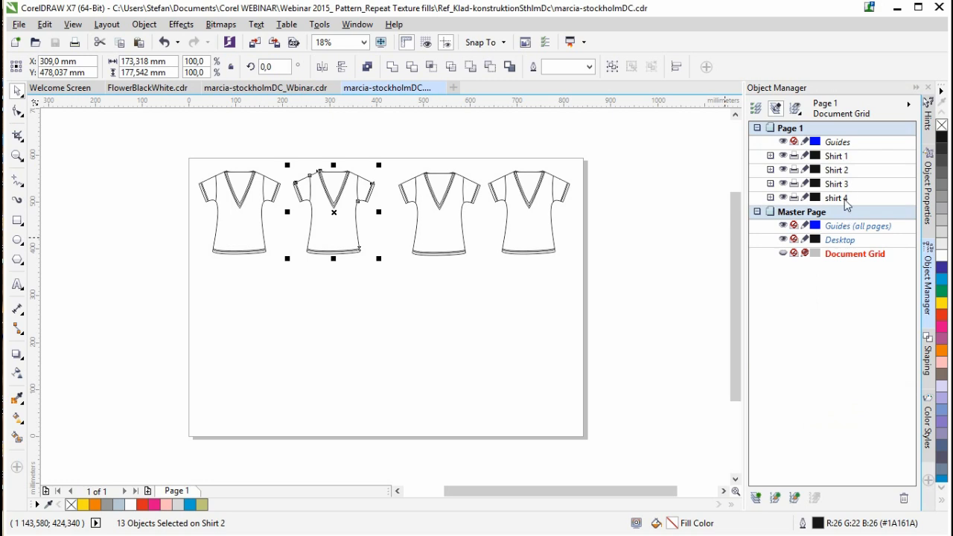
{"action": "left_click", "coordinate": [430, 320]}
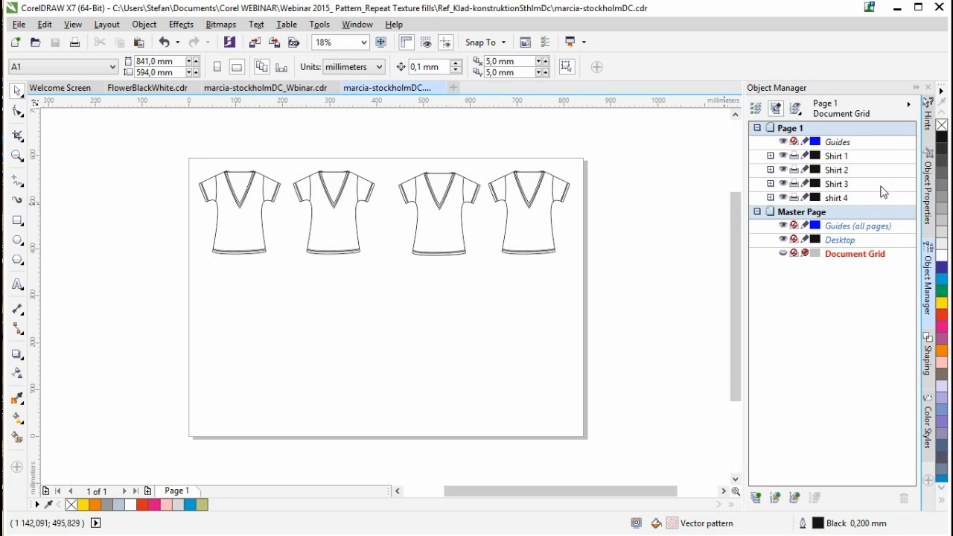
Paste the copied black-and-white flower onto the Shirt 1 layer and move it up closer beneath the first shirt
{"action": "double_click", "coordinate": [837, 157]}
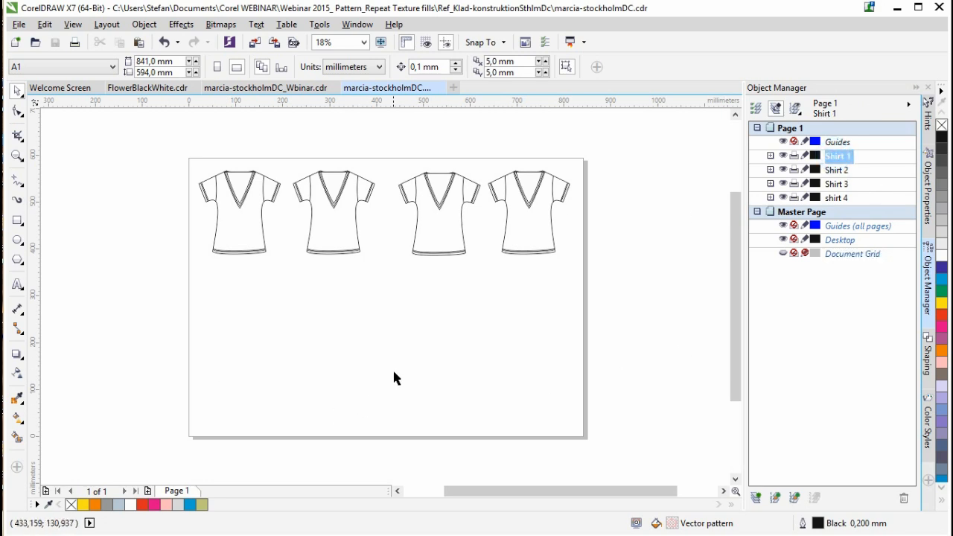
{"action": "key", "text": "ctrl+v"}
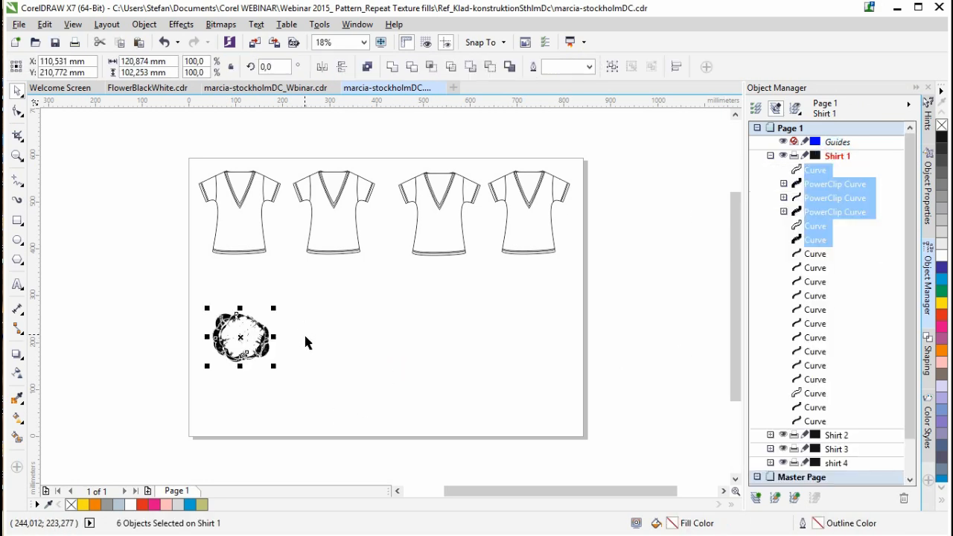
{"action": "left_click_drag", "start_coordinate": [268, 339], "coordinate": [268, 315]}
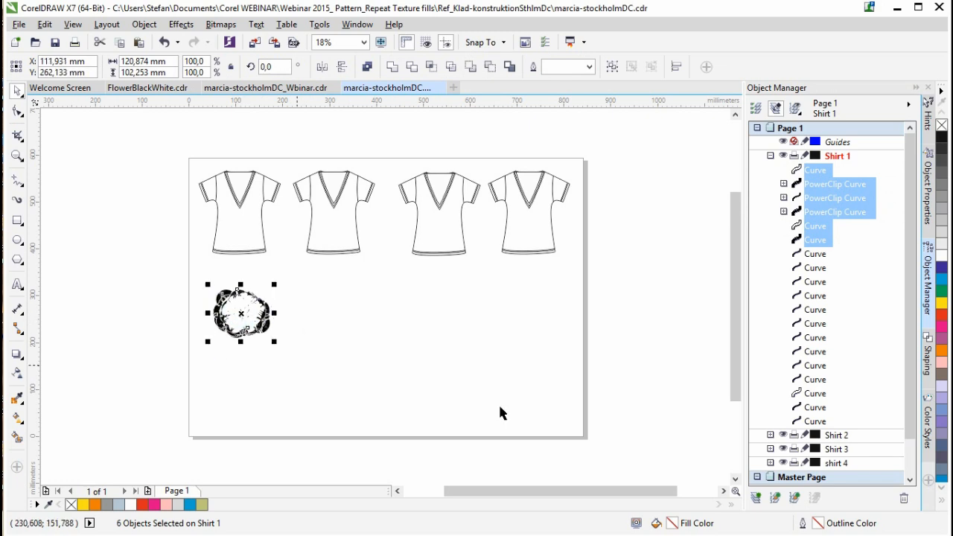
{"action": "left_click", "coordinate": [300, 350]}
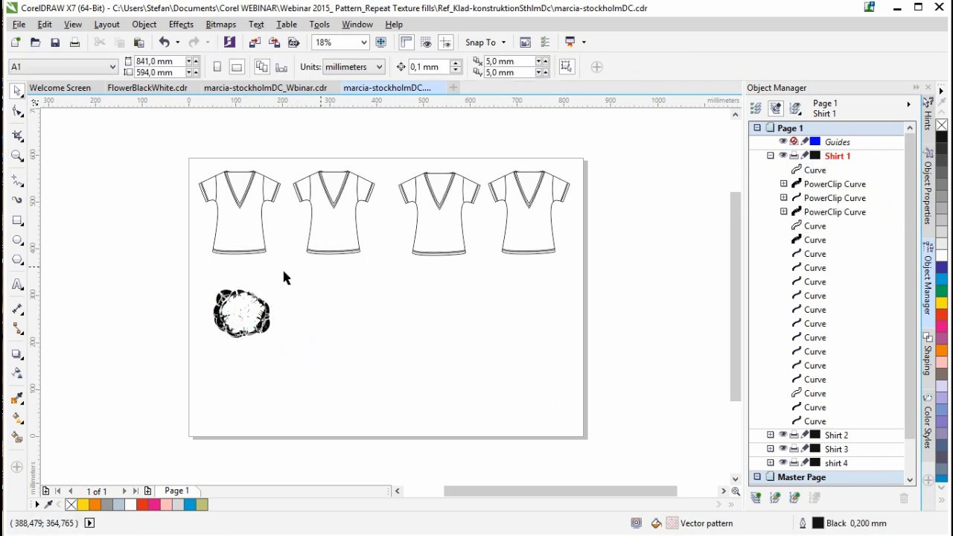
Remove the black-and-white flower from the Shirt 1 layer and collapse that layer
{"action": "left_click_drag", "start_coordinate": [187, 273], "coordinate": [341, 370]}
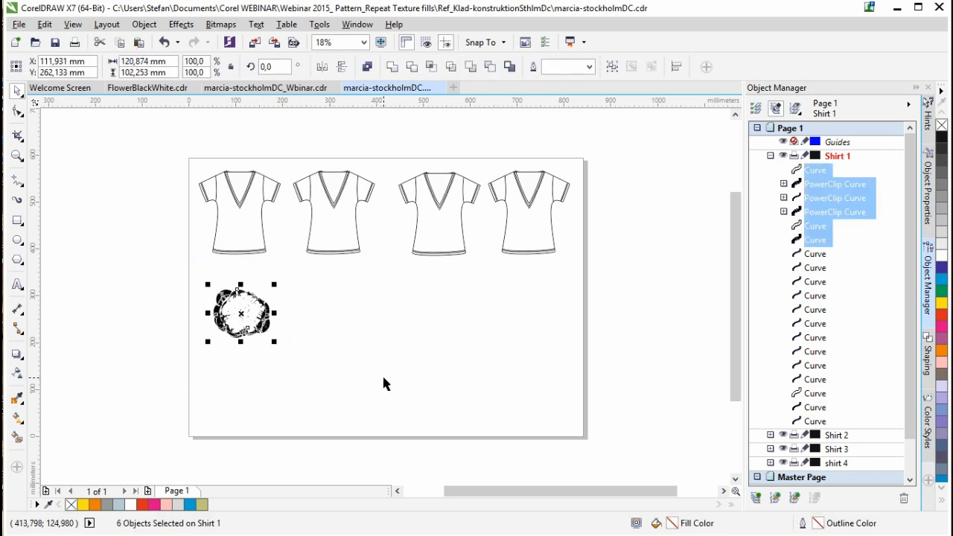
{"action": "key", "text": "Delete"}
{"action": "left_click", "coordinate": [771, 155]}
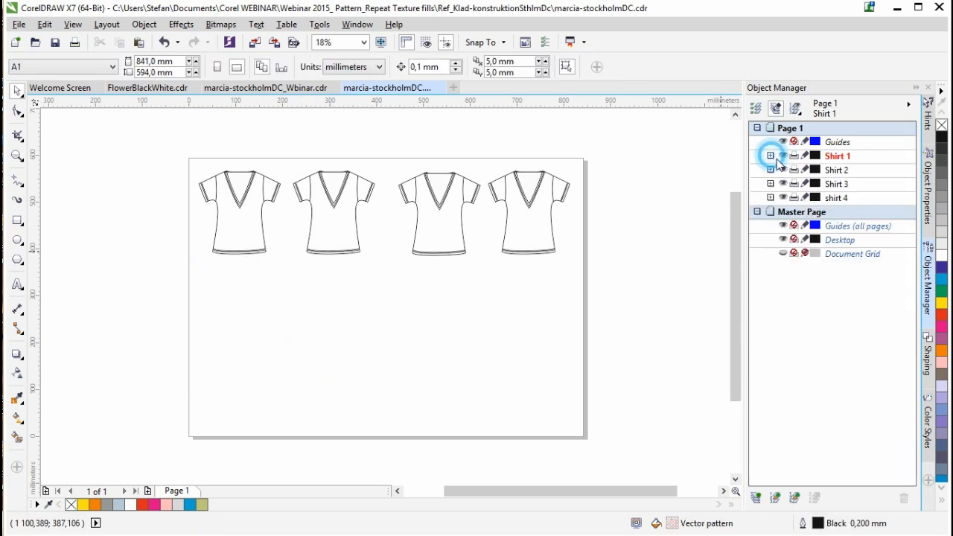
Add a layer named "Patter 1" above the shirt layers and paste the black-and-white flower onto it
{"action": "left_click", "coordinate": [757, 499]}
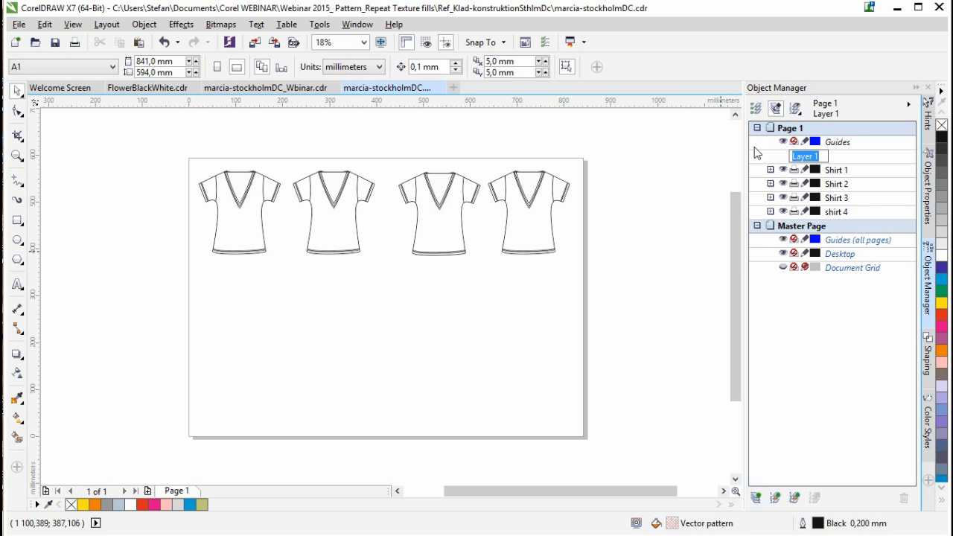
{"action": "type", "text": "Patter"}
{"action": "key", "text": "Return"}
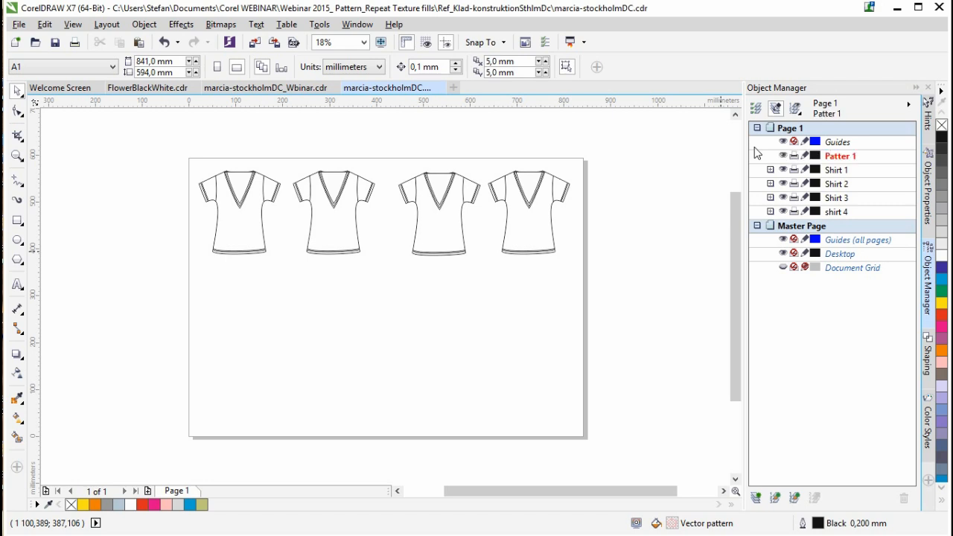
{"action": "key", "text": "ctrl+v"}
{"action": "left_click", "coordinate": [409, 346]}
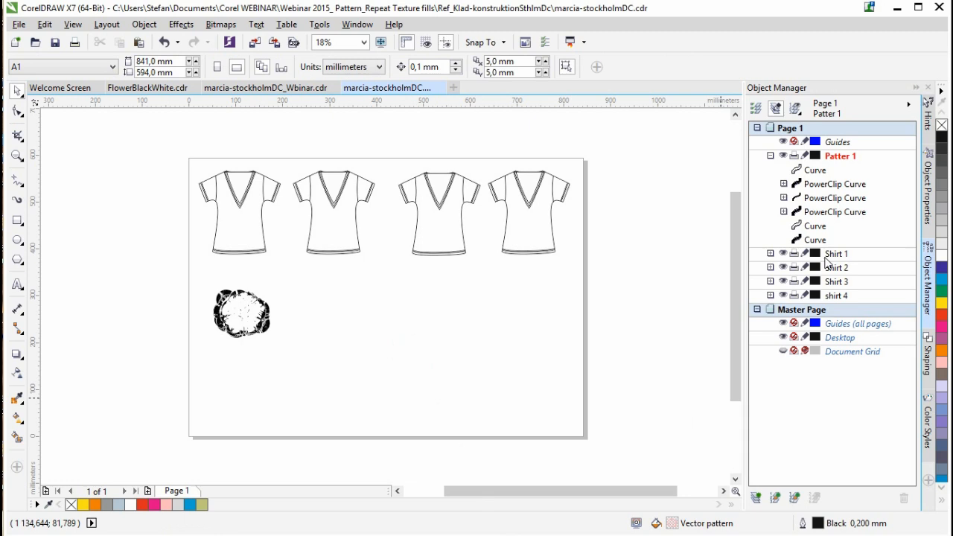
Add three more layers named Pattern 2, Pattern 3 and Pattern 4
{"action": "left_click", "coordinate": [756, 497]}
{"action": "type", "text": "Pattern 2"}
{"action": "key", "text": "Return"}
{"action": "left_click", "coordinate": [756, 498]}
{"action": "type", "text": "Pattern 3"}
{"action": "key", "text": "Return"}
{"action": "left_click", "coordinate": [755, 498]}
{"action": "type", "text": "Pattern"}
{"action": "key", "text": "Return"}
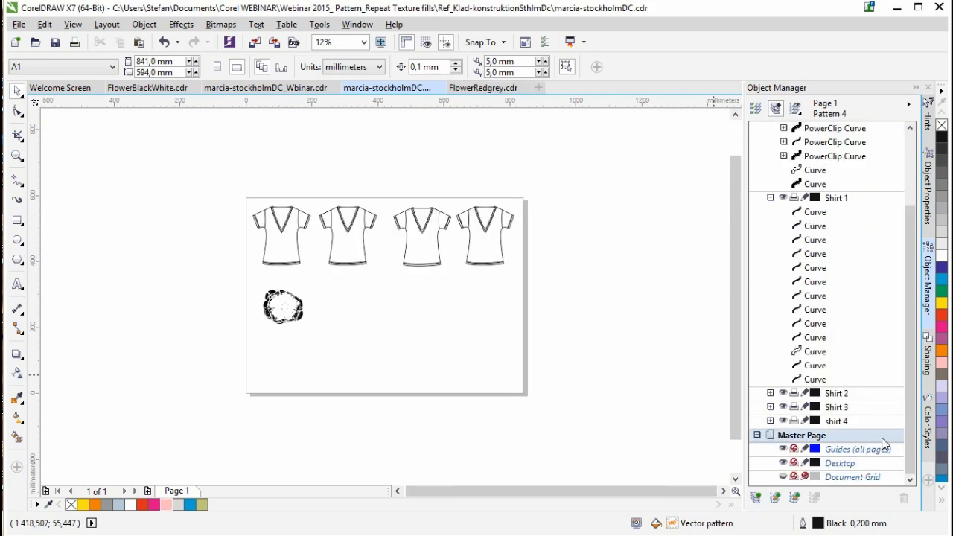
Zoom in on the page area holding the four shirts and the flower
{"action": "left_click", "coordinate": [16, 156]}
{"action": "left_click_drag", "start_coordinate": [239, 192], "coordinate": [533, 406]}
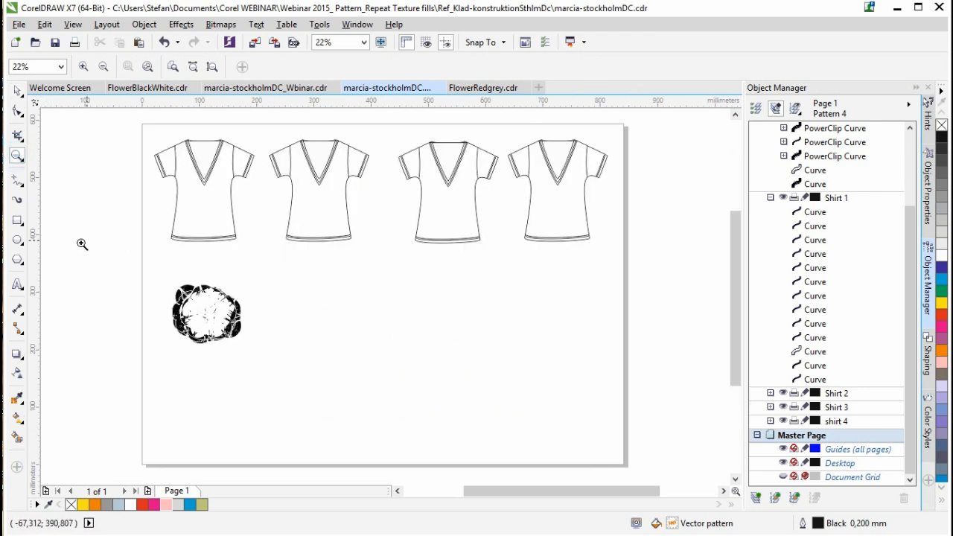
Place three vertical guidelines separating the four shirts, the last one at about X 634 mm
{"action": "left_click_drag", "start_coordinate": [34, 277], "coordinate": [265, 218]}
{"action": "left_click_drag", "start_coordinate": [36, 283], "coordinate": [385, 245]}
{"action": "left_click_drag", "start_coordinate": [35, 253], "coordinate": [505, 235]}
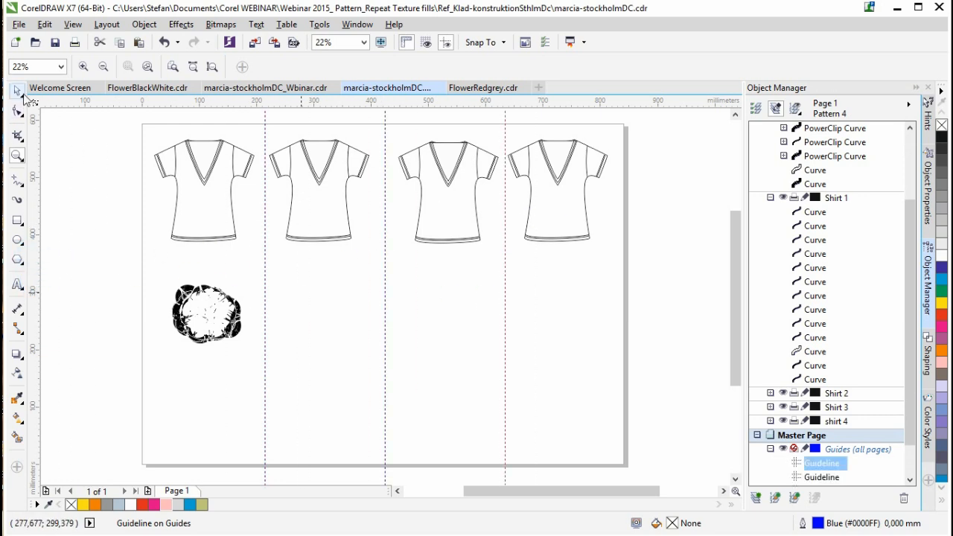
{"action": "left_click", "coordinate": [16, 90]}
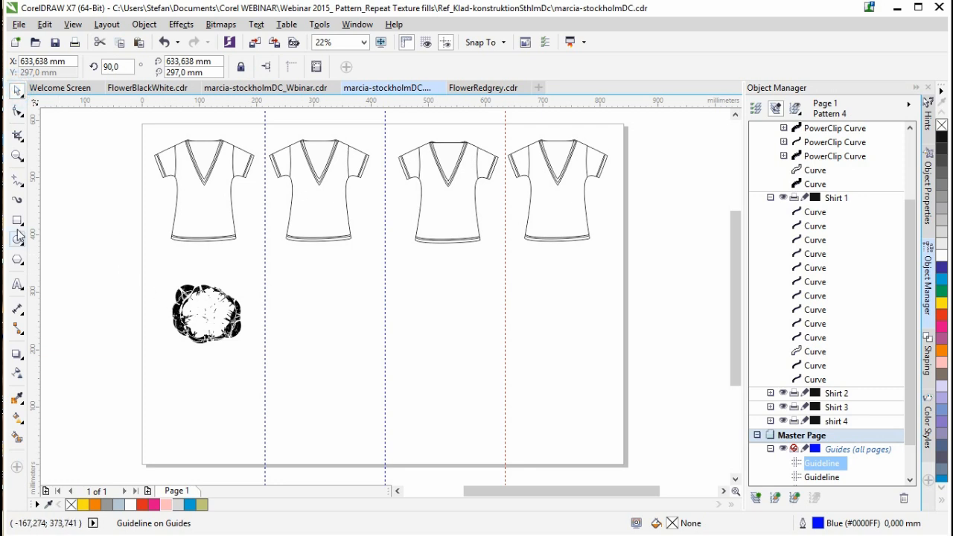
{"action": "left_click", "coordinate": [16, 156]}
{"action": "left_click", "coordinate": [167, 280]}
{"action": "left_click_drag", "start_coordinate": [167, 280], "coordinate": [255, 366]}
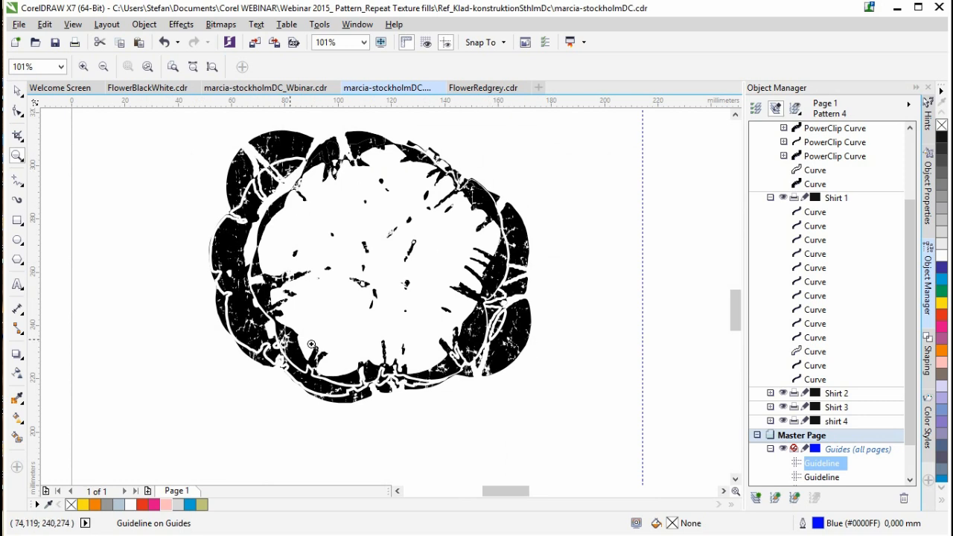
{"action": "right_click", "coordinate": [406, 298]}
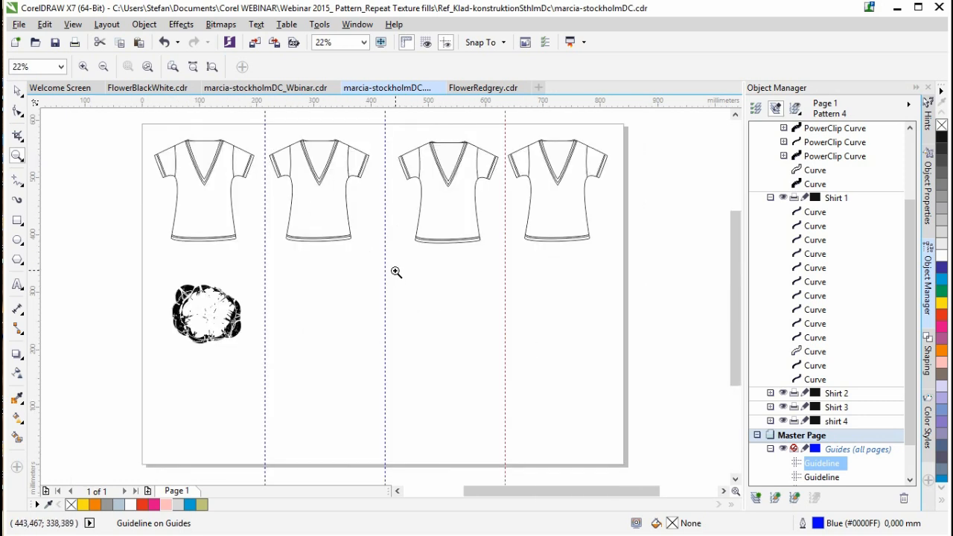
Copy the red-and-grey flower from FlowerRedgrey.cdr and paste it onto the Pattern 2 layer of the shirt drawing
{"action": "left_click", "coordinate": [485, 88]}
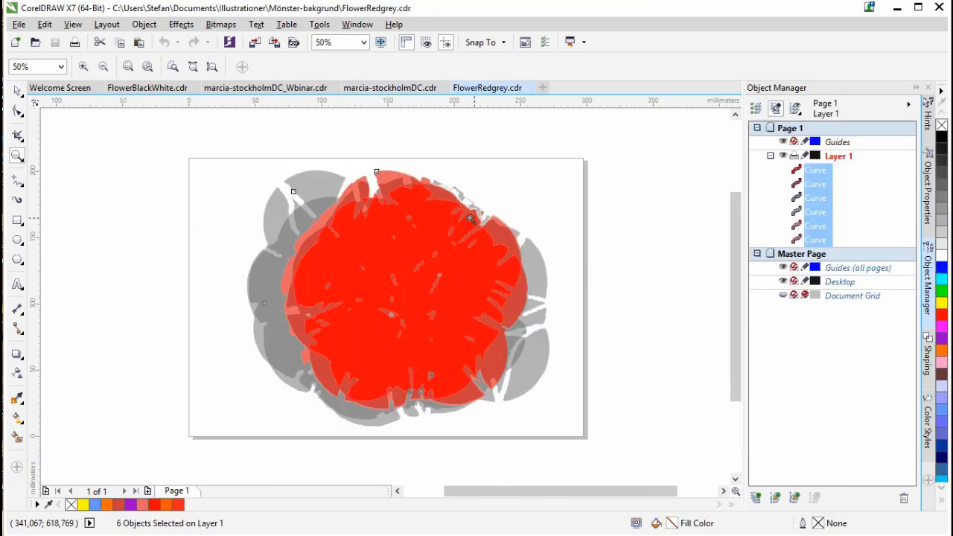
{"action": "left_click", "coordinate": [17, 91]}
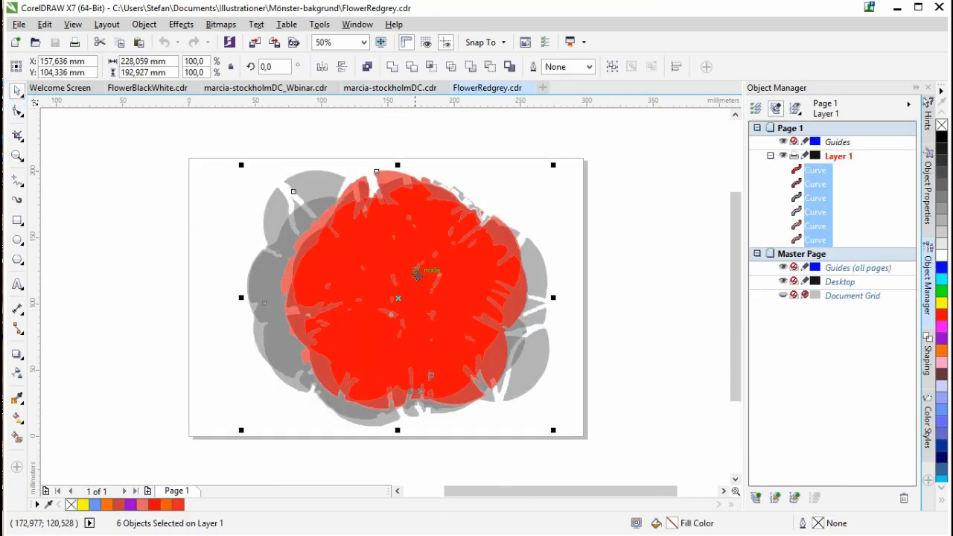
{"action": "left_click", "coordinate": [390, 88]}
{"action": "left_click", "coordinate": [841, 184]}
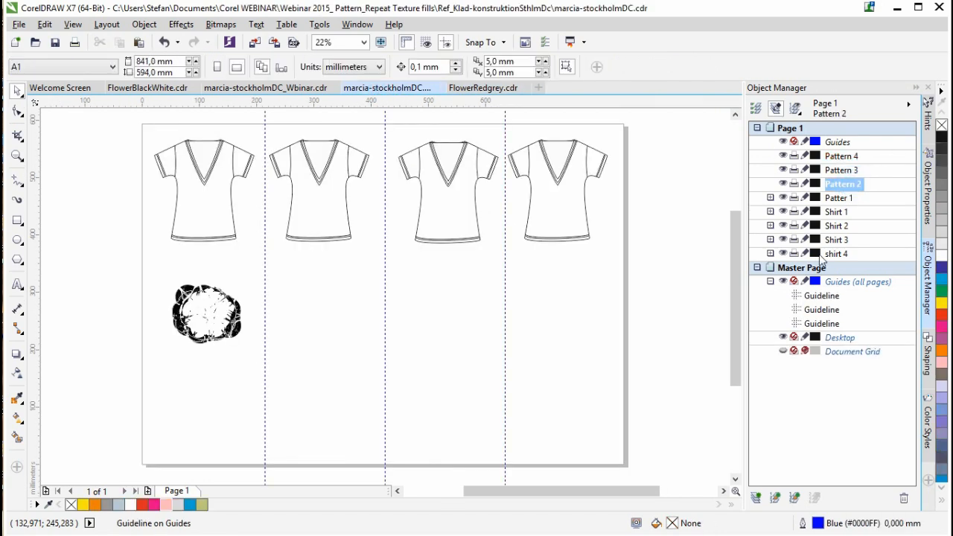
{"action": "key", "text": "ctrl+v"}
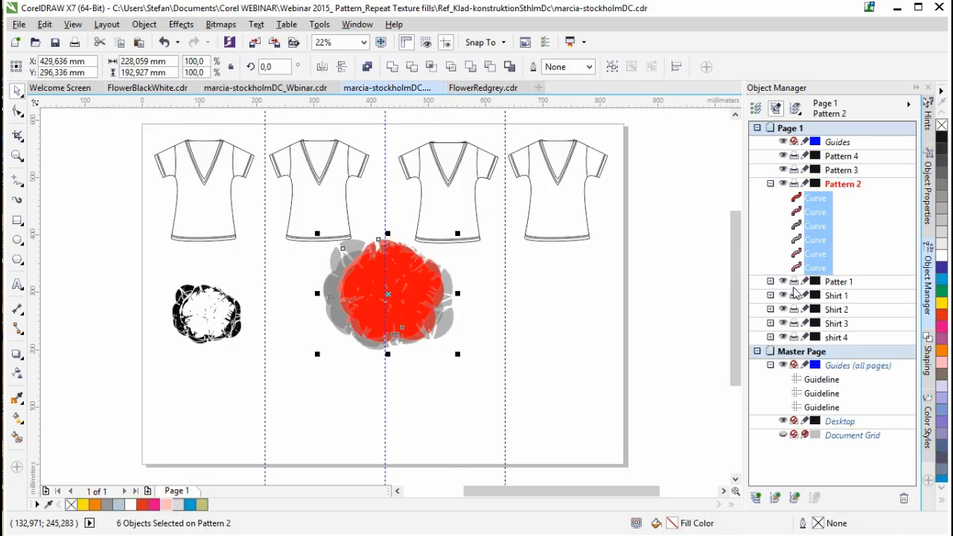
Shrink the pasted red-and-grey flower to about 128 by 108 mm and place it below the second shirt
{"action": "left_click_drag", "start_coordinate": [418, 283], "coordinate": [362, 345]}
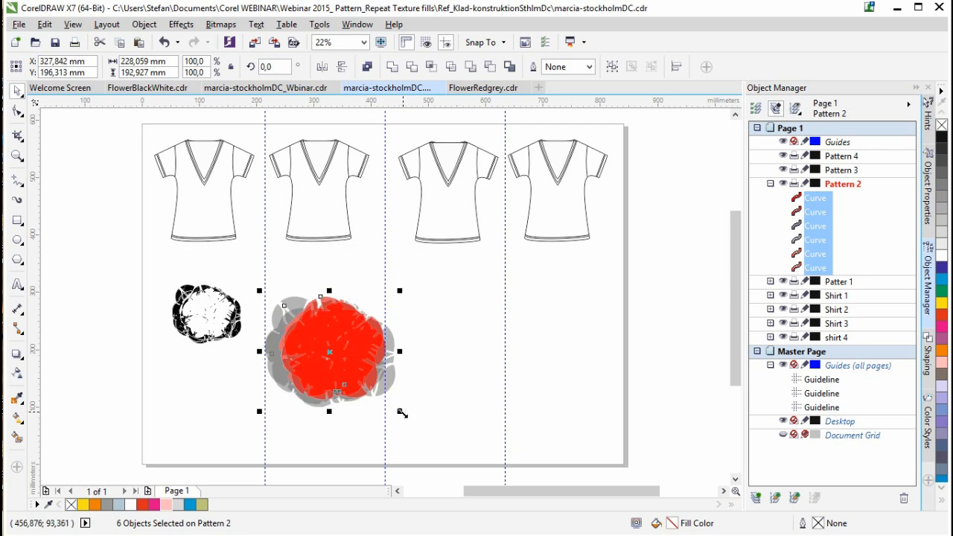
{"action": "left_click_drag", "start_coordinate": [260, 289], "coordinate": [298, 320]}
{"action": "left_click_drag", "start_coordinate": [329, 348], "coordinate": [321, 316]}
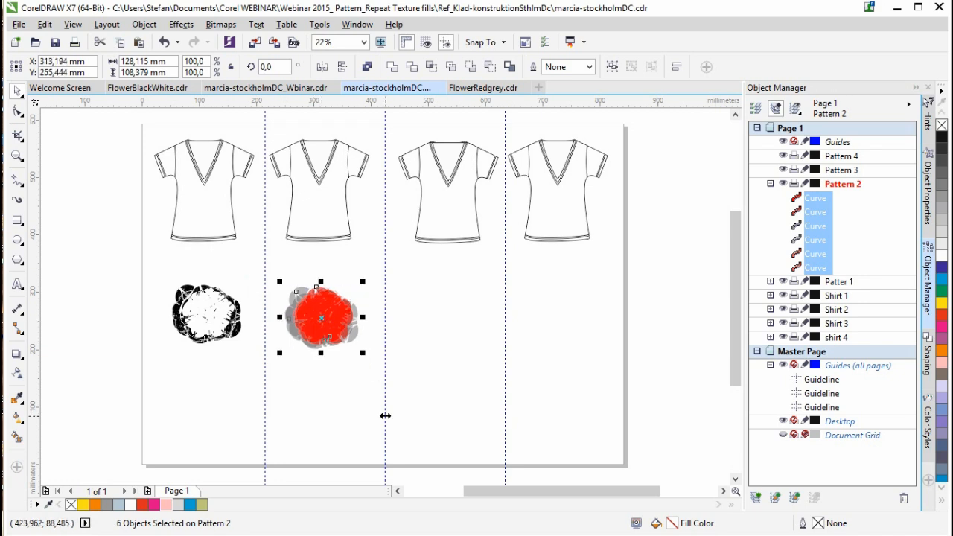
Paste copies of the resized flower onto the Pattern 3 and Pattern 4 layers, placing them below the third and fourth shirts
{"action": "left_click", "coordinate": [843, 169]}
{"action": "key", "text": "ctrl+v"}
{"action": "left_click_drag", "start_coordinate": [320, 319], "coordinate": [447, 320]}
{"action": "left_click", "coordinate": [840, 157]}
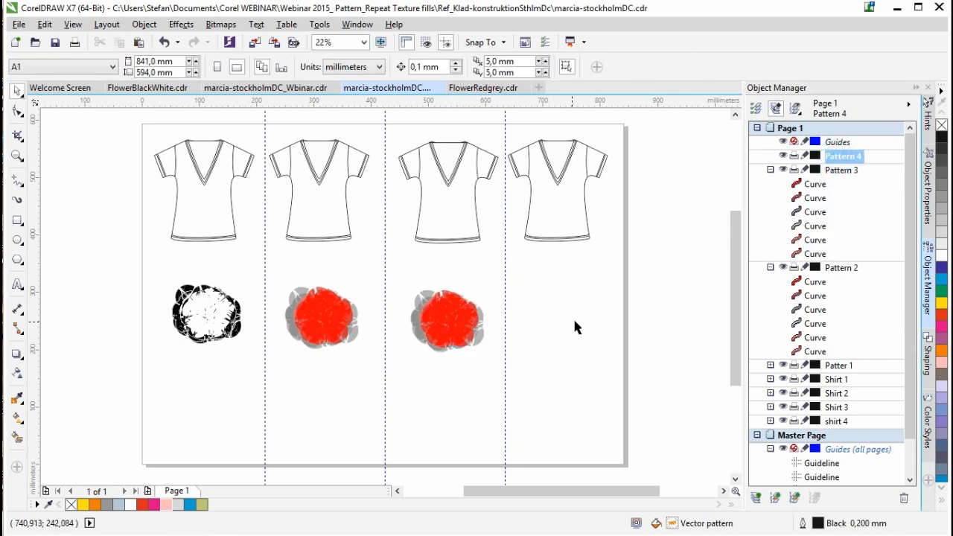
{"action": "key", "text": "ctrl+v"}
{"action": "left_click_drag", "start_coordinate": [328, 319], "coordinate": [571, 319]}
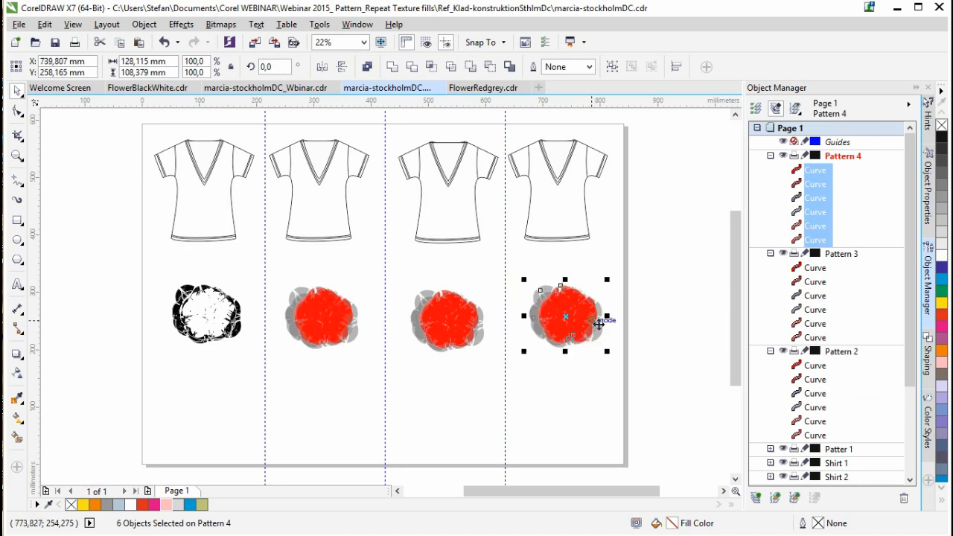
{"action": "left_click", "coordinate": [663, 352]}
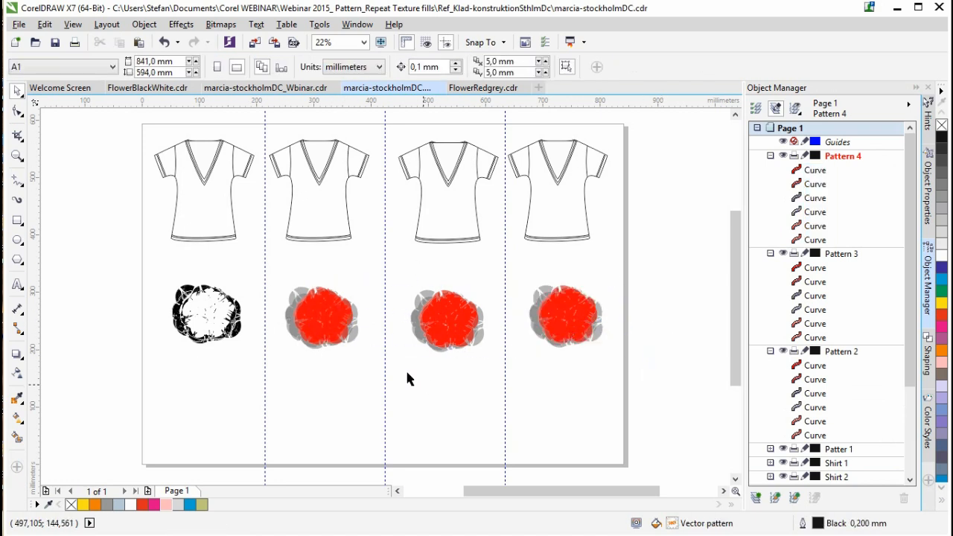
Fill the first shirt's body with the black-and-white flower vector pattern using the Interactive Fill tool
{"action": "left_click", "coordinate": [183, 316]}
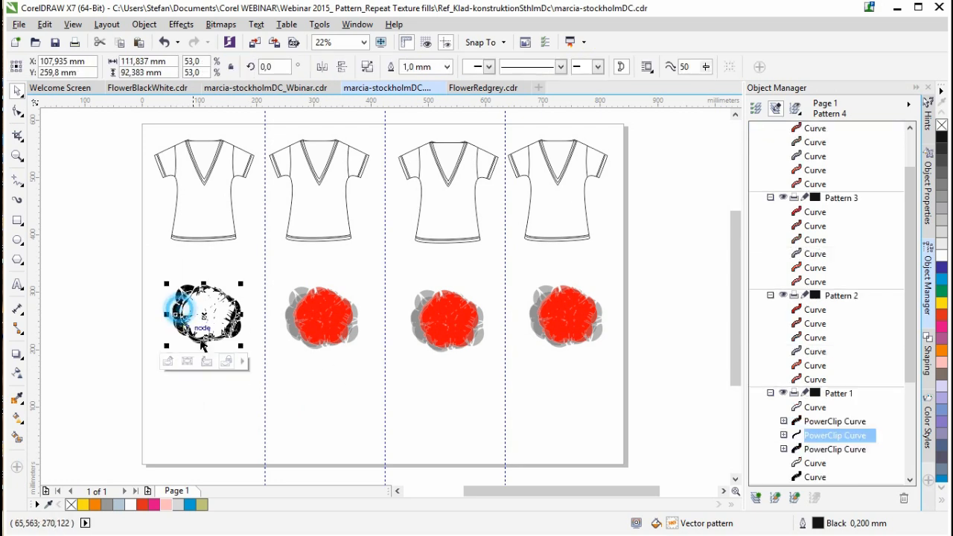
{"action": "left_click", "coordinate": [102, 351]}
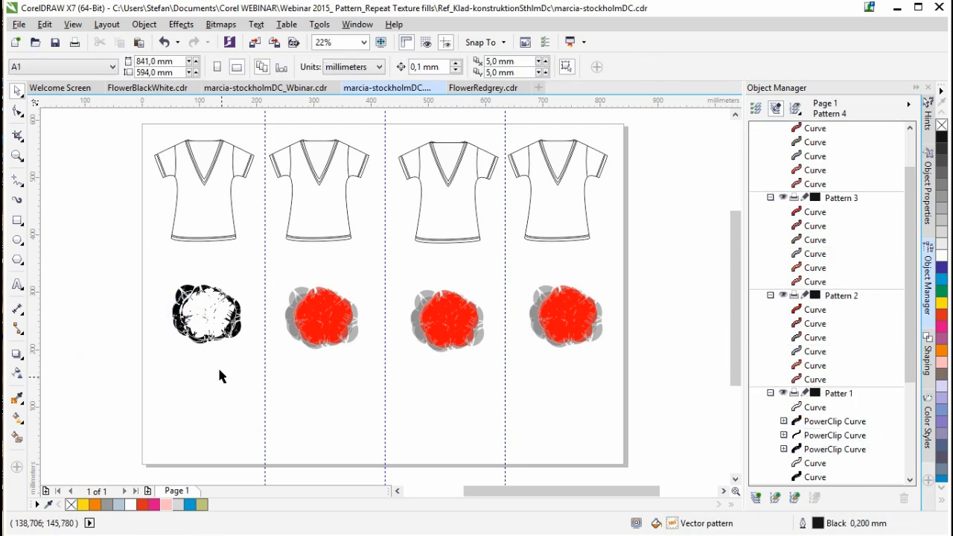
{"action": "left_click", "coordinate": [198, 214]}
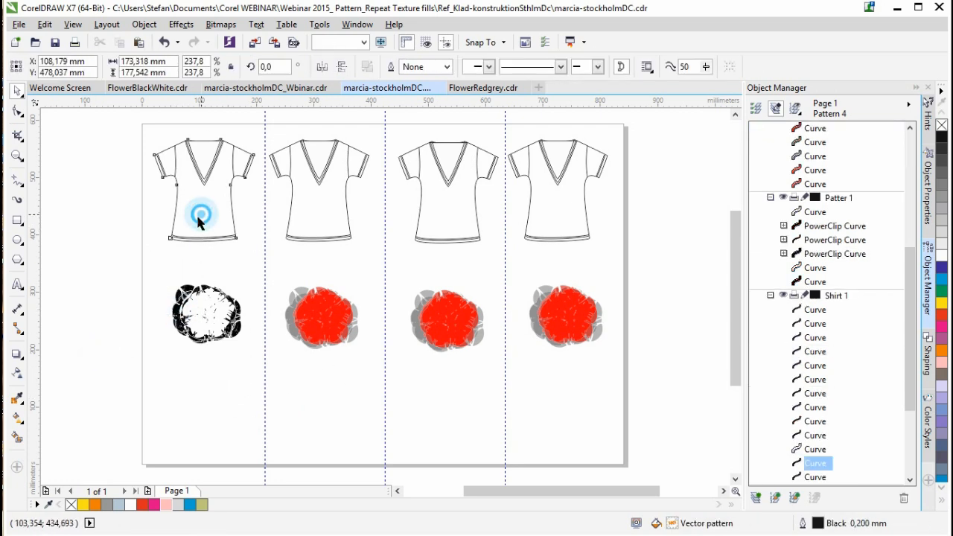
{"action": "left_click", "coordinate": [17, 419]}
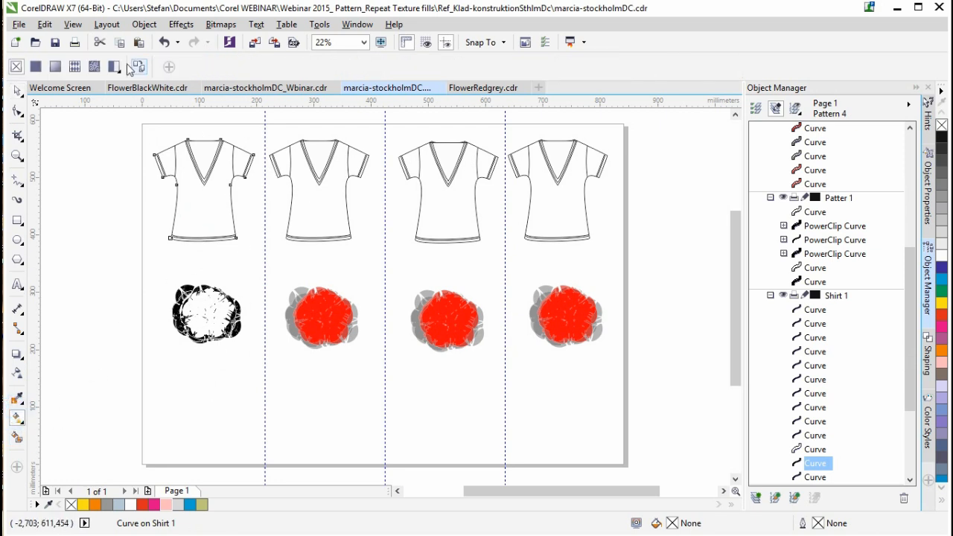
{"action": "left_click", "coordinate": [74, 66]}
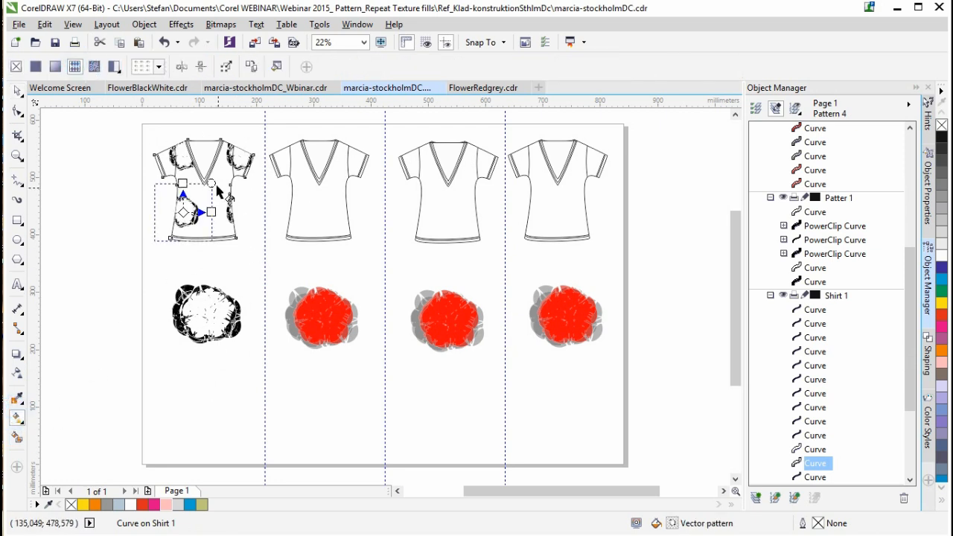
Enlarge and rotate the first shirt's pattern tile and shift it slightly down so one large flower covers the lower body
{"action": "left_click_drag", "start_coordinate": [212, 183], "coordinate": [255, 173]}
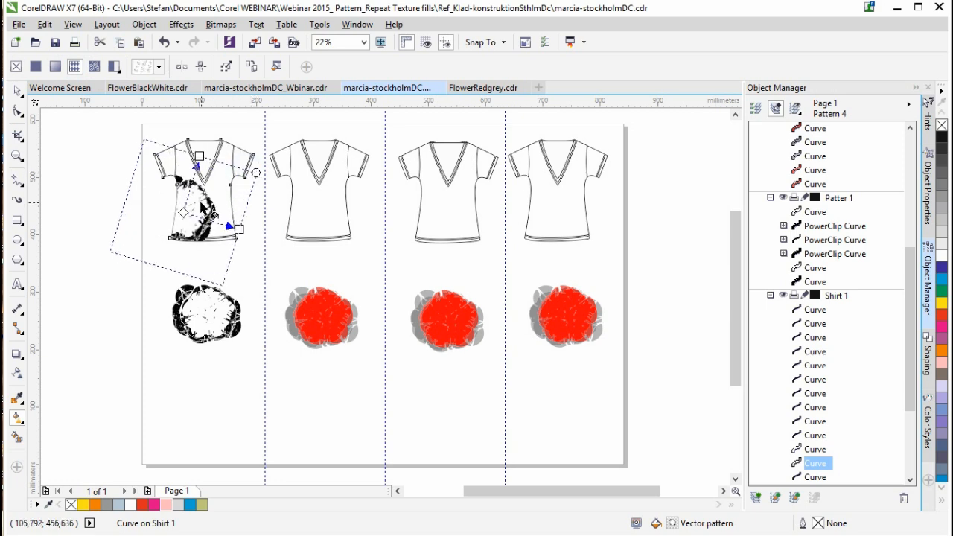
{"action": "mouse_move", "coordinate": [190, 195]}
{"action": "left_mouse_down"}
{"action": "mouse_move", "coordinate": [201, 192]}
{"action": "mouse_move", "coordinate": [190, 203]}
{"action": "left_mouse_up"}
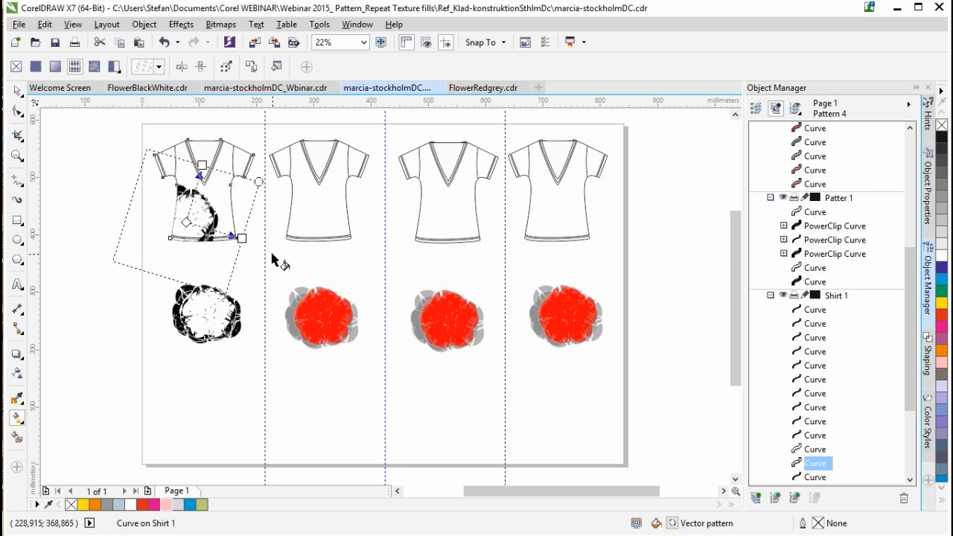
{"action": "left_click", "coordinate": [16, 91]}
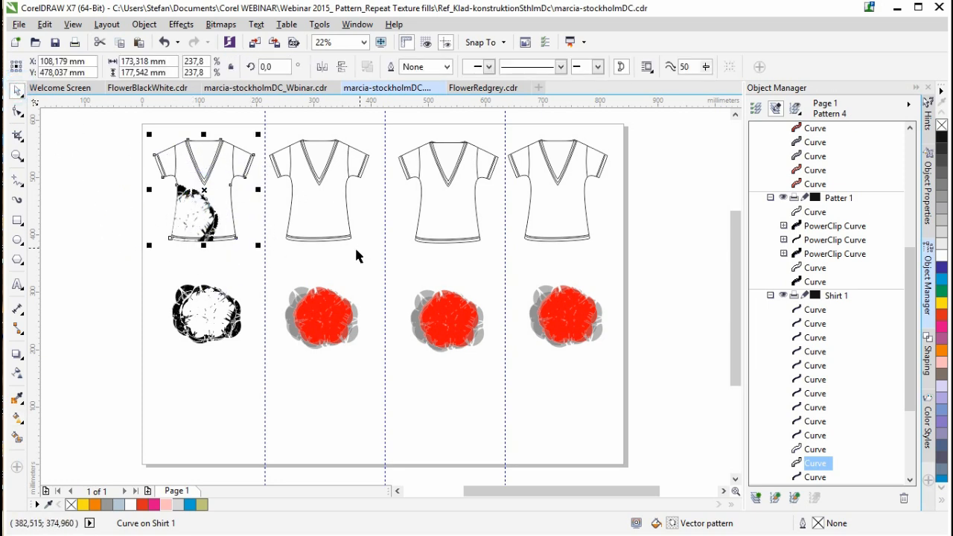
{"action": "left_click", "coordinate": [377, 249]}
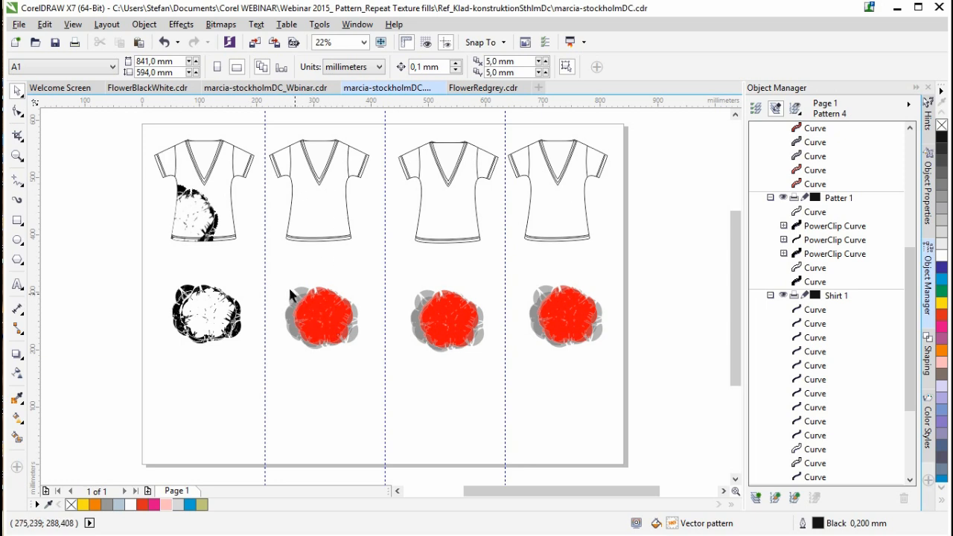
Fill the second shirt with the red-and-grey flower vector pattern, and slightly enlarge and tilt its tile
{"action": "left_click", "coordinate": [319, 206]}
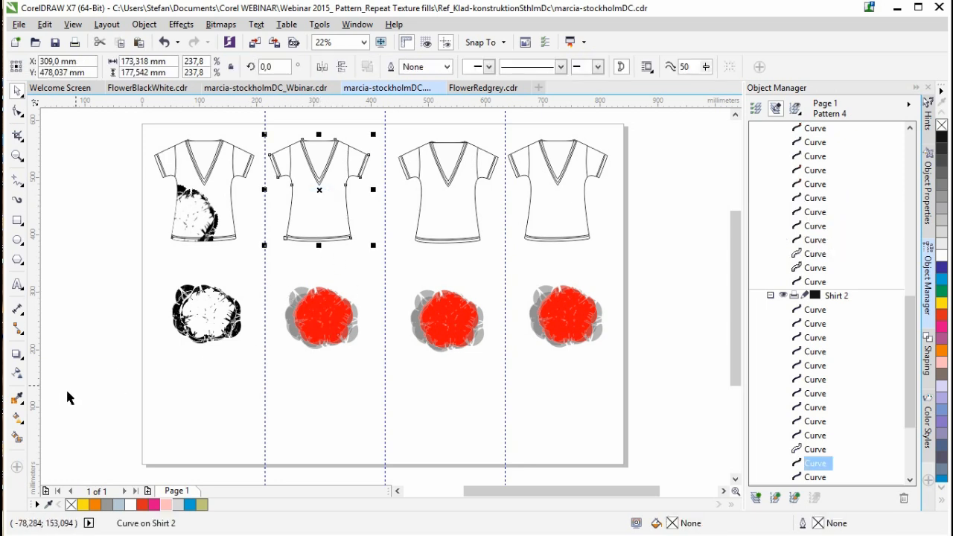
{"action": "left_click", "coordinate": [16, 418]}
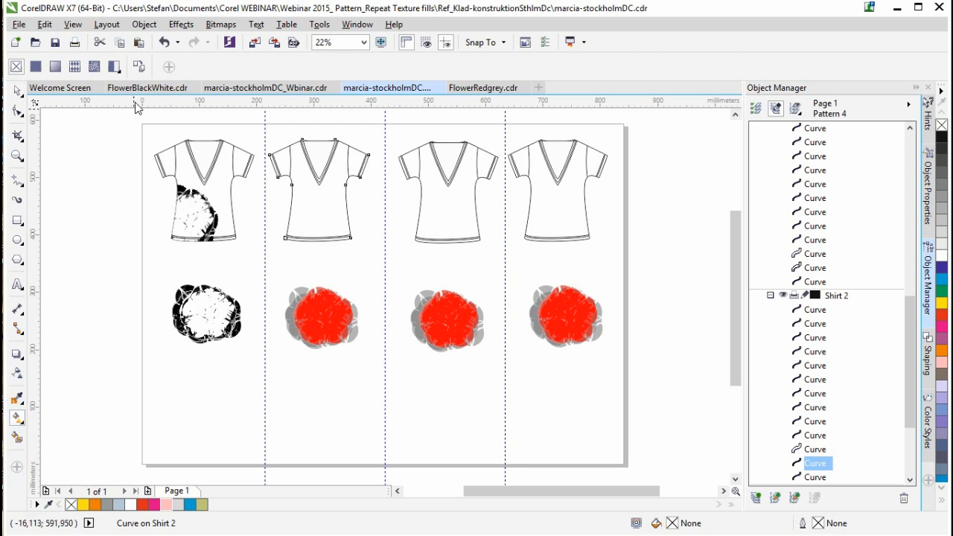
{"action": "left_click", "coordinate": [81, 68]}
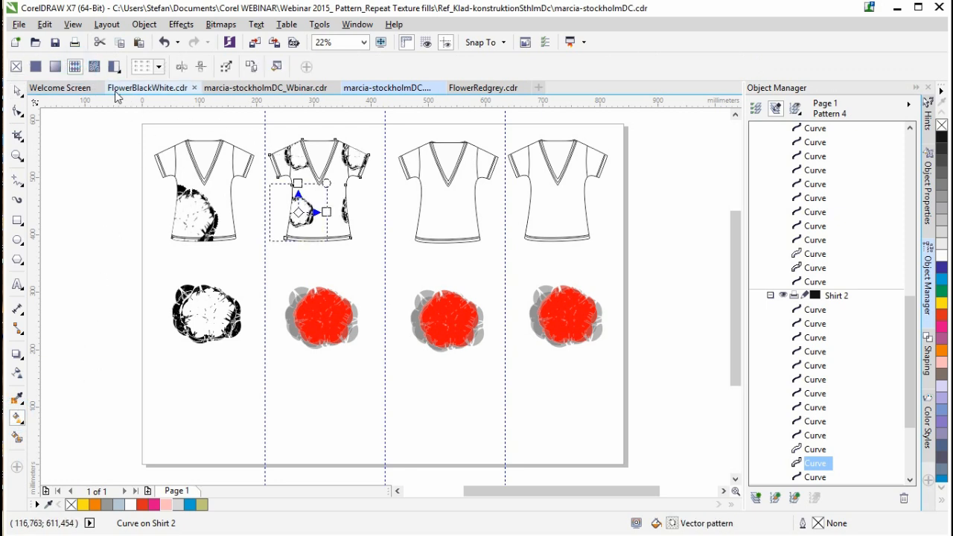
{"action": "left_click", "coordinate": [149, 67]}
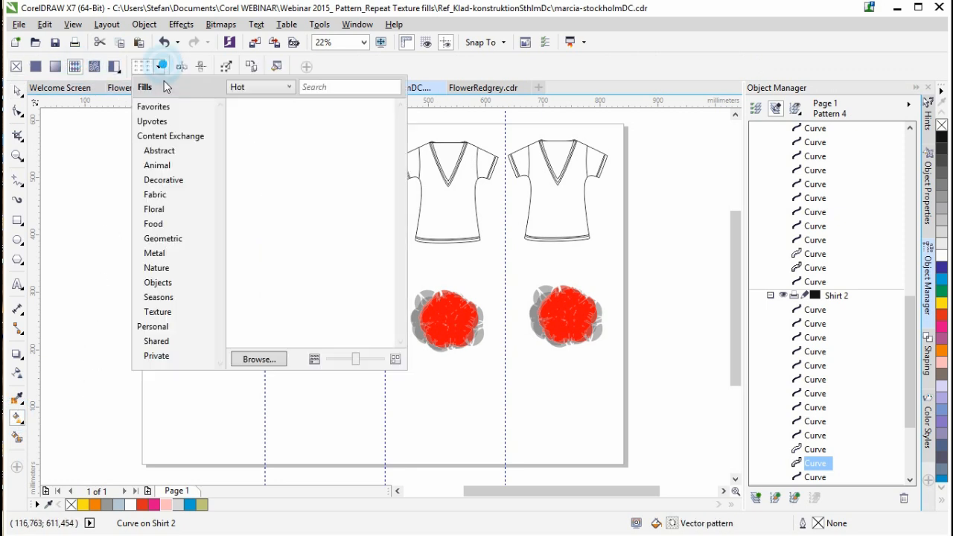
{"action": "left_click", "coordinate": [297, 170]}
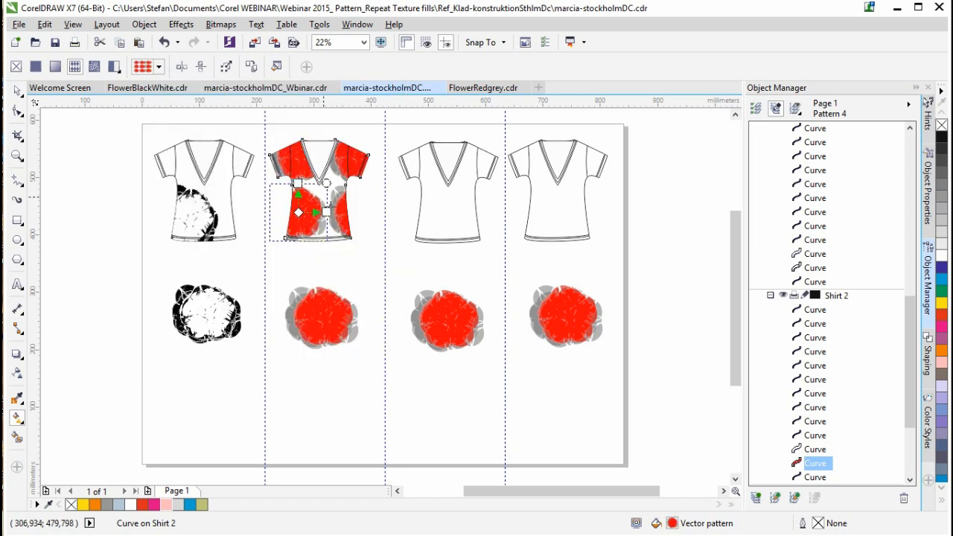
{"action": "mouse_move", "coordinate": [326, 183]}
{"action": "left_mouse_down"}
{"action": "mouse_move", "coordinate": [346, 202]}
{"action": "mouse_move", "coordinate": [338, 184]}
{"action": "left_mouse_up"}
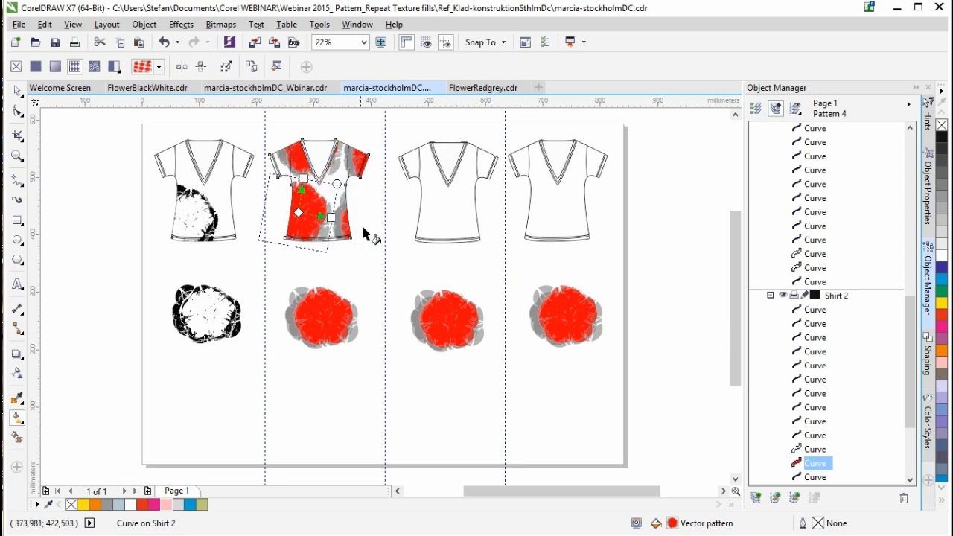
{"action": "left_click", "coordinate": [17, 91]}
Recolour the red centre curve of the flower below the third shirt orange
{"action": "left_click", "coordinate": [454, 319]}
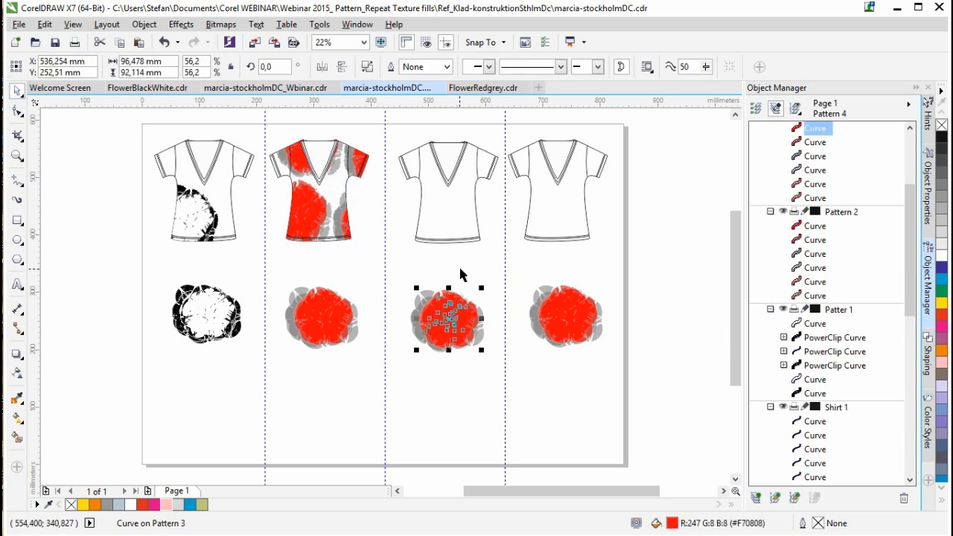
{"action": "left_click", "coordinate": [99, 505]}
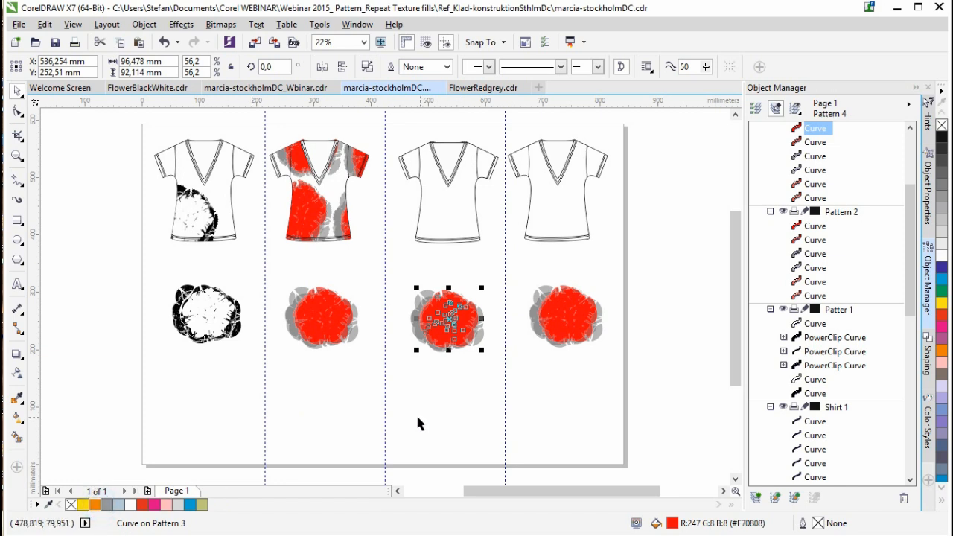
{"action": "left_click", "coordinate": [94, 502]}
{"action": "left_click", "coordinate": [470, 379]}
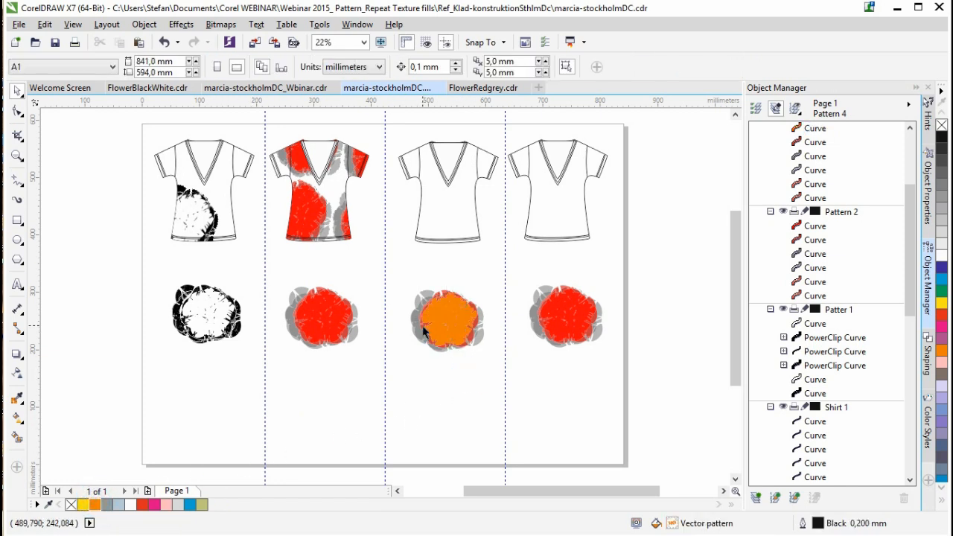
Recolour the grey outer petal curve on the left side of the third shirt's flower orange
{"action": "left_click", "coordinate": [418, 328]}
{"action": "left_click", "coordinate": [83, 505]}
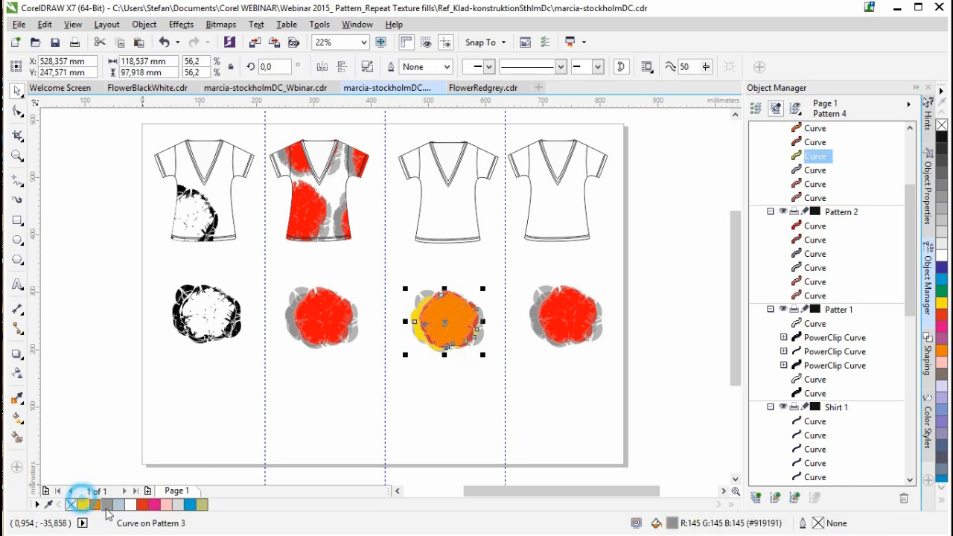
{"action": "left_click", "coordinate": [98, 506]}
{"action": "left_click", "coordinate": [476, 364]}
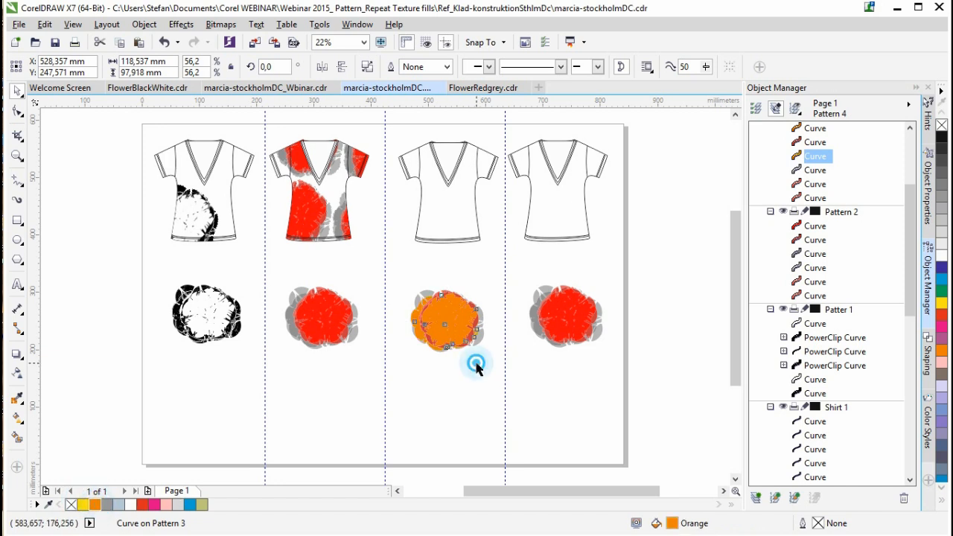
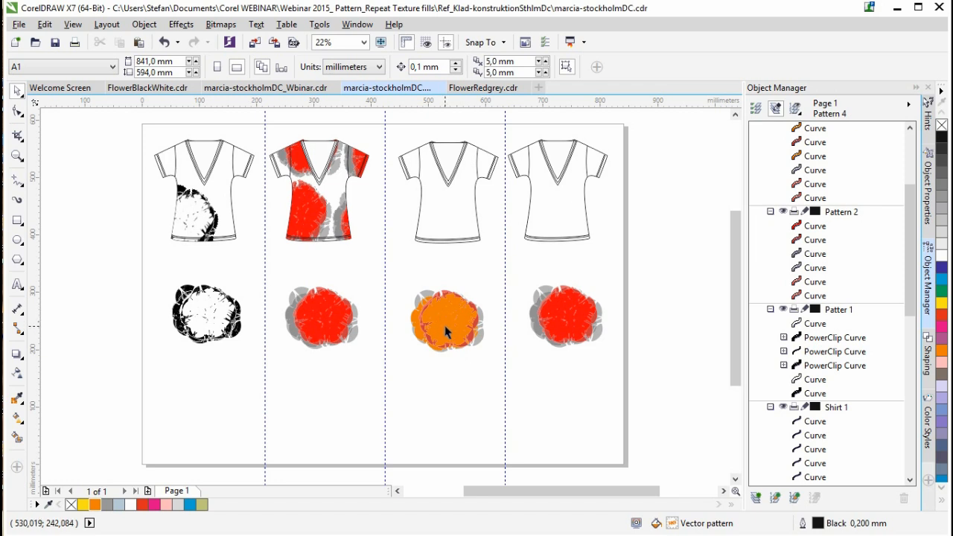
Recolour the whole red-and-grey flower below the fourth shirt light pink
{"action": "left_click_drag", "start_coordinate": [615, 349], "coordinate": [615, 380]}
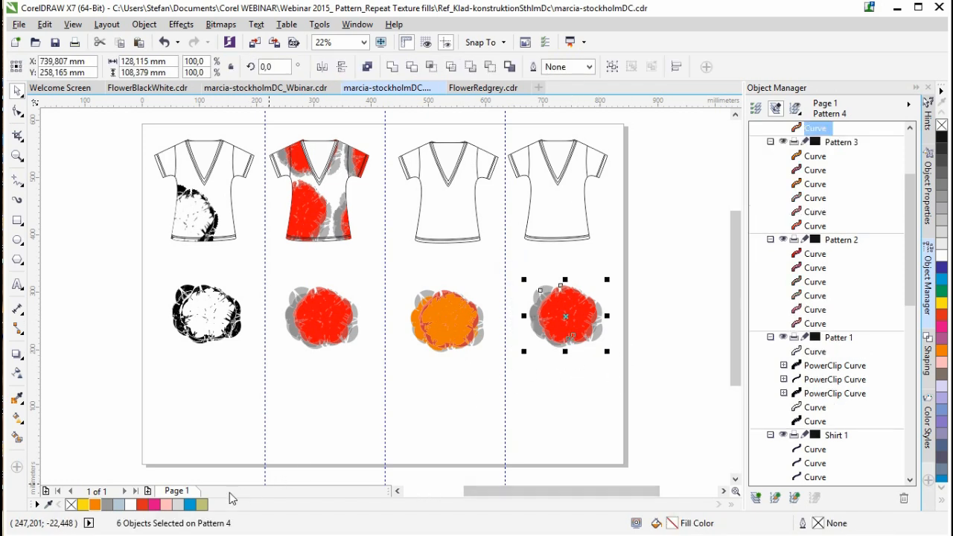
{"action": "left_click", "coordinate": [166, 504]}
{"action": "left_click", "coordinate": [601, 385]}
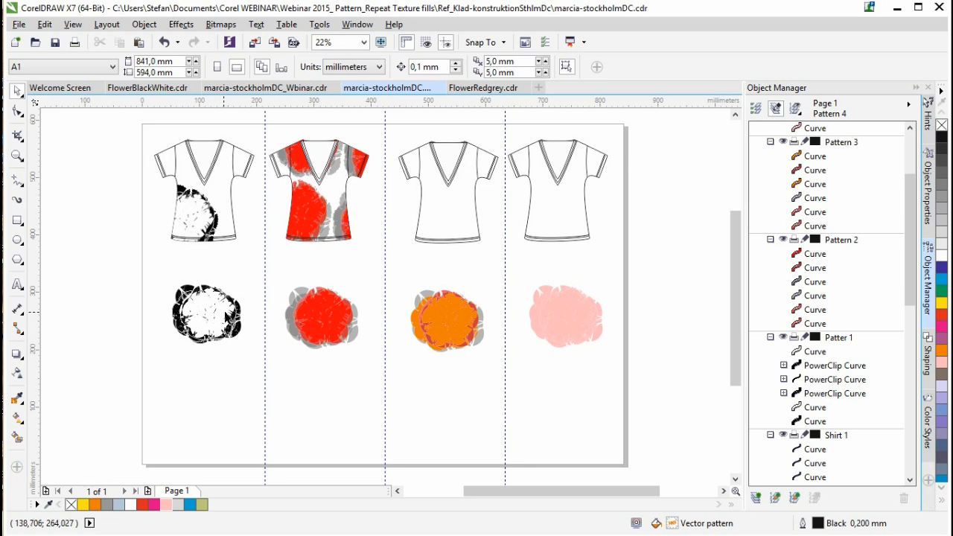
Add the artistic text "ROCK" beside the black-and-white flower and enlarge it to about 130 mm wide
{"action": "left_click", "coordinate": [16, 156]}
{"action": "left_click", "coordinate": [134, 266]}
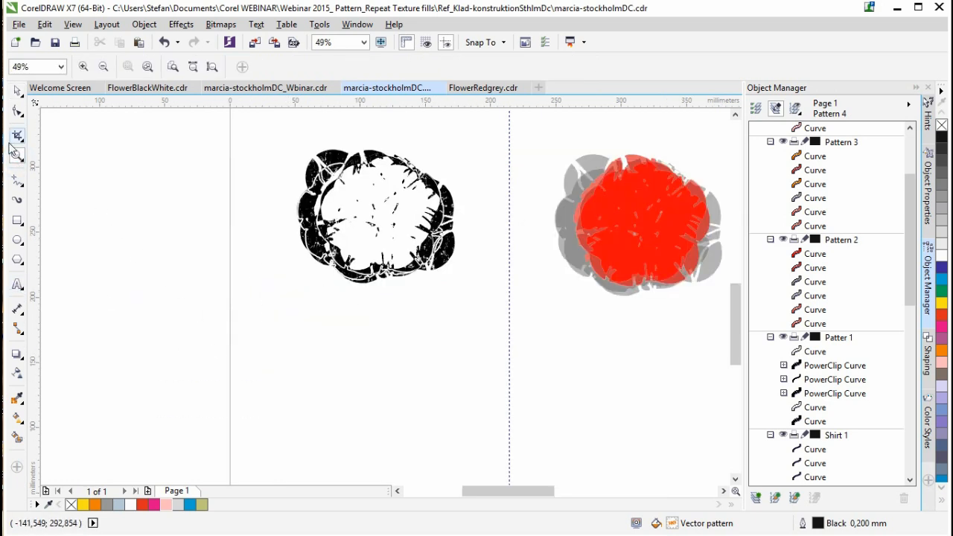
{"action": "left_click", "coordinate": [18, 284]}
{"action": "left_click", "coordinate": [105, 328]}
{"action": "type", "text": "ROCK"}
{"action": "key", "text": "Escape"}
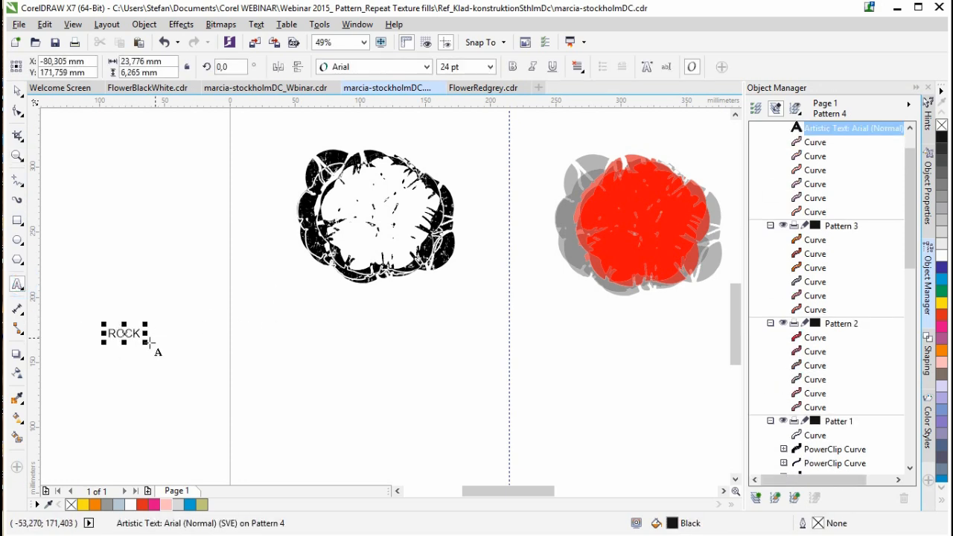
{"action": "left_click_drag", "start_coordinate": [147, 343], "coordinate": [285, 380]}
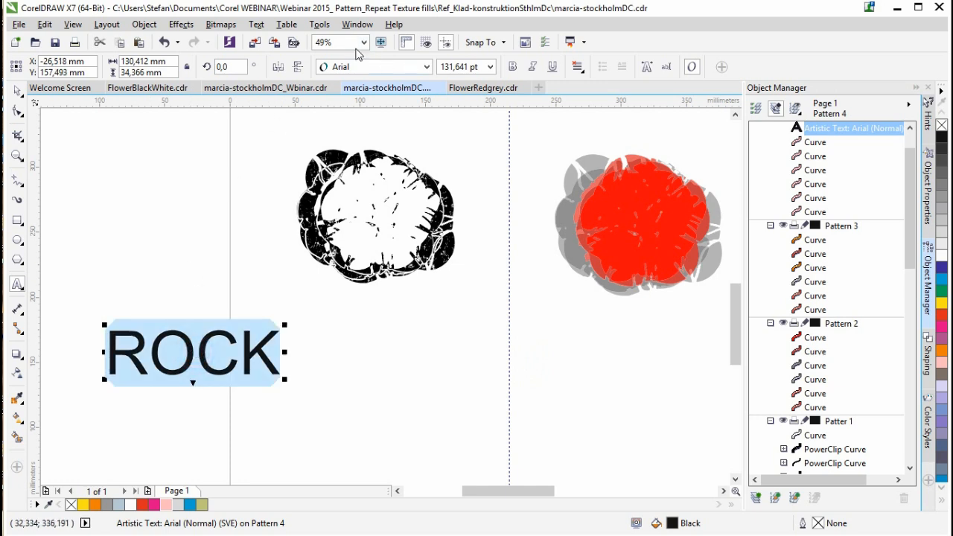
Set the ROCK text in the Blackletter686 BT font and colour it orange
{"action": "left_click", "coordinate": [426, 67]}
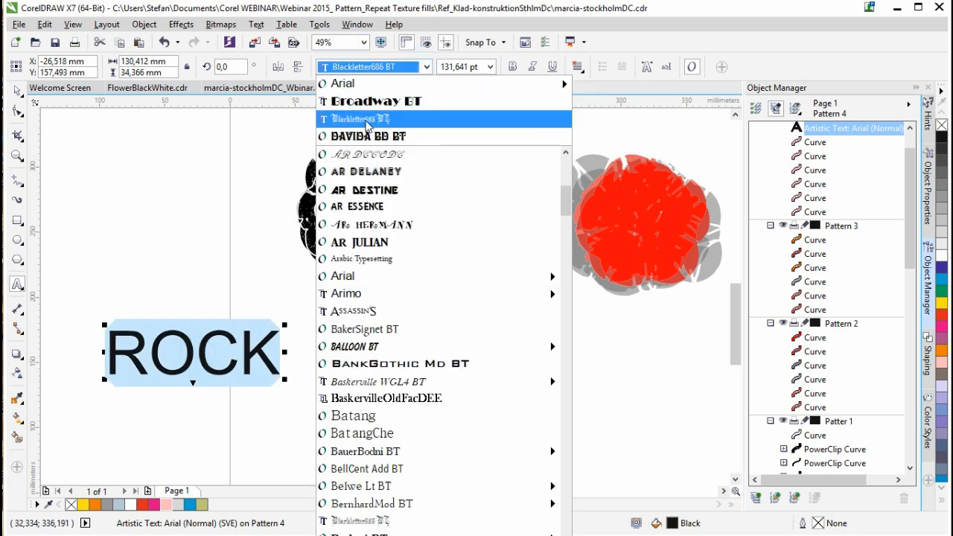
{"action": "left_click", "coordinate": [368, 123]}
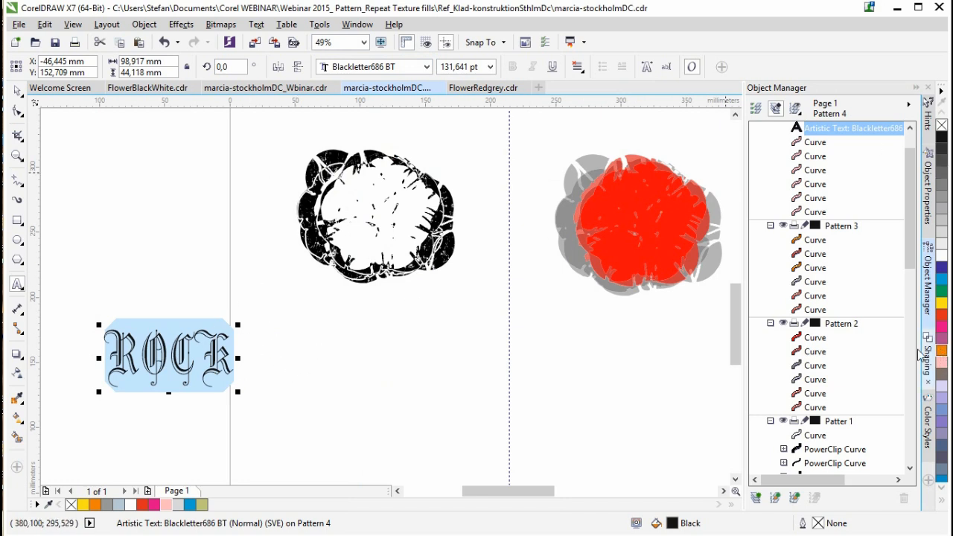
{"action": "left_click", "coordinate": [94, 506]}
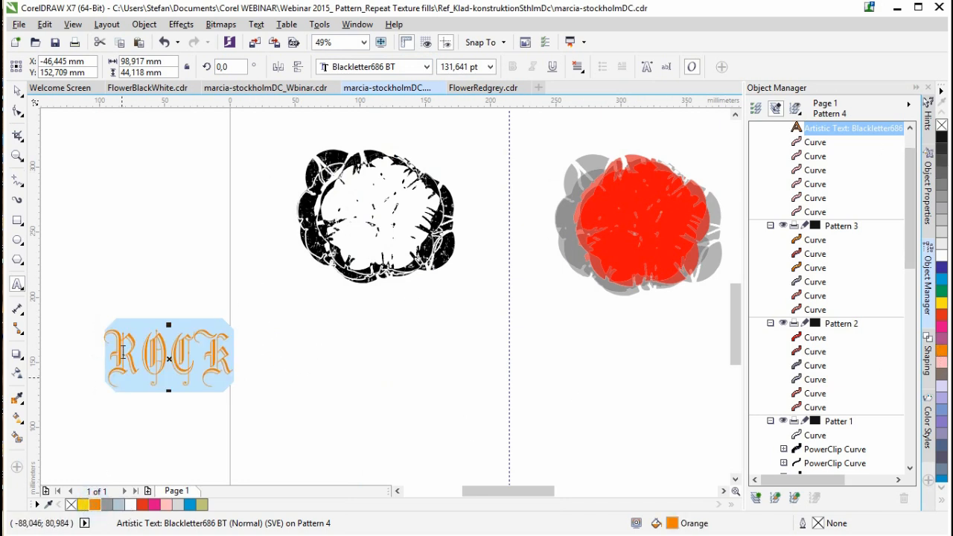
Place the ROCK text across the black-and-white flower, tilted about 9 degrees, and convert it to curves
{"action": "left_click", "coordinate": [16, 91]}
{"action": "left_click_drag", "start_coordinate": [165, 358], "coordinate": [451, 247]}
{"action": "left_click", "coordinate": [406, 237]}
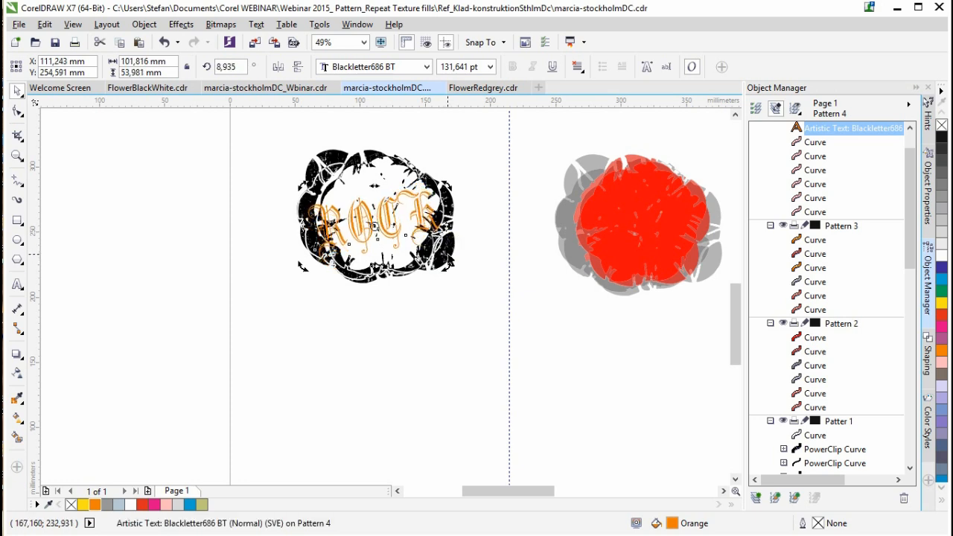
{"action": "key", "text": "ctrl+q"}
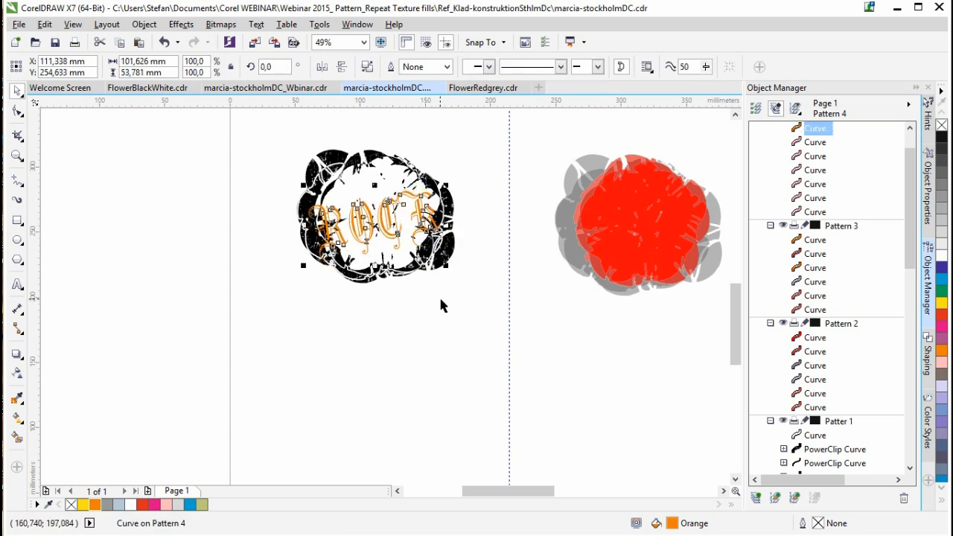
{"action": "left_click", "coordinate": [446, 319]}
Move the ROCK lettering curve from the Pattern 4 layer to the Patter 1 layer
{"action": "left_click_drag", "start_coordinate": [911, 213], "coordinate": [912, 192]}
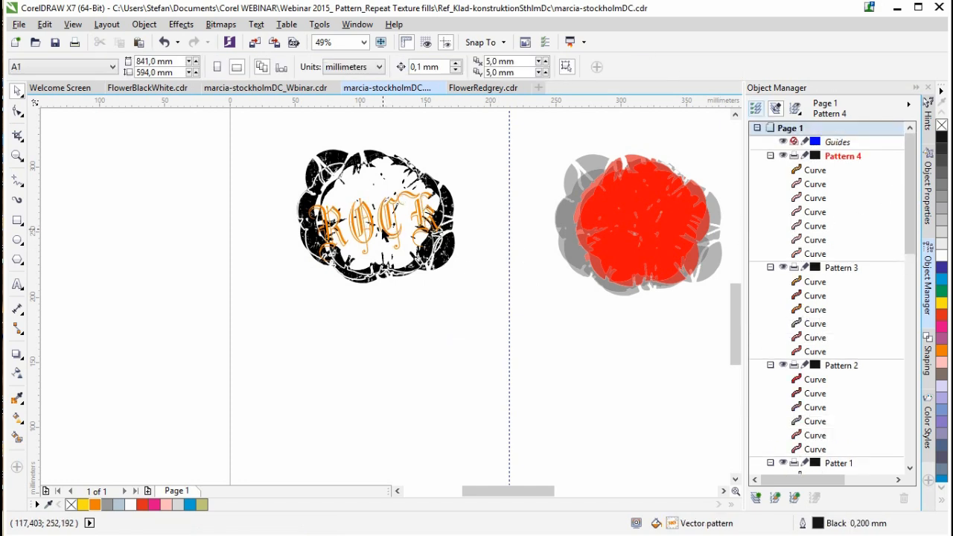
{"action": "left_click", "coordinate": [383, 233]}
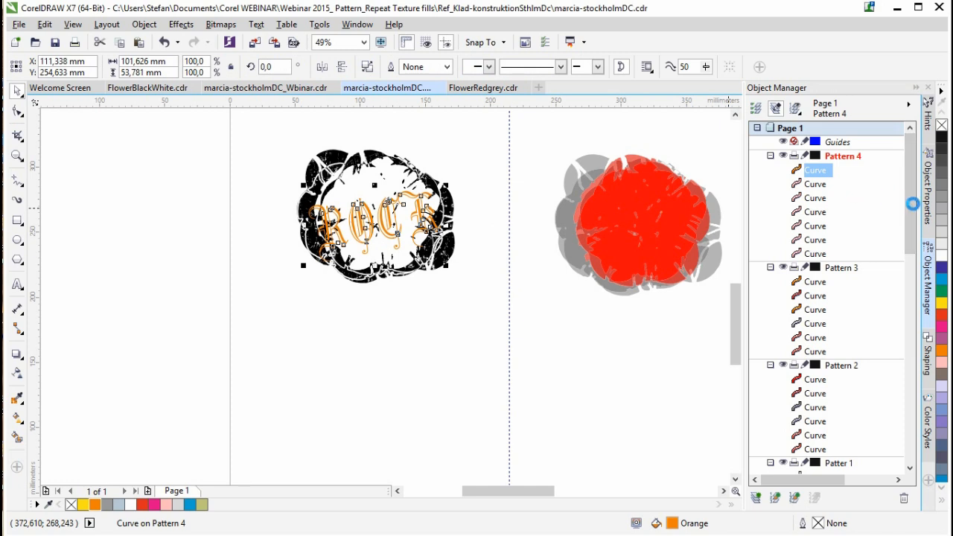
{"action": "key", "text": "Delete"}
{"action": "scroll", "coordinate": [857, 270], "scroll_direction": "down", "scroll_amount": 4}
{"action": "left_click", "coordinate": [840, 281]}
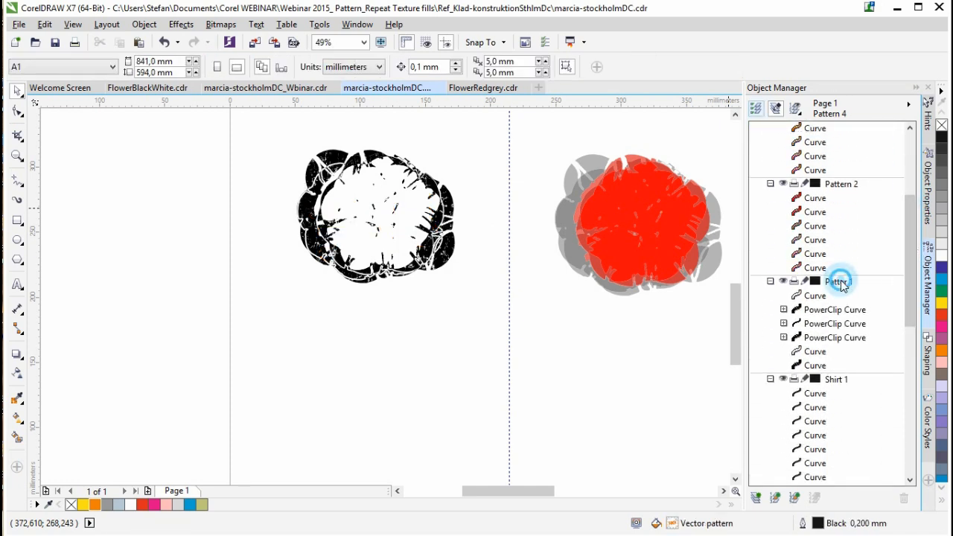
{"action": "key", "text": "ctrl+v"}
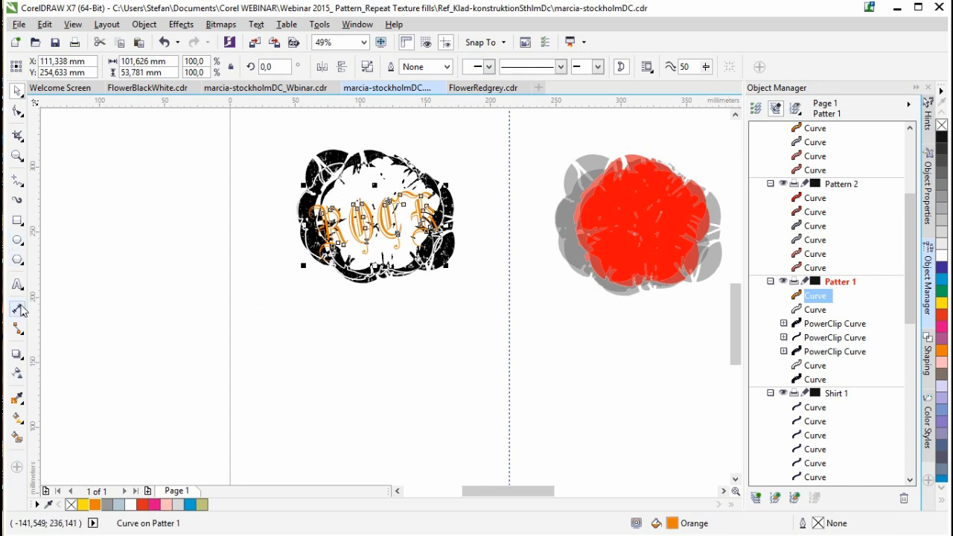
Fill the first shirt with a new vector pattern captured tightly around the ROCK flower
{"action": "left_click", "coordinate": [17, 155]}
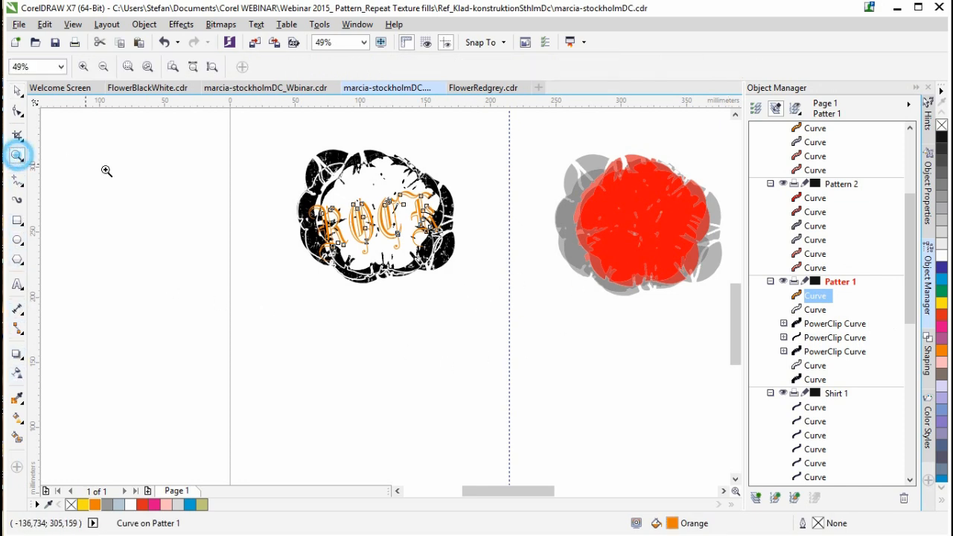
{"action": "key", "text": "shift+F4"}
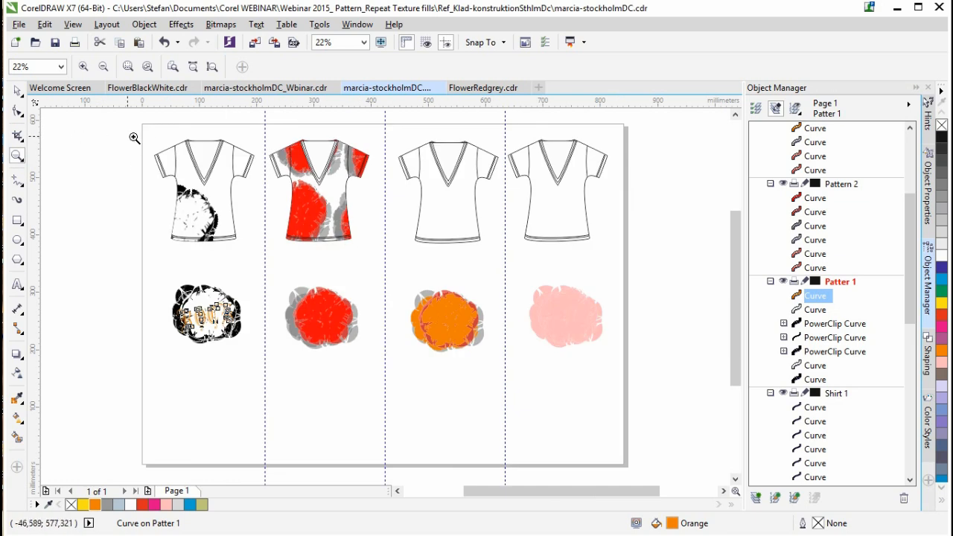
{"action": "left_click_drag", "start_coordinate": [141, 121], "coordinate": [637, 475]}
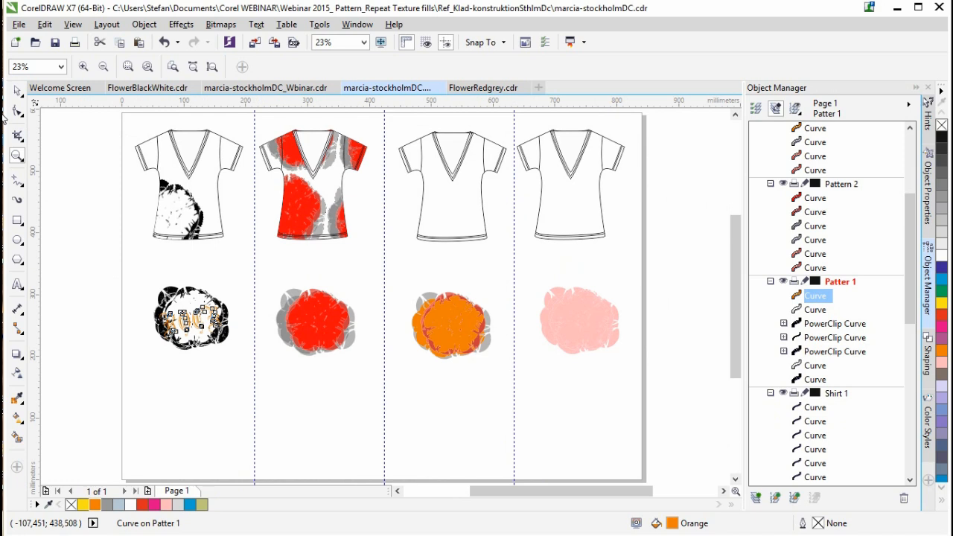
{"action": "key", "text": "space"}
{"action": "left_click", "coordinate": [135, 347]}
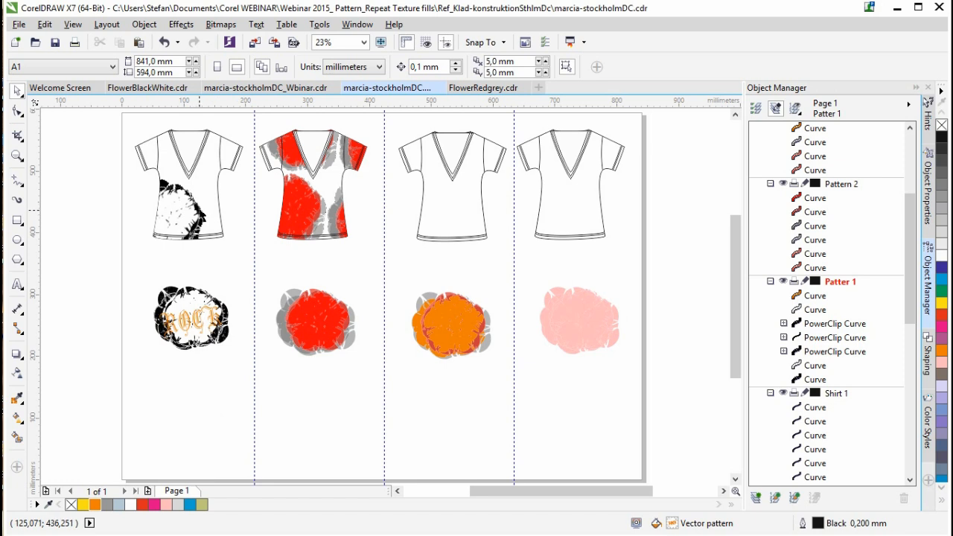
{"action": "left_click", "coordinate": [928, 190]}
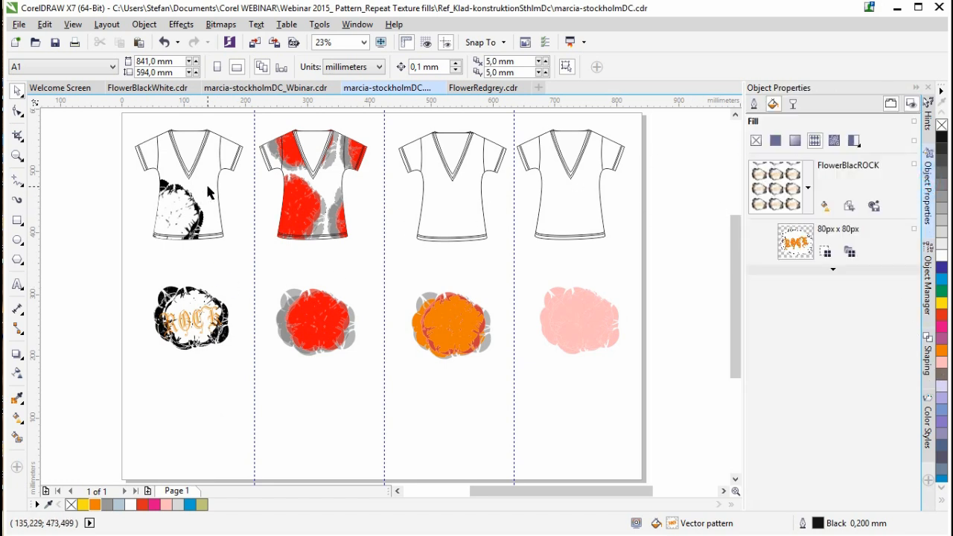
{"action": "left_click", "coordinate": [169, 152]}
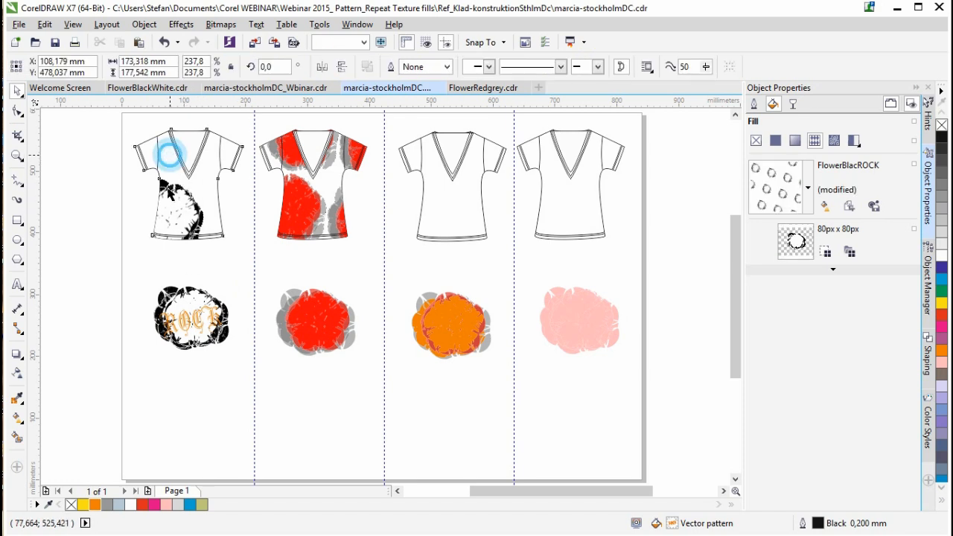
{"action": "left_click", "coordinate": [855, 208]}
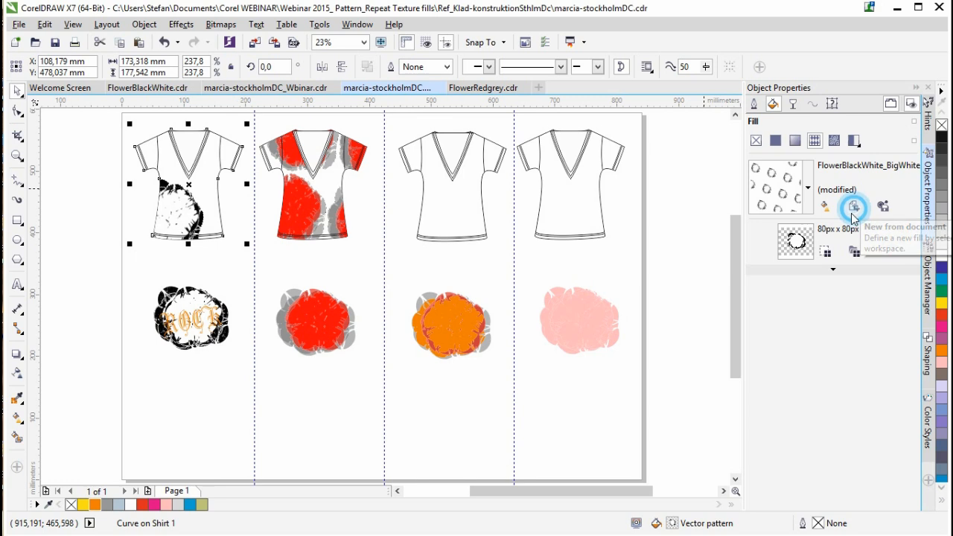
{"action": "left_click_drag", "start_coordinate": [149, 275], "coordinate": [235, 358]}
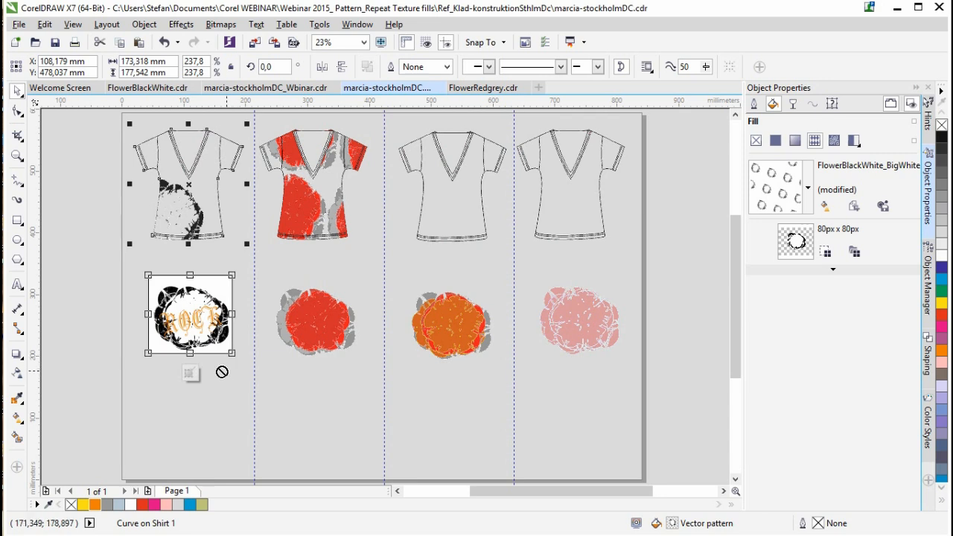
{"action": "left_click", "coordinate": [190, 374]}
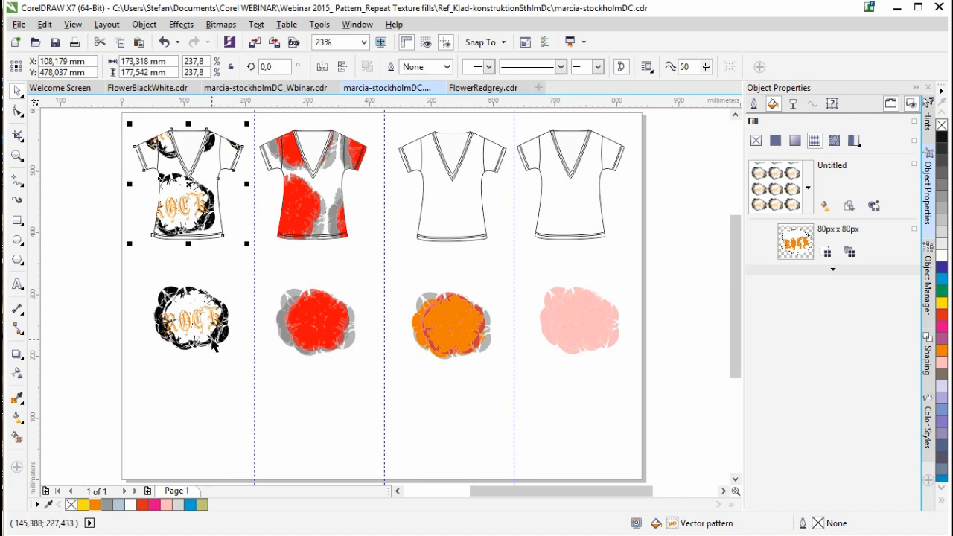
Rotate the first shirt's pattern tile and shift it so the ROCK flower sits on the lower body
{"action": "left_click", "coordinate": [19, 419]}
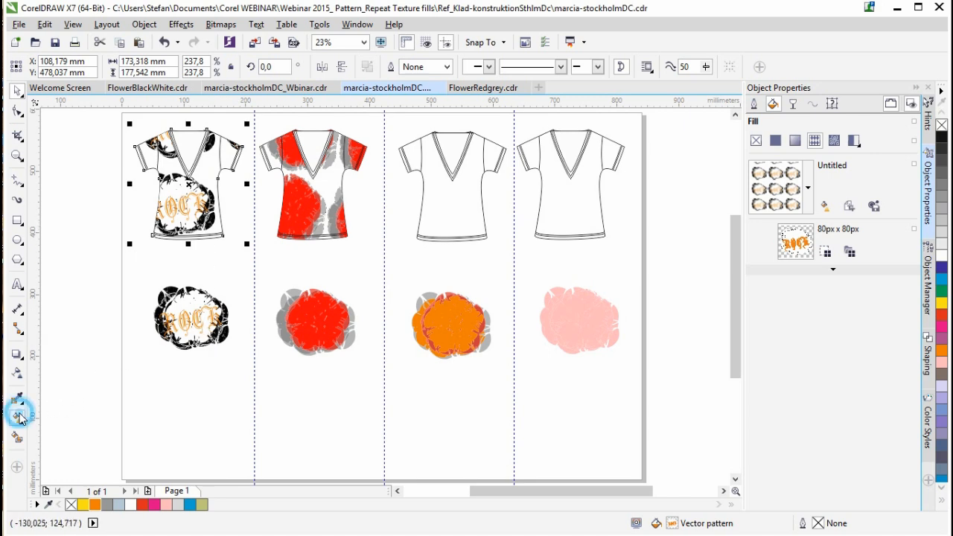
{"action": "left_click", "coordinate": [65, 418]}
{"action": "mouse_move", "coordinate": [218, 160]}
{"action": "left_mouse_down"}
{"action": "mouse_move", "coordinate": [234, 209]}
{"action": "mouse_move", "coordinate": [255, 157]}
{"action": "mouse_move", "coordinate": [231, 171]}
{"action": "left_mouse_up"}
{"action": "left_click_drag", "start_coordinate": [188, 195], "coordinate": [203, 198]}
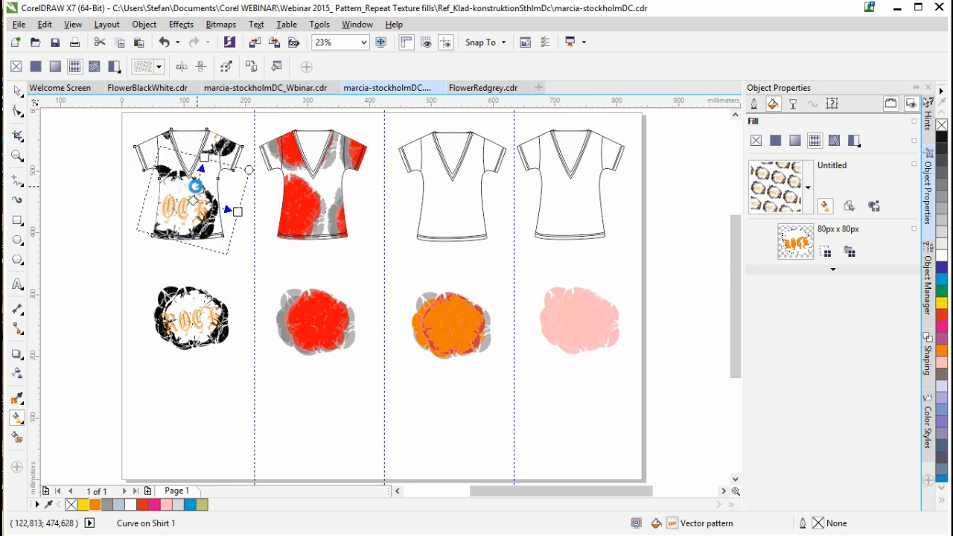
{"action": "mouse_move", "coordinate": [249, 170]}
{"action": "left_mouse_down"}
{"action": "mouse_move", "coordinate": [240, 167]}
{"action": "mouse_move", "coordinate": [242, 174]}
{"action": "left_mouse_up"}
{"action": "left_click_drag", "start_coordinate": [194, 200], "coordinate": [188, 202]}
{"action": "left_click", "coordinate": [16, 90]}
{"action": "left_click", "coordinate": [59, 160]}
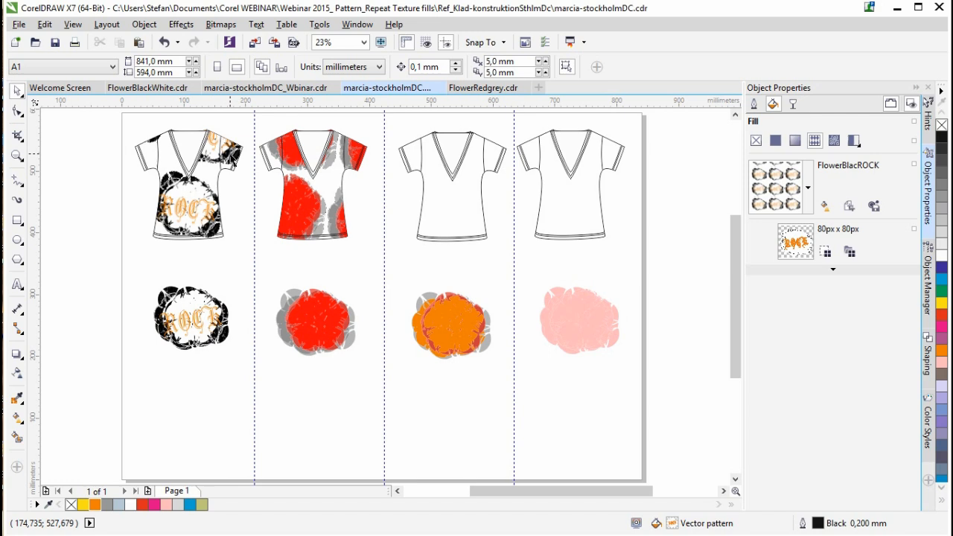
Replace the first shirt's fill with a vector pattern captured from a much wider area around the ROCK flower
{"action": "left_click", "coordinate": [171, 162]}
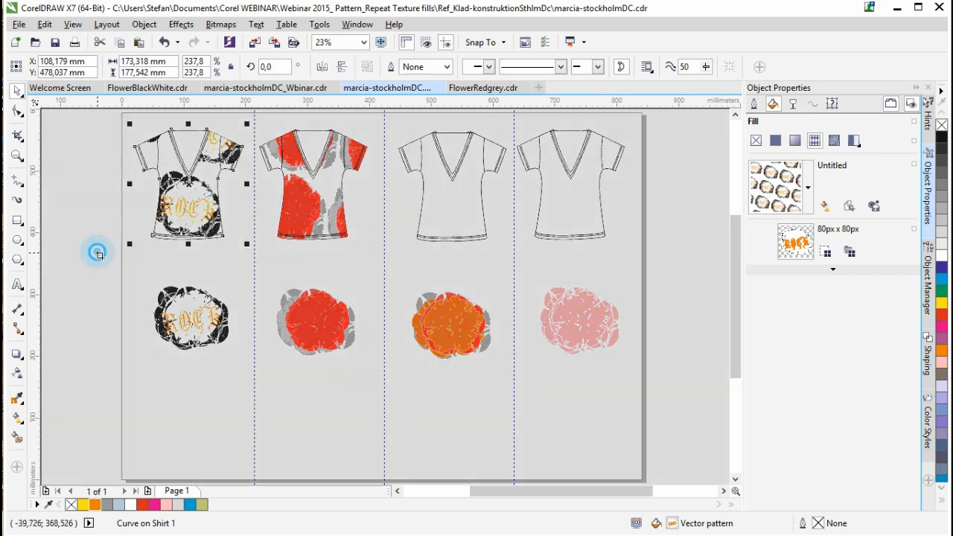
{"action": "left_click_drag", "start_coordinate": [97, 252], "coordinate": [271, 391]}
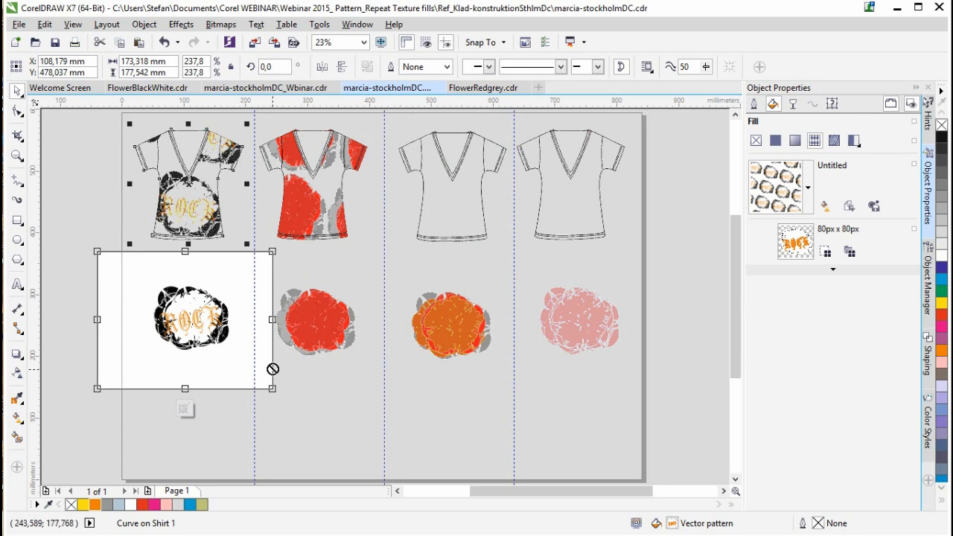
{"action": "left_click", "coordinate": [185, 410]}
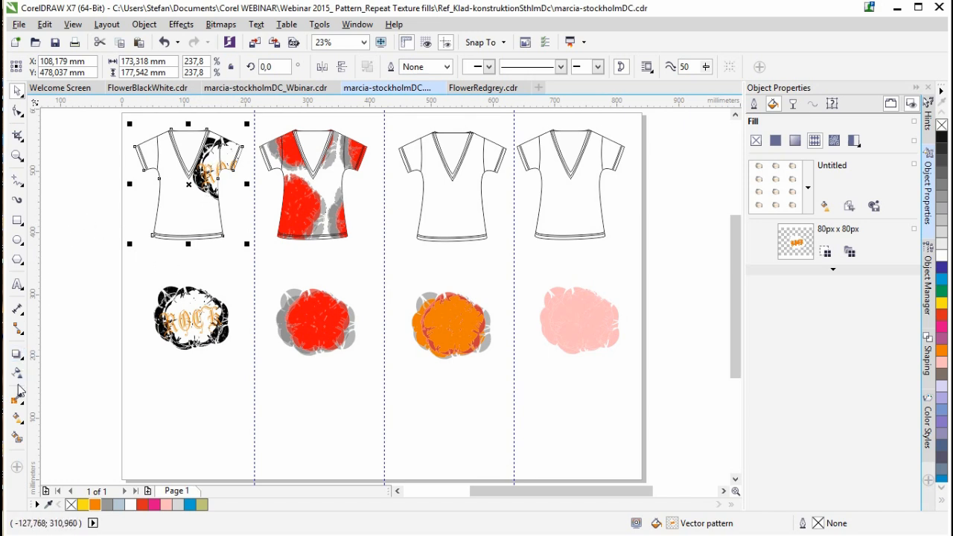
Reposition the first shirt's pattern tile so a single ROCK flower is centred on the lower body
{"action": "left_click", "coordinate": [18, 421]}
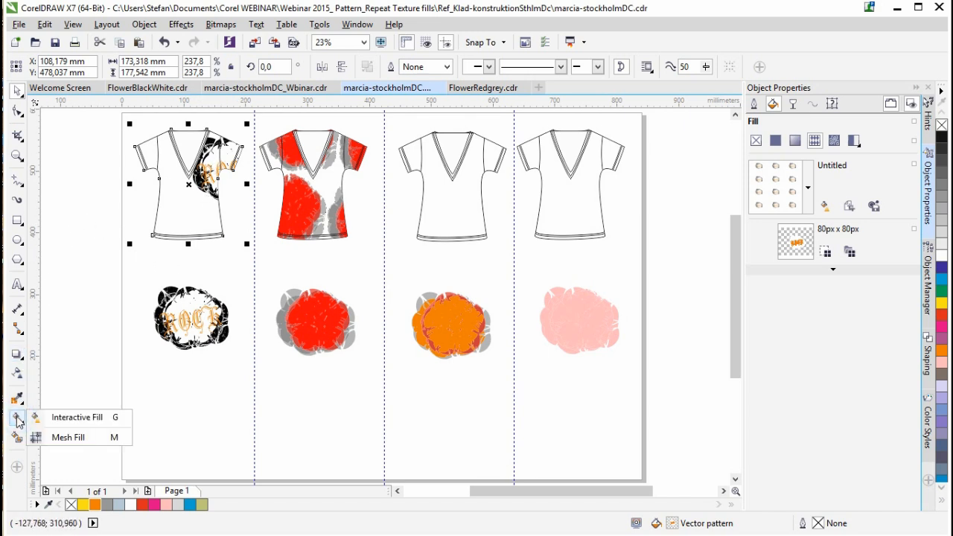
{"action": "left_click", "coordinate": [68, 421]}
{"action": "left_click_drag", "start_coordinate": [223, 151], "coordinate": [192, 189]}
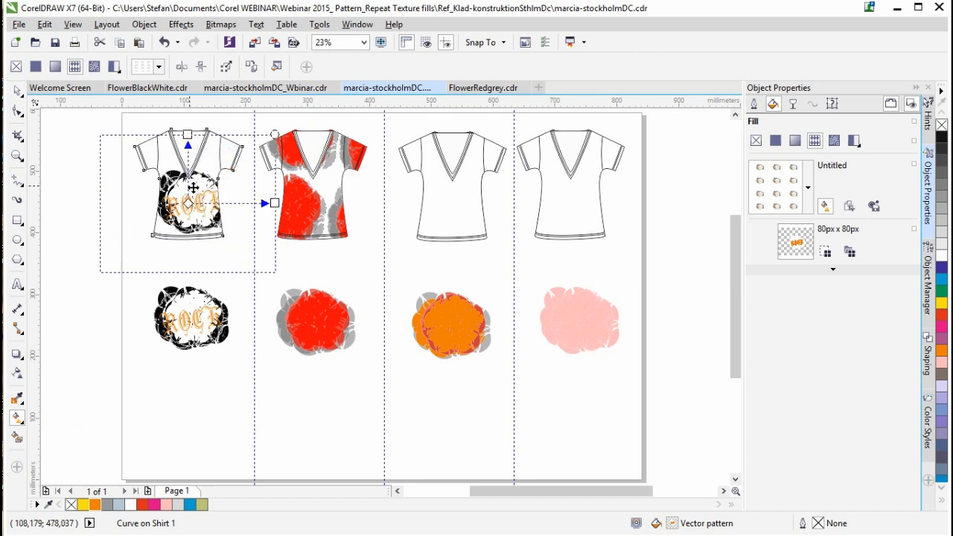
{"action": "left_click_drag", "start_coordinate": [190, 194], "coordinate": [185, 200]}
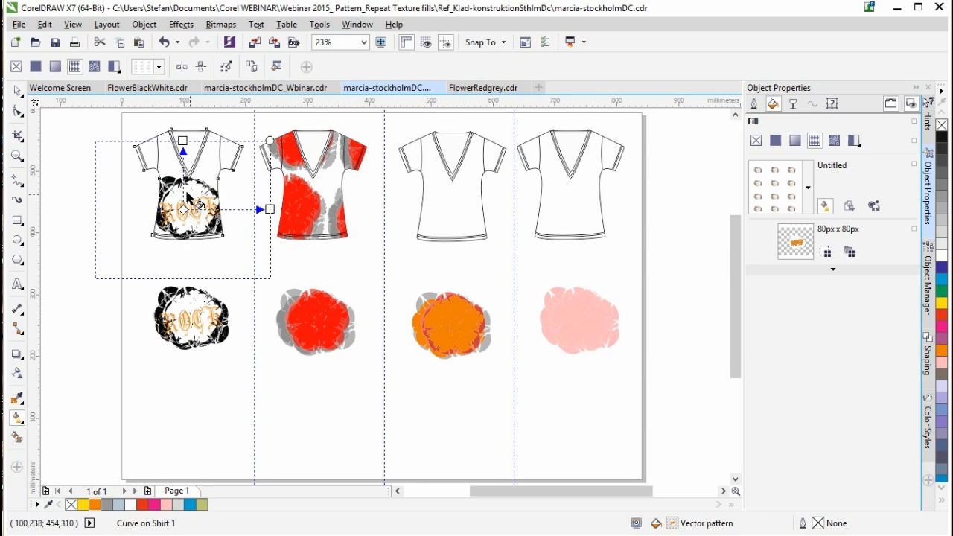
{"action": "left_click", "coordinate": [16, 90]}
{"action": "left_click", "coordinate": [73, 253]}
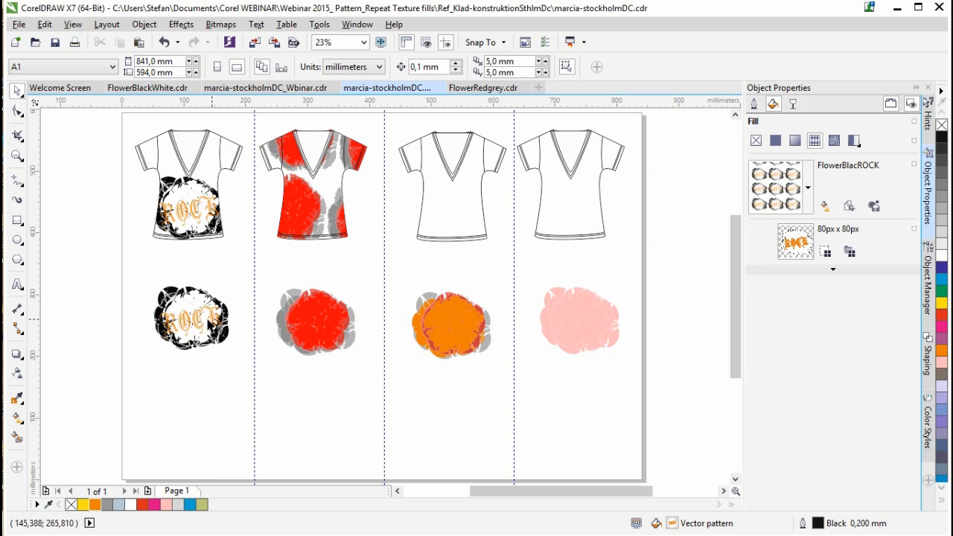
Create a vector pattern from an area tightly around the ROCK flower artwork and save it as FlowerBlack_ROCK
{"action": "left_click_drag", "start_coordinate": [116, 255], "coordinate": [250, 381]}
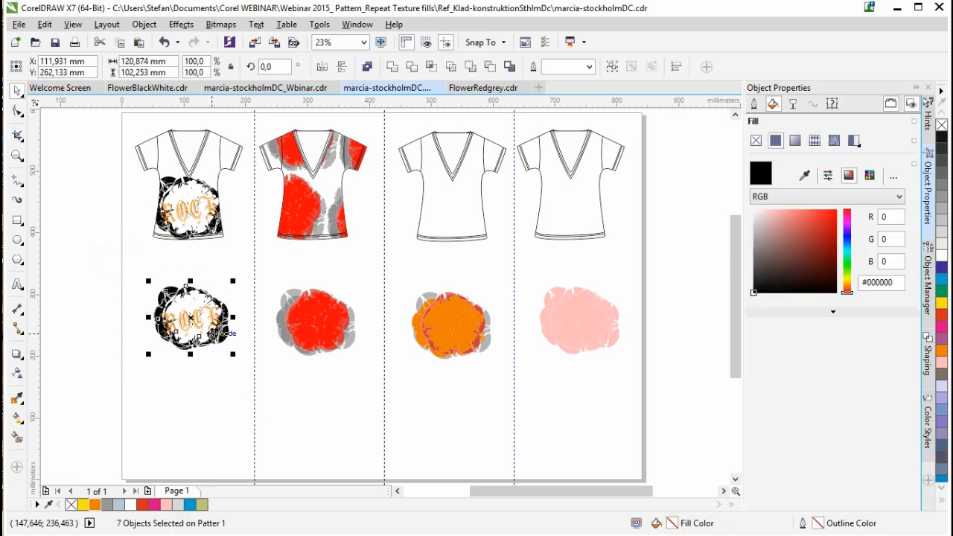
{"action": "left_click", "coordinate": [319, 24]}
{"action": "mouse_move", "coordinate": [365, 111]}
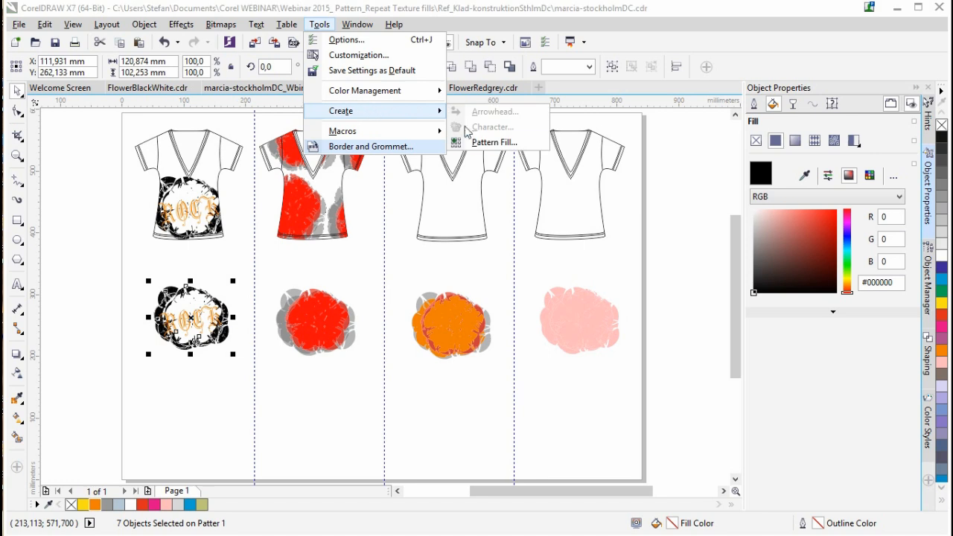
{"action": "left_click", "coordinate": [511, 142]}
{"action": "left_click", "coordinate": [392, 228]}
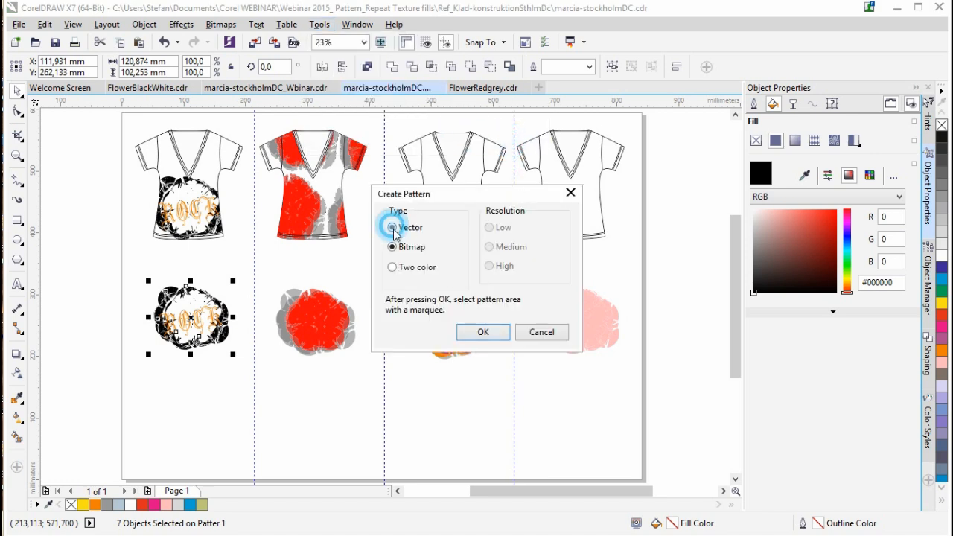
{"action": "left_click", "coordinate": [481, 333]}
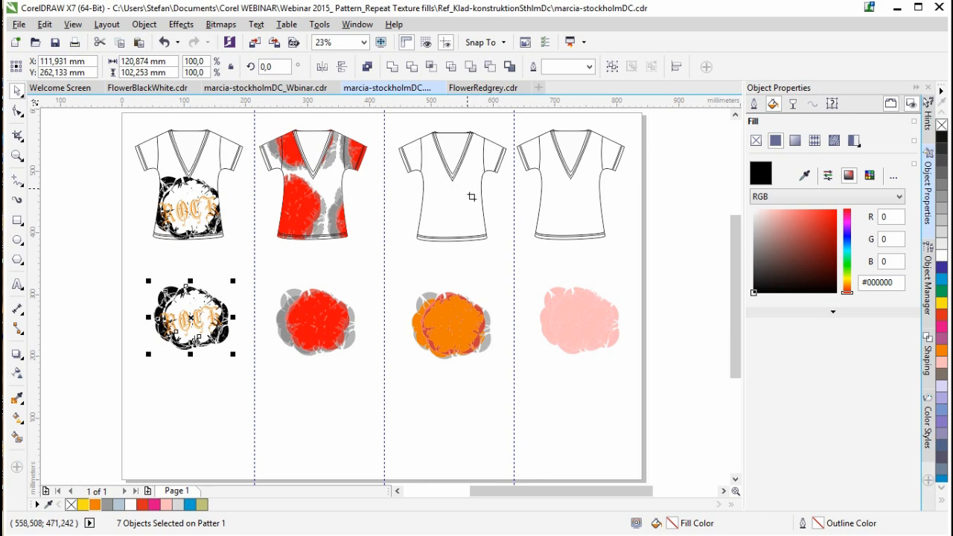
{"action": "left_click_drag", "start_coordinate": [145, 279], "coordinate": [237, 357]}
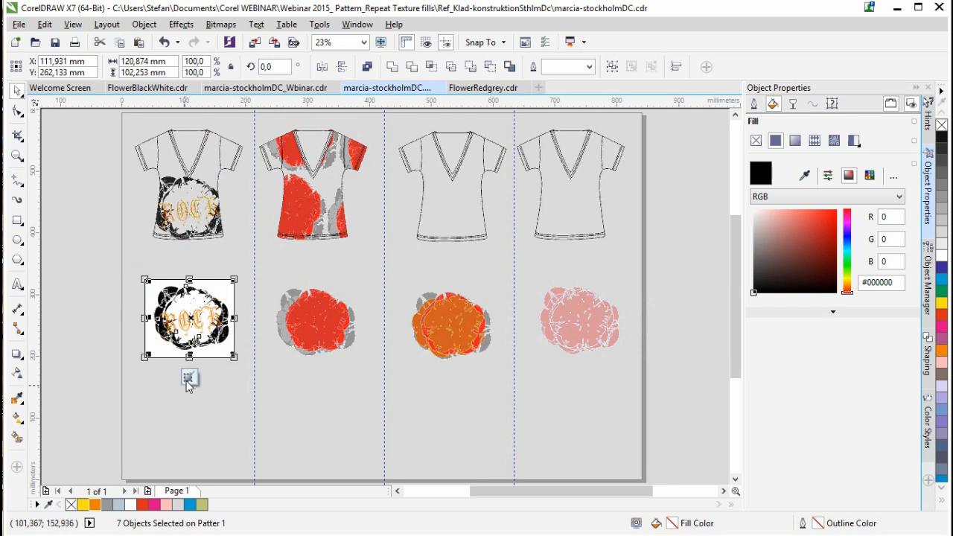
{"action": "left_click", "coordinate": [188, 380]}
{"action": "left_click", "coordinate": [626, 131]}
{"action": "type", "text": "FlowerBlack_ROCK"}
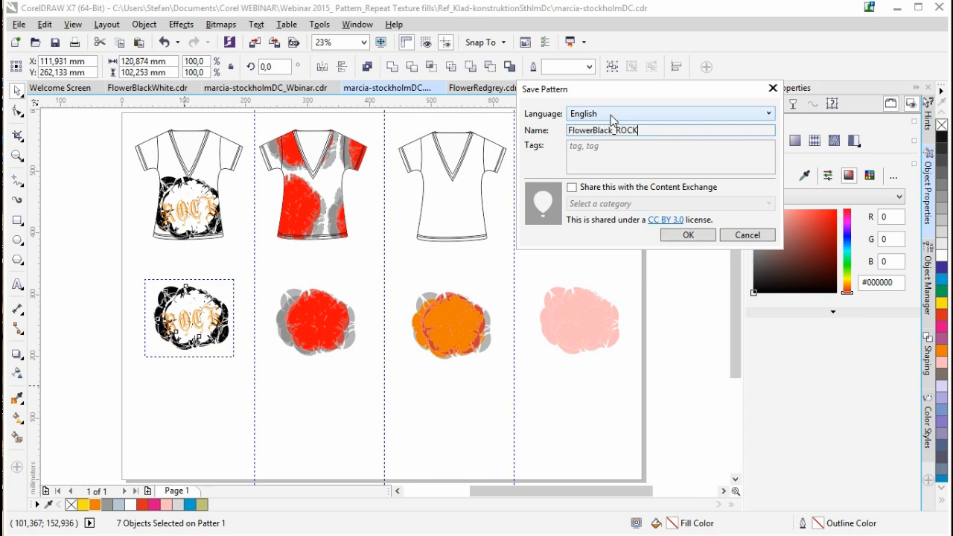
{"action": "left_click", "coordinate": [689, 236]}
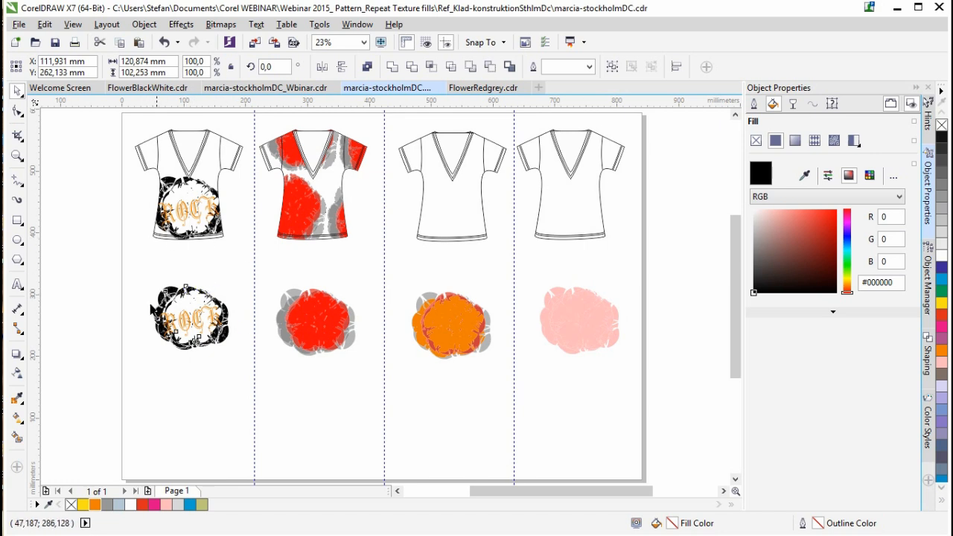
{"action": "left_click", "coordinate": [815, 140]}
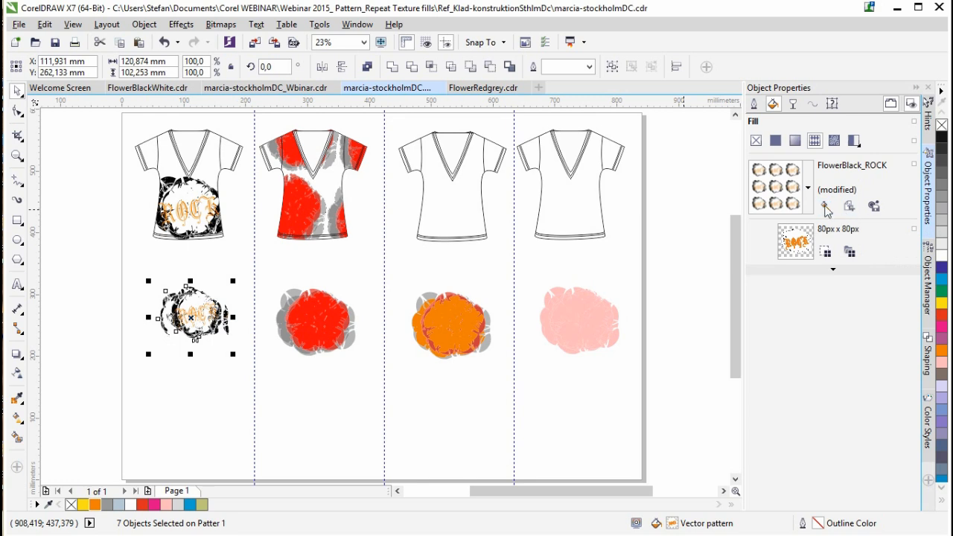
{"action": "left_click", "coordinate": [166, 42]}
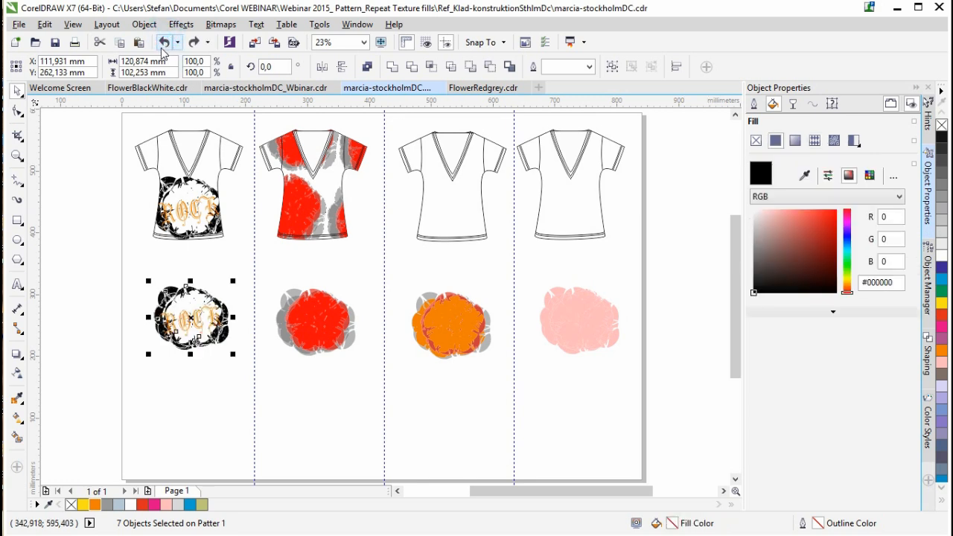
{"action": "left_click", "coordinate": [94, 226]}
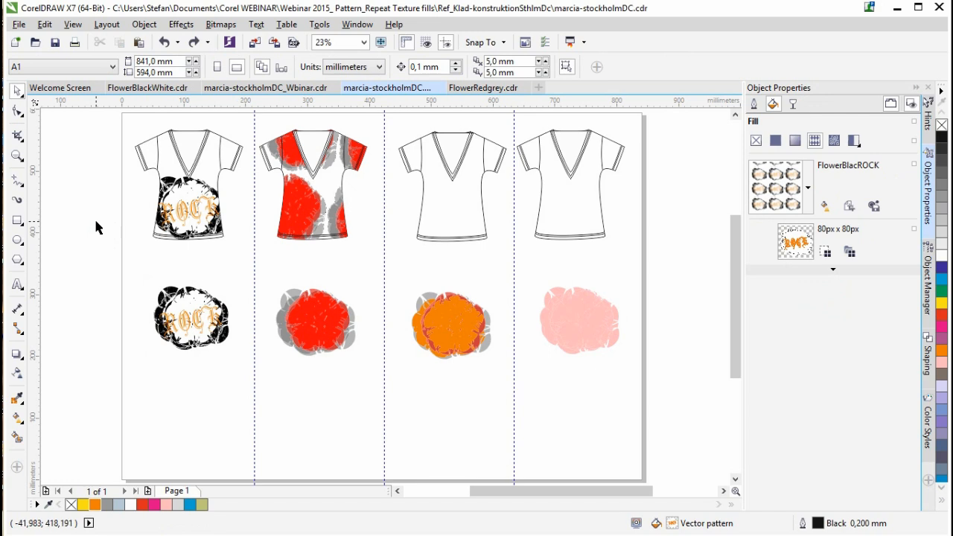
Fill the third shirt with a vector pattern captured from an area around the orange flower below it
{"action": "left_click", "coordinate": [438, 315]}
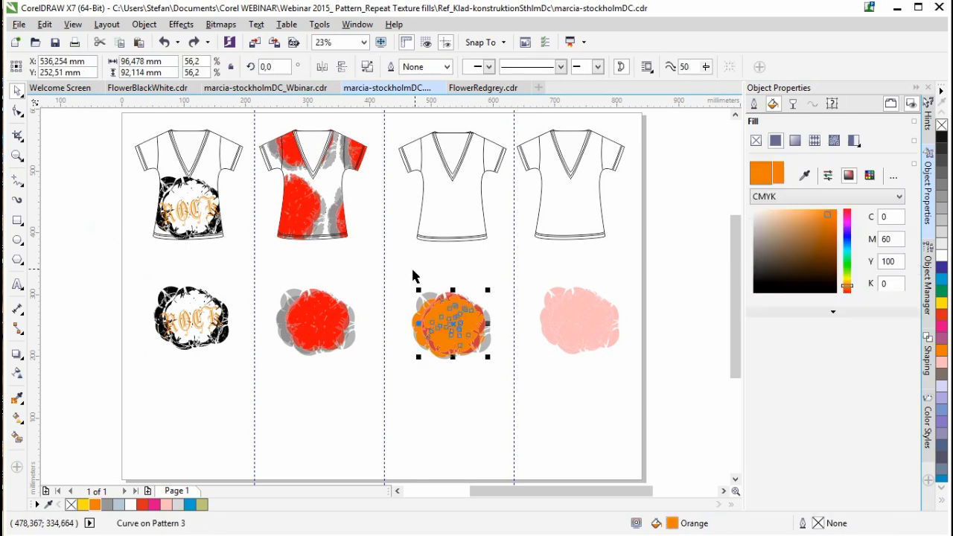
{"action": "left_click", "coordinate": [444, 223]}
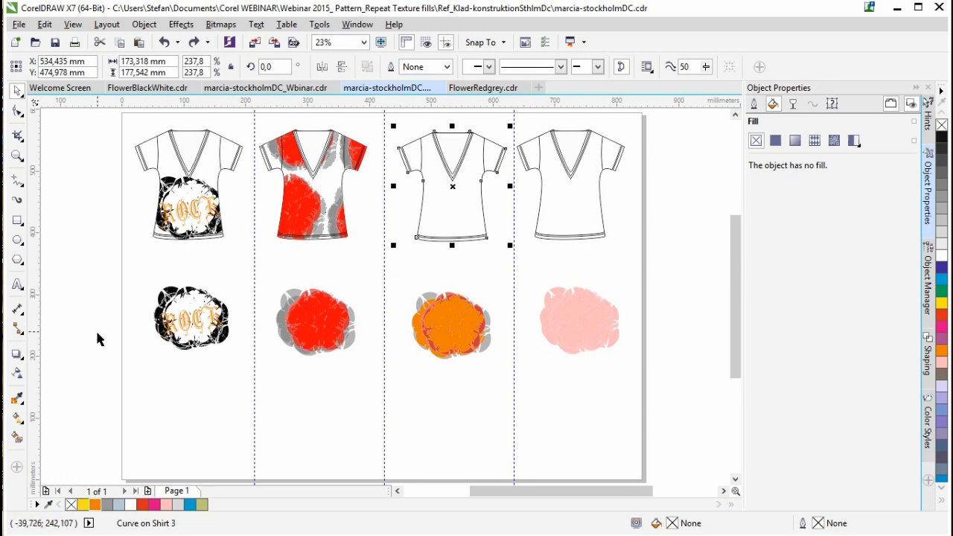
{"action": "left_click", "coordinate": [816, 141]}
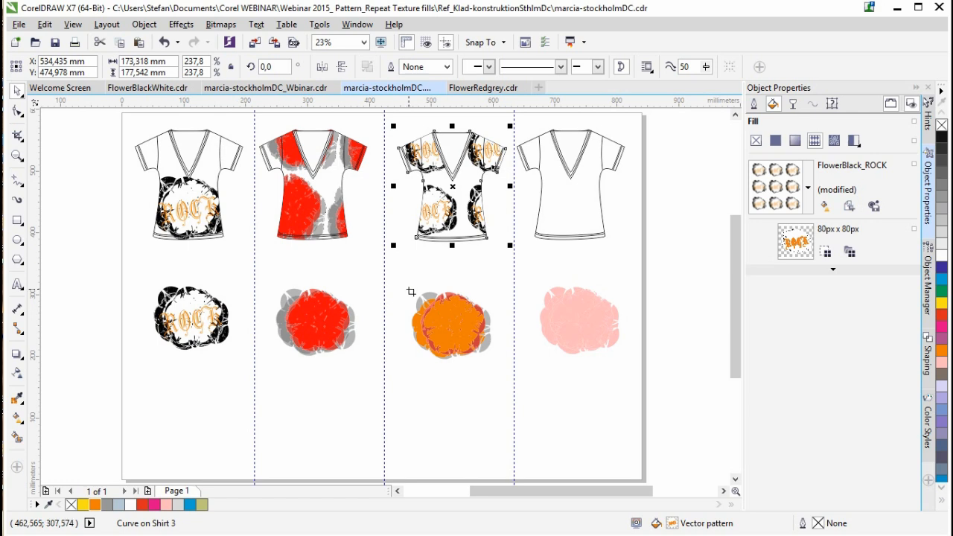
{"action": "left_click_drag", "start_coordinate": [394, 276], "coordinate": [510, 375]}
{"action": "left_click", "coordinate": [452, 395]}
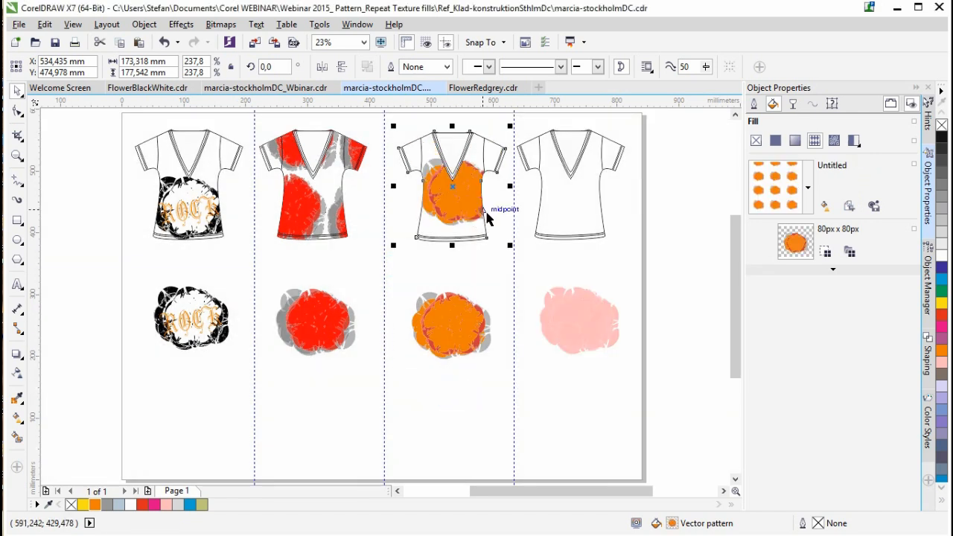
Fill the fourth shirt with a vector pattern captured from a wide area around the pink flower below it
{"action": "left_click", "coordinate": [586, 199]}
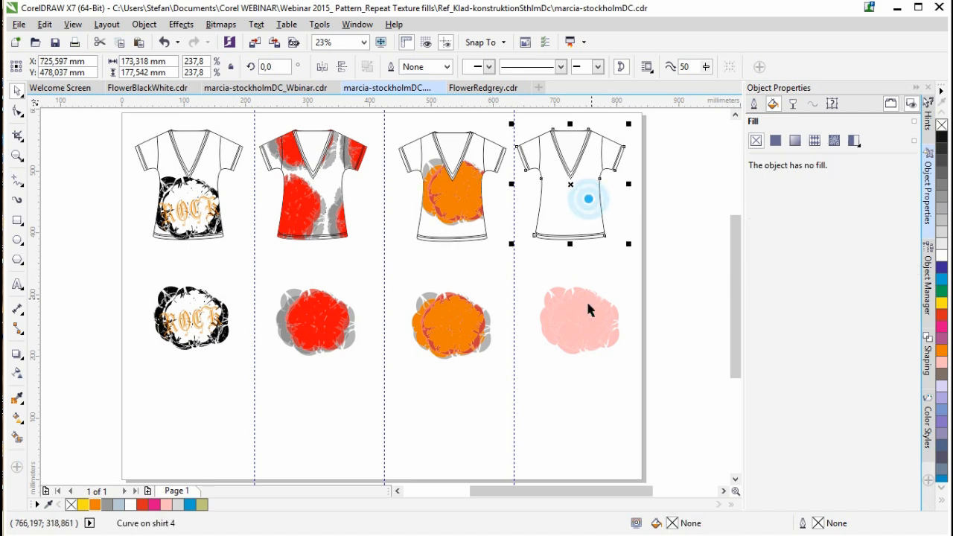
{"action": "left_click", "coordinate": [816, 141]}
{"action": "left_click", "coordinate": [850, 204]}
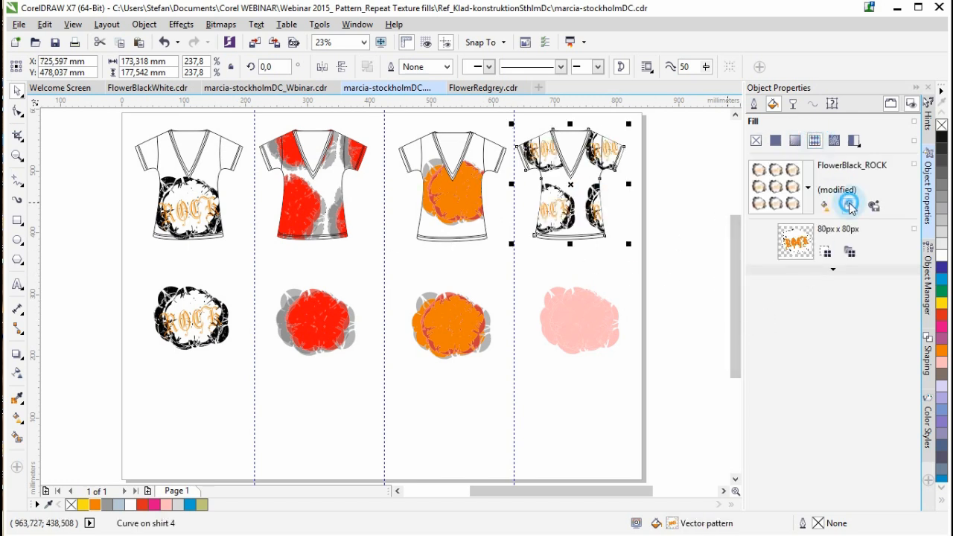
{"action": "left_click_drag", "start_coordinate": [529, 261], "coordinate": [672, 377]}
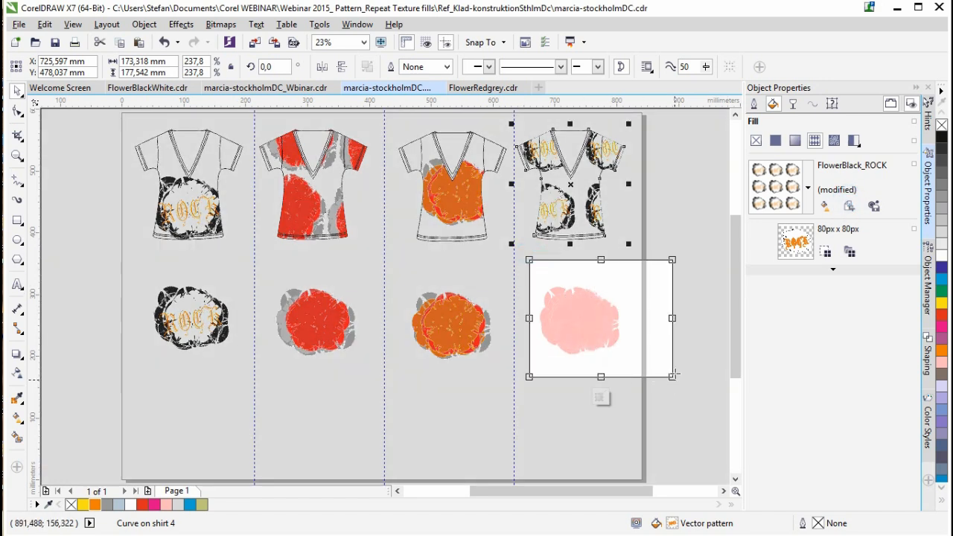
{"action": "left_click", "coordinate": [600, 397]}
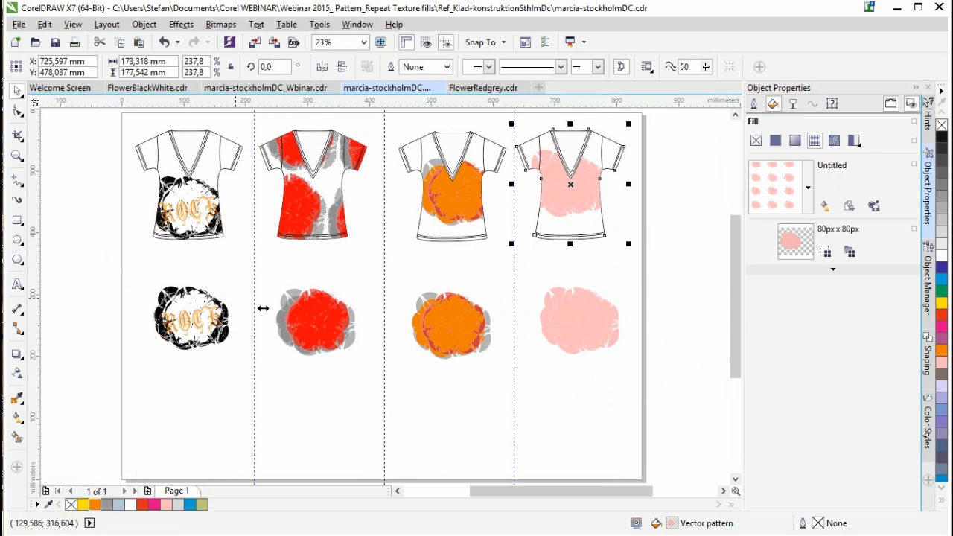
{"action": "left_click", "coordinate": [605, 387]}
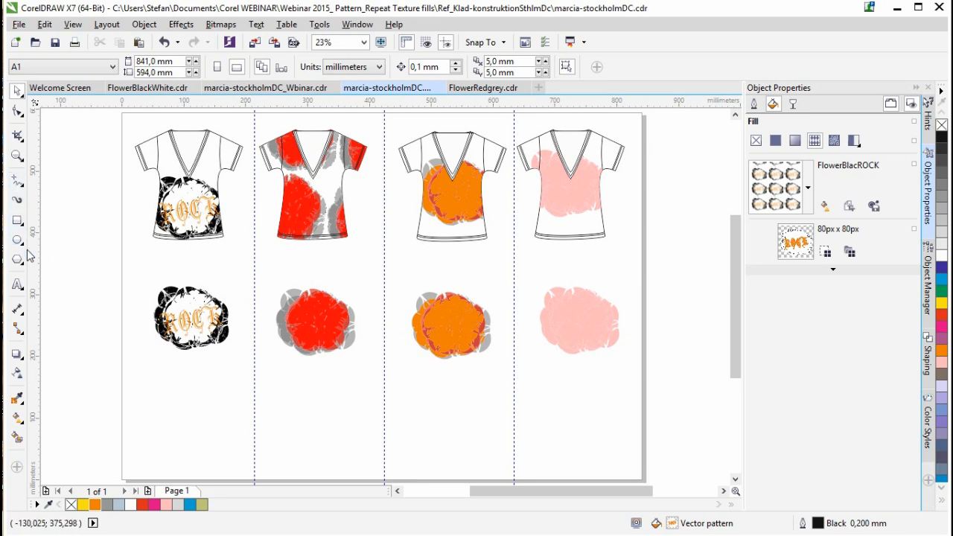
Add the artistic text "ROCK The FLower" below the orange flower and enlarge it to about 54.5 pt
{"action": "left_click", "coordinate": [17, 285]}
{"action": "left_click", "coordinate": [403, 380]}
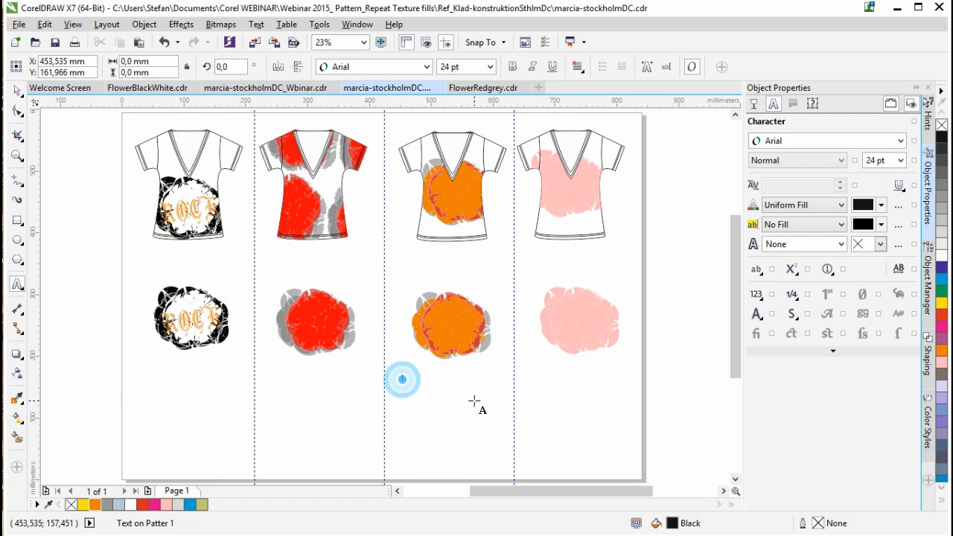
{"action": "type", "text": "ROCK The FLower"}
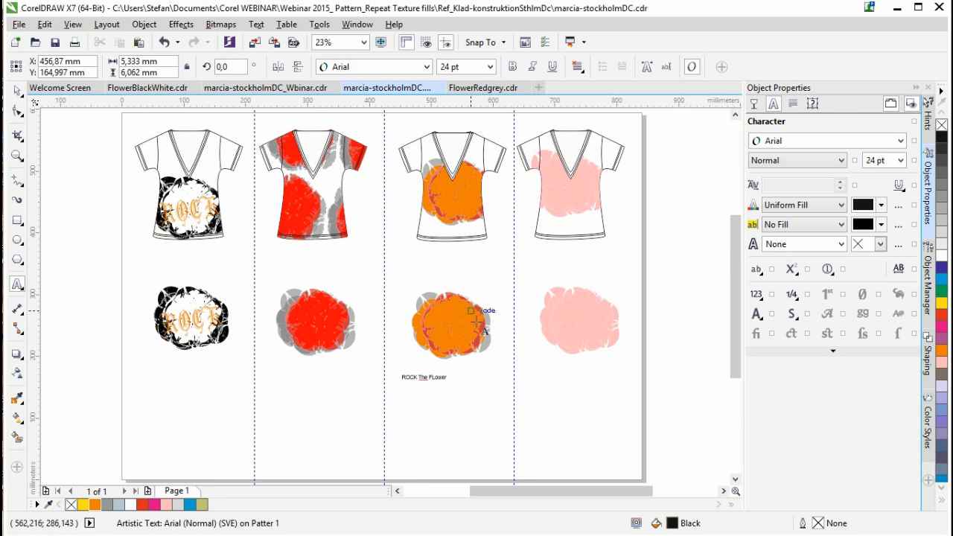
{"action": "key", "text": "ctrl+space"}
{"action": "left_click_drag", "start_coordinate": [449, 383], "coordinate": [504, 398]}
Change the font of the whole "ROCK The FLower" text to AR DELANEY
{"action": "double_click", "coordinate": [450, 382]}
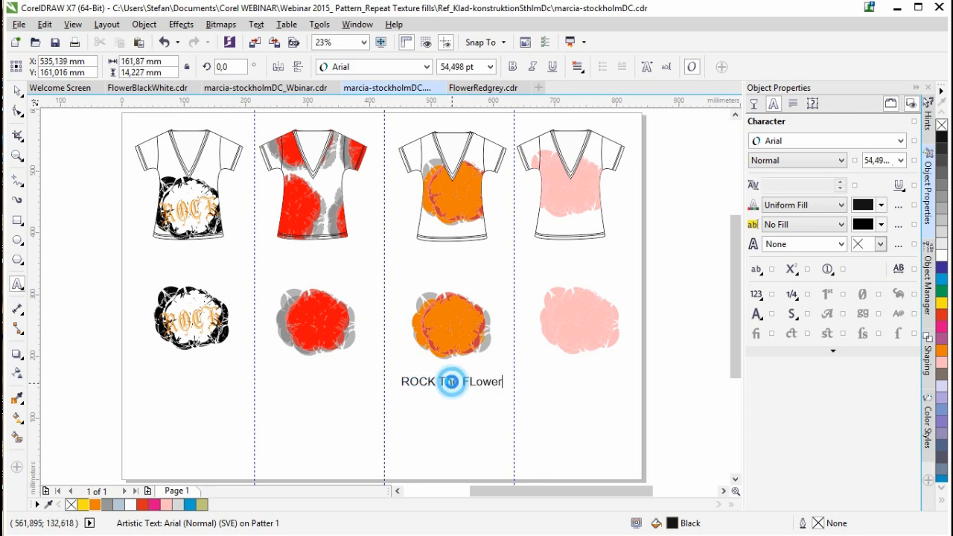
{"action": "double_click", "coordinate": [419, 383]}
{"action": "double_click", "coordinate": [438, 385]}
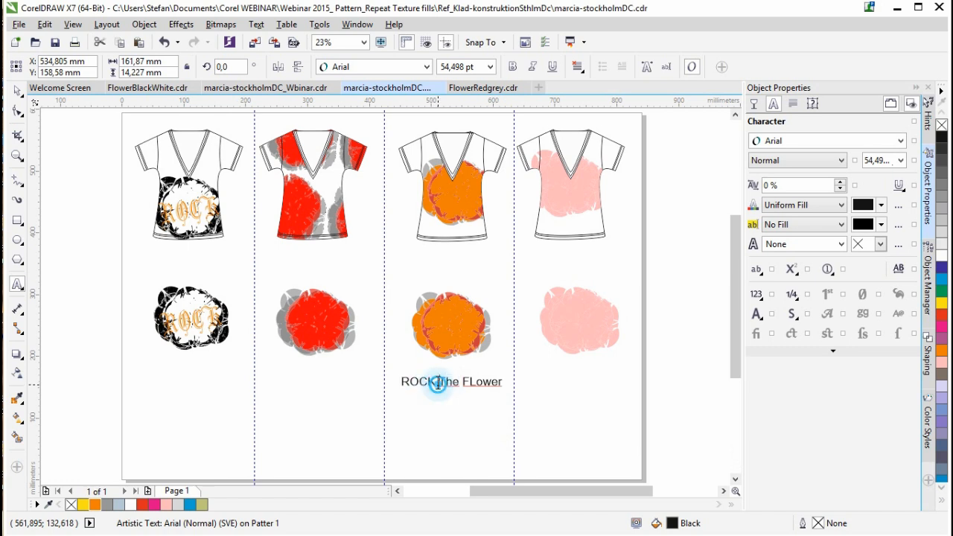
{"action": "left_click_drag", "start_coordinate": [403, 384], "coordinate": [513, 377]}
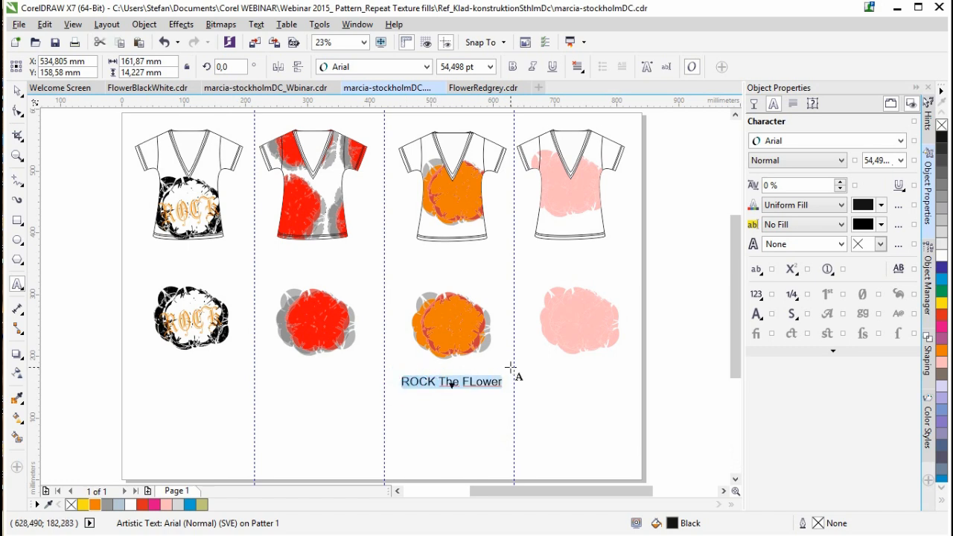
{"action": "left_click", "coordinate": [426, 66]}
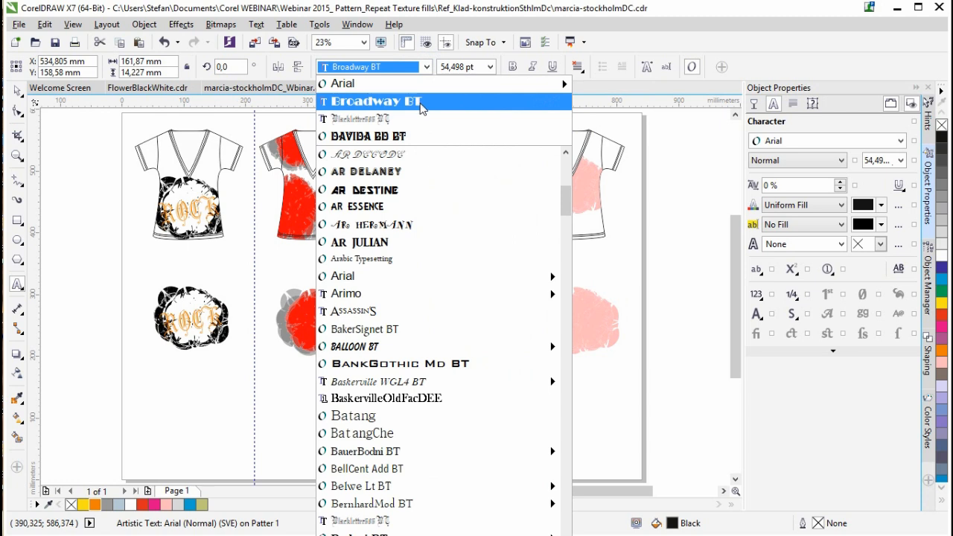
{"action": "left_click", "coordinate": [404, 173]}
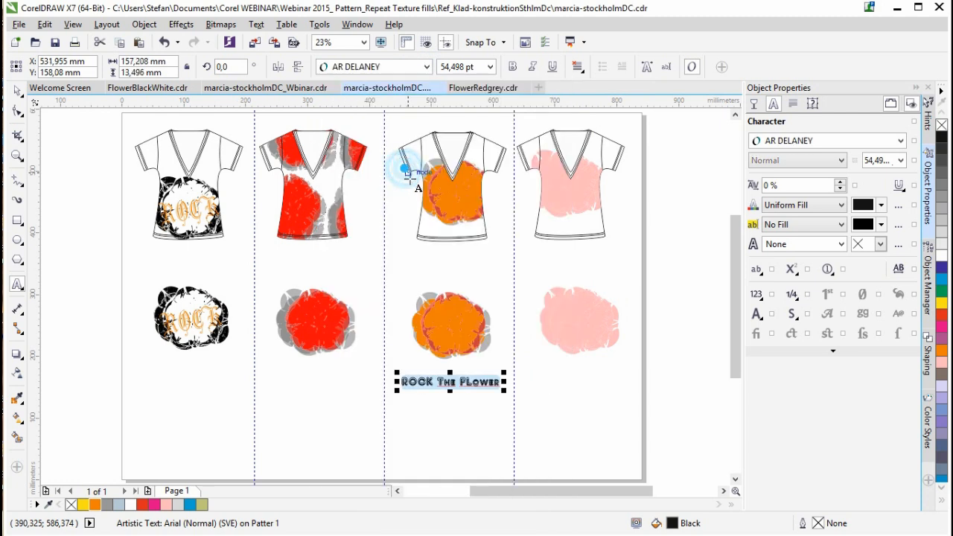
Enlarge the "ROCK The FLower" text to about 102 pt and move it further down the page
{"action": "left_click_drag", "start_coordinate": [504, 391], "coordinate": [589, 398]}
{"action": "left_click_drag", "start_coordinate": [493, 385], "coordinate": [461, 421]}
Start drawing a straight line with the 2-Point Line tool
{"action": "left_click", "coordinate": [16, 178]}
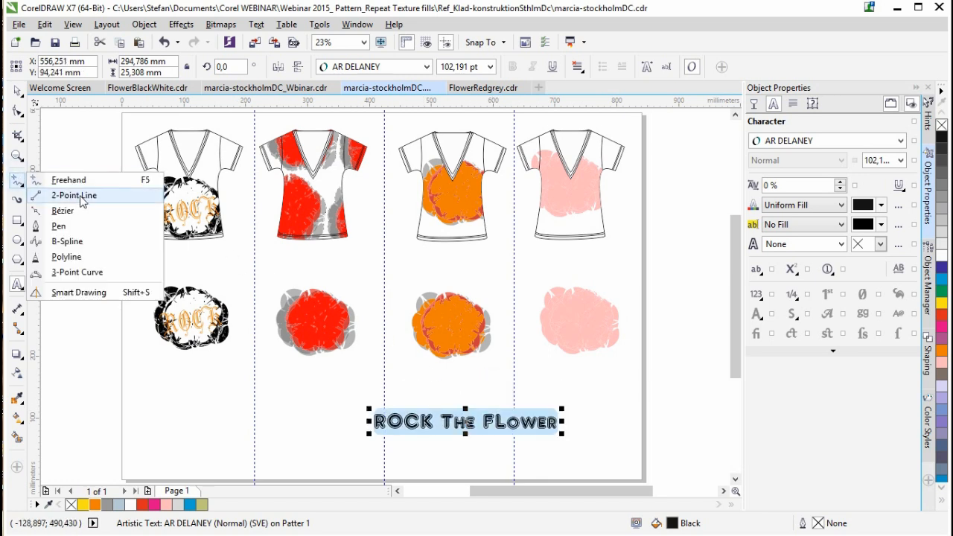
{"action": "left_click", "coordinate": [74, 196]}
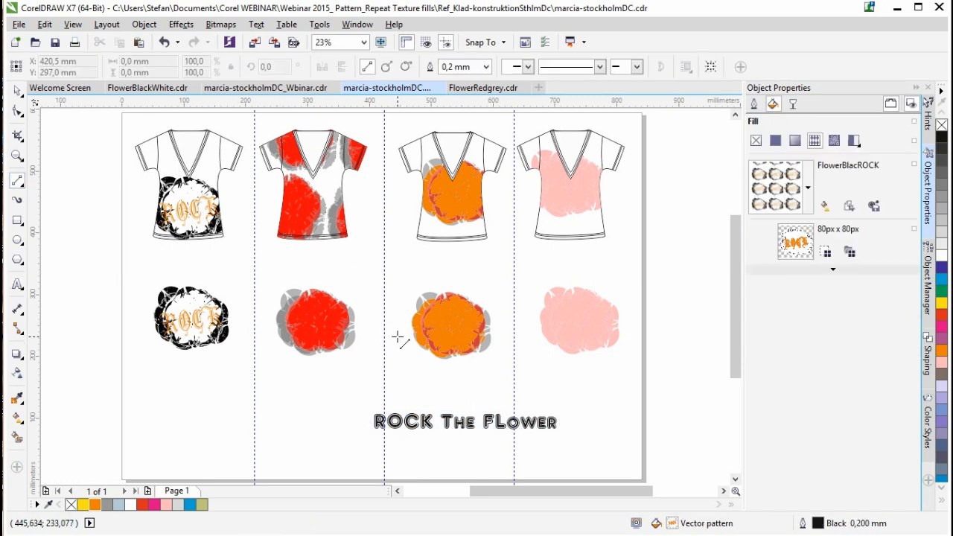